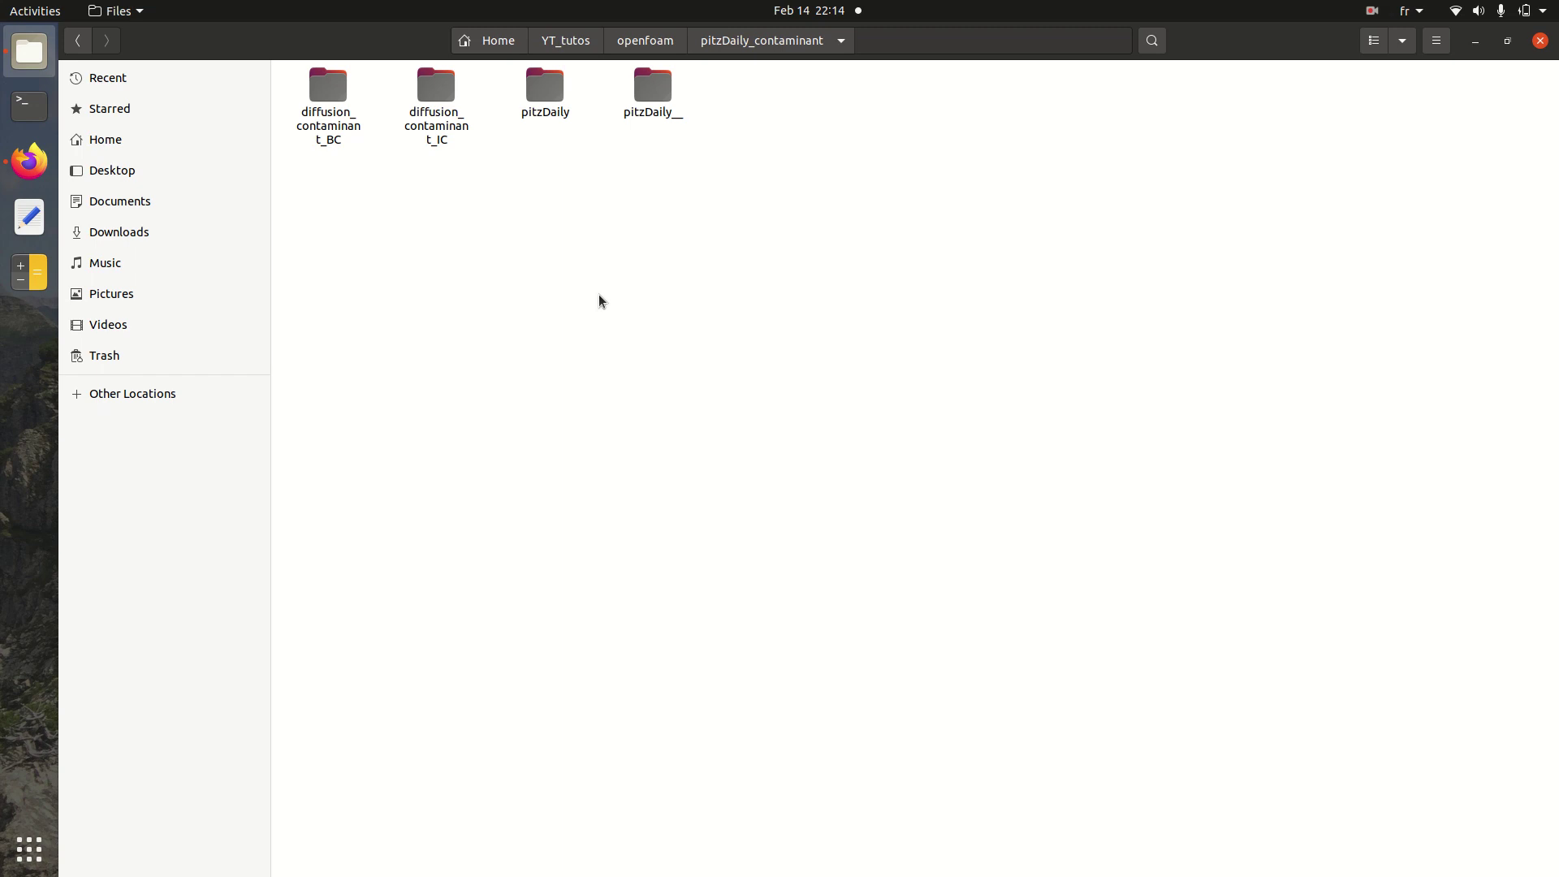
Step: Open the pitzDaily case folder inside YT_tutos/openfoam/pitzDaily_contaminant
{"action": "double_click", "coordinate": [529, 96]}
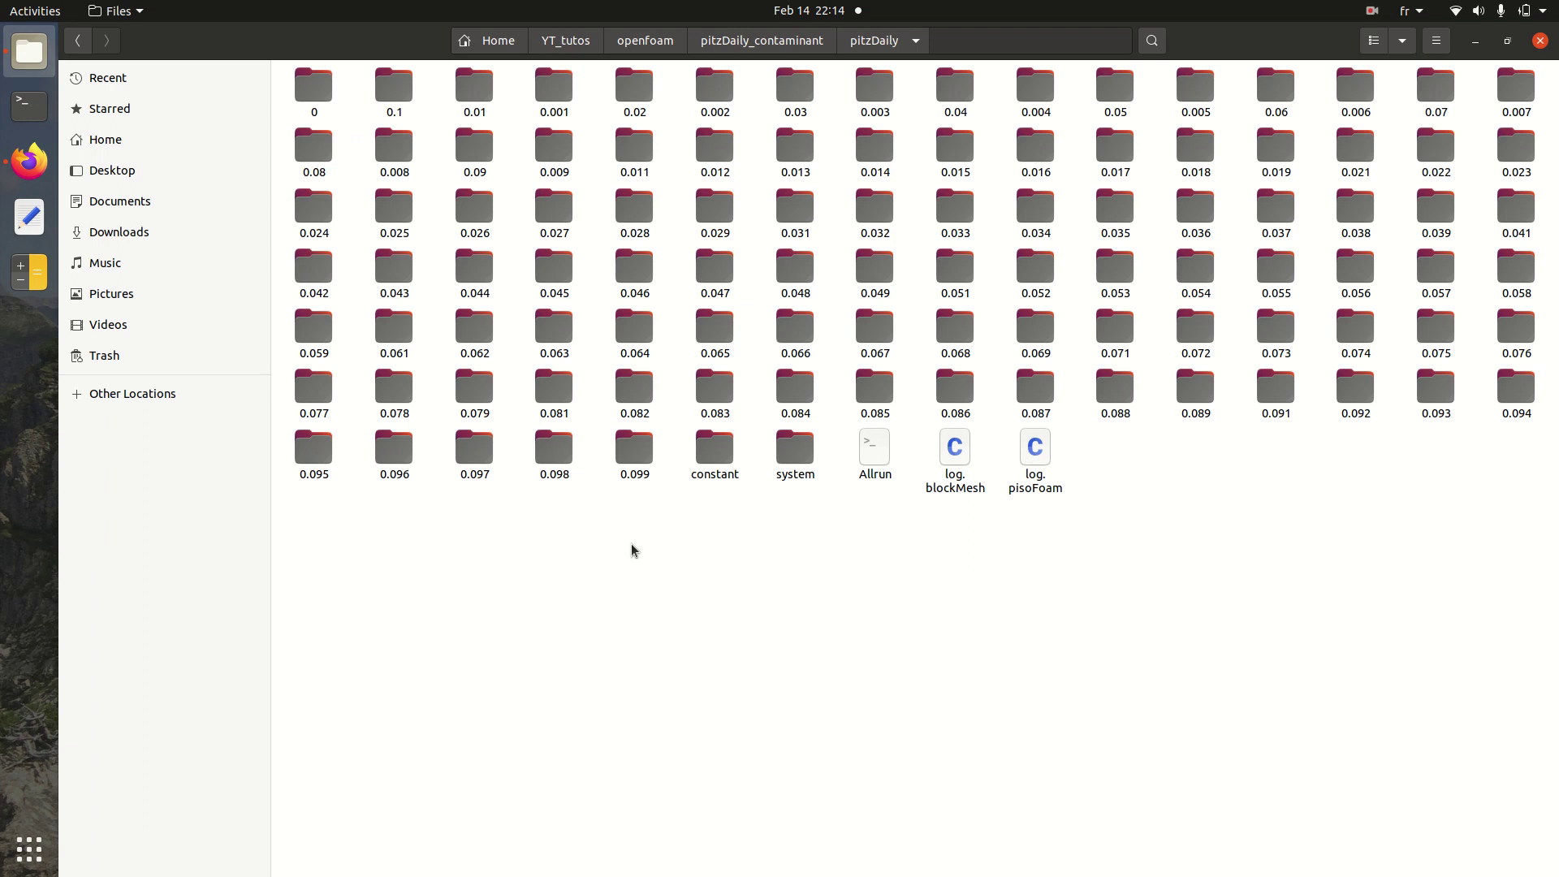
Step: Open a terminal in the pitzDaily folder and load OpenFOAM 8 with of8
{"action": "right_click", "coordinate": [633, 550]}
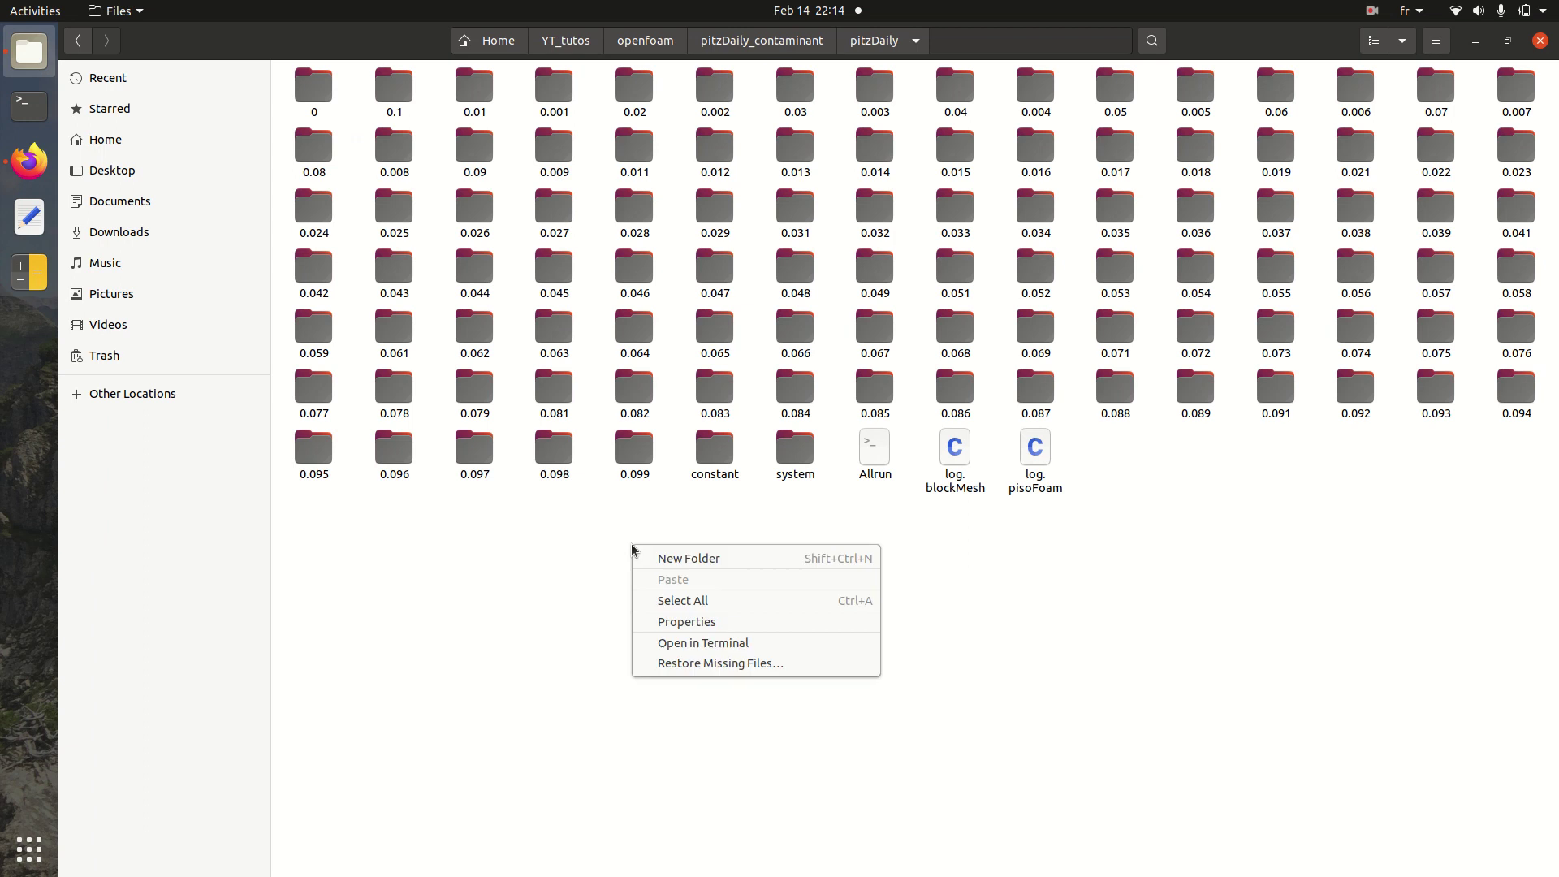
{"action": "left_click", "coordinate": [742, 650]}
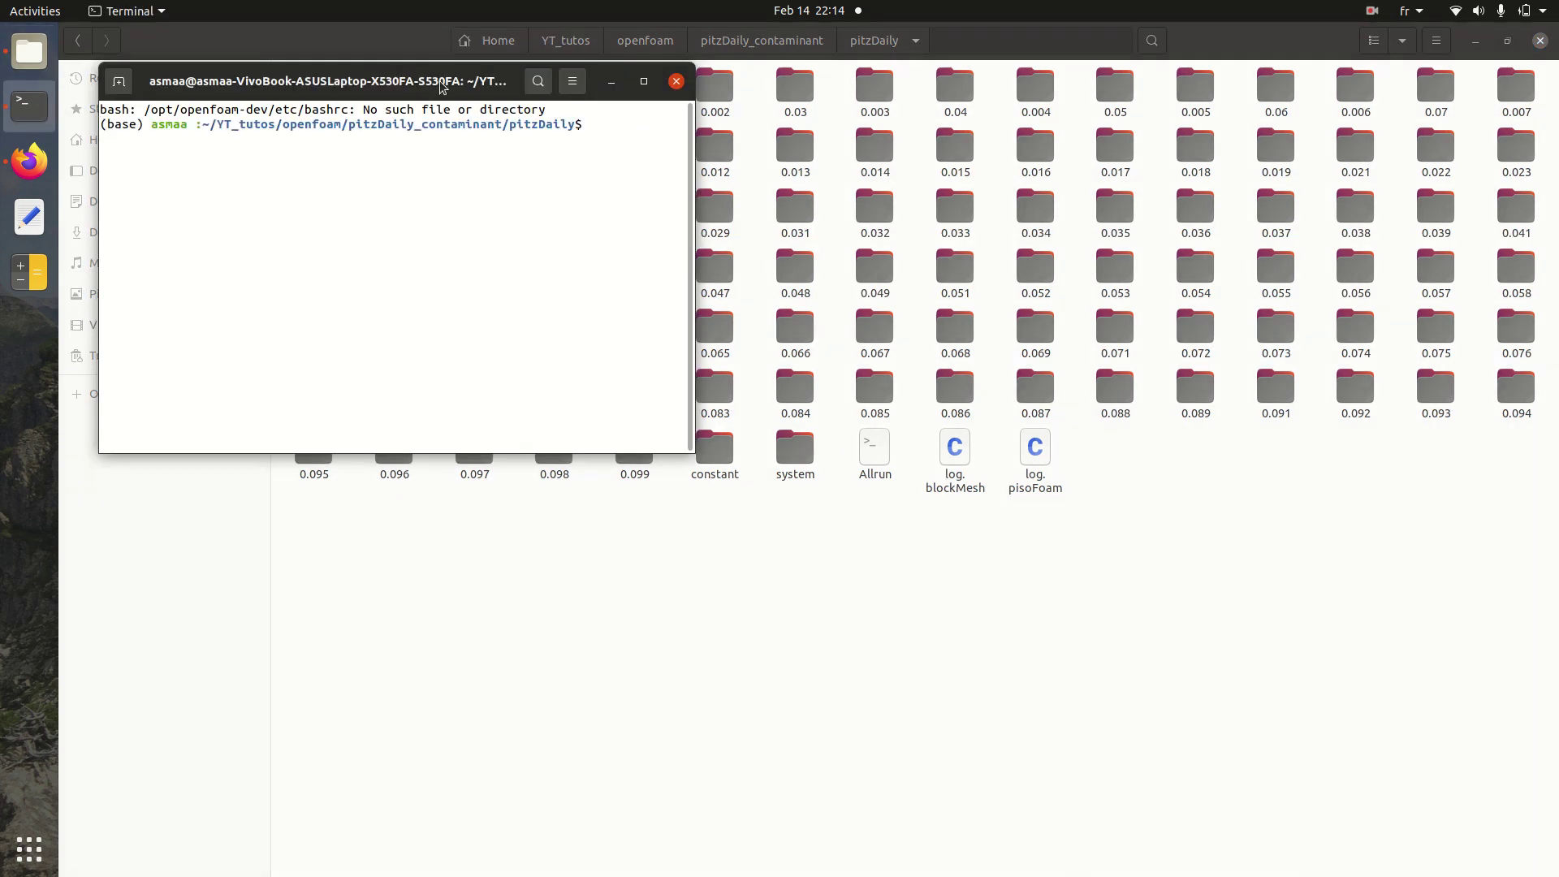
{"action": "left_click_drag", "start_coordinate": [454, 87], "coordinate": [633, 184]}
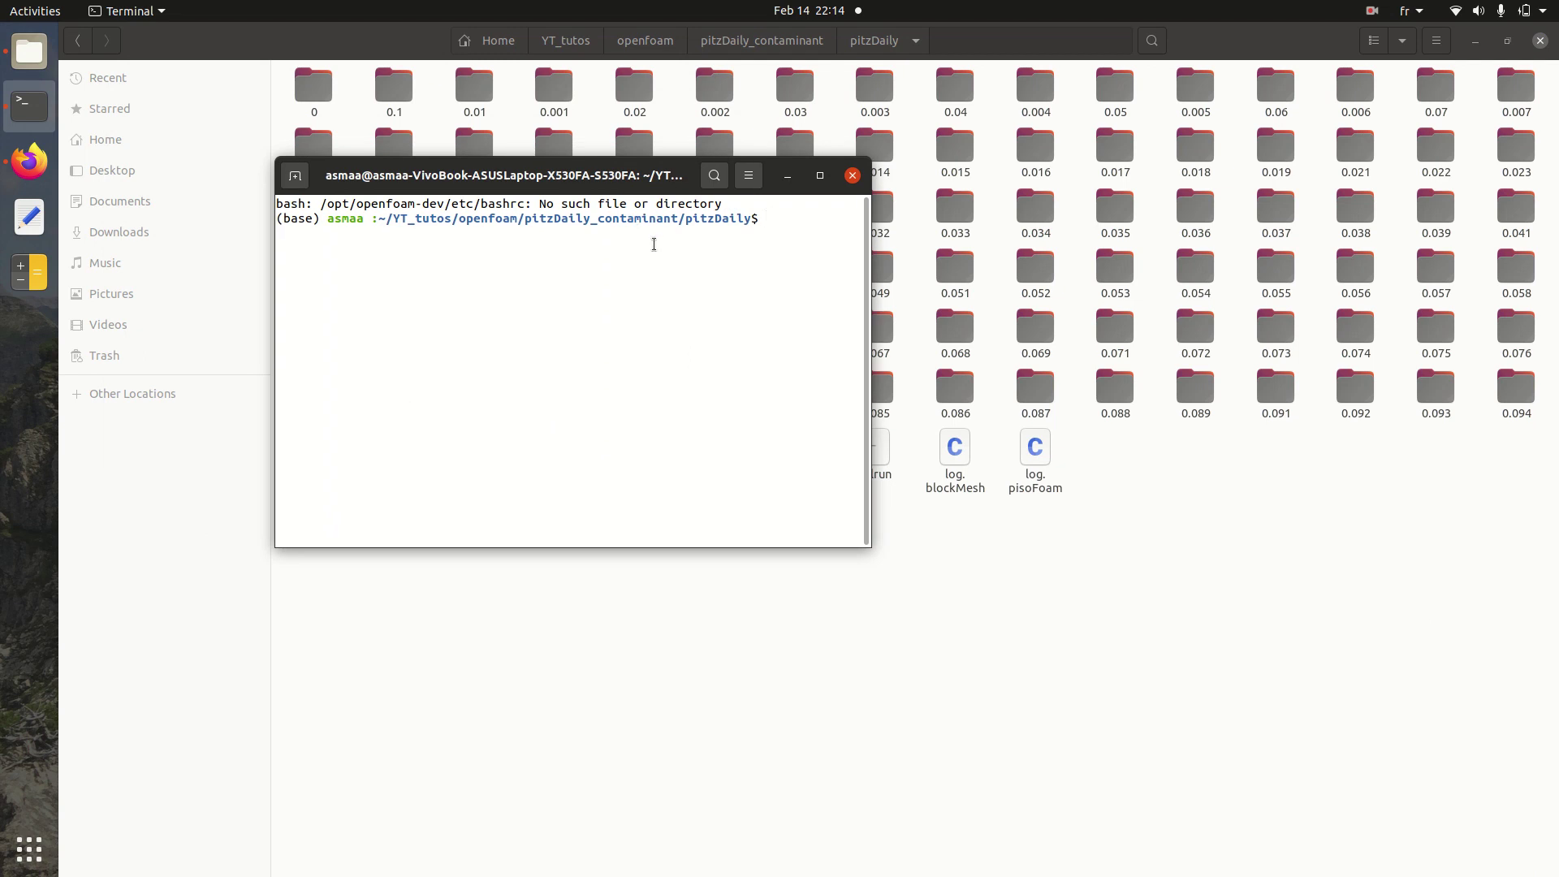
{"action": "type", "text": "of8"}
{"action": "key", "text": "Return"}
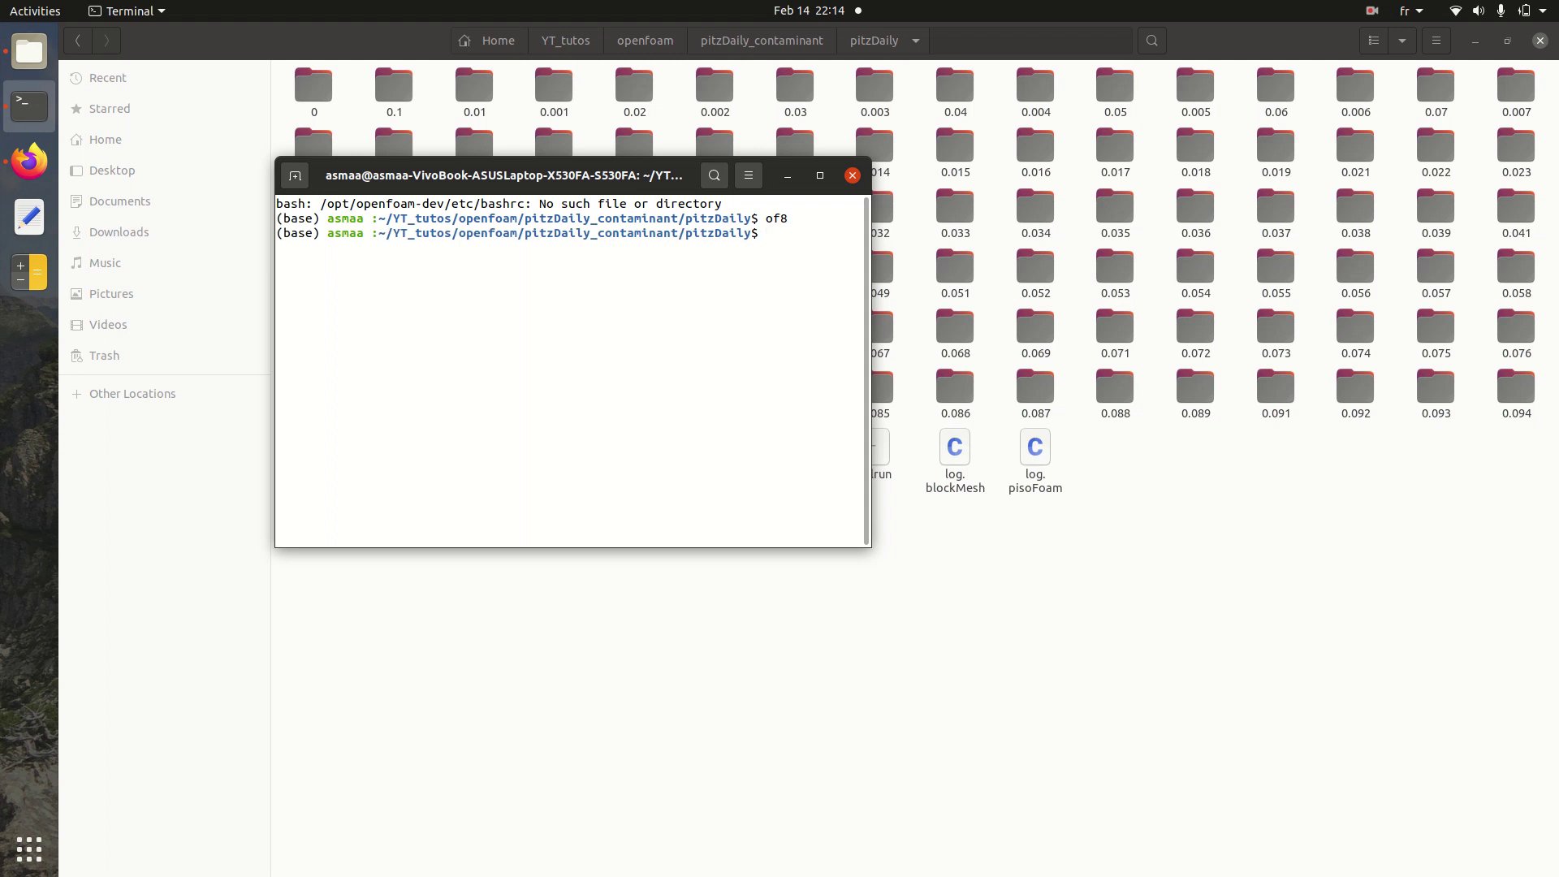
Step: Search the tutorials with grep -r pitzDaily and mark the incompressible/pisoFoam/LES/pitzDaily path
{"action": "type", "text": "tut"}
{"action": "key", "text": "Return"}
{"action": "type", "text": "grep -r"}
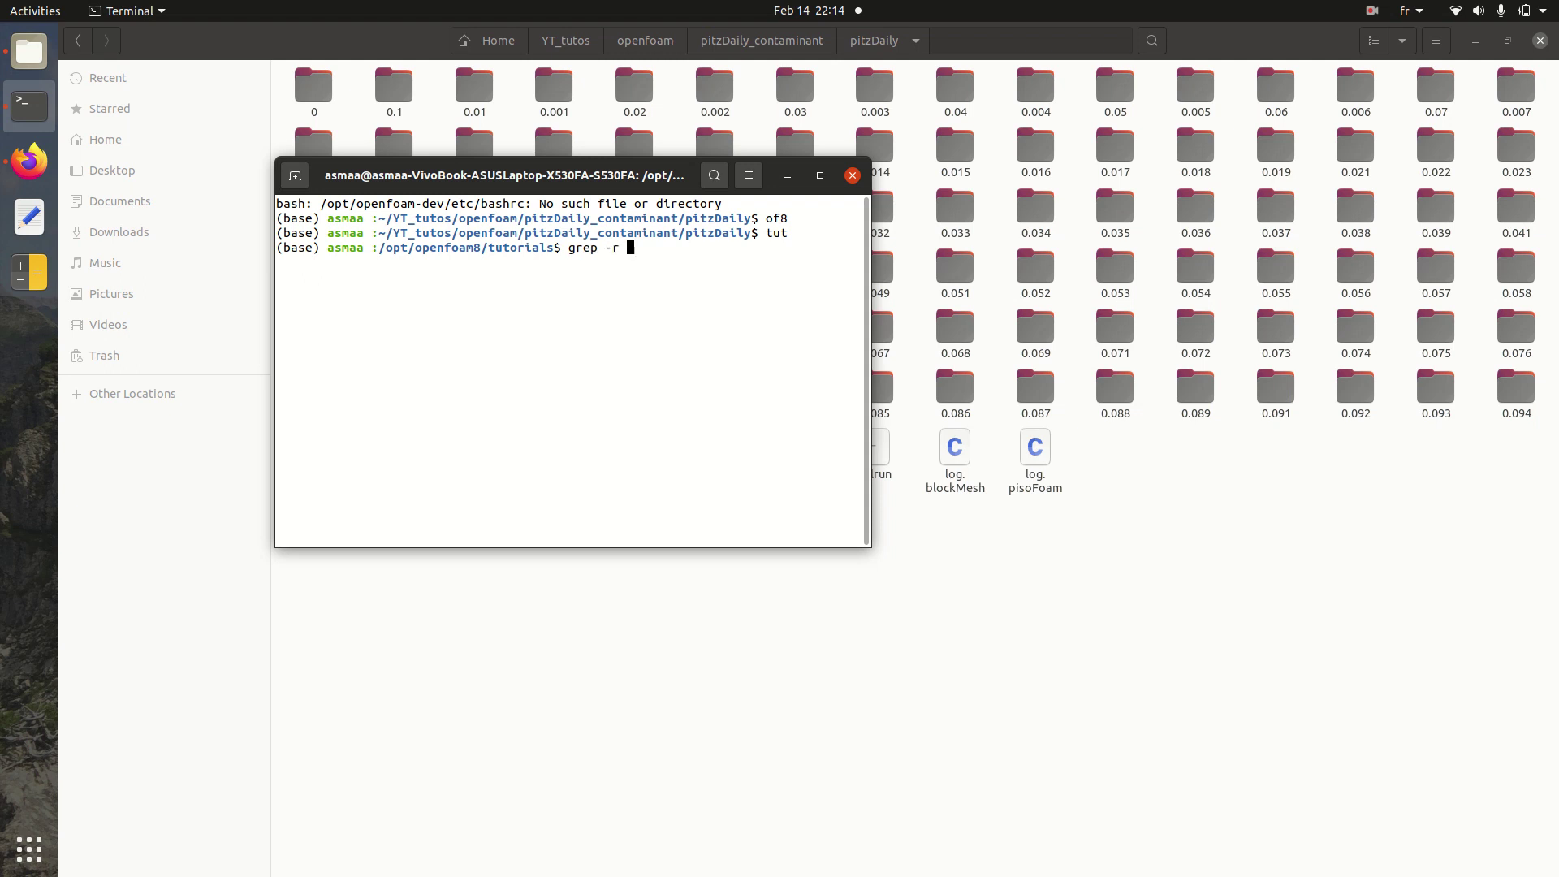
{"action": "type", "text": " pitzDaily"}
{"action": "key", "text": "Return"}
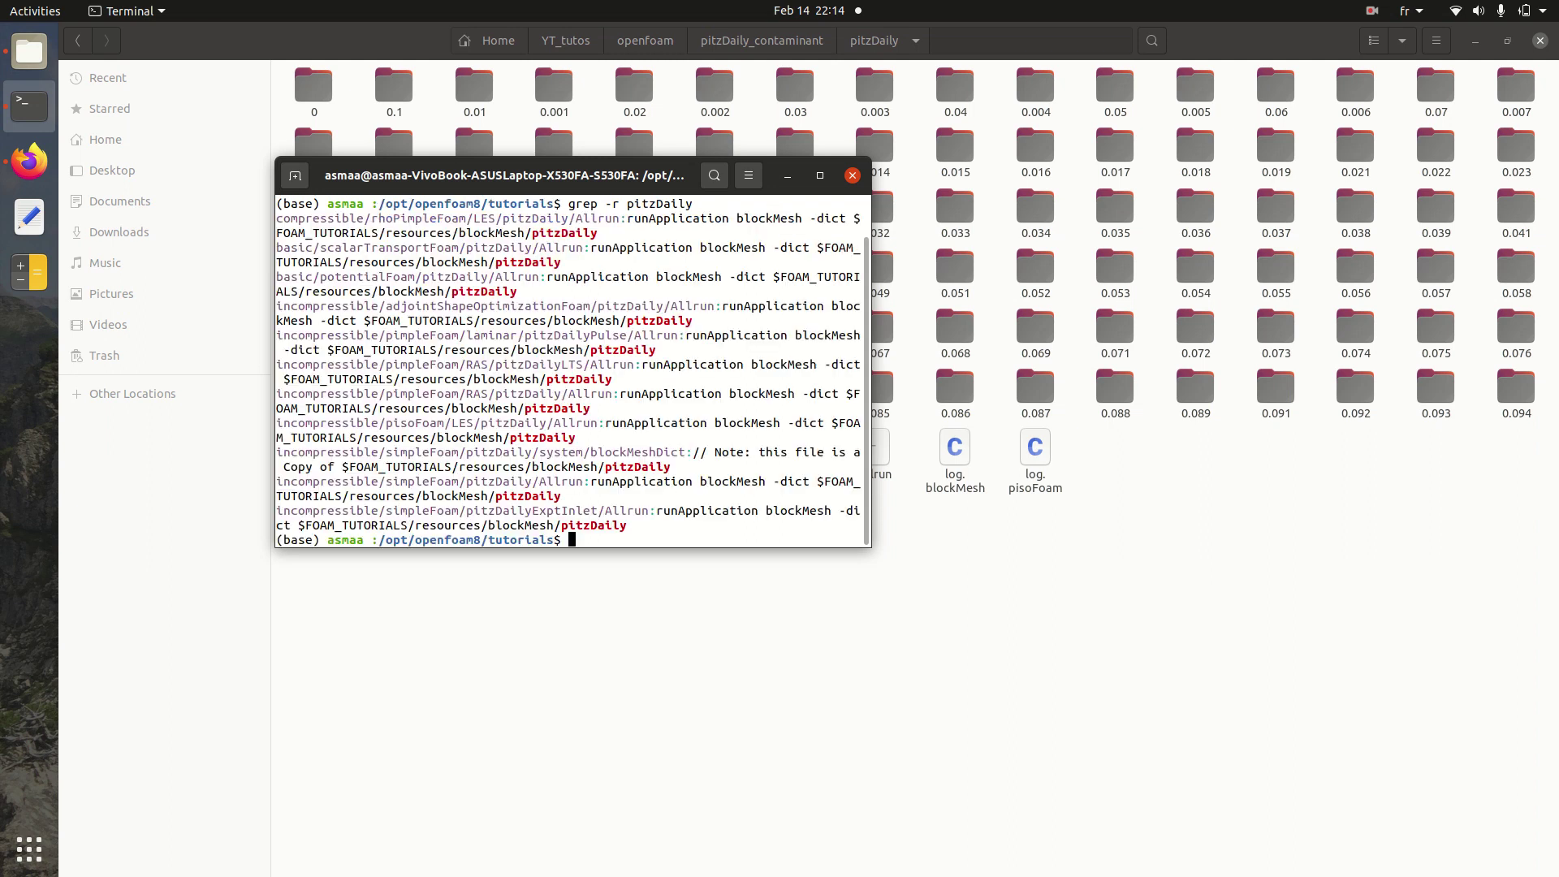
{"action": "left_click", "coordinate": [821, 178]}
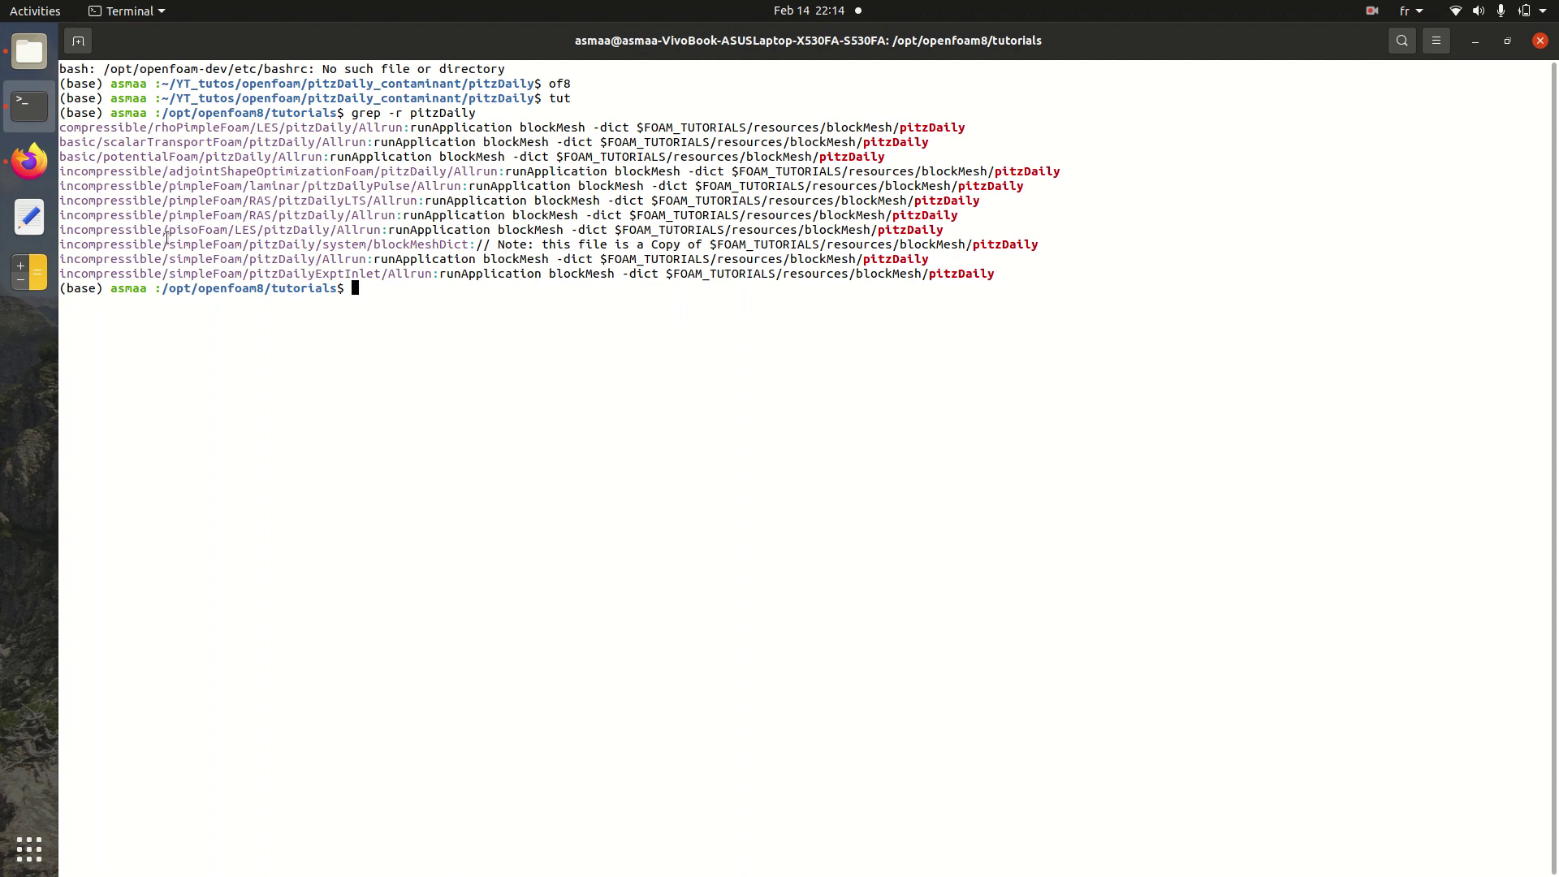
{"action": "left_click_drag", "start_coordinate": [60, 231], "coordinate": [337, 226]}
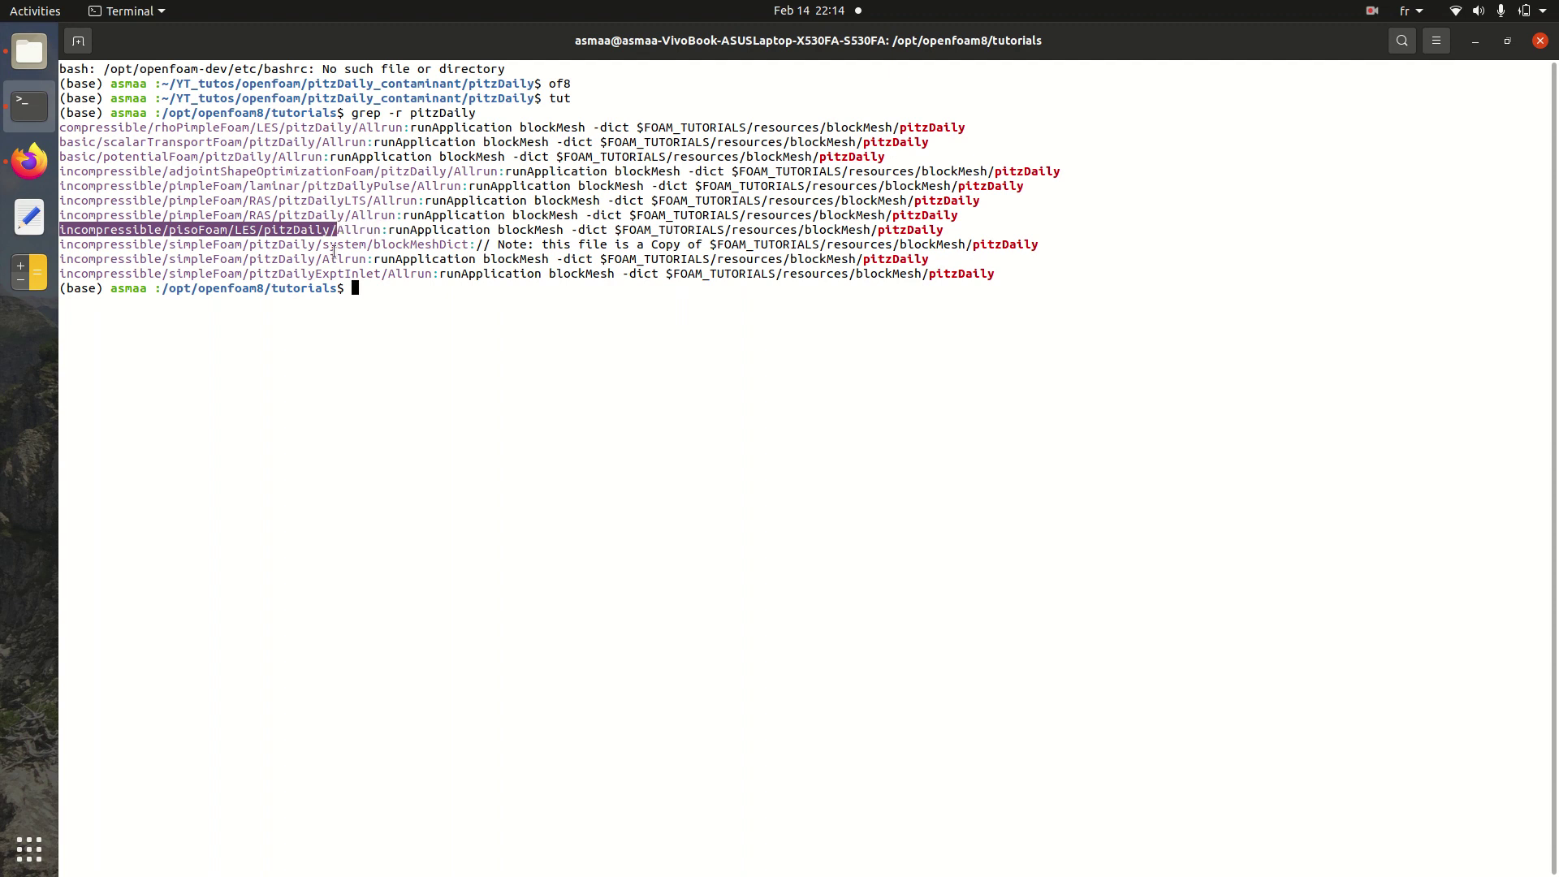
Step: Close the search-results terminal and open a fresh terminal in the pitzDaily folder
{"action": "key", "text": "alt+Tab"}
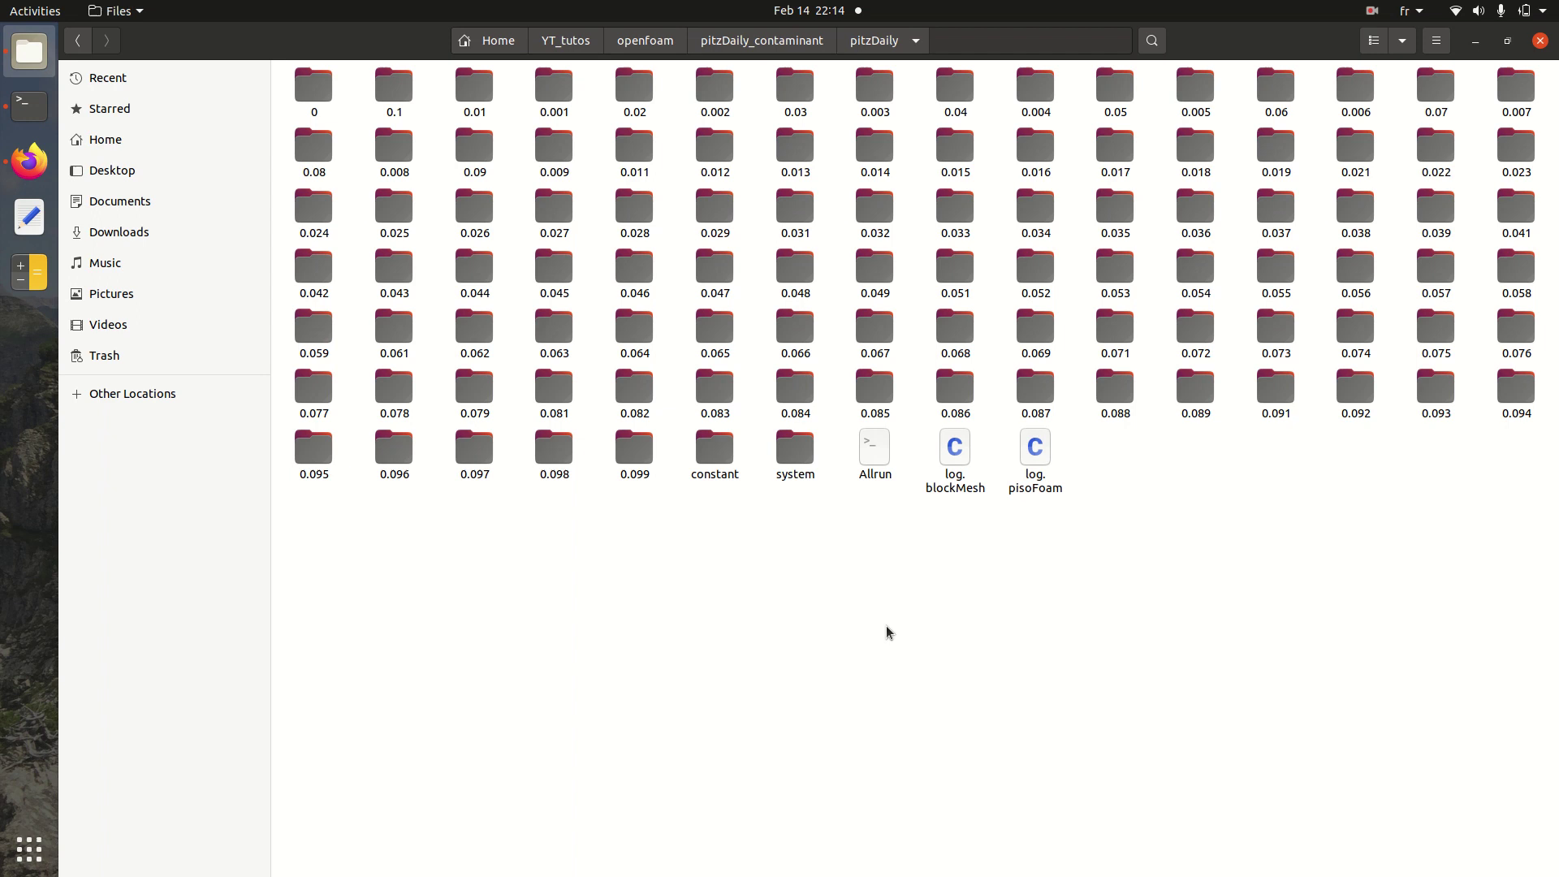
{"action": "left_click", "coordinate": [29, 105]}
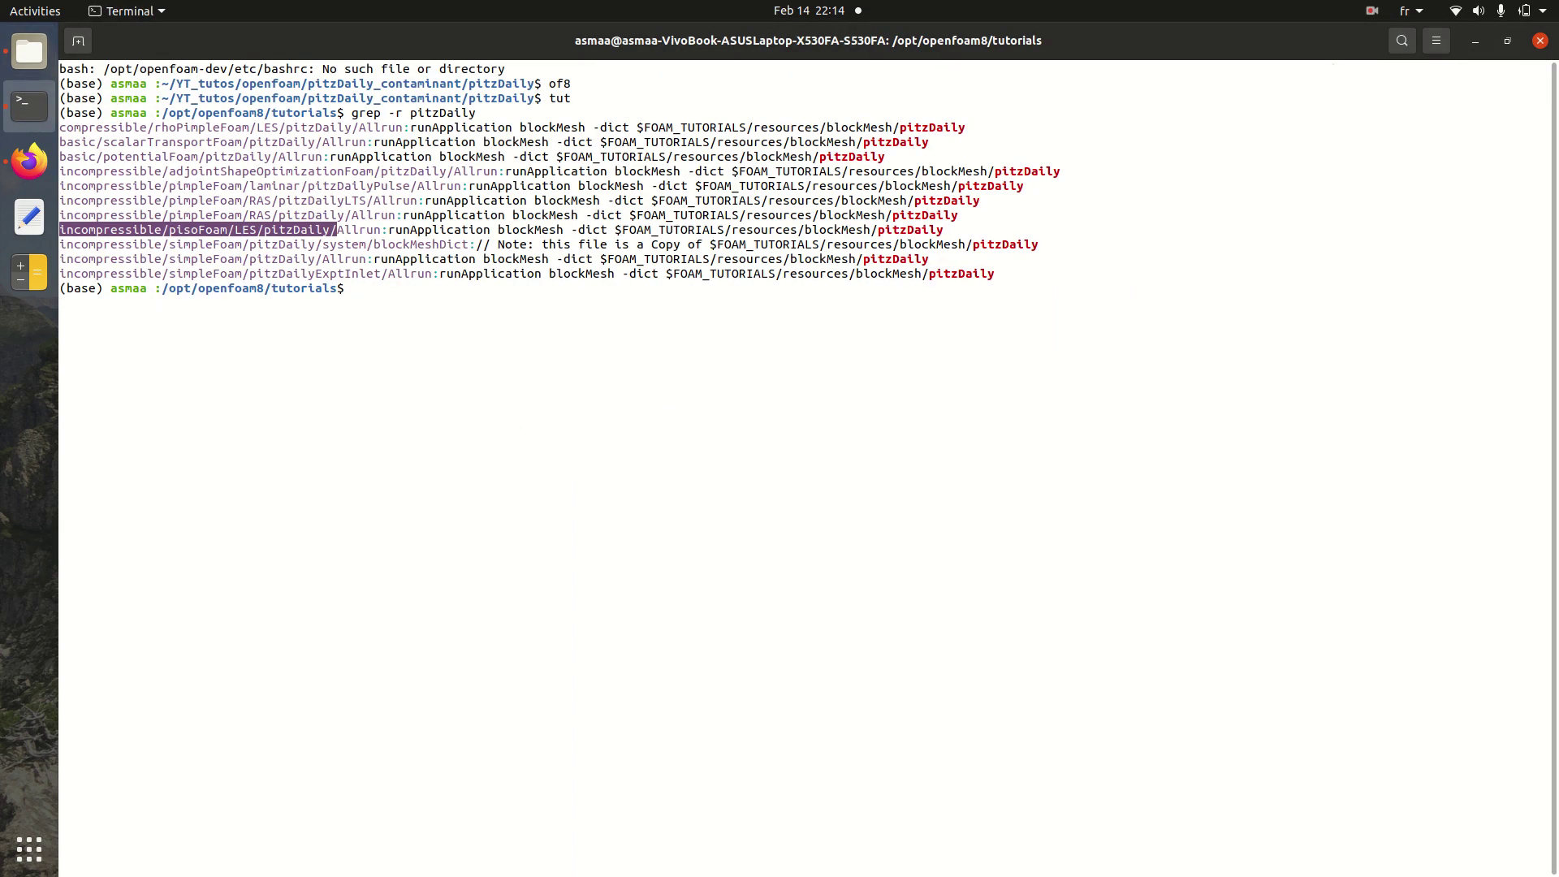
{"action": "left_click", "coordinate": [1547, 42]}
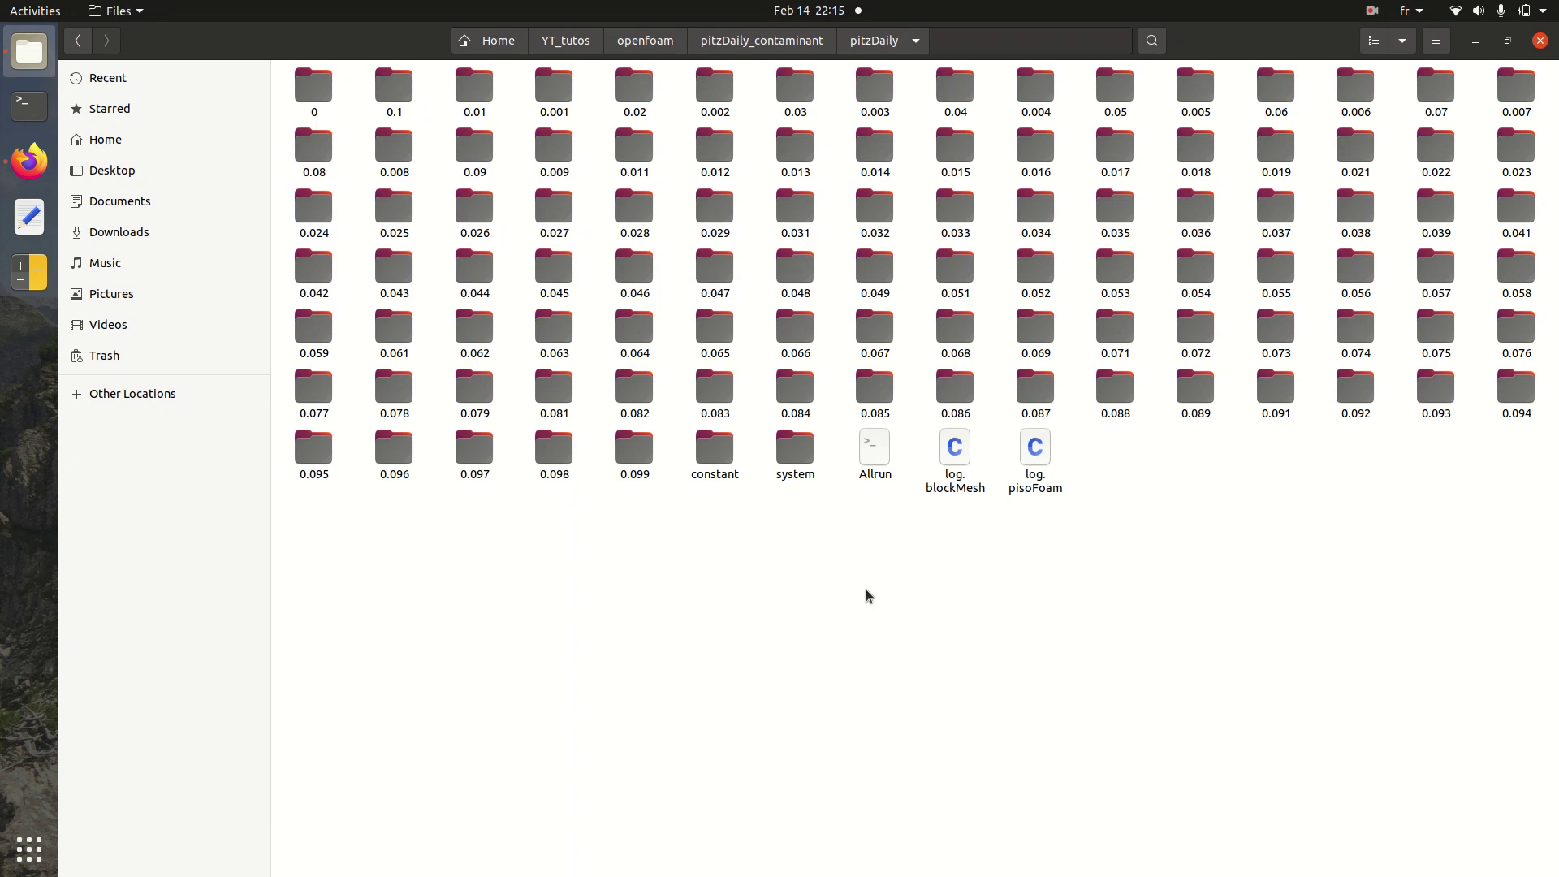
{"action": "right_click", "coordinate": [867, 592]}
{"action": "left_click", "coordinate": [954, 687]}
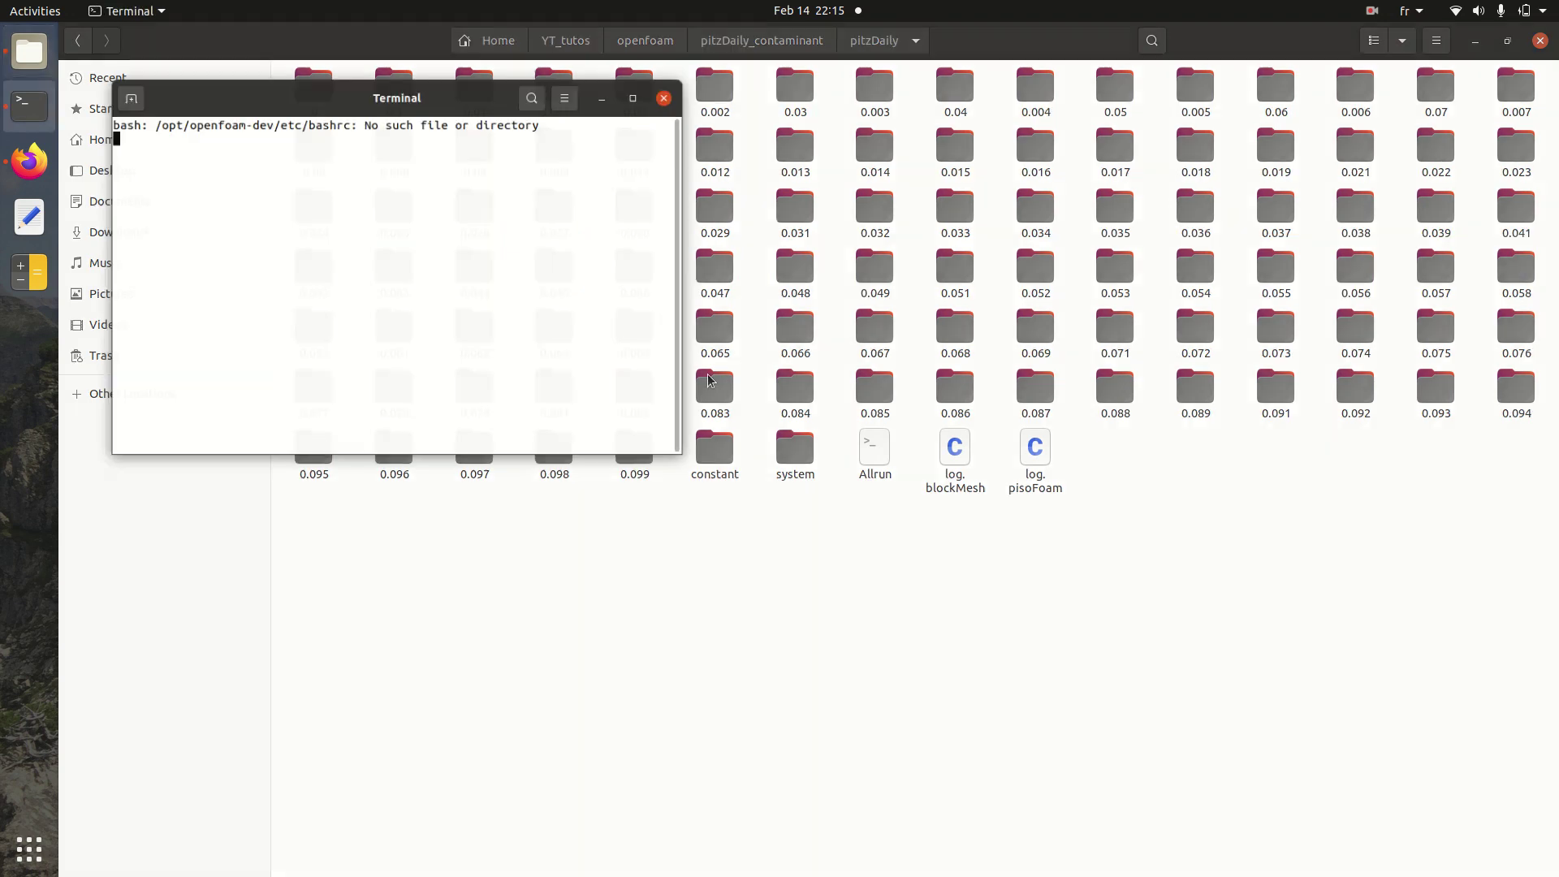
{"action": "left_click_drag", "start_coordinate": [418, 80], "coordinate": [932, 273]}
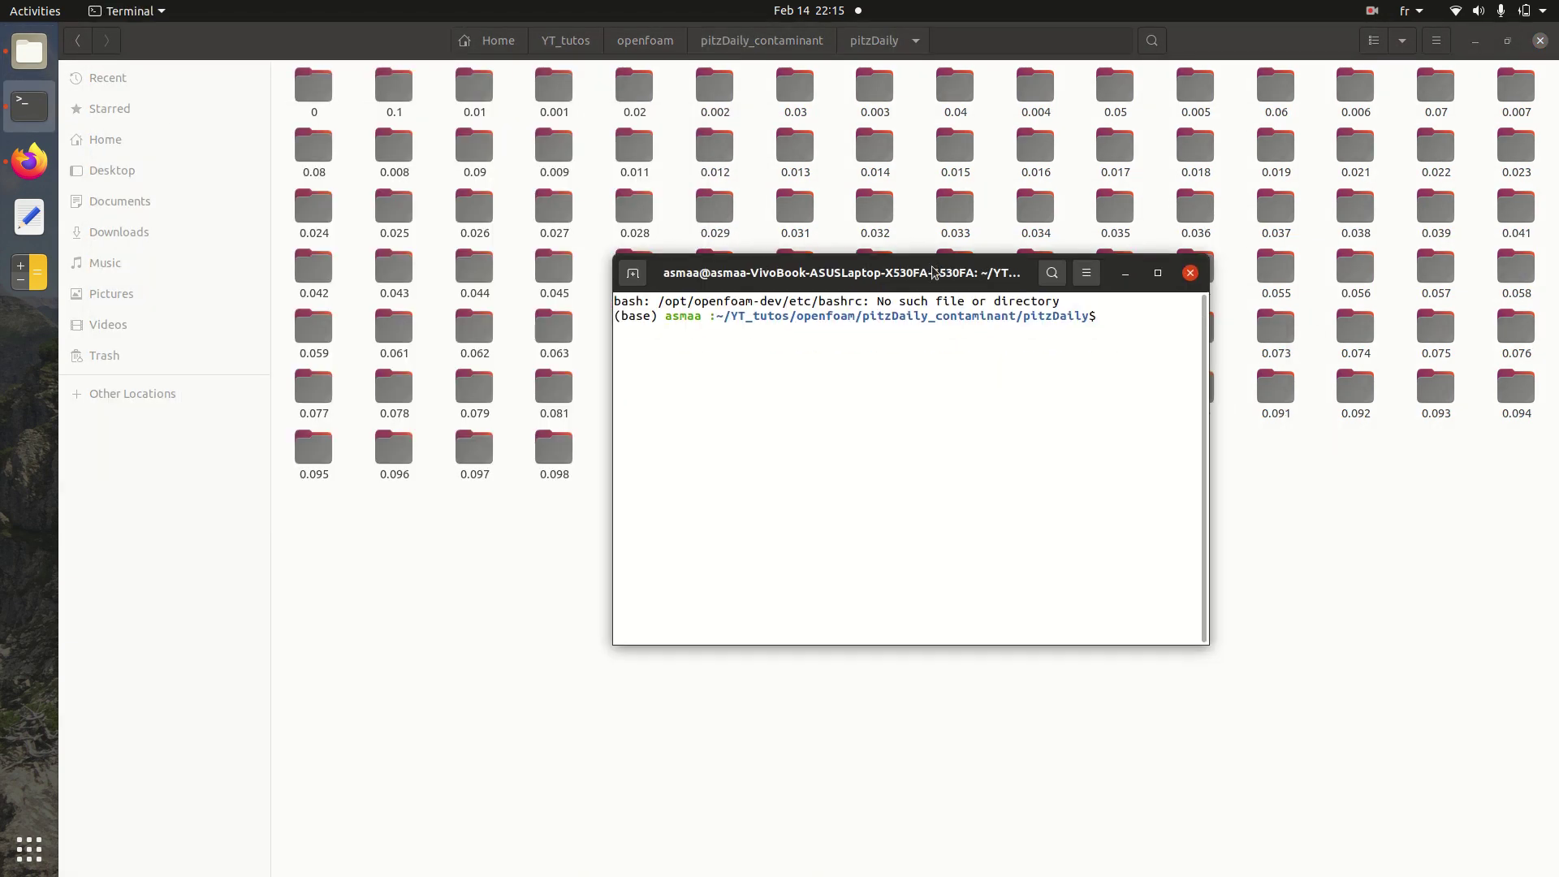
Step: Load OpenFOAM 8 and run paraFoam to open the case in ParaView
{"action": "type", "text": "para"}
{"action": "key", "text": "BackSpace"}
{"action": "key", "text": "BackSpace"}
{"action": "key", "text": "BackSpace"}
{"action": "key", "text": "BackSpace"}
{"action": "type", "text": "of8"}
{"action": "key", "text": "Return"}
{"action": "type", "text": "paraFoam"}
{"action": "key", "text": "Return"}
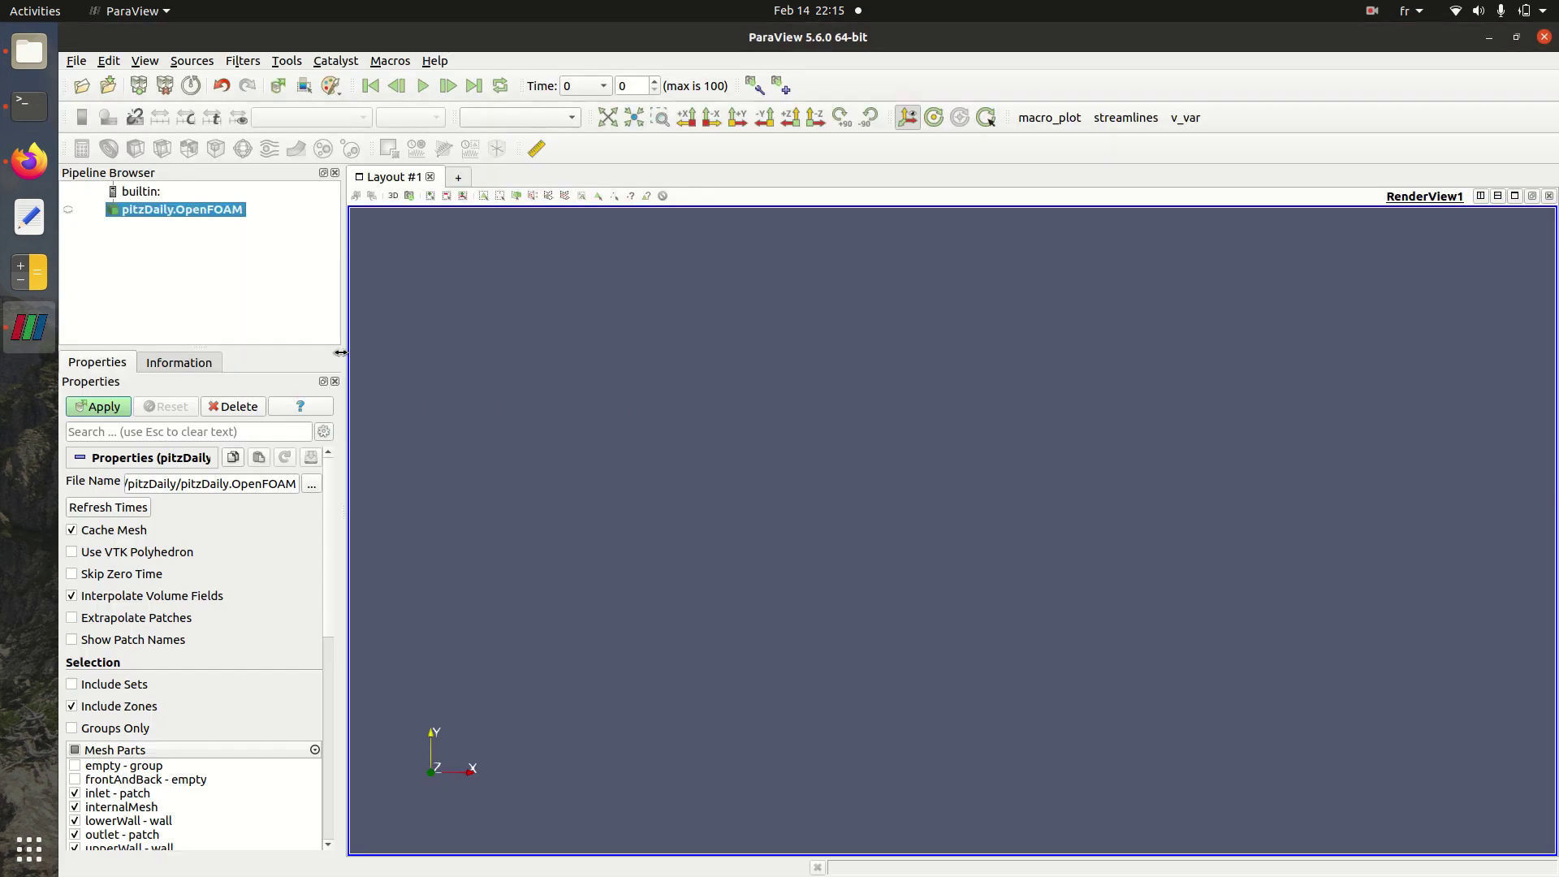
Step: Apply to load the pitzDaily mesh, show it as Surface With Edges, and zoom in
{"action": "left_click", "coordinate": [101, 407]}
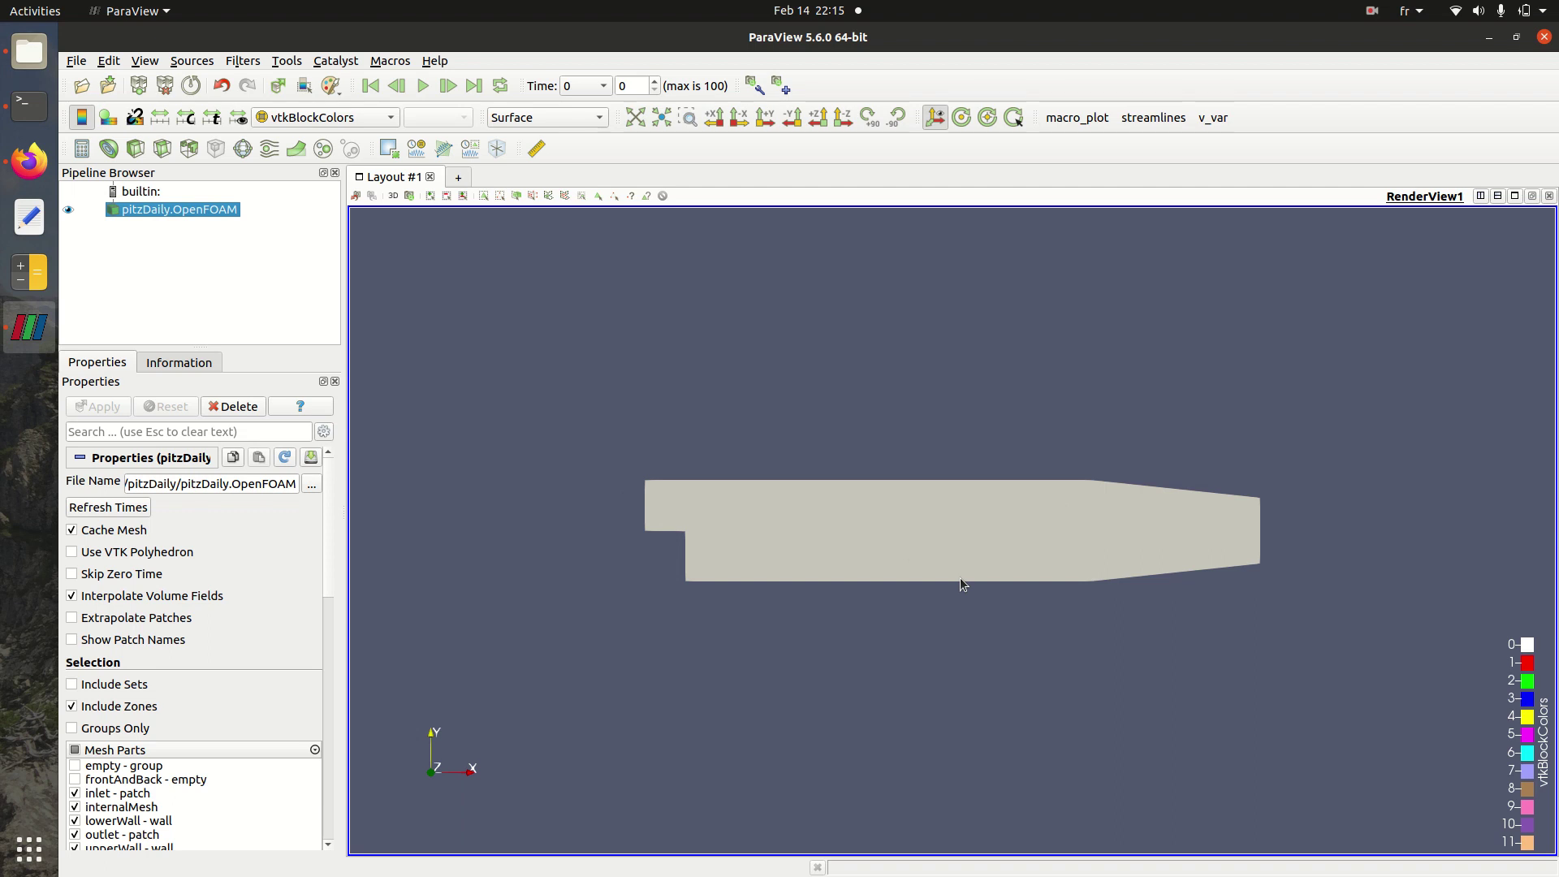
{"action": "left_click", "coordinate": [583, 120]}
{"action": "left_click", "coordinate": [564, 156]}
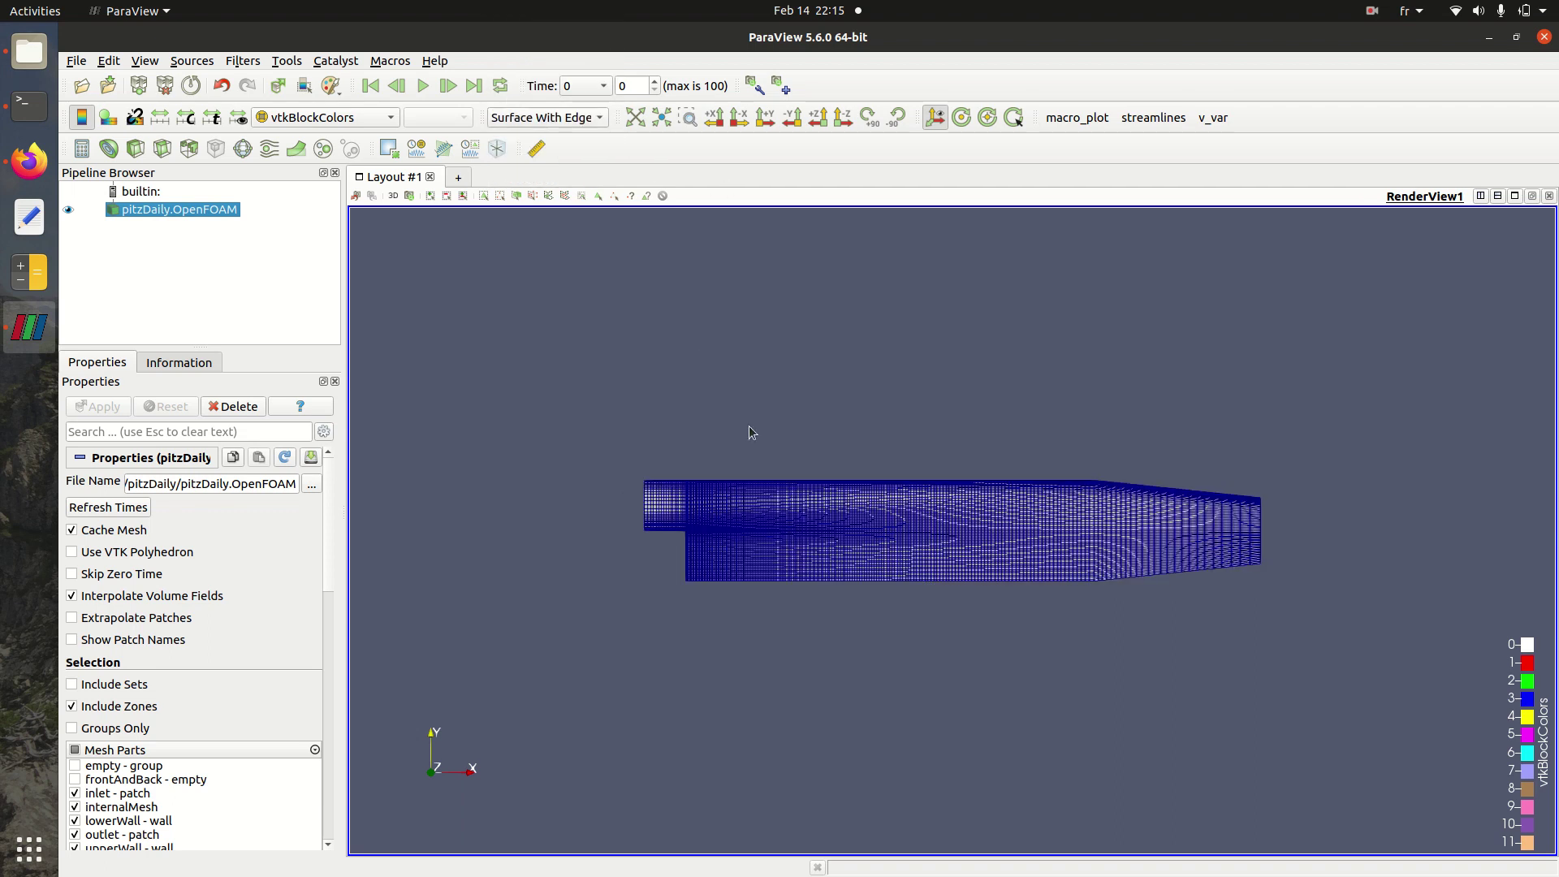
{"action": "scroll", "coordinate": [863, 563], "scroll_direction": "up", "scroll_amount": 4}
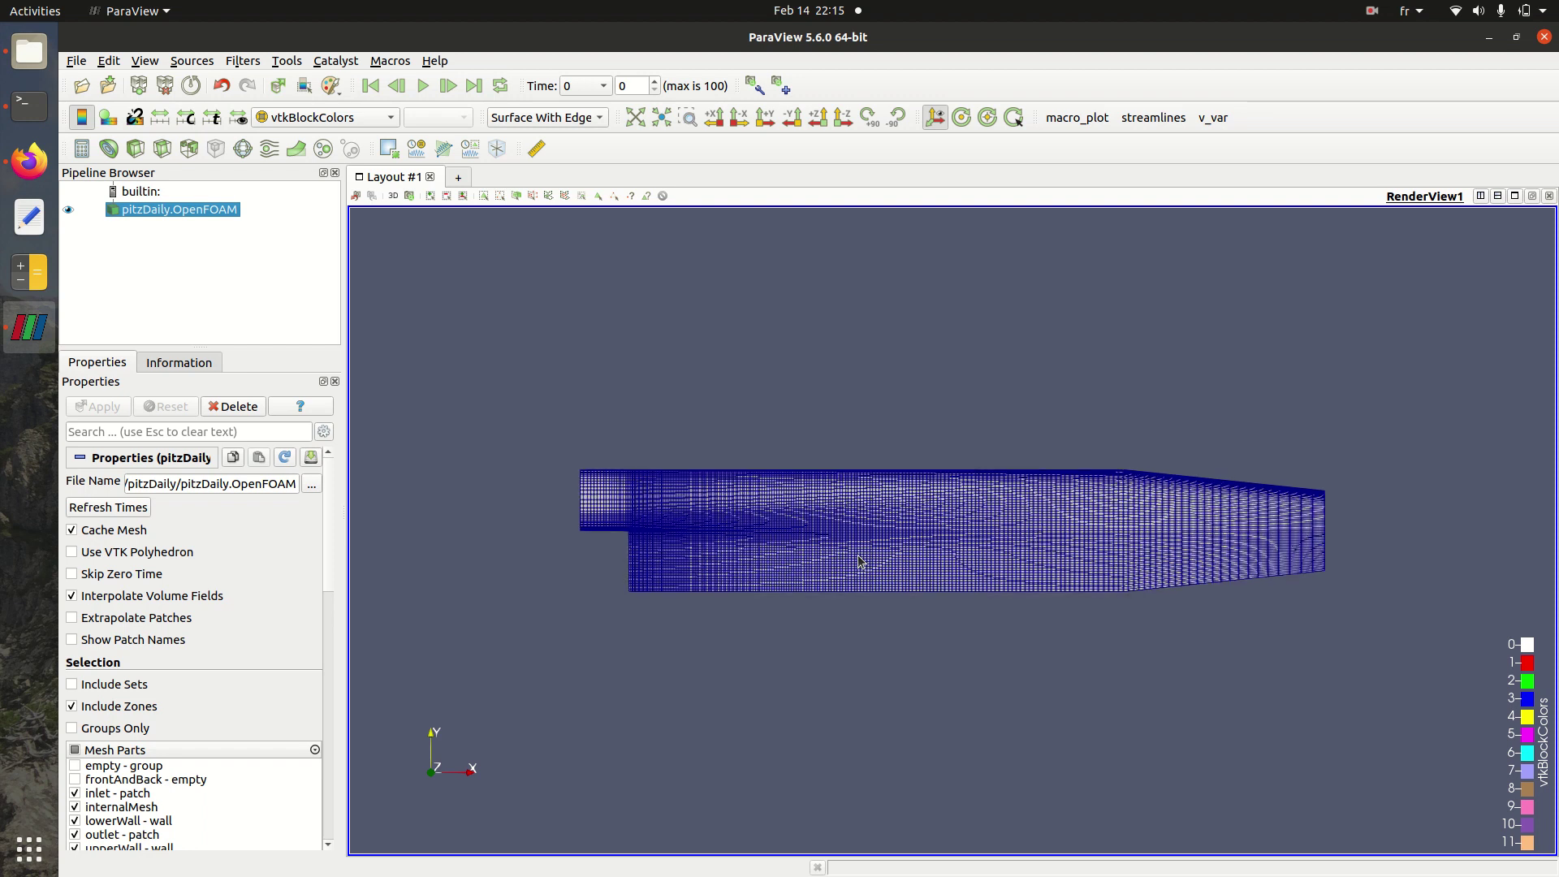
{"action": "scroll", "coordinate": [860, 560], "scroll_direction": "up", "scroll_amount": 2}
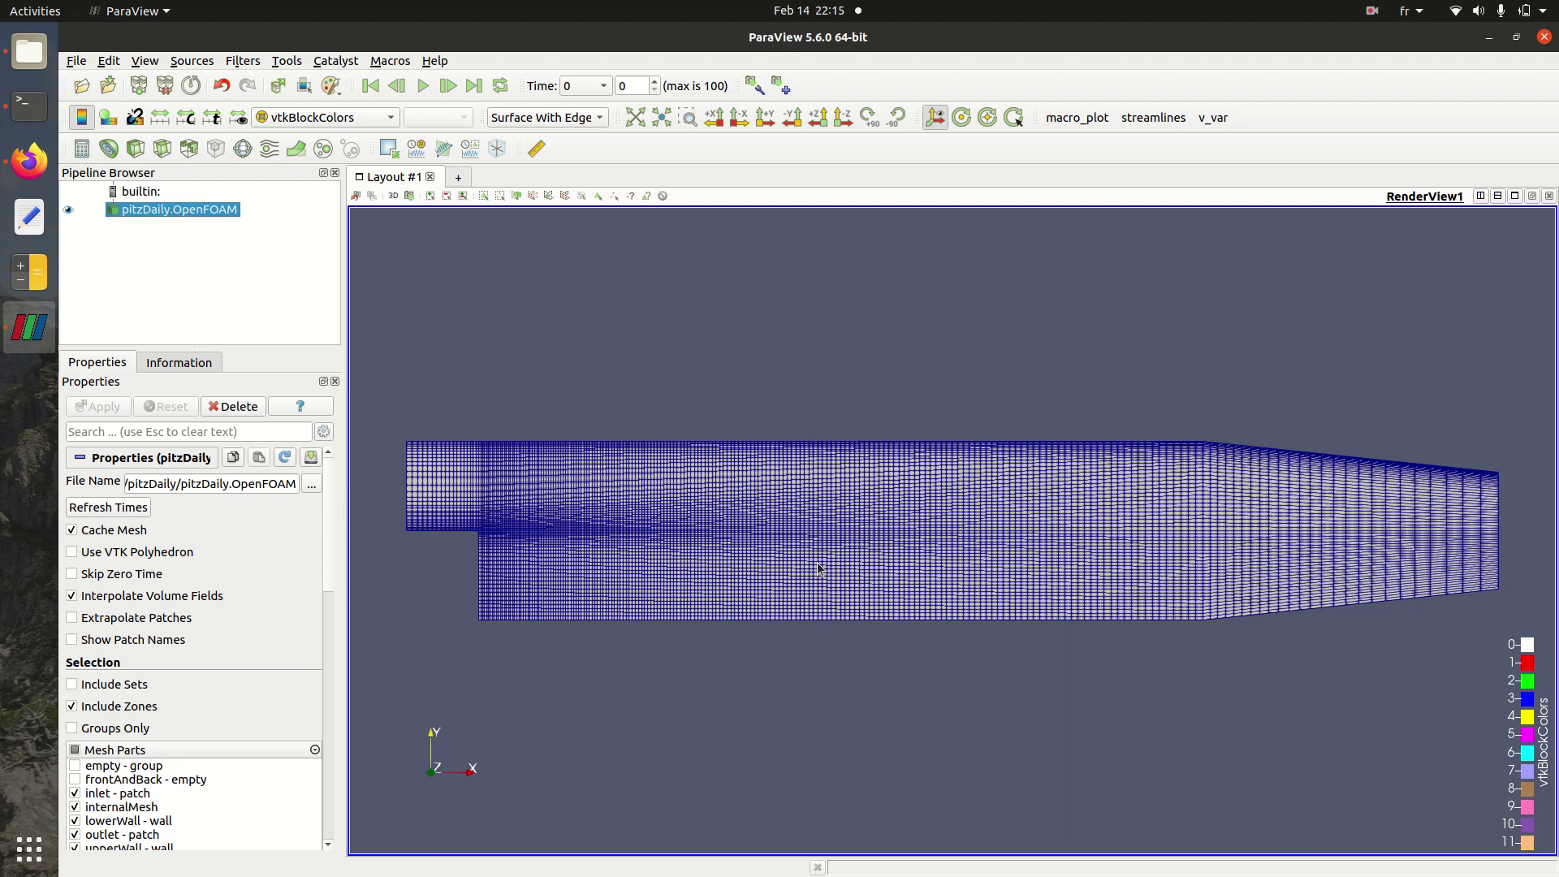
Step: Open U from the 0 folder and read its inlet, outlet, wall and frontAndBack conditions
{"action": "left_click", "coordinate": [29, 51]}
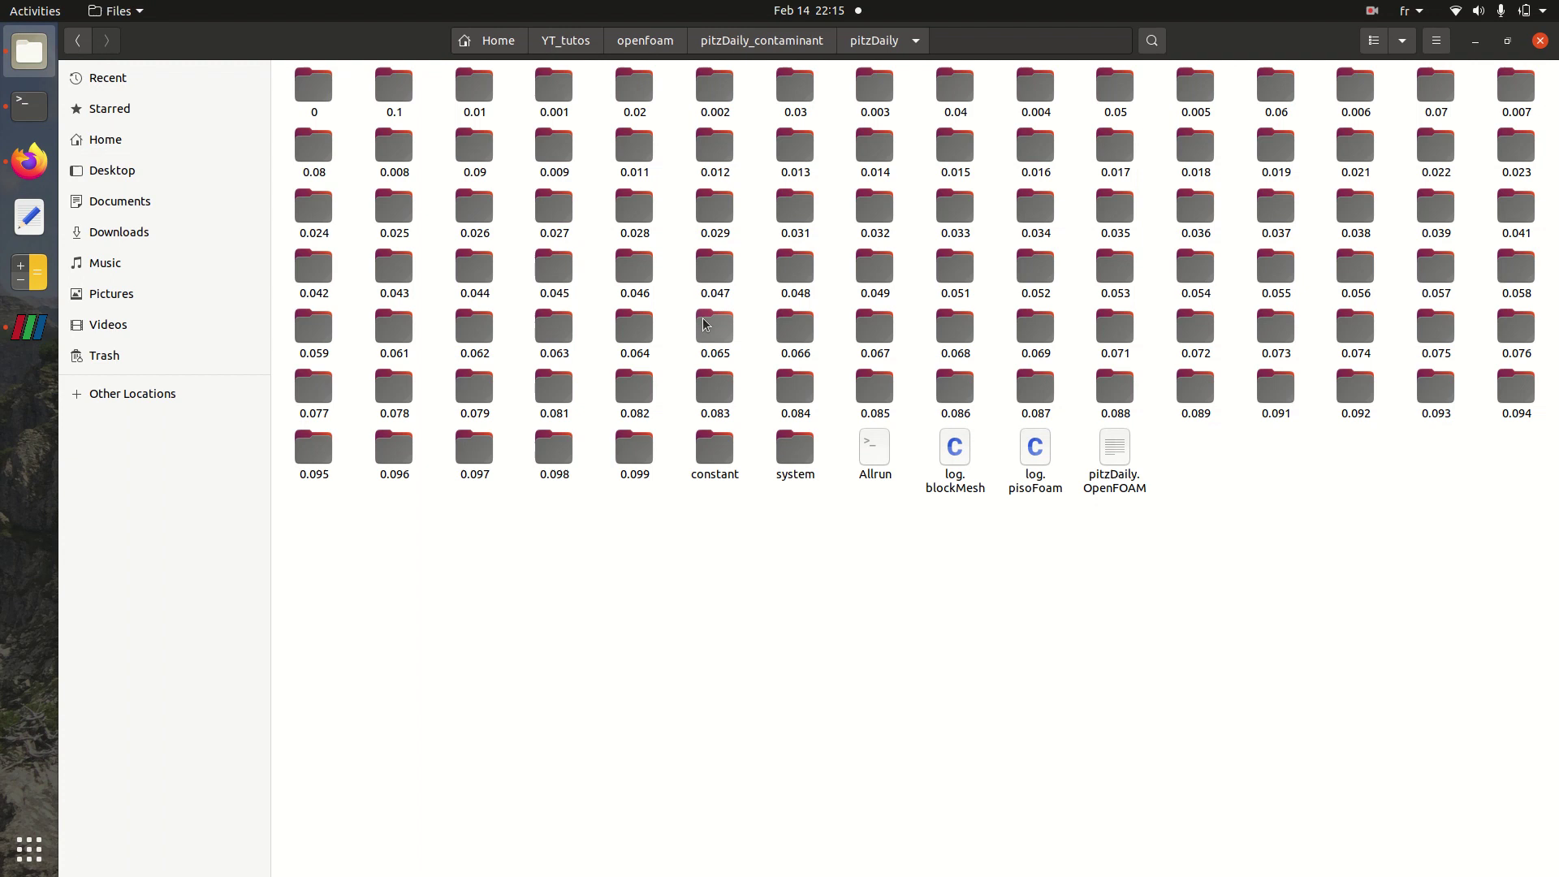
{"action": "left_click", "coordinate": [324, 90]}
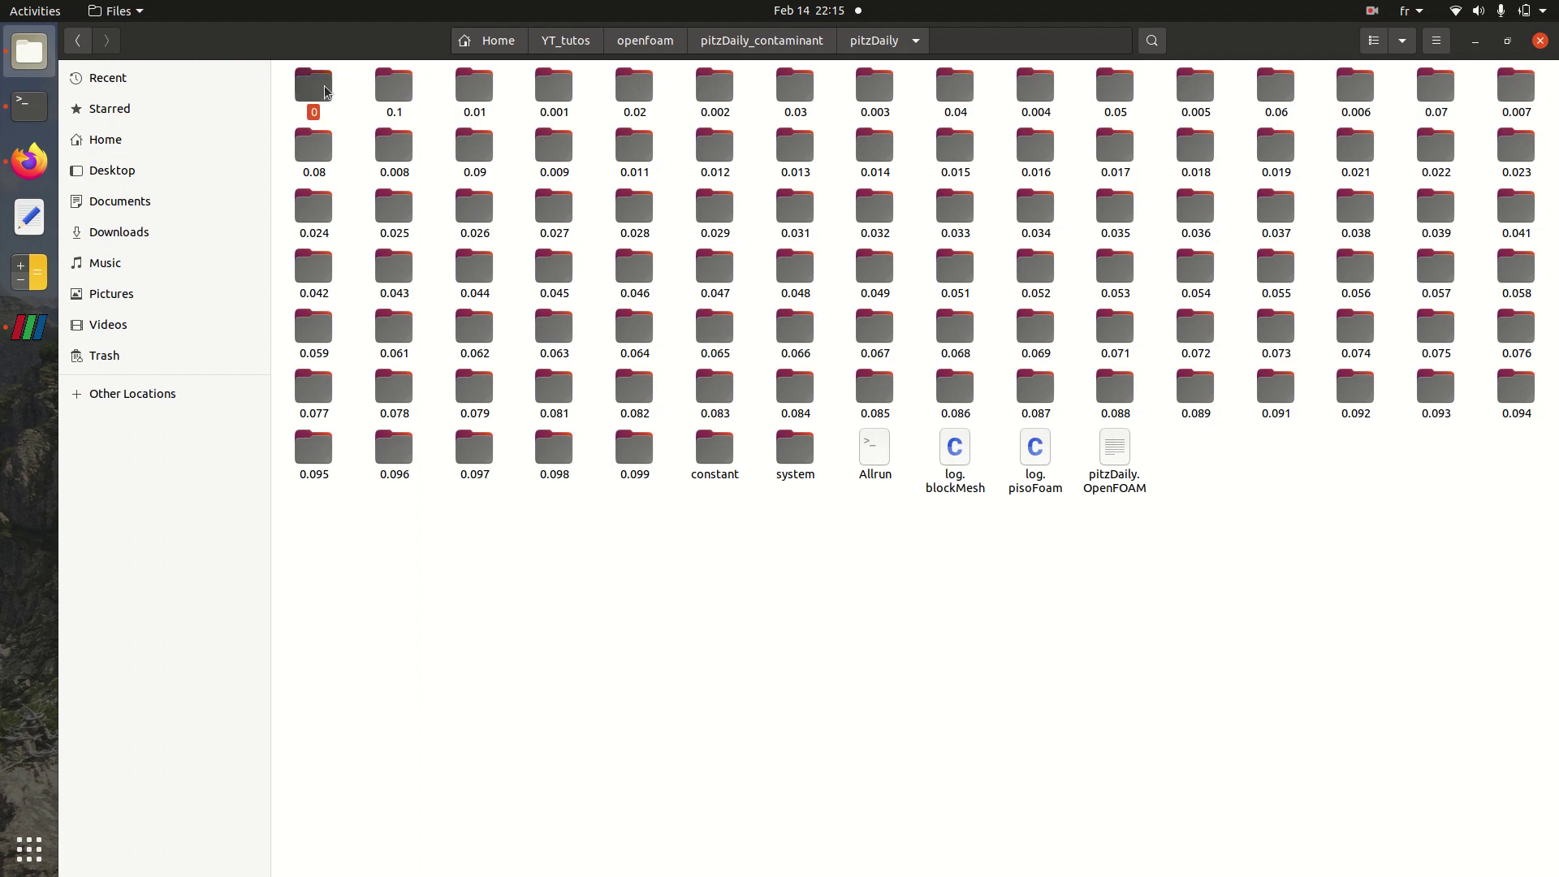
{"action": "double_click", "coordinate": [323, 85]}
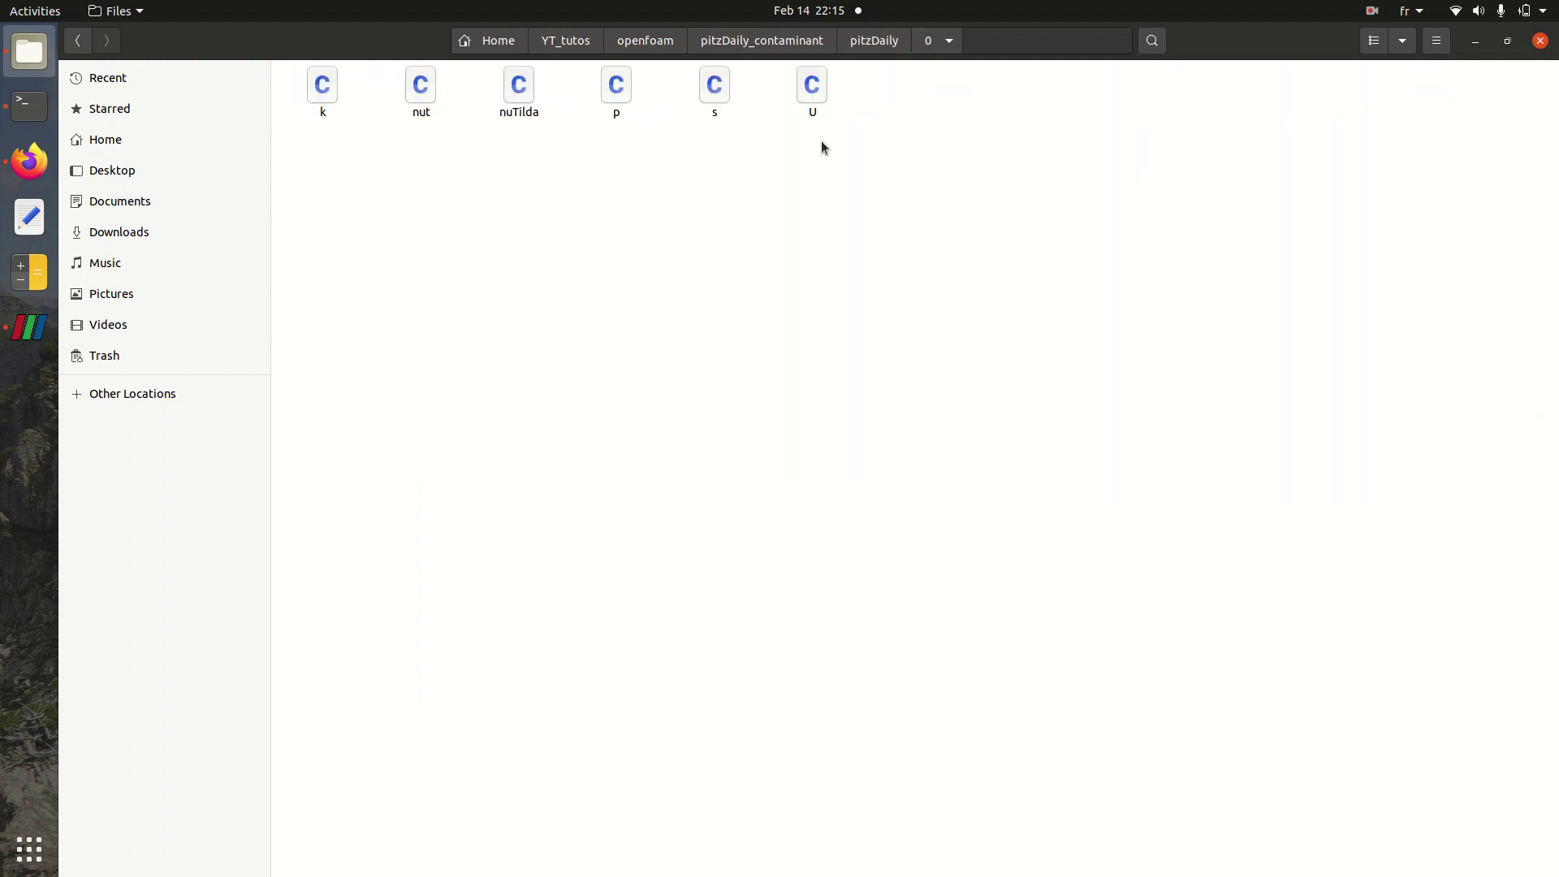
{"action": "double_click", "coordinate": [814, 94]}
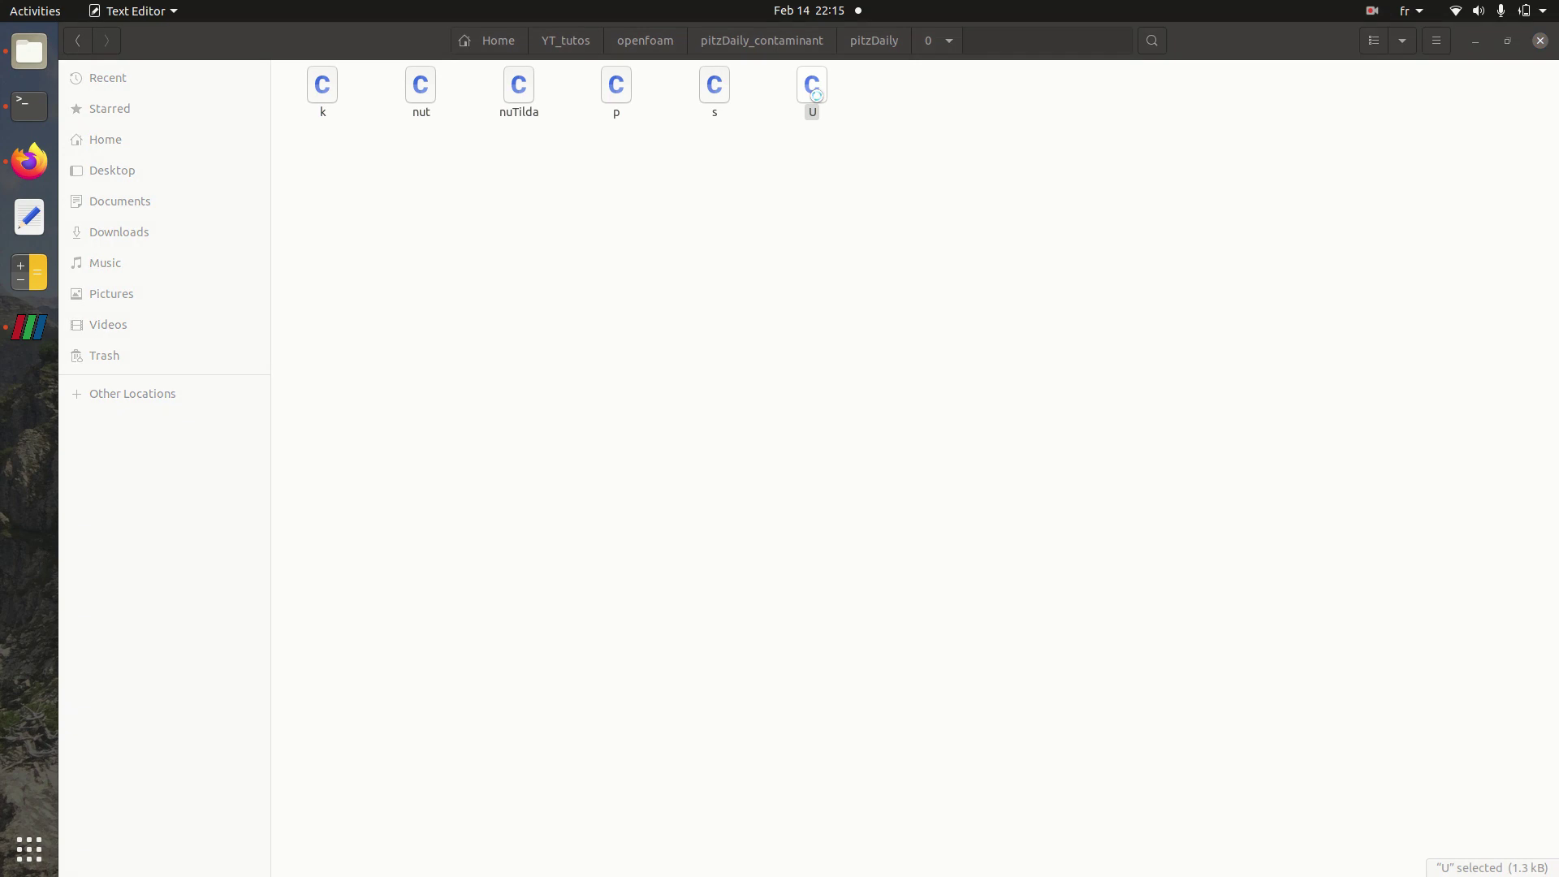
{"action": "key", "text": "Down"}
{"action": "key", "text": "Down"}
{"action": "key", "text": "Down"}
{"action": "key", "text": "Down"}
{"action": "key", "text": "Down"}
{"action": "key", "text": "Down"}
{"action": "key", "text": "Down"}
{"action": "key", "text": "Down"}
{"action": "key", "text": "Down"}
{"action": "key", "text": "Down"}
{"action": "key", "text": "Down"}
{"action": "key", "text": "Down"}
{"action": "key", "text": "Down"}
{"action": "key", "text": "Down"}
{"action": "key", "text": "Down"}
{"action": "key", "text": "Down"}
{"action": "key", "text": "Down"}
{"action": "key", "text": "Down"}
{"action": "key", "text": "Down"}
{"action": "key", "text": "Down"}
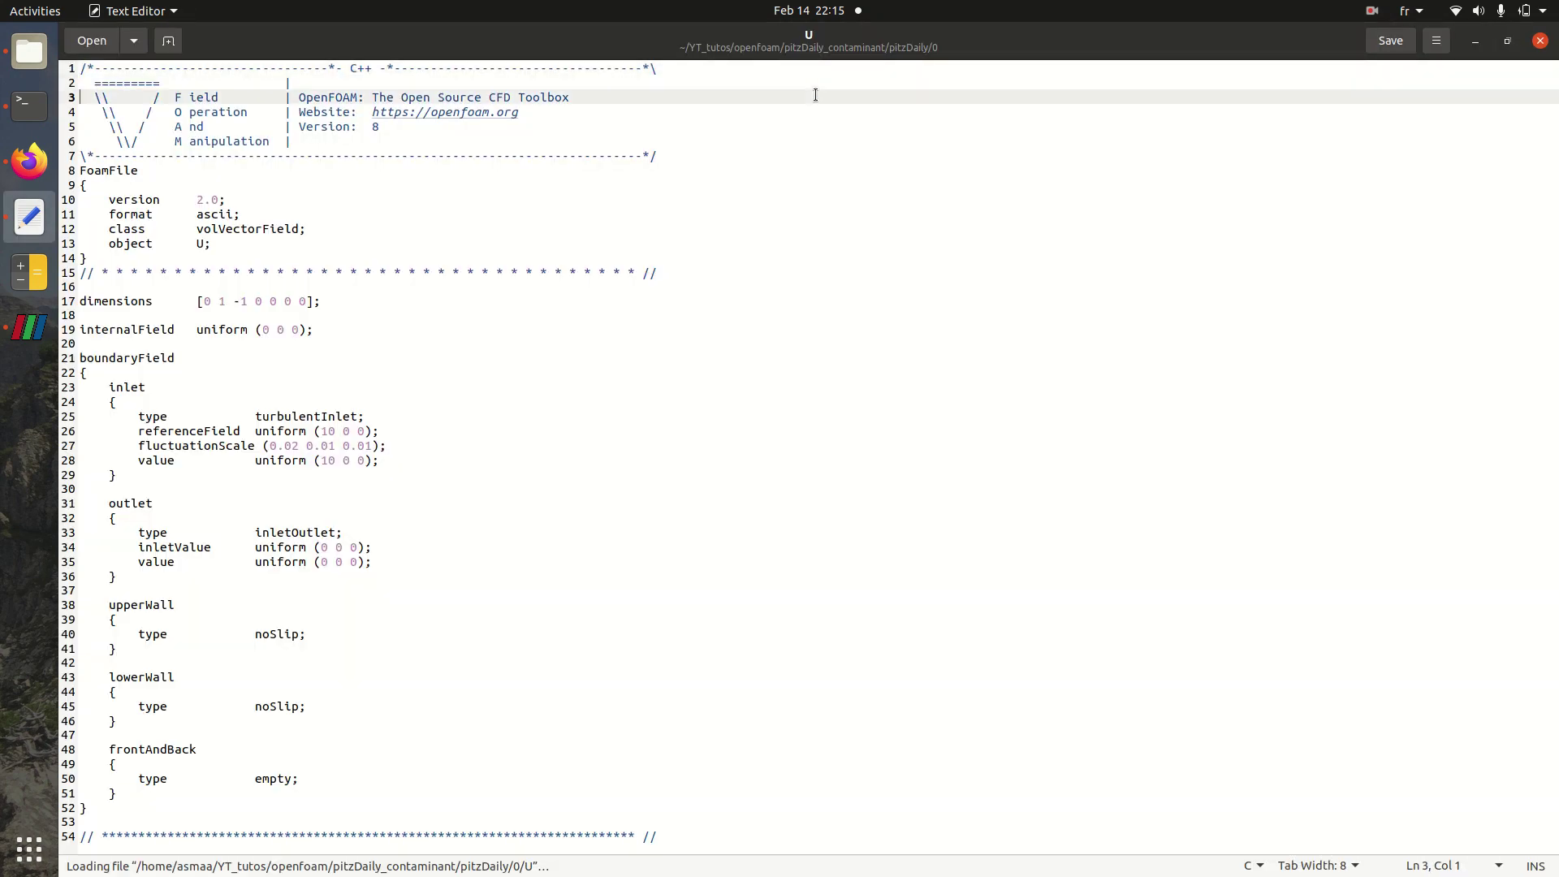
{"action": "key", "text": "Down"}
{"action": "key", "text": "Down"}
{"action": "key", "text": "Down"}
{"action": "key", "text": "Down"}
{"action": "key", "text": "Down"}
{"action": "key", "text": "Down"}
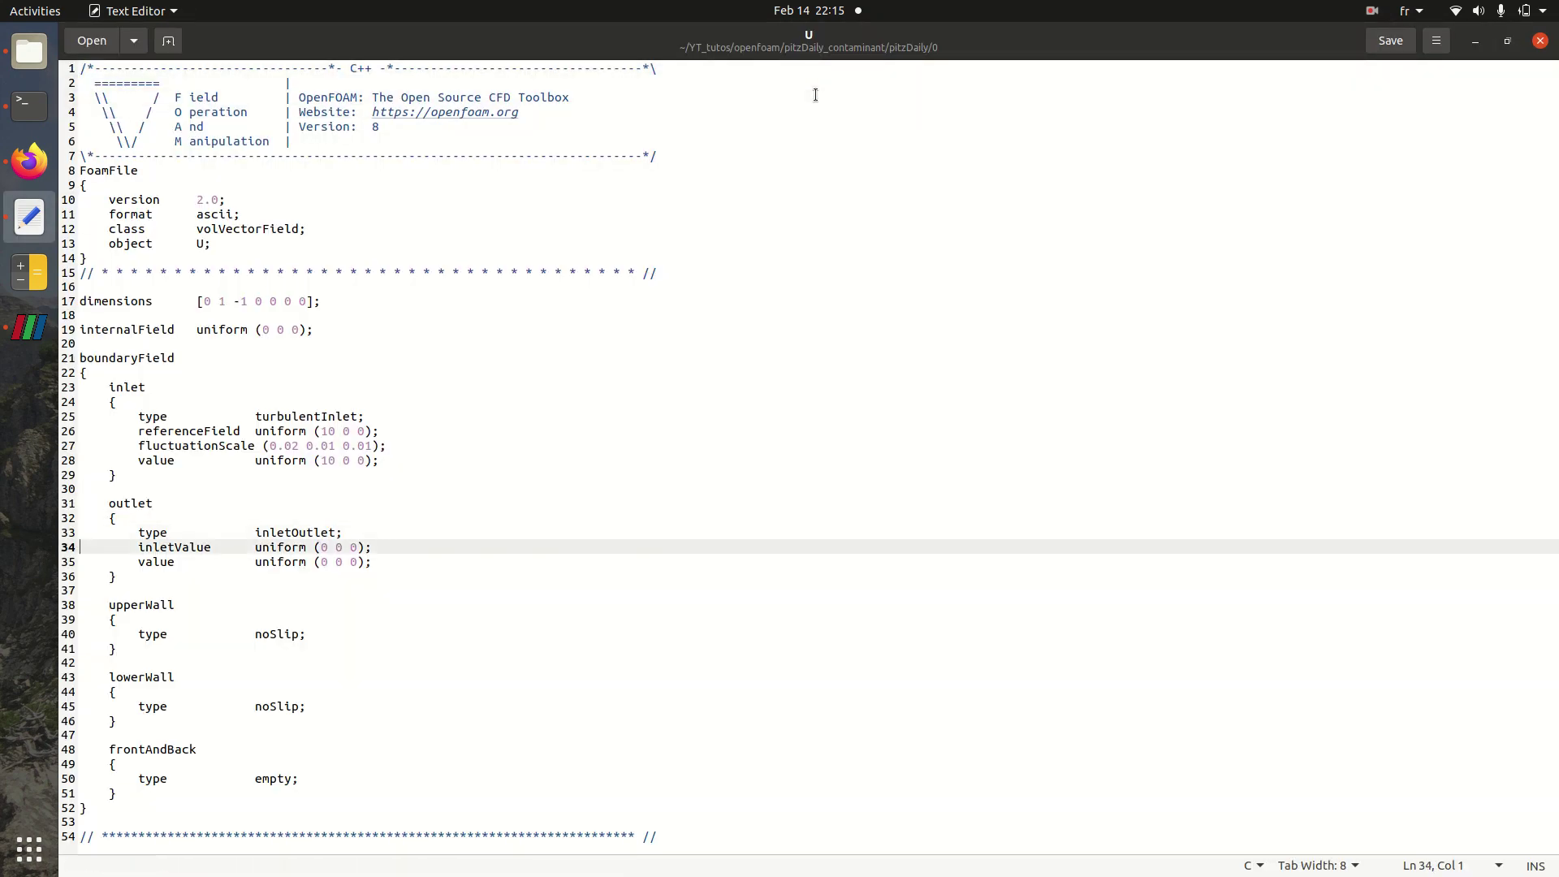
{"action": "key", "text": "Down"}
{"action": "key", "text": "Down"}
{"action": "key", "text": "Down"}
{"action": "key", "text": "Down"}
{"action": "key", "text": "Down"}
{"action": "key", "text": "Down"}
{"action": "key", "text": "Down"}
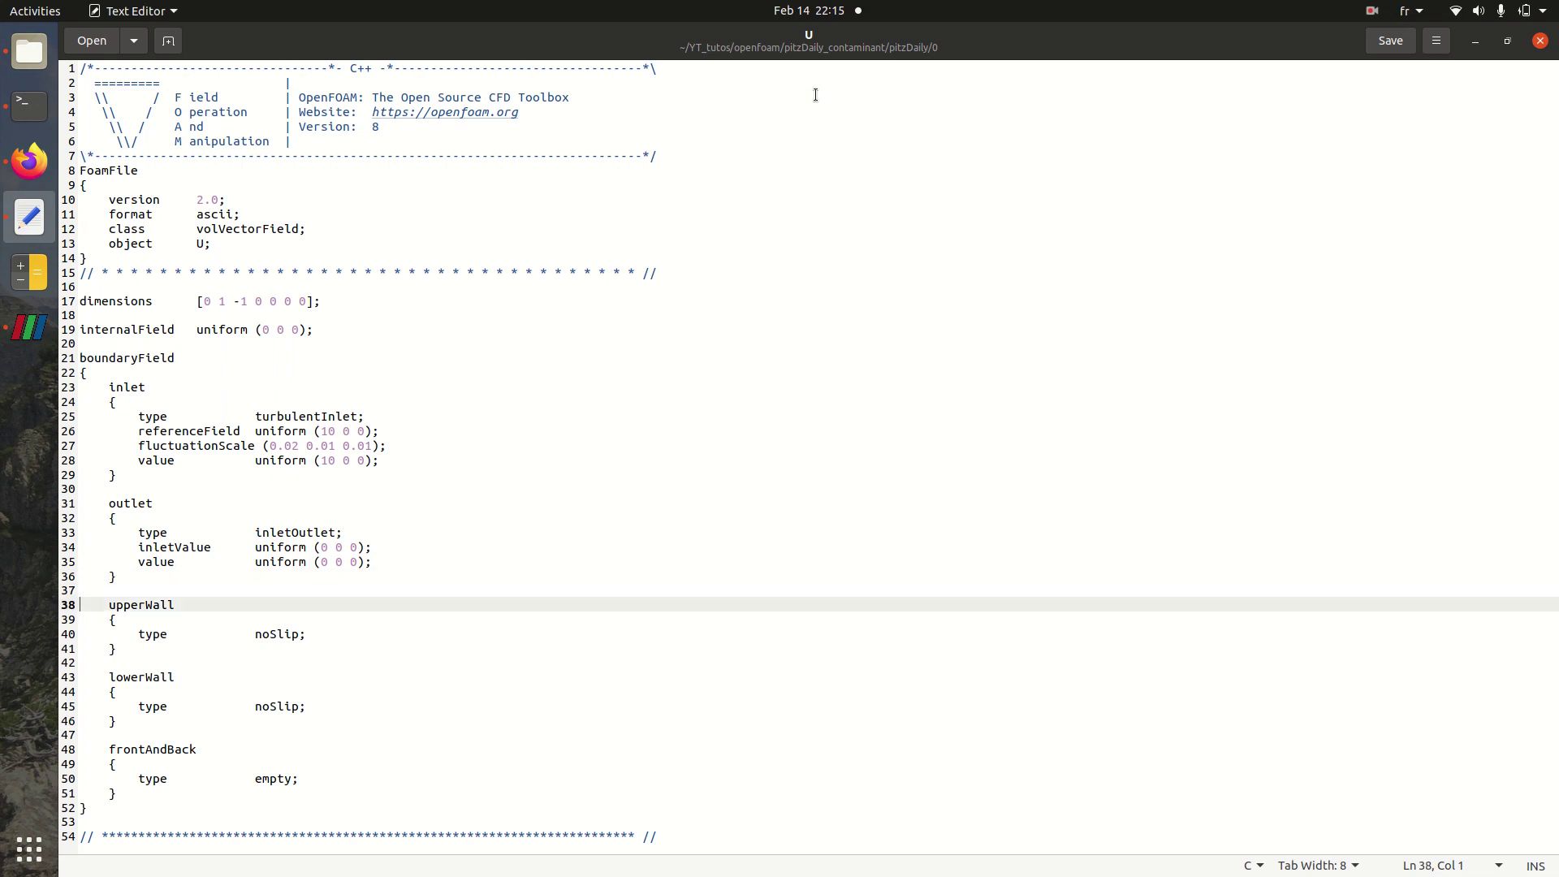
{"action": "key", "text": "Down"}
{"action": "key", "text": "Down"}
{"action": "key", "text": "Down"}
{"action": "key", "text": "Down"}
{"action": "key", "text": "Down"}
{"action": "key", "text": "Down"}
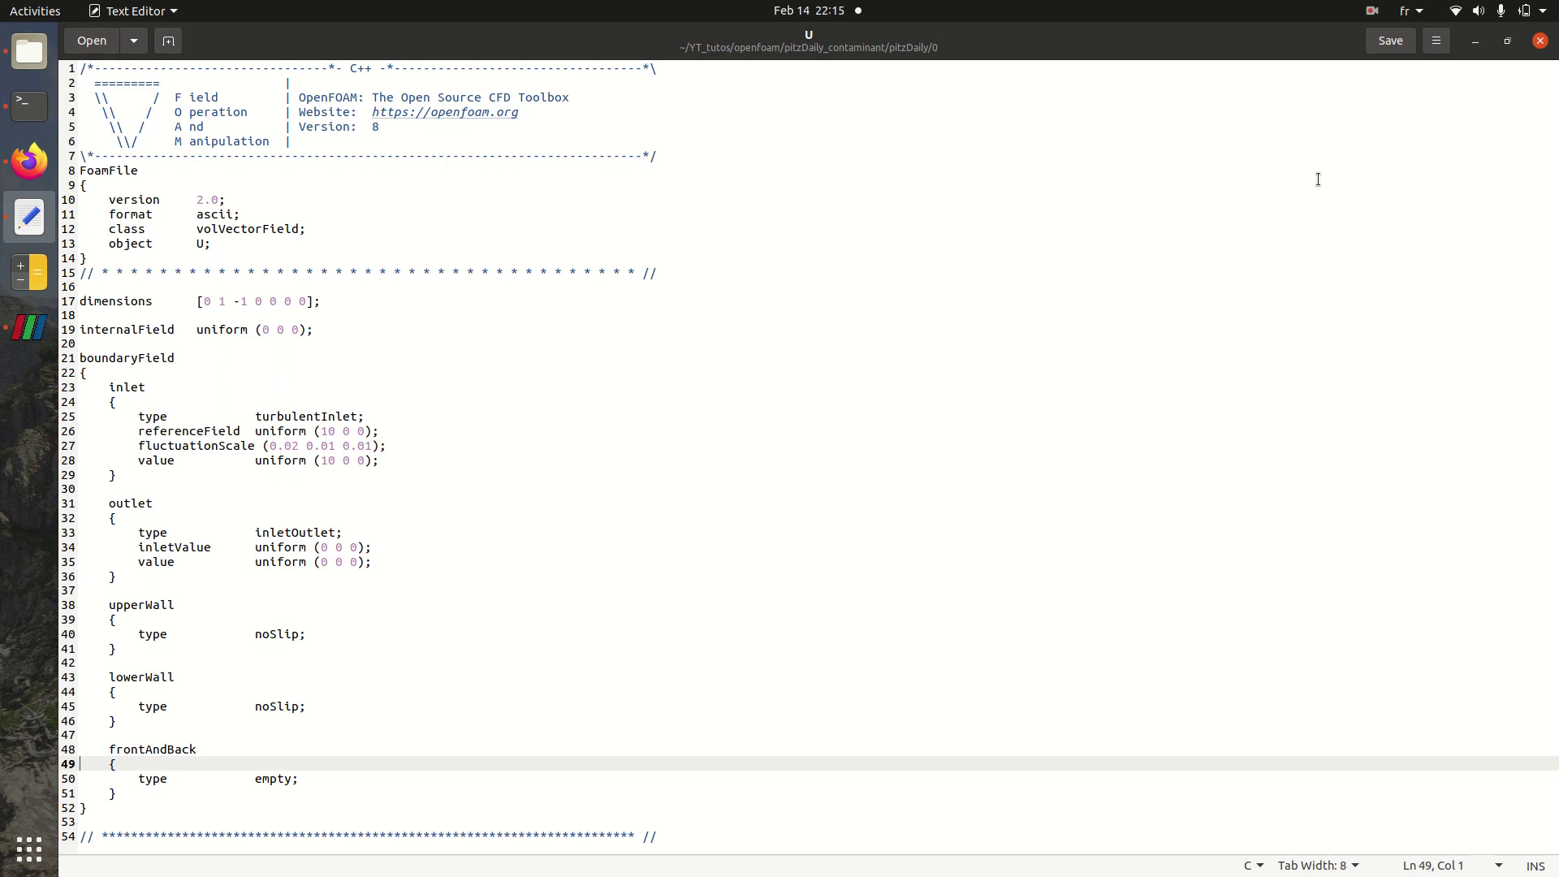
Step: Return to Files and move the selection in the 0 folder to the p file
{"action": "left_click", "coordinate": [36, 62]}
{"action": "key", "text": "Left"}
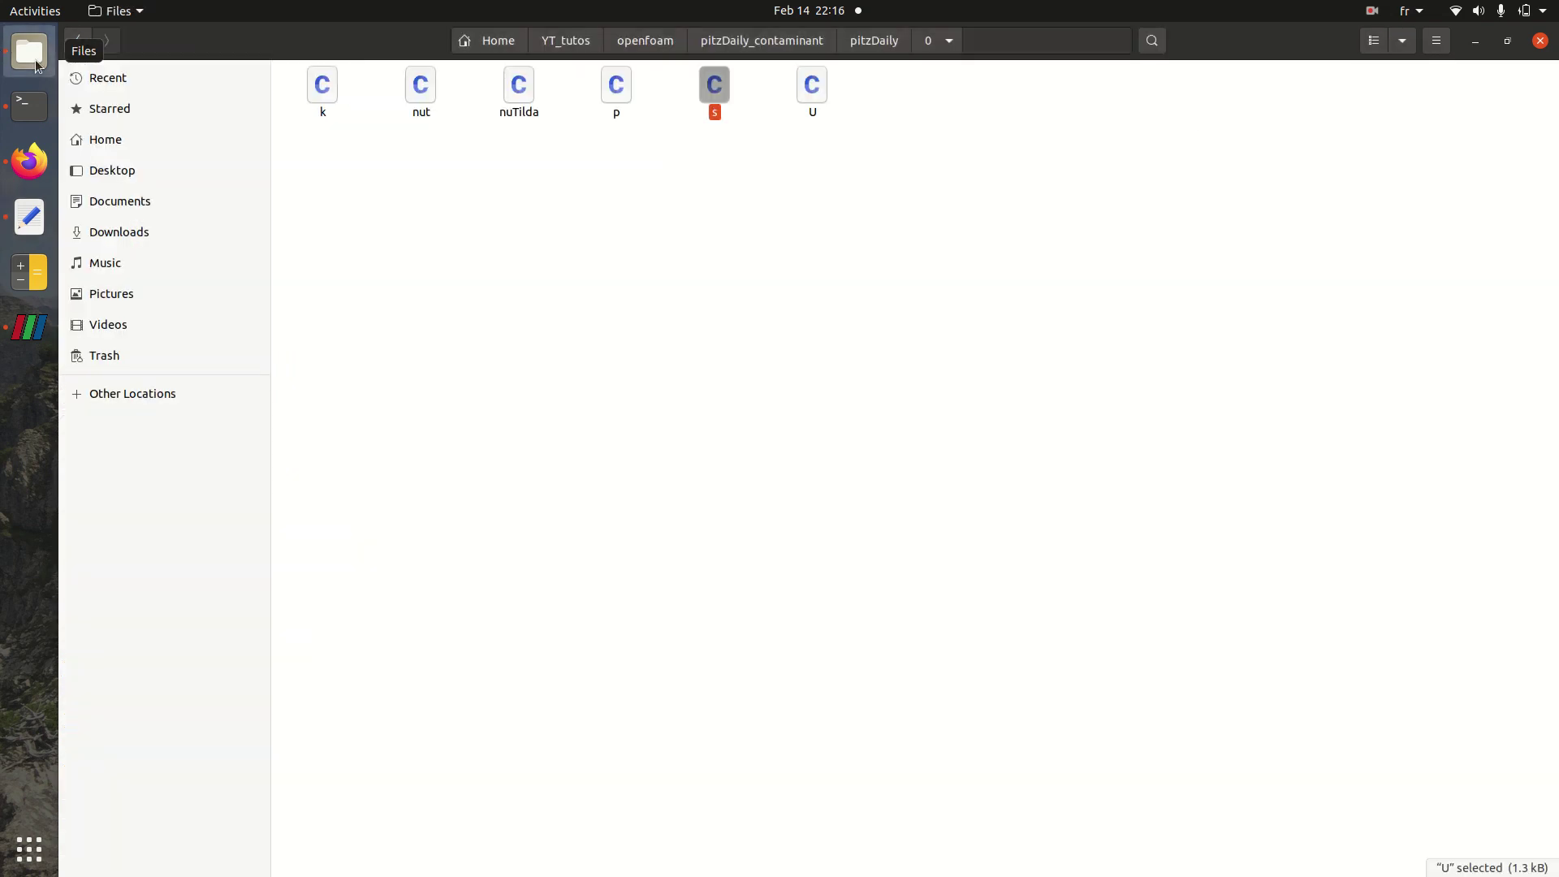
{"action": "key", "text": "Left"}
{"action": "key", "text": "Left"}
{"action": "key", "text": "Left"}
{"action": "key", "text": "Left"}
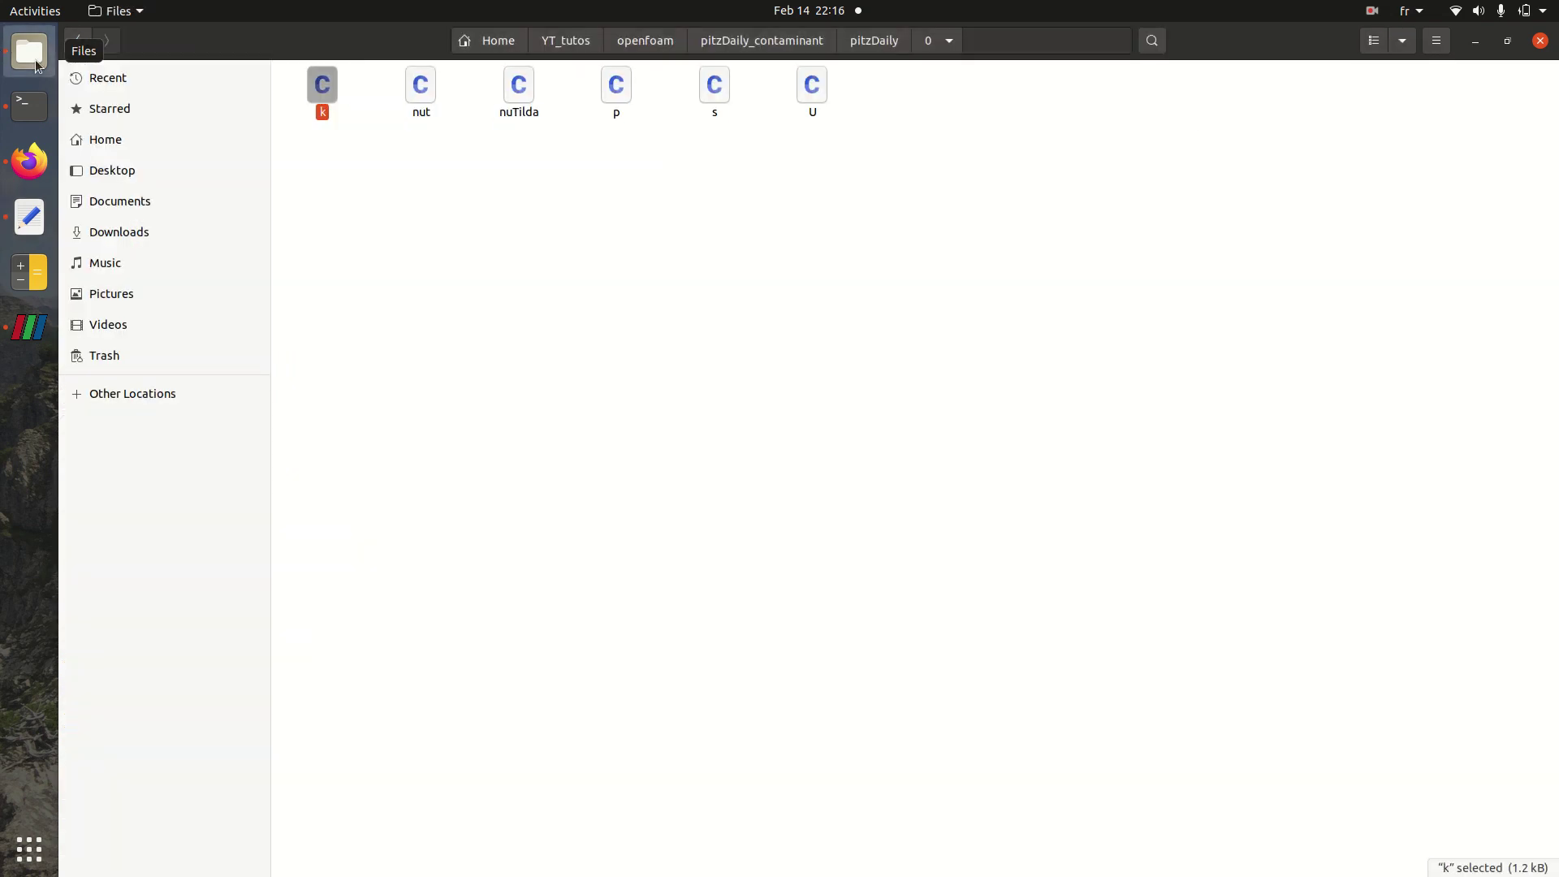
{"action": "key", "text": "Right"}
{"action": "key", "text": "Right"}
{"action": "key", "text": "Right"}
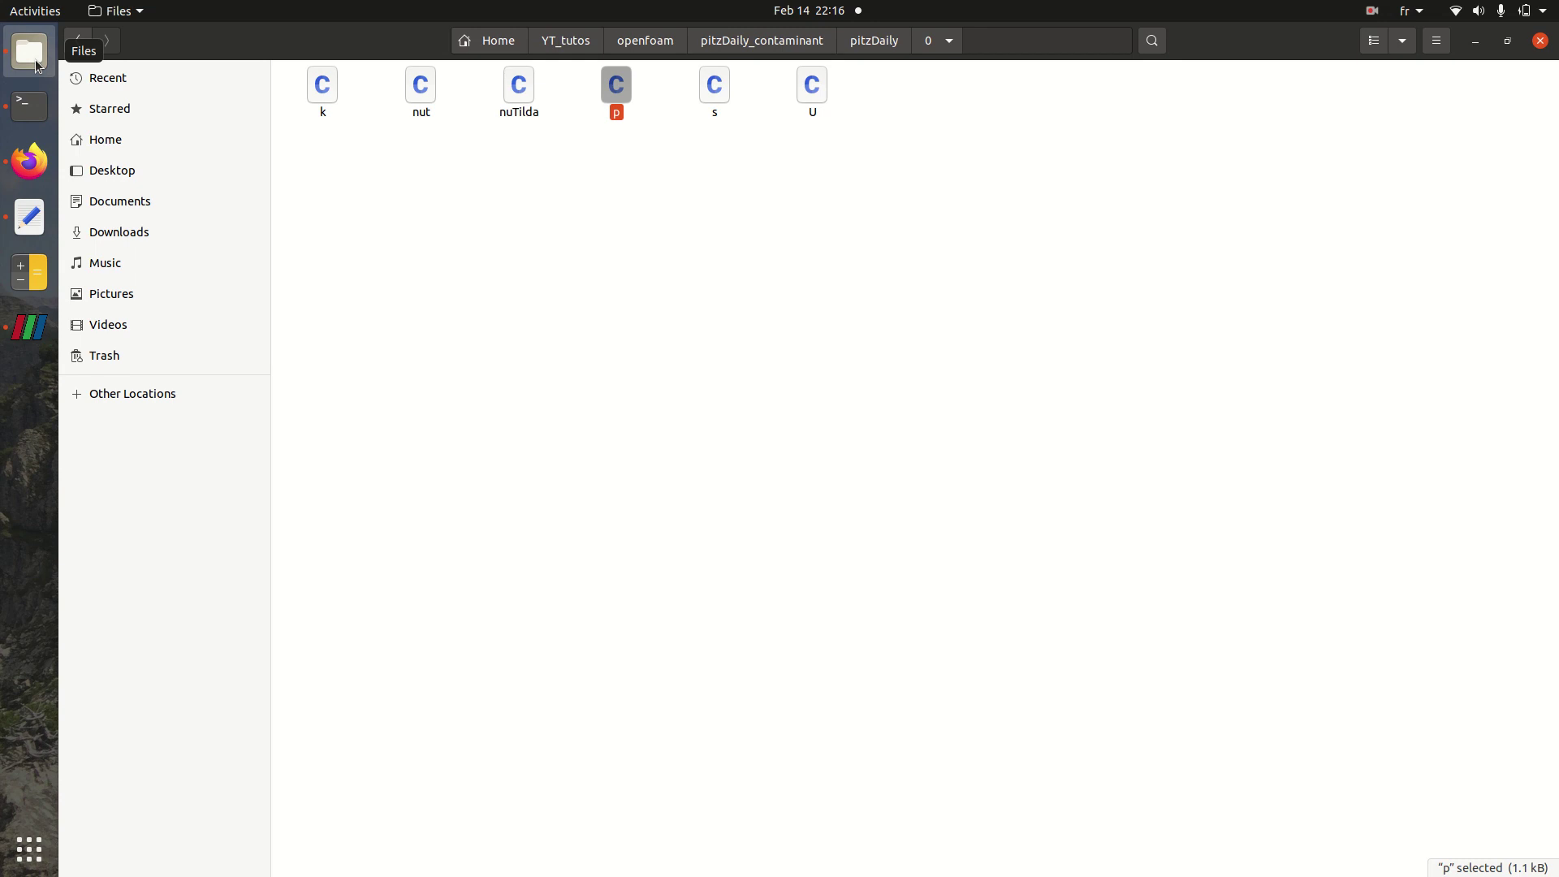
Step: Open momentumTransport from the constant folder and read through its LES model settings
{"action": "left_click", "coordinate": [874, 41]}
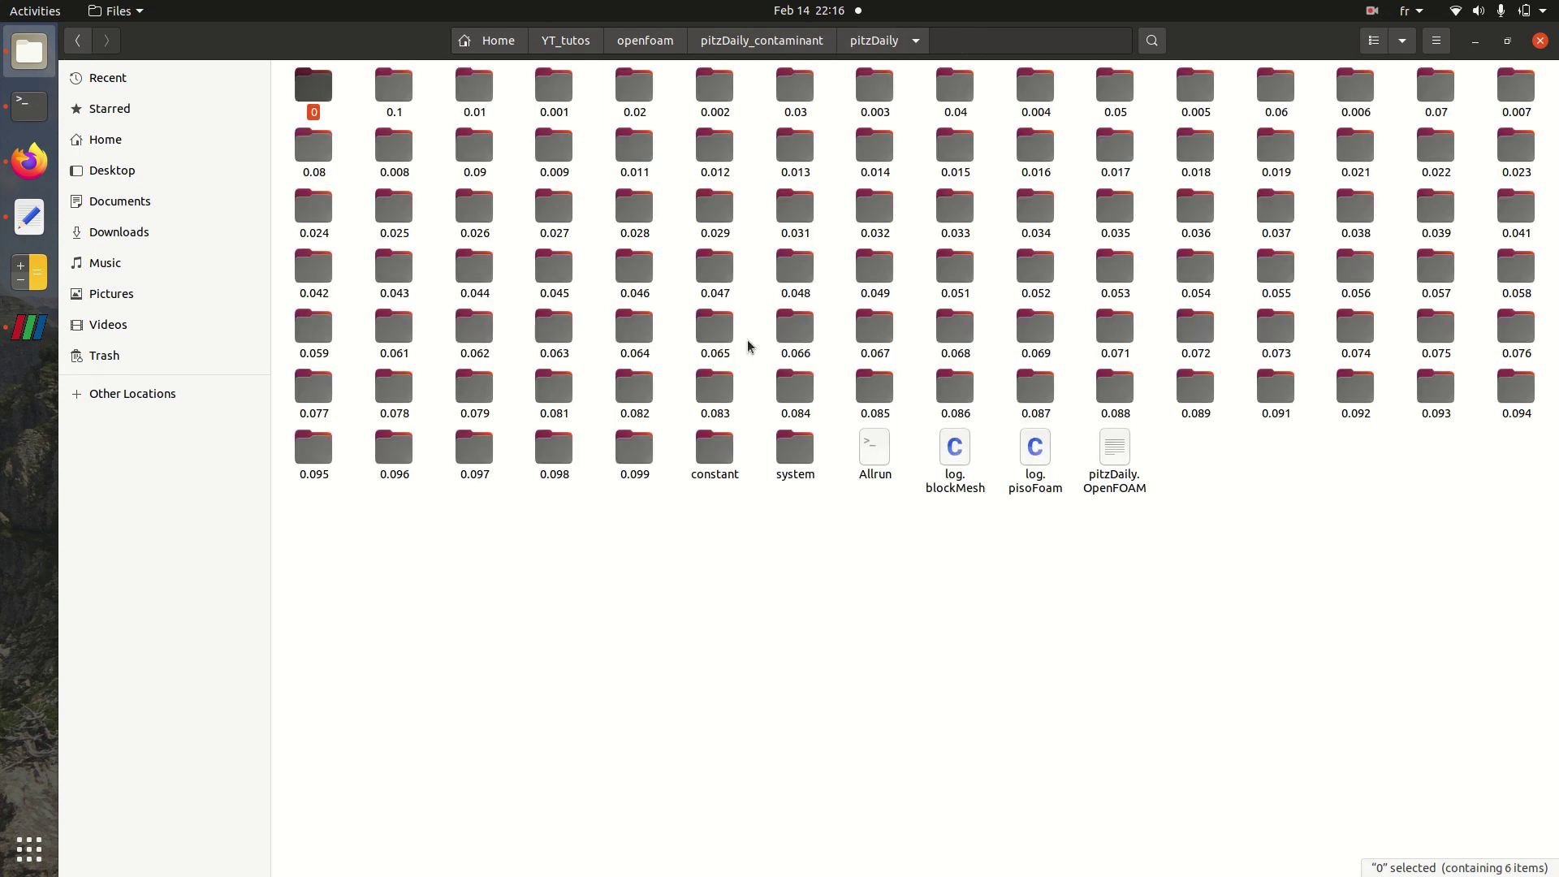
{"action": "double_click", "coordinate": [713, 474]}
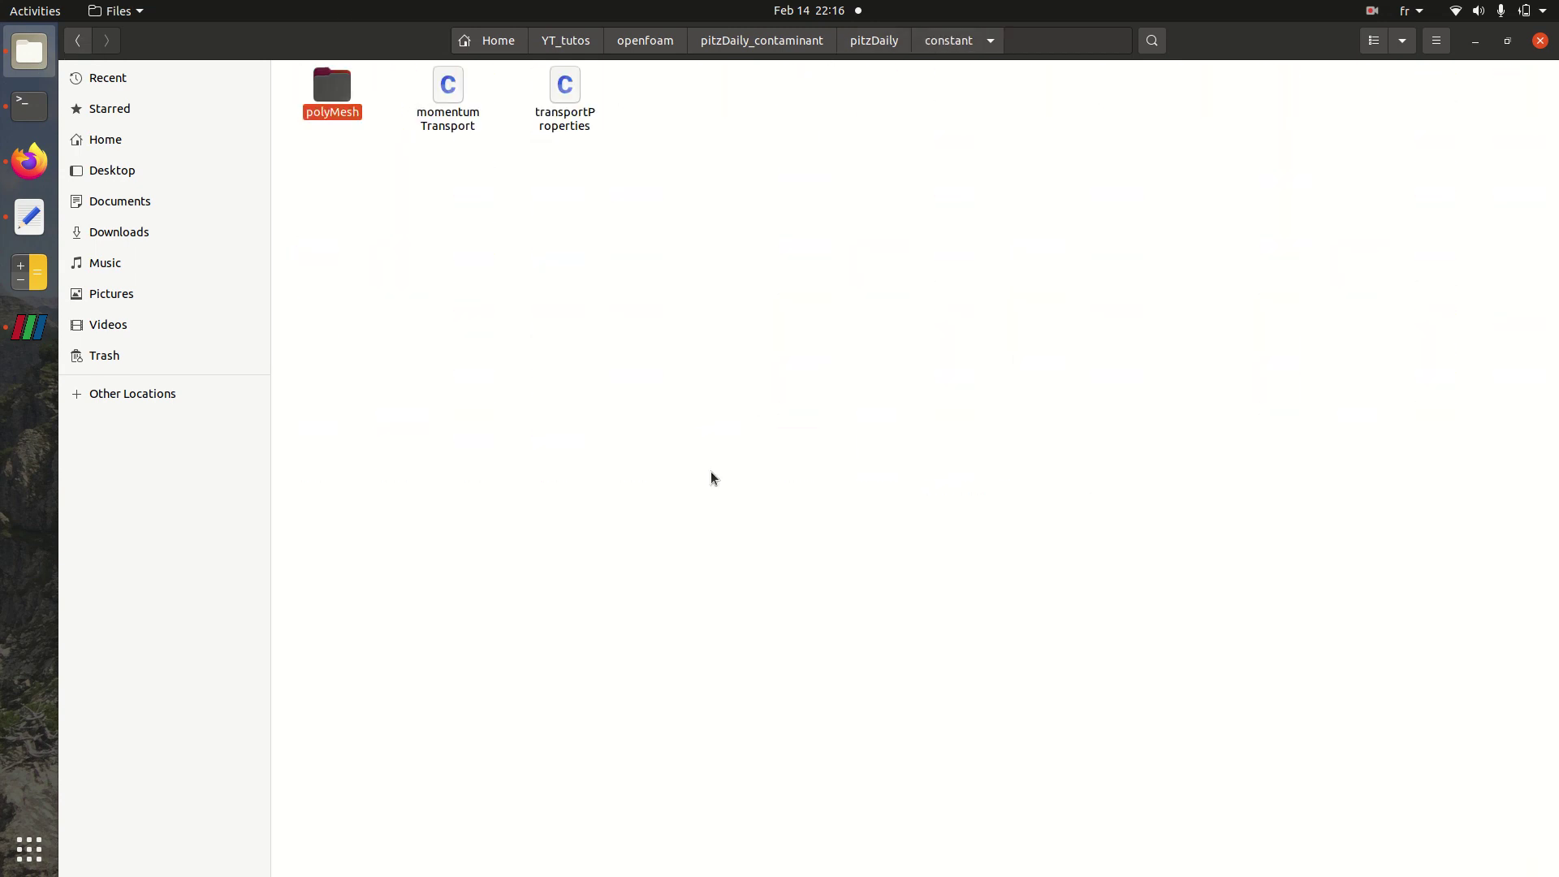
{"action": "key", "text": "Right"}
{"action": "key", "text": "Return"}
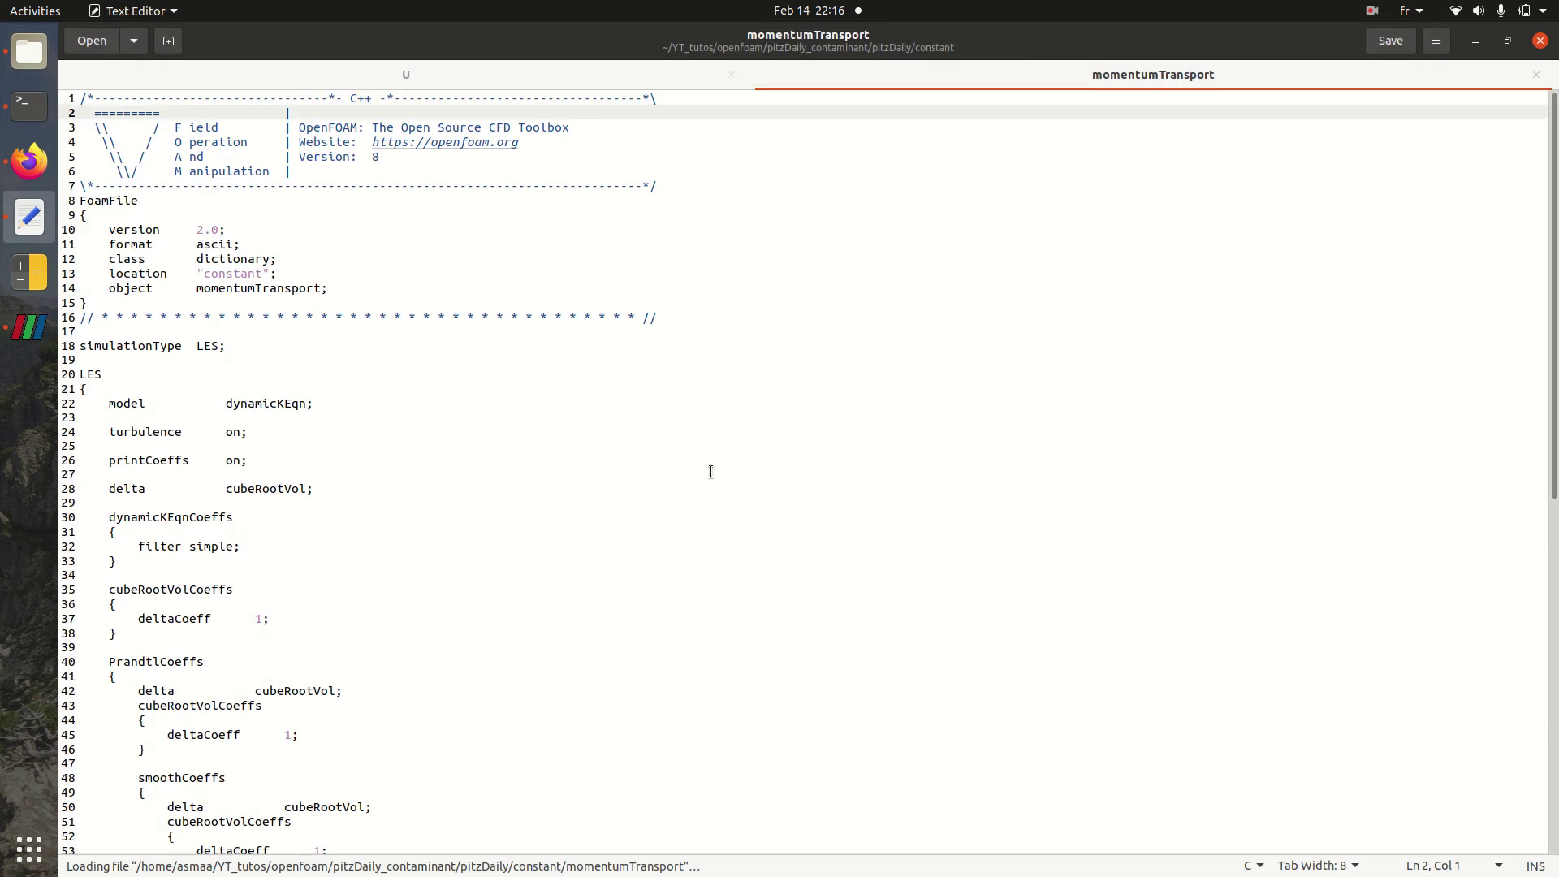
{"action": "key", "text": "Down"}
{"action": "key", "text": "Down"}
{"action": "key", "text": "Down"}
{"action": "key", "text": "Down"}
{"action": "key", "text": "Down"}
{"action": "key", "text": "Down"}
{"action": "key", "text": "Down"}
{"action": "key", "text": "Down"}
{"action": "key", "text": "Down"}
{"action": "key", "text": "Down"}
{"action": "key", "text": "Down"}
{"action": "key", "text": "Down"}
{"action": "key", "text": "Down"}
{"action": "key", "text": "Down"}
{"action": "key", "text": "Down"}
{"action": "key", "text": "Down"}
{"action": "key", "text": "Down"}
{"action": "key", "text": "Down"}
{"action": "key", "text": "Down"}
{"action": "key", "text": "Down"}
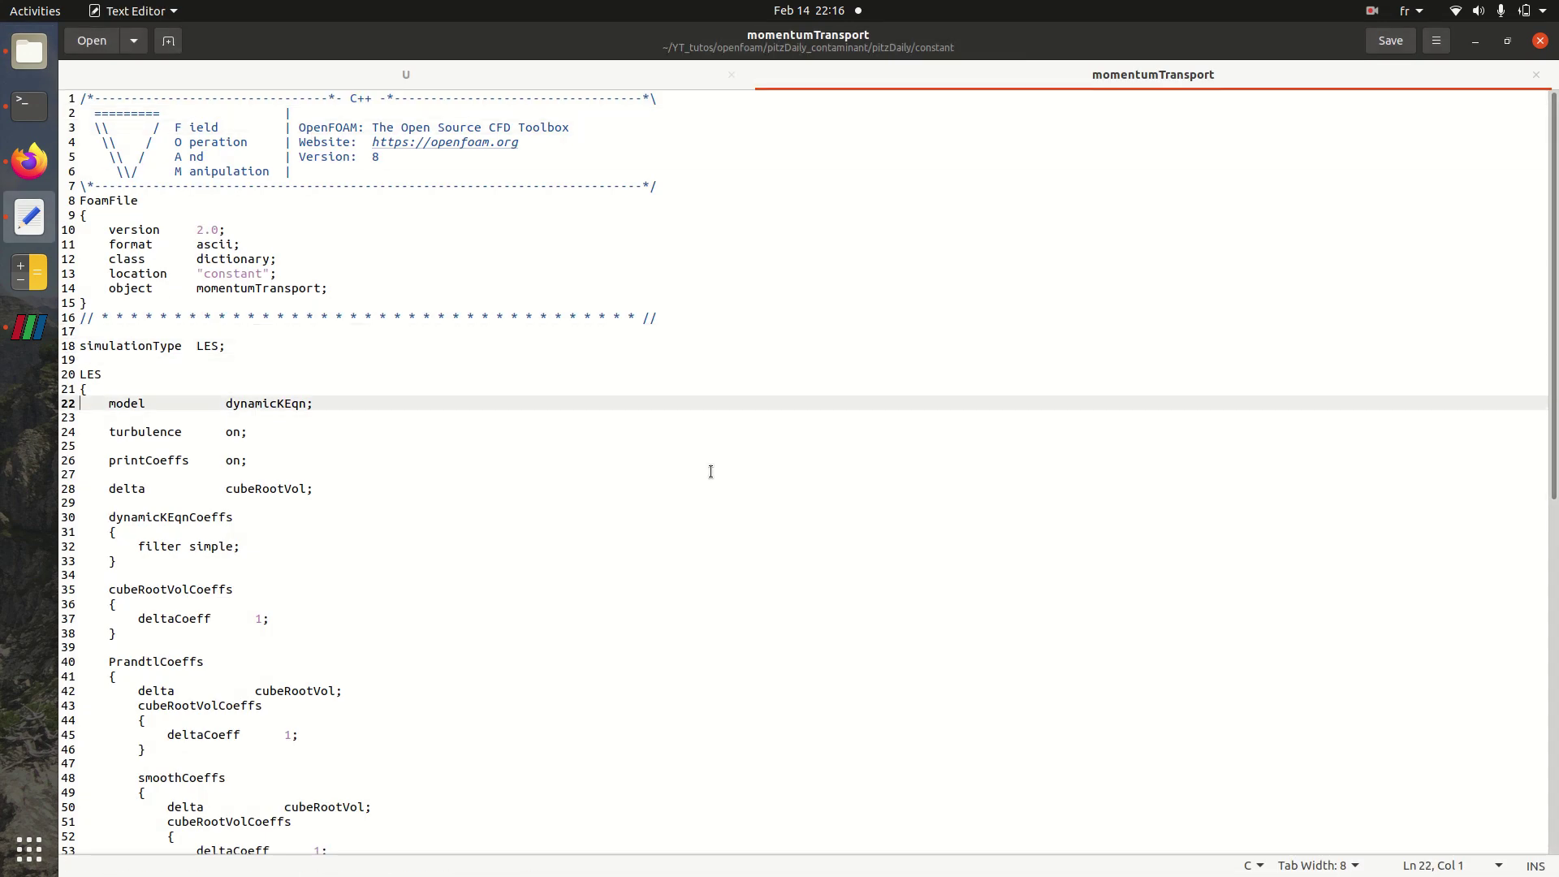
{"action": "key", "text": "Down"}
{"action": "key", "text": "Down"}
{"action": "key", "text": "Down"}
{"action": "key", "text": "Down"}
{"action": "key", "text": "Down"}
{"action": "key", "text": "Down"}
{"action": "key", "text": "Down"}
{"action": "key", "text": "Down"}
{"action": "key", "text": "Down"}
{"action": "key", "text": "Down"}
{"action": "key", "text": "Down"}
{"action": "key", "text": "Down"}
{"action": "key", "text": "Down"}
{"action": "key", "text": "Down"}
{"action": "key", "text": "Down"}
{"action": "key", "text": "Down"}
{"action": "key", "text": "Down"}
{"action": "key", "text": "Down"}
{"action": "key", "text": "Down"}
{"action": "key", "text": "Down"}
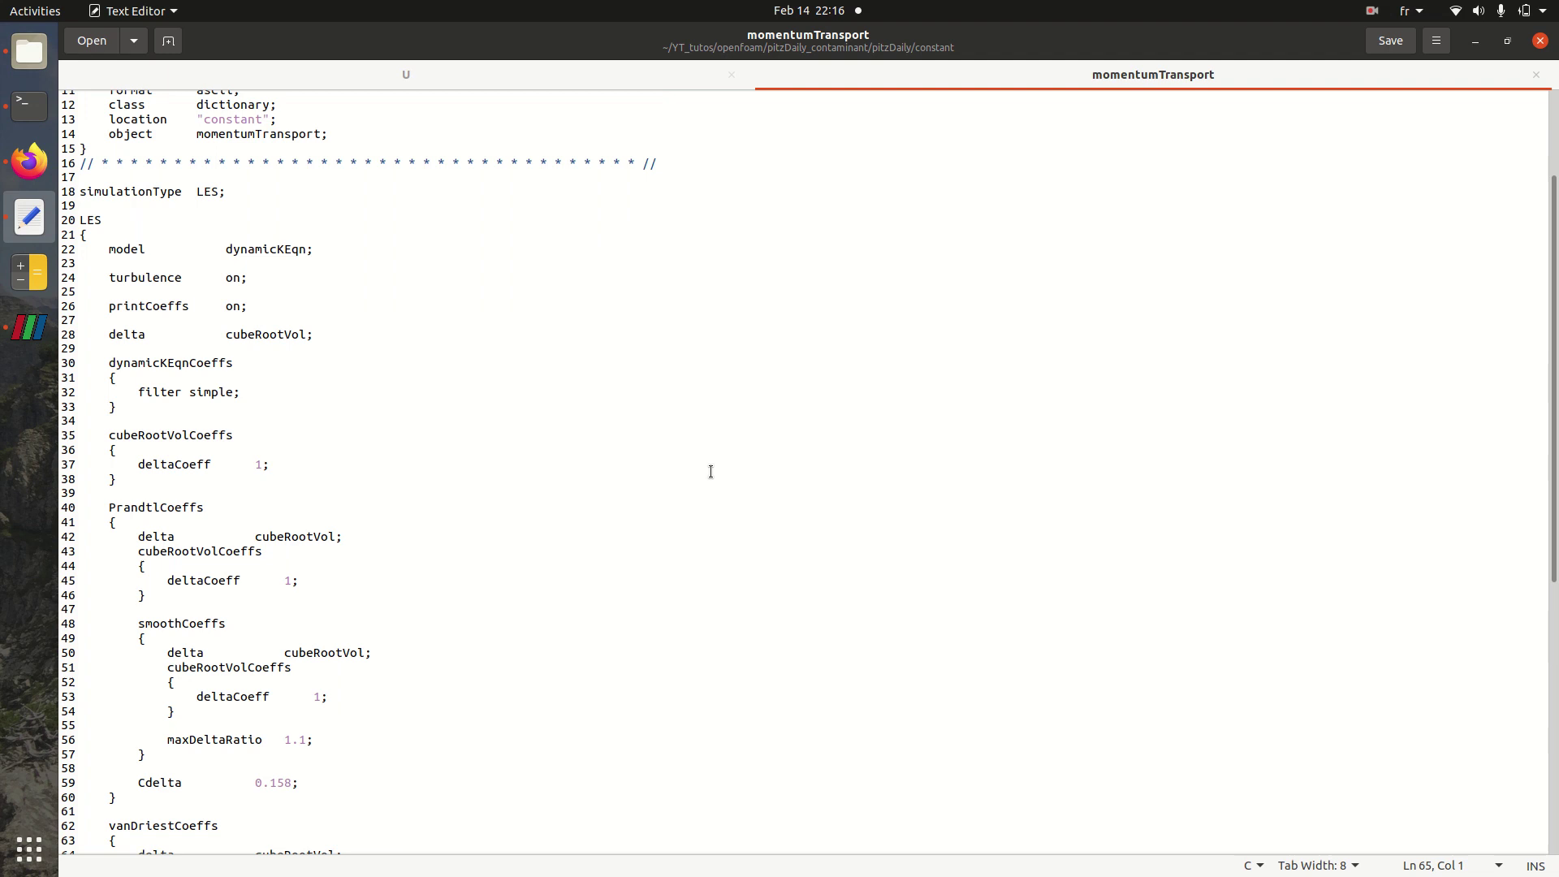
{"action": "key", "text": "Down"}
{"action": "key", "text": "Down"}
{"action": "key", "text": "Down"}
{"action": "key", "text": "Down"}
{"action": "key", "text": "Down"}
{"action": "key", "text": "Down"}
{"action": "key", "text": "Down"}
{"action": "key", "text": "Down"}
{"action": "key", "text": "Down"}
{"action": "key", "text": "Down"}
{"action": "key", "text": "Down"}
{"action": "key", "text": "Down"}
{"action": "key", "text": "Down"}
{"action": "key", "text": "Down"}
{"action": "key", "text": "Down"}
{"action": "key", "text": "Down"}
{"action": "key", "text": "Down"}
{"action": "key", "text": "Down"}
{"action": "key", "text": "Down"}
{"action": "key", "text": "Down"}
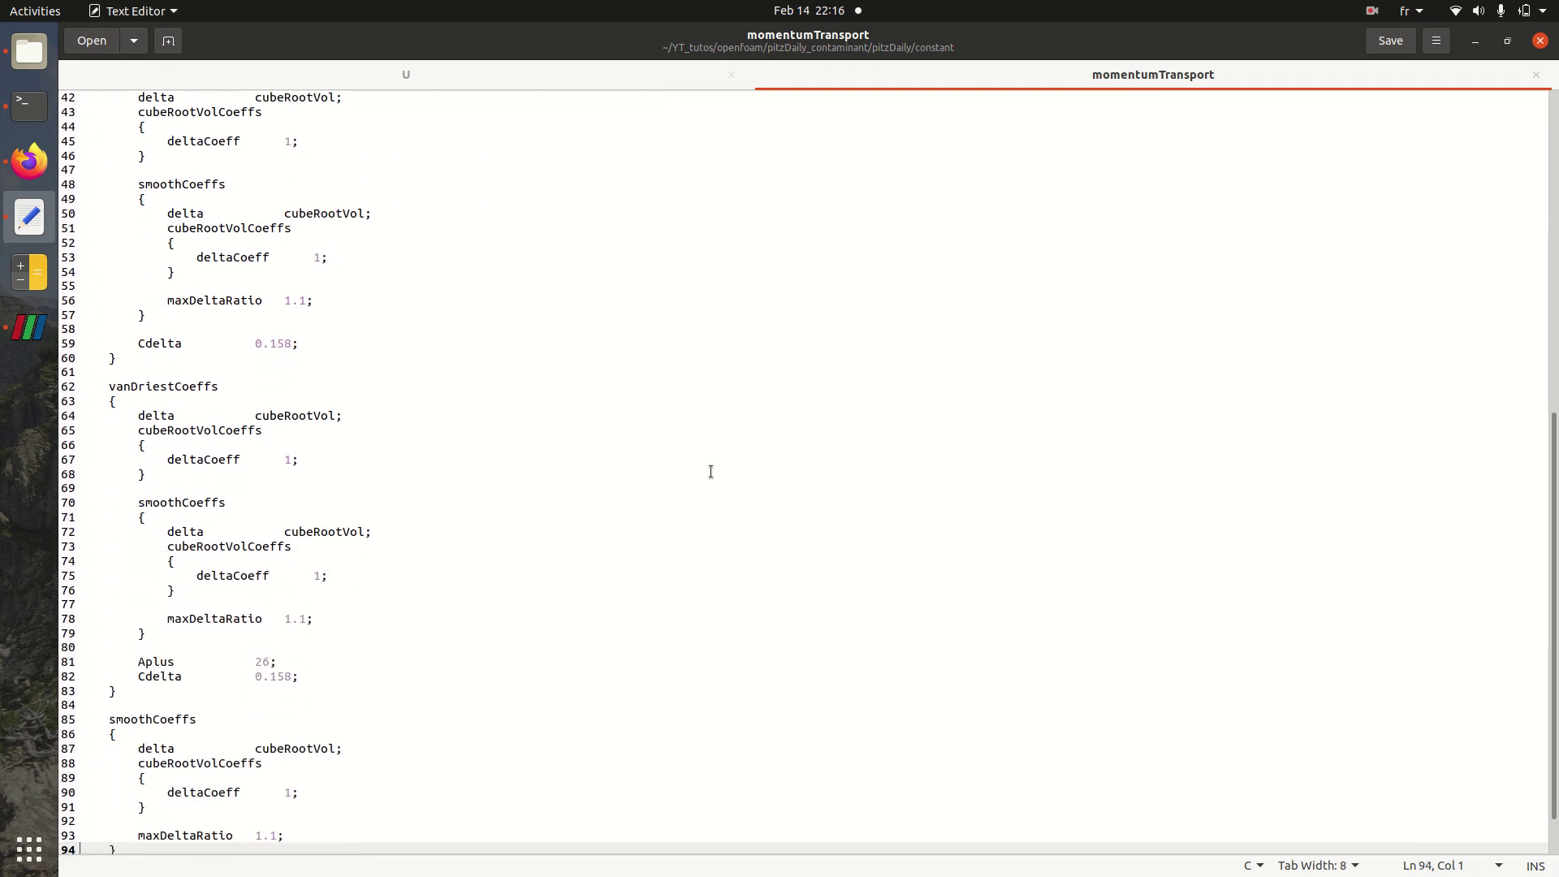
{"action": "key", "text": "Down"}
{"action": "key", "text": "Down"}
{"action": "key", "text": "Down"}
{"action": "key", "text": "Down"}
{"action": "key", "text": "Down"}
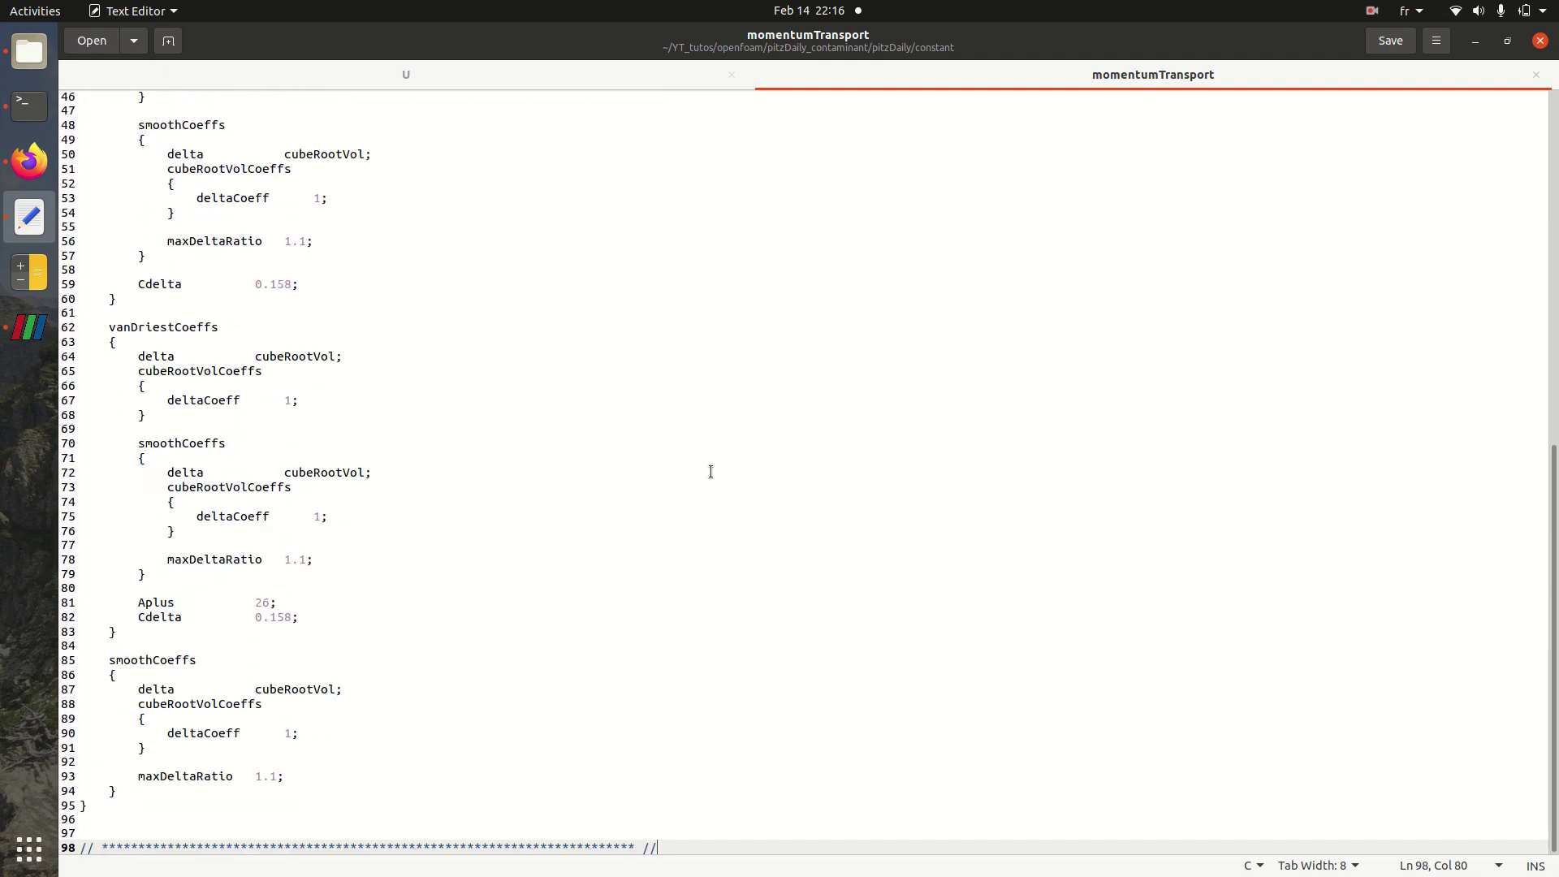
Step: Open transportProperties, highlight nu's value 1e-05, and return to the pitzDaily folder
{"action": "left_click", "coordinate": [21, 50]}
{"action": "double_click", "coordinate": [557, 84]}
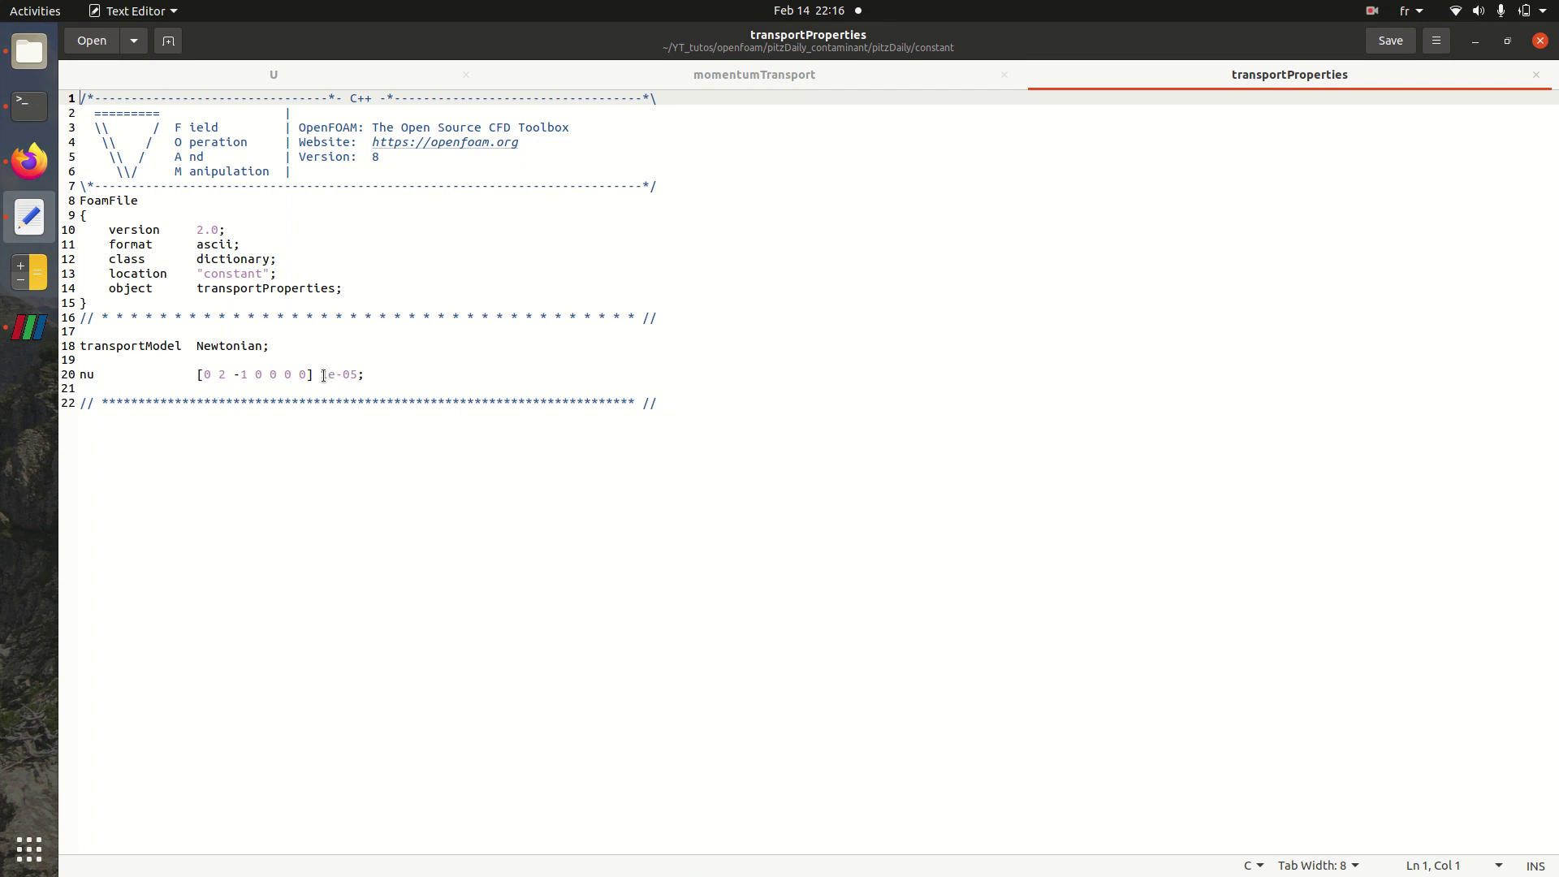
{"action": "left_click_drag", "start_coordinate": [324, 376], "coordinate": [379, 374]}
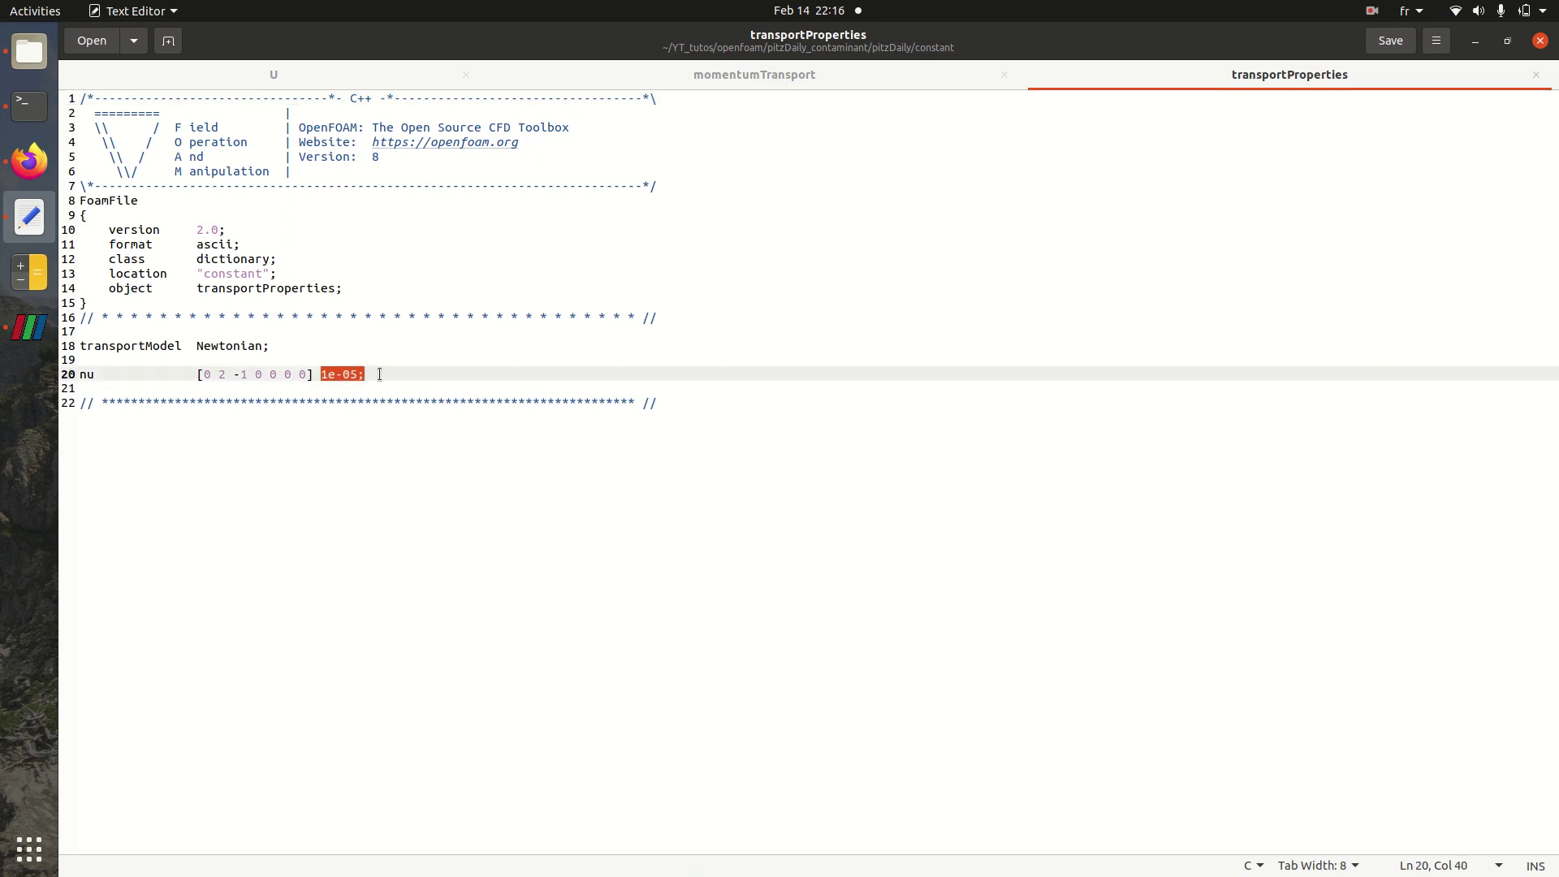
{"action": "left_click", "coordinate": [17, 51]}
{"action": "left_click", "coordinate": [543, 225]}
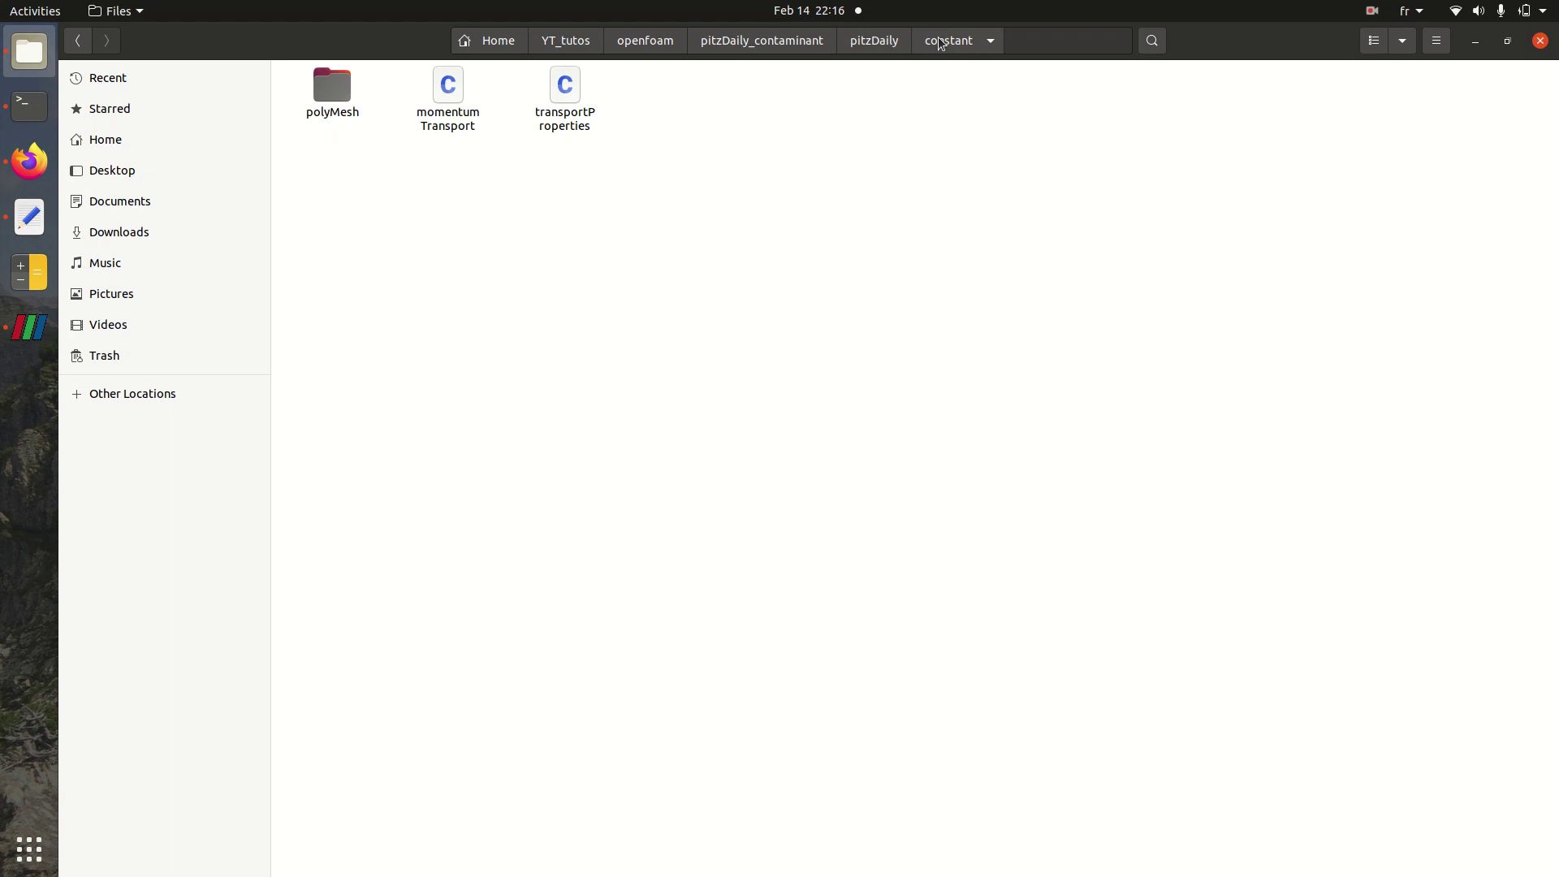
{"action": "left_click", "coordinate": [881, 42]}
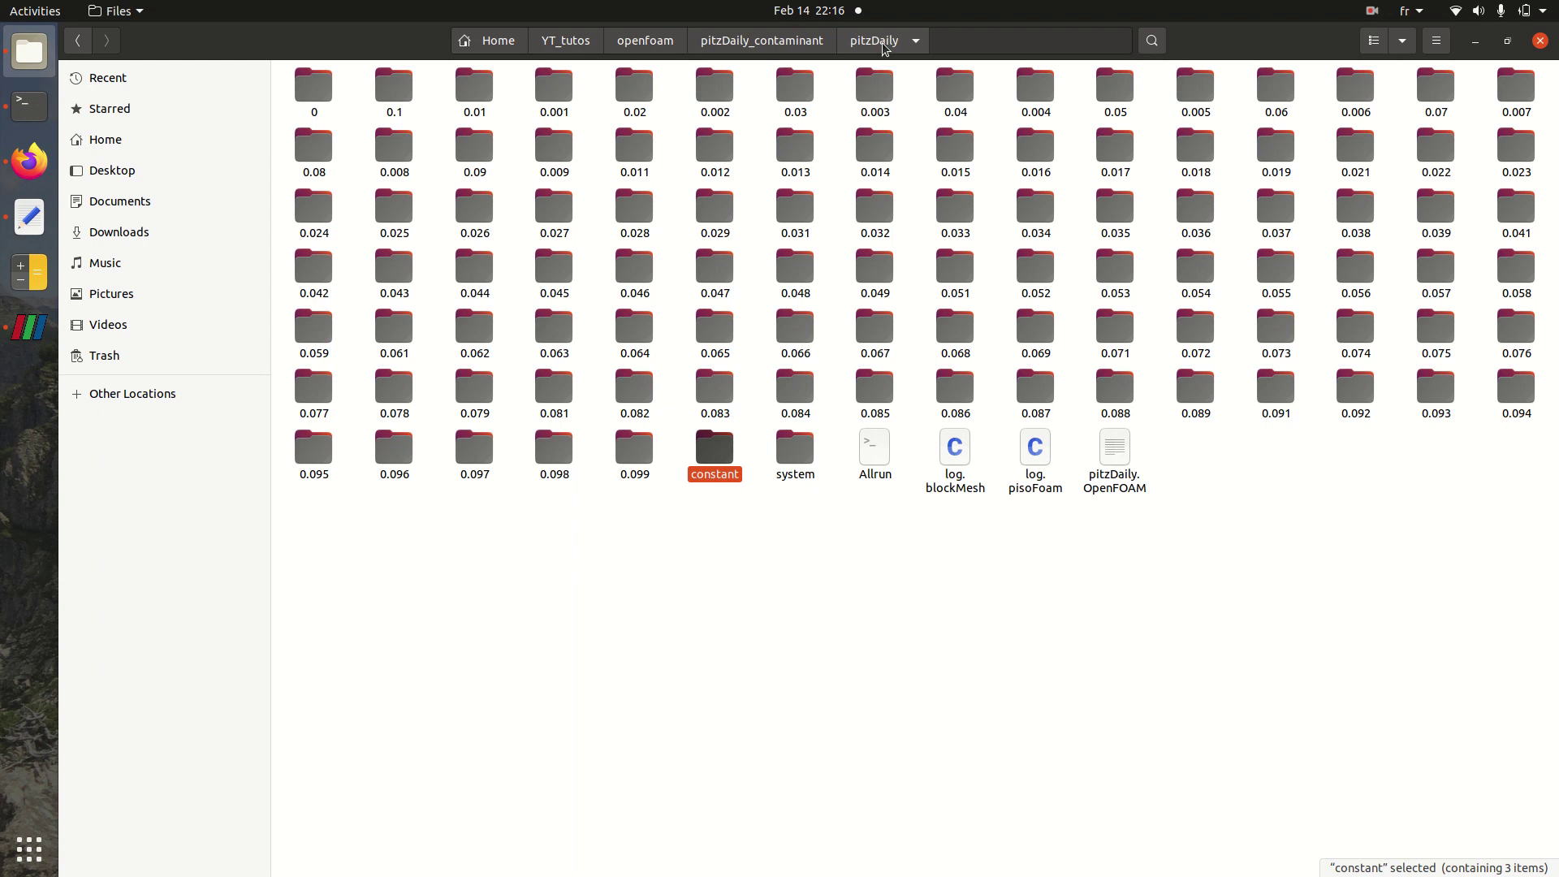
Step: Open controlDict from the system folder and read down to endTime and writeControl
{"action": "key", "text": "Right"}
{"action": "key", "text": "Return"}
{"action": "key", "text": "Right"}
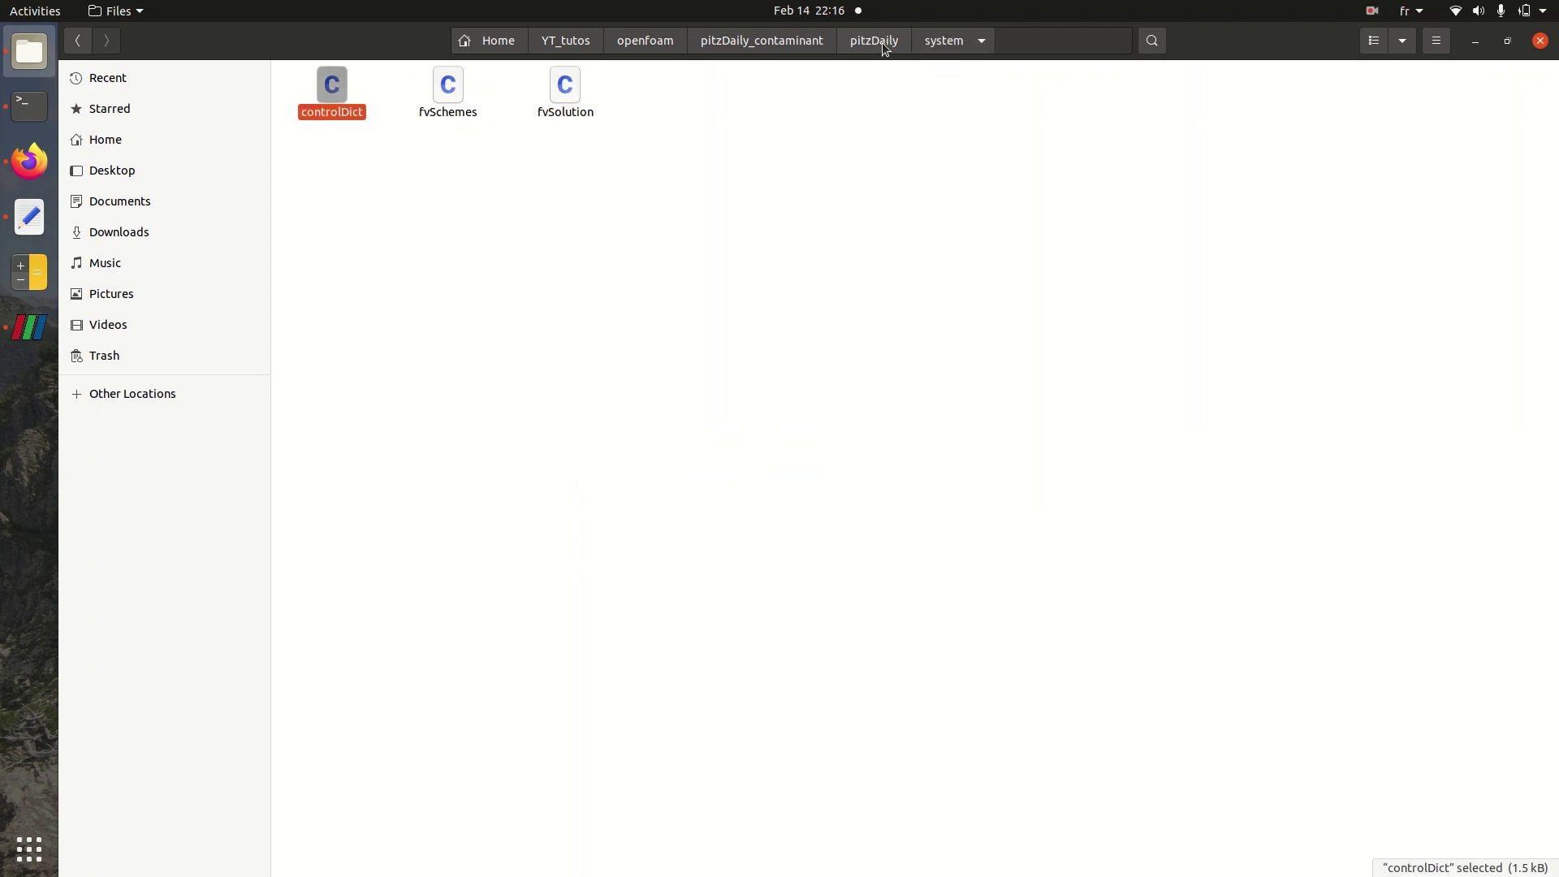
{"action": "key", "text": "Return"}
{"action": "key", "text": "Down"}
{"action": "key", "text": "Down"}
{"action": "key", "text": "Down"}
{"action": "key", "text": "Down"}
{"action": "key", "text": "Down"}
{"action": "key", "text": "Down"}
{"action": "key", "text": "Down"}
{"action": "key", "text": "Down"}
{"action": "key", "text": "Down"}
{"action": "key", "text": "Down"}
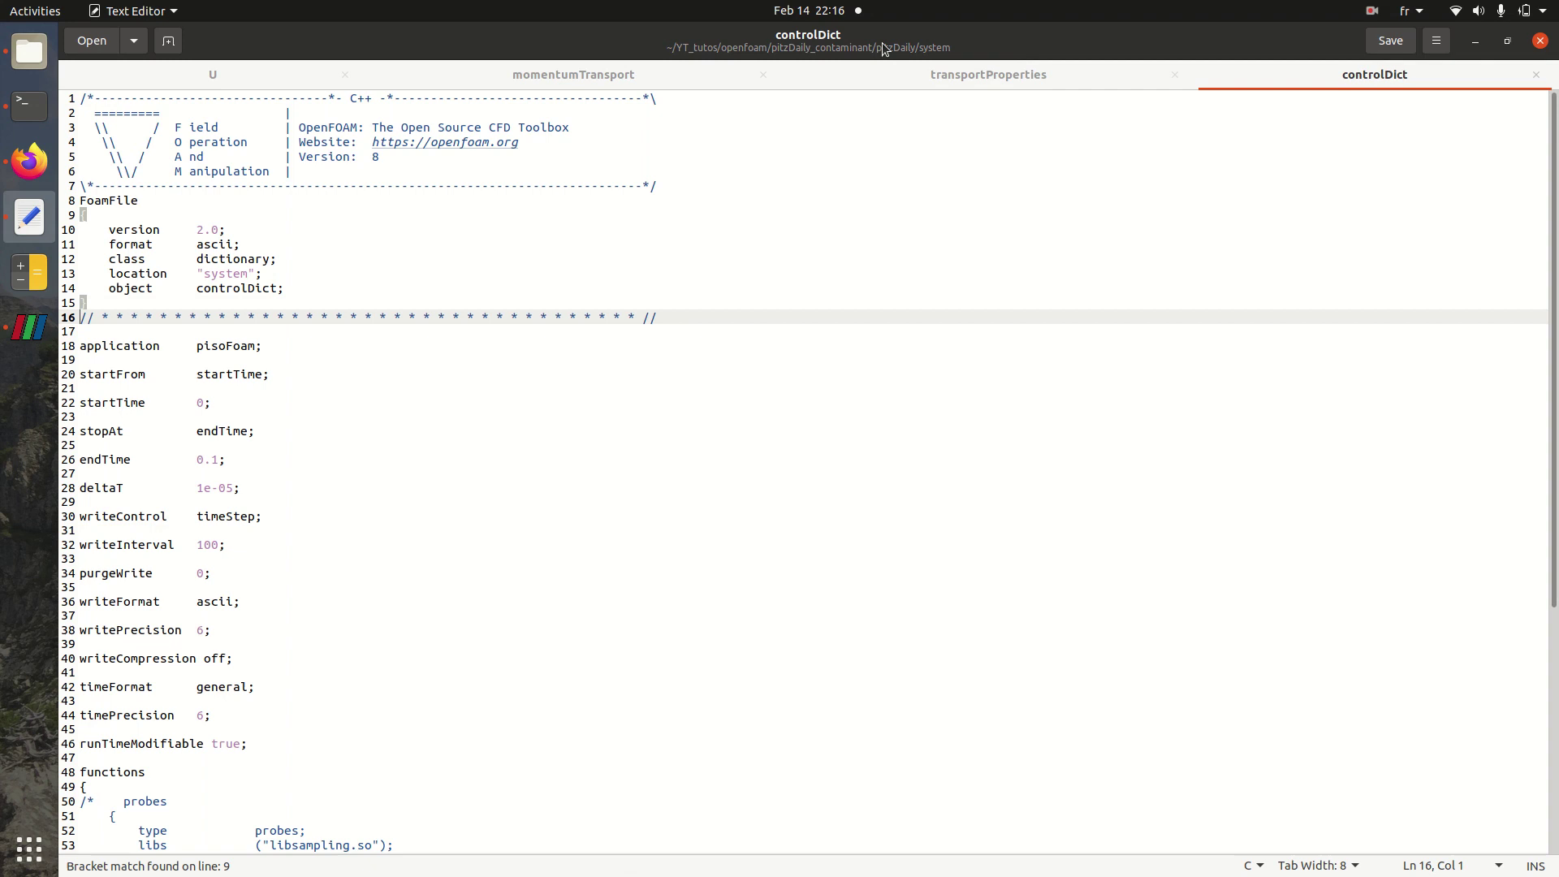
{"action": "key", "text": "Down"}
{"action": "key", "text": "Down"}
{"action": "key", "text": "Down"}
{"action": "key", "text": "Down"}
{"action": "key", "text": "Down"}
{"action": "key", "text": "Down"}
{"action": "key", "text": "Down"}
{"action": "key", "text": "Down"}
{"action": "key", "text": "Down"}
{"action": "key", "text": "Down"}
{"action": "key", "text": "Down"}
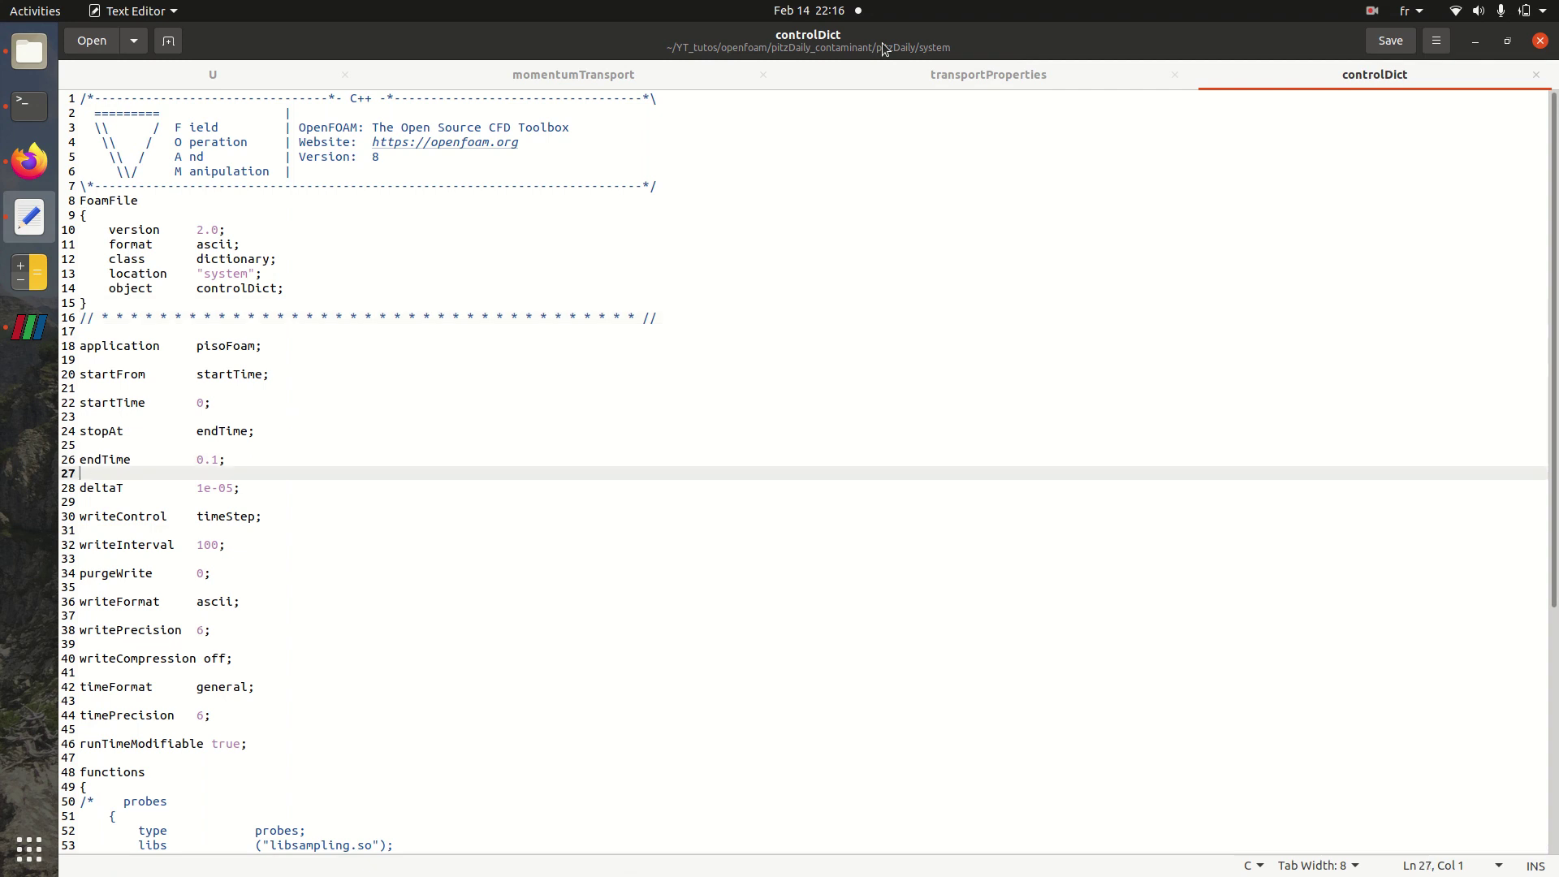
{"action": "key", "text": "Down"}
{"action": "key", "text": "Down"}
{"action": "key", "text": "Down"}
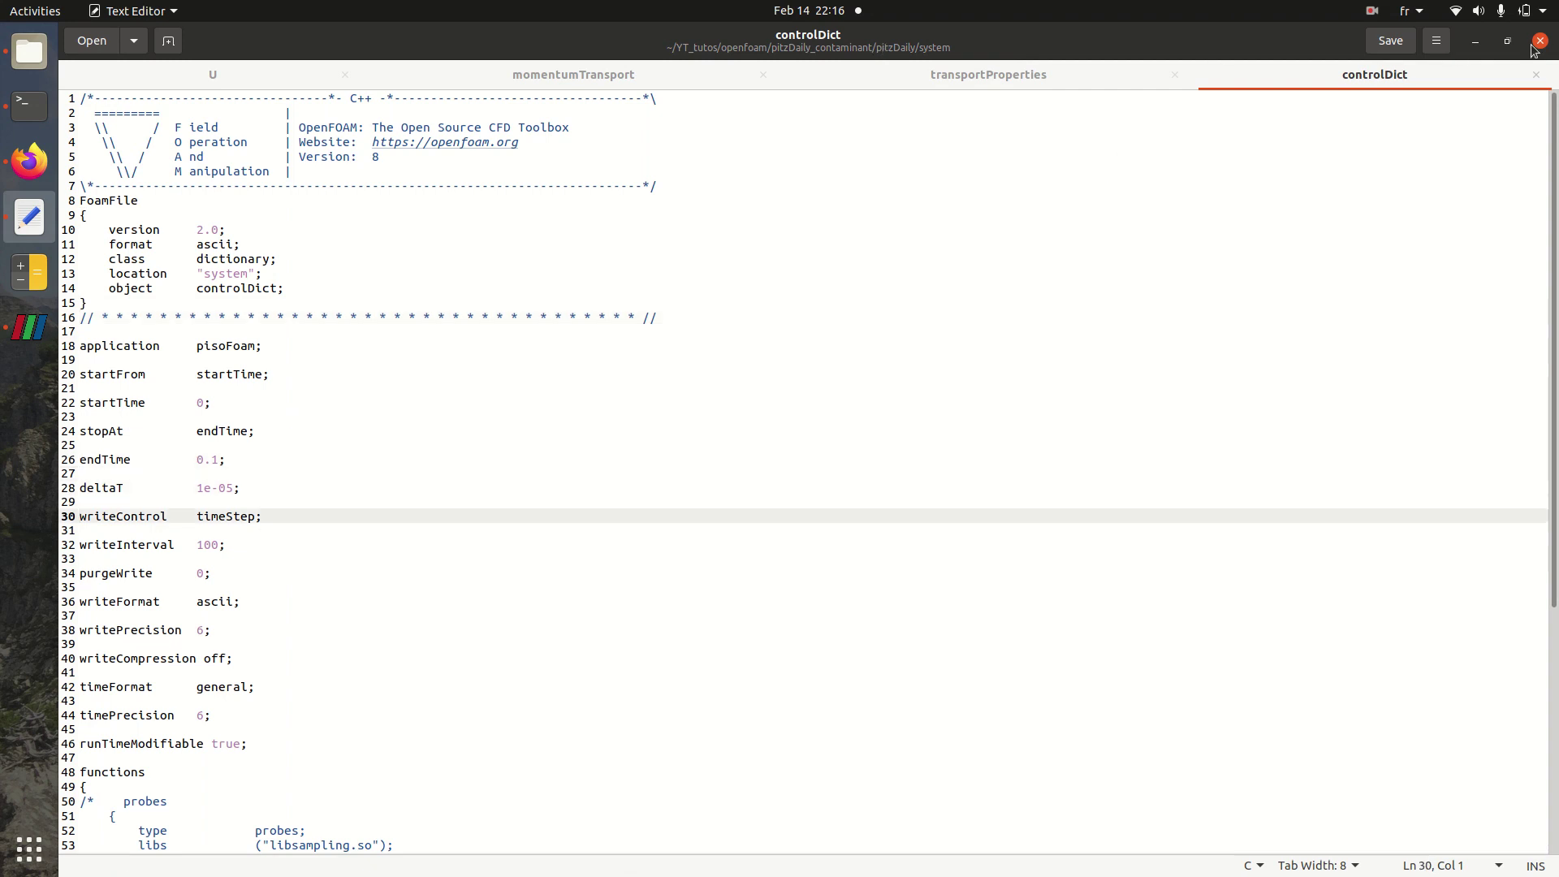
Step: Open the pitzDaily Allrun script and highlight blockMesh on line 9
{"action": "left_click", "coordinate": [5, 124]}
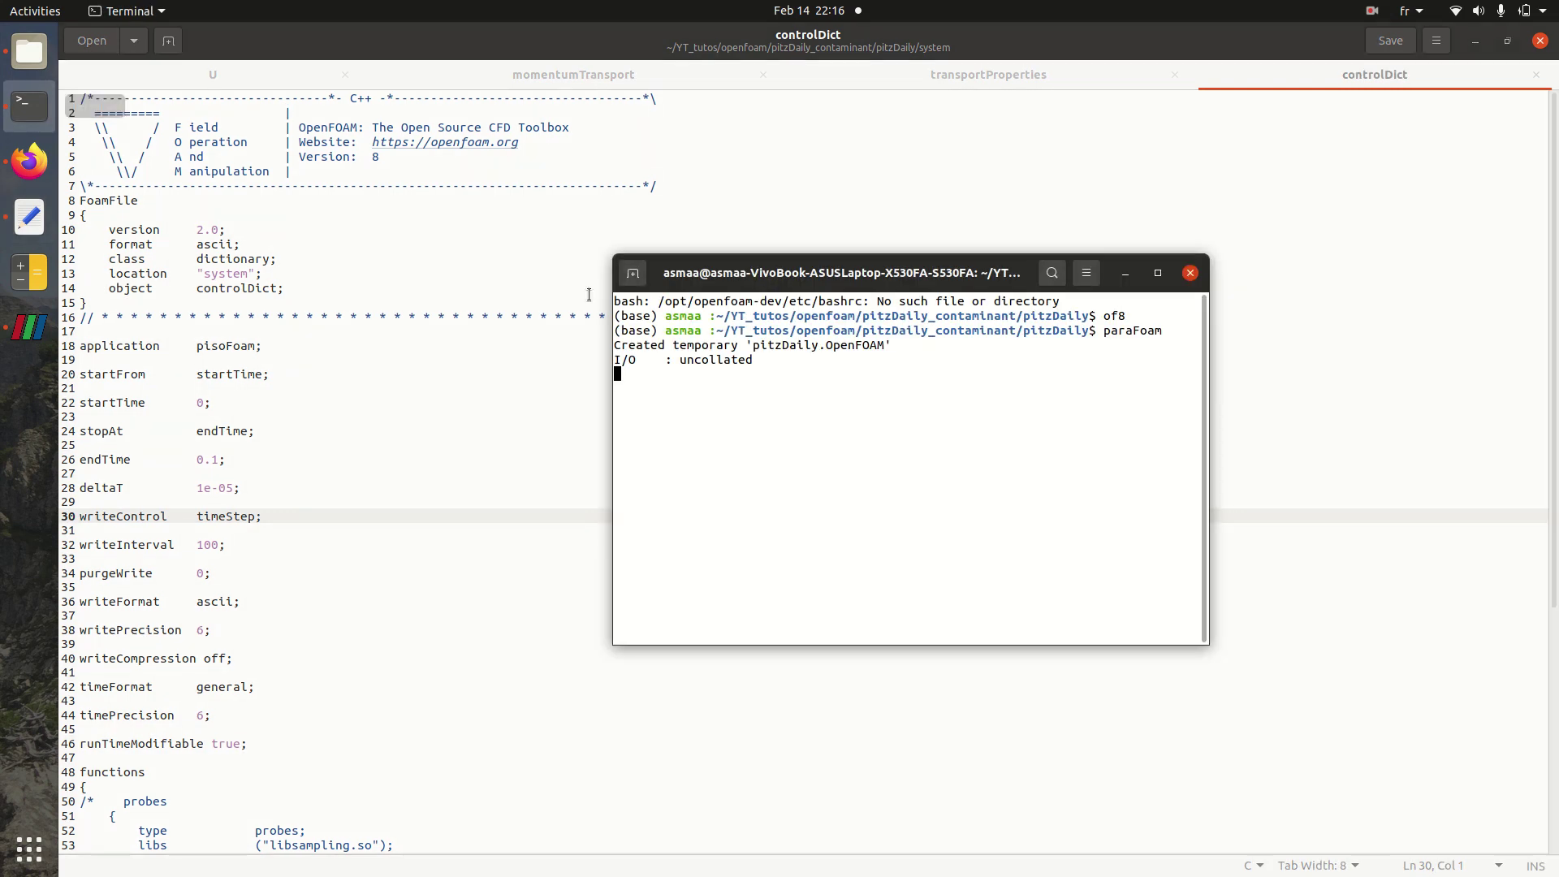
{"action": "left_click", "coordinate": [10, 52]}
{"action": "left_click", "coordinate": [865, 45]}
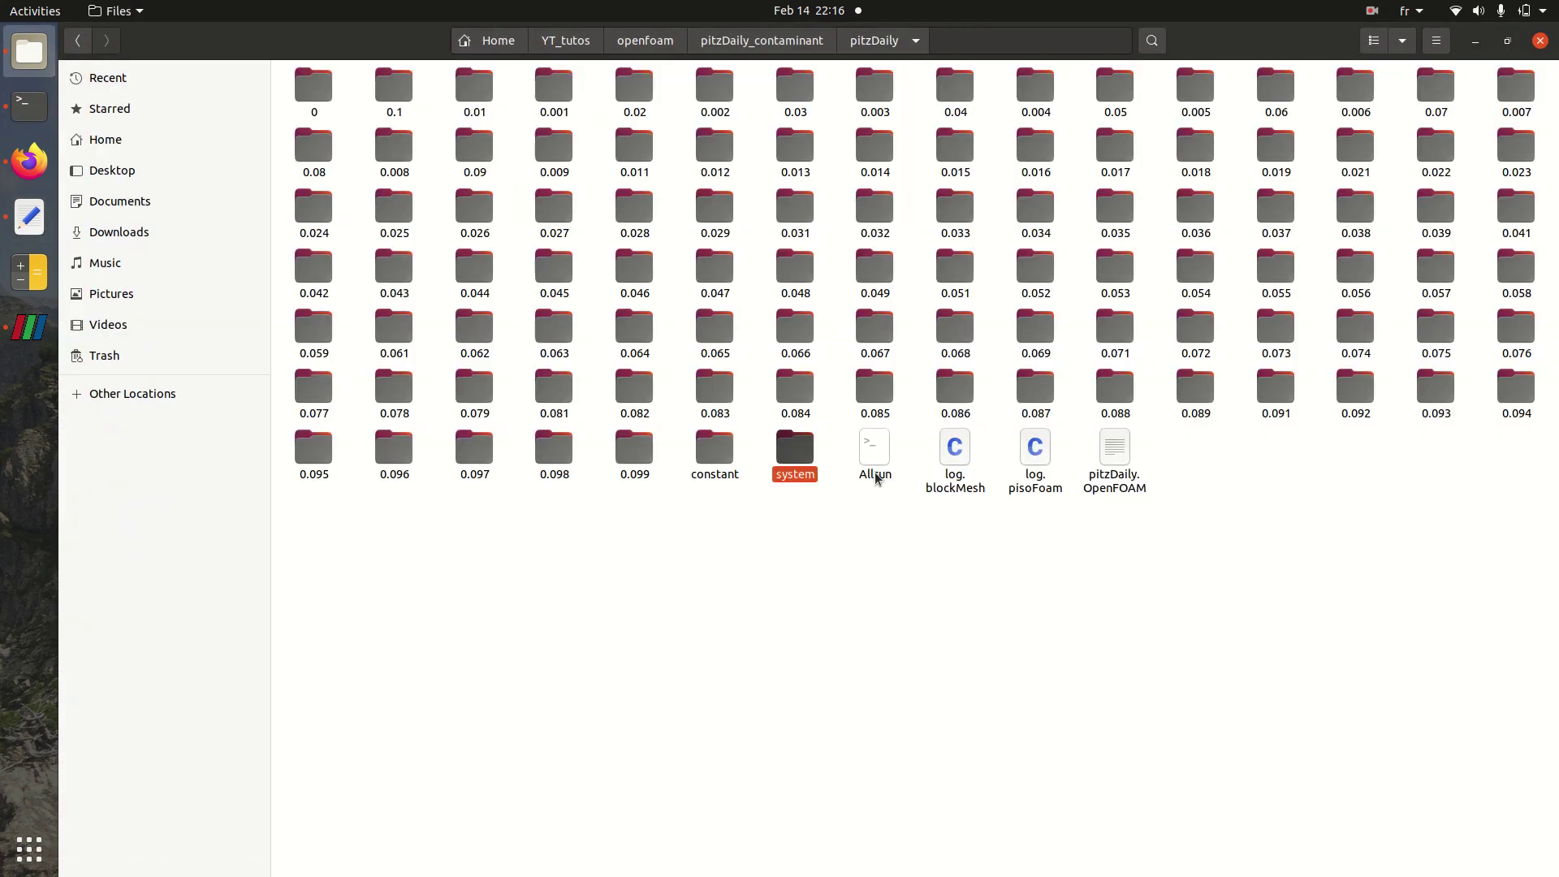
{"action": "left_click", "coordinate": [788, 679]}
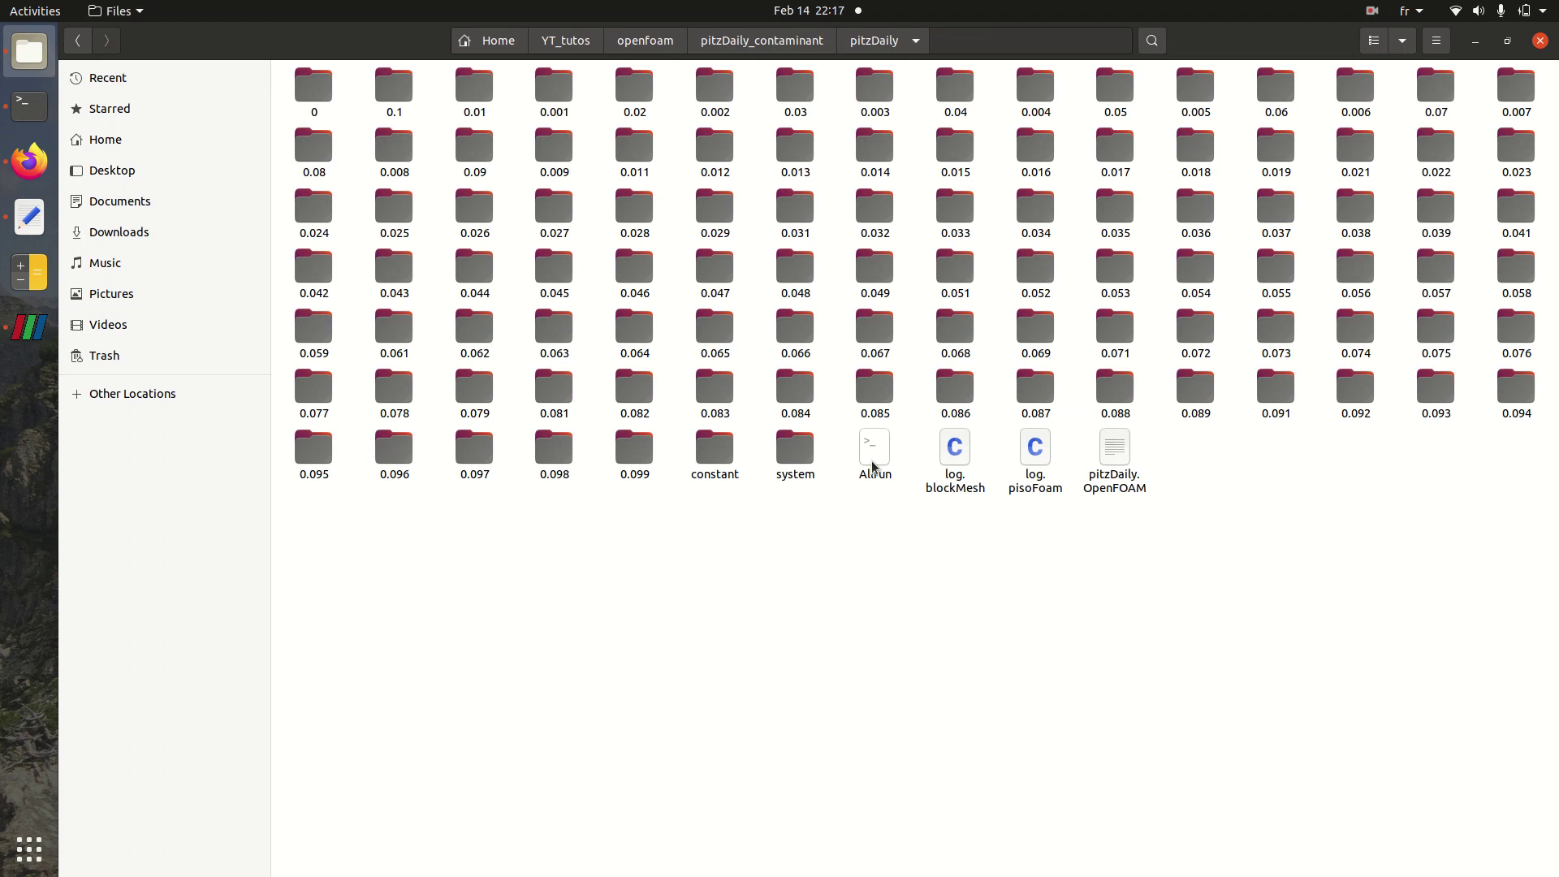
{"action": "double_click", "coordinate": [873, 459]}
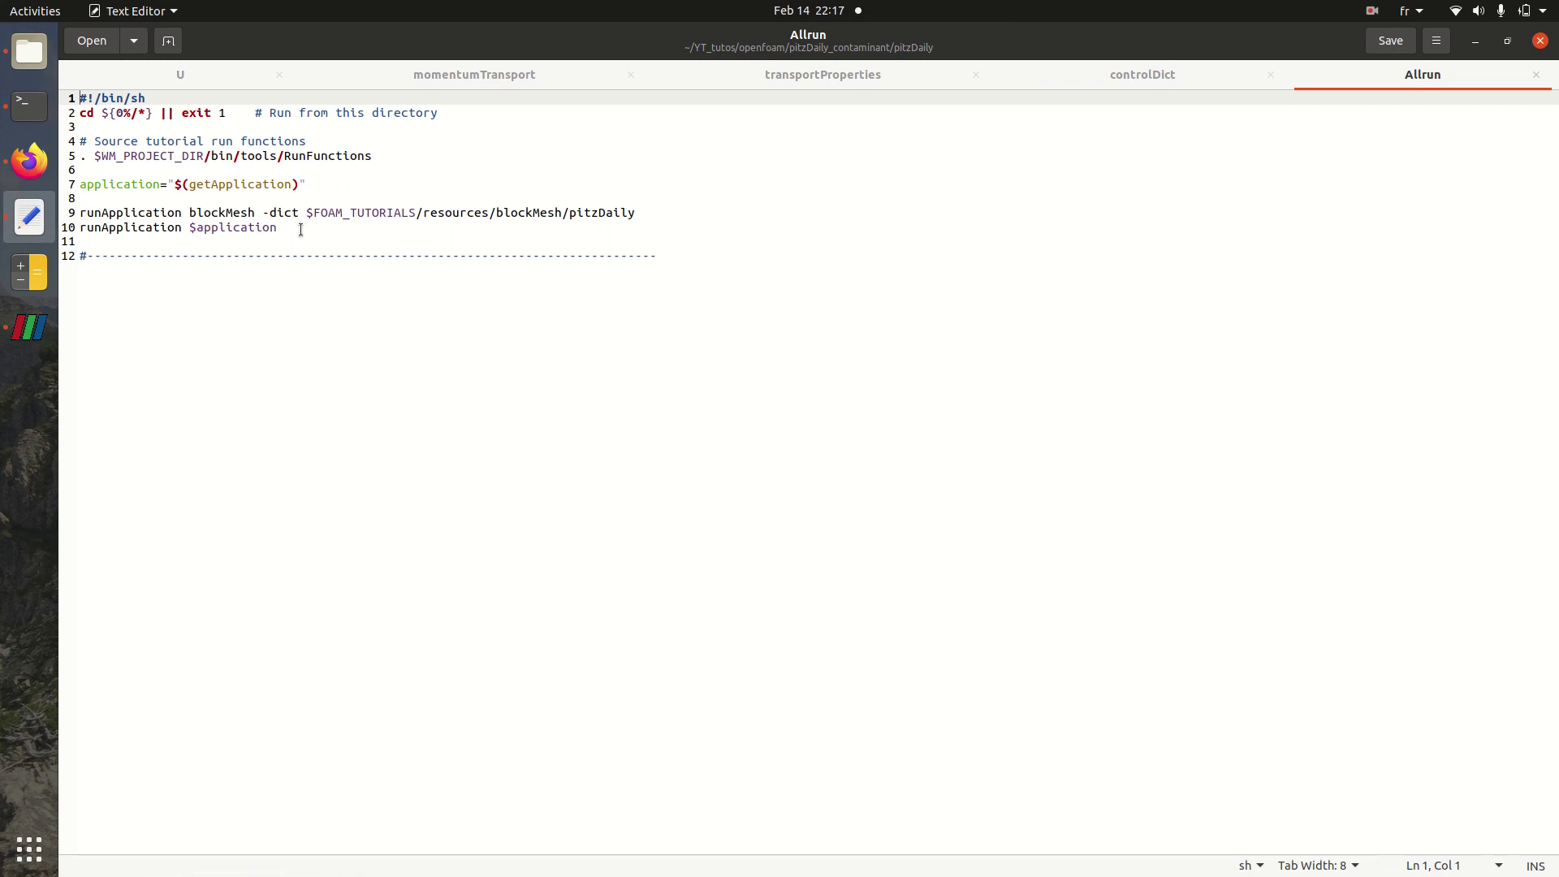
{"action": "left_click_drag", "start_coordinate": [300, 230], "coordinate": [121, 219]}
{"action": "left_click", "coordinate": [122, 219]}
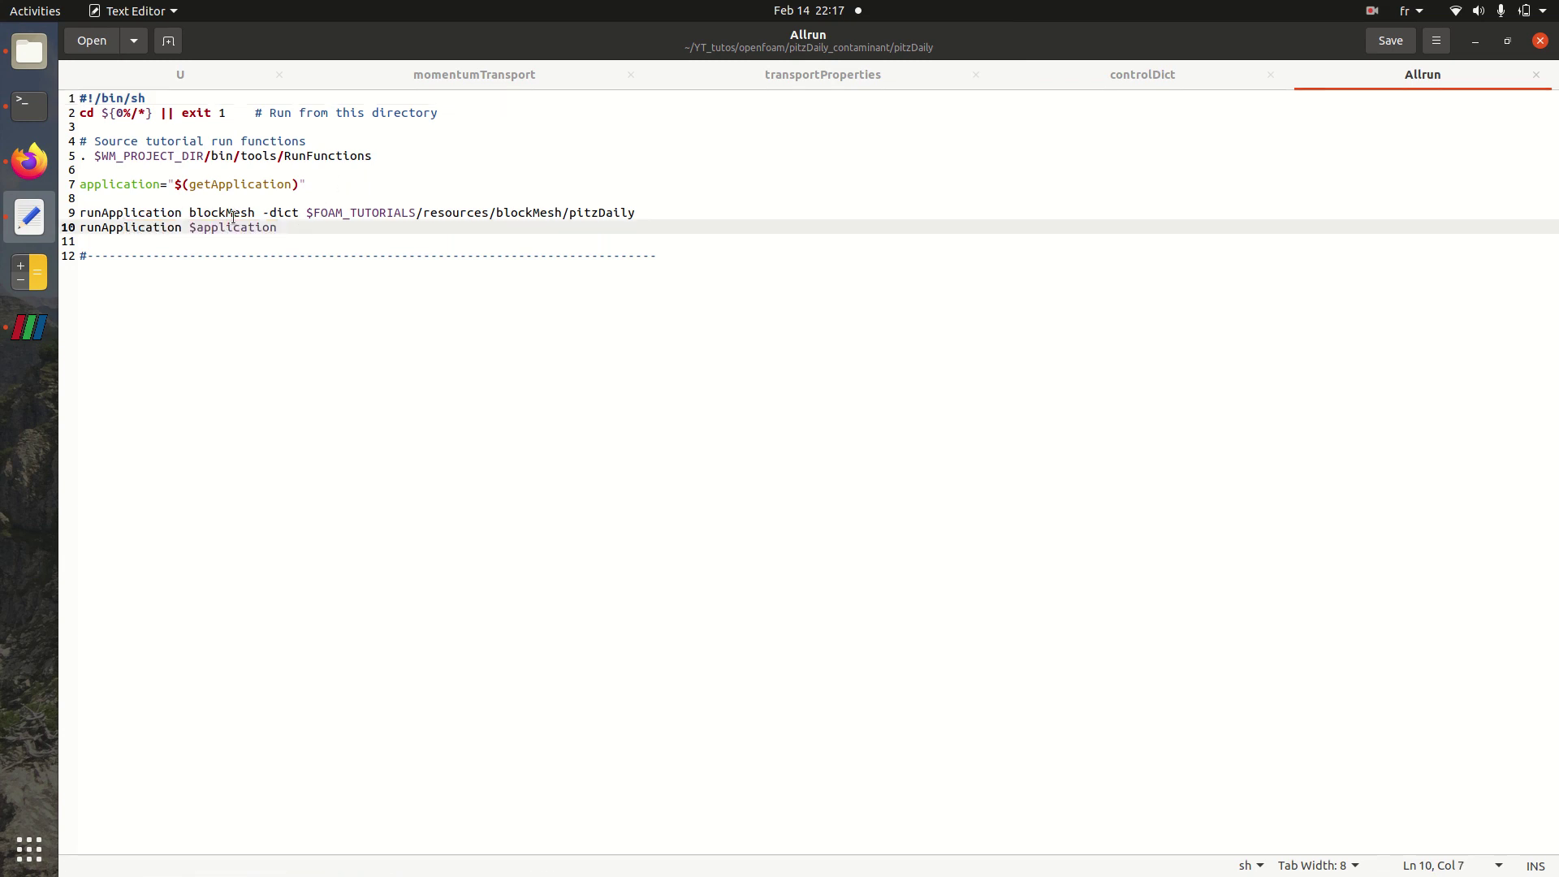
{"action": "double_click", "coordinate": [233, 213]}
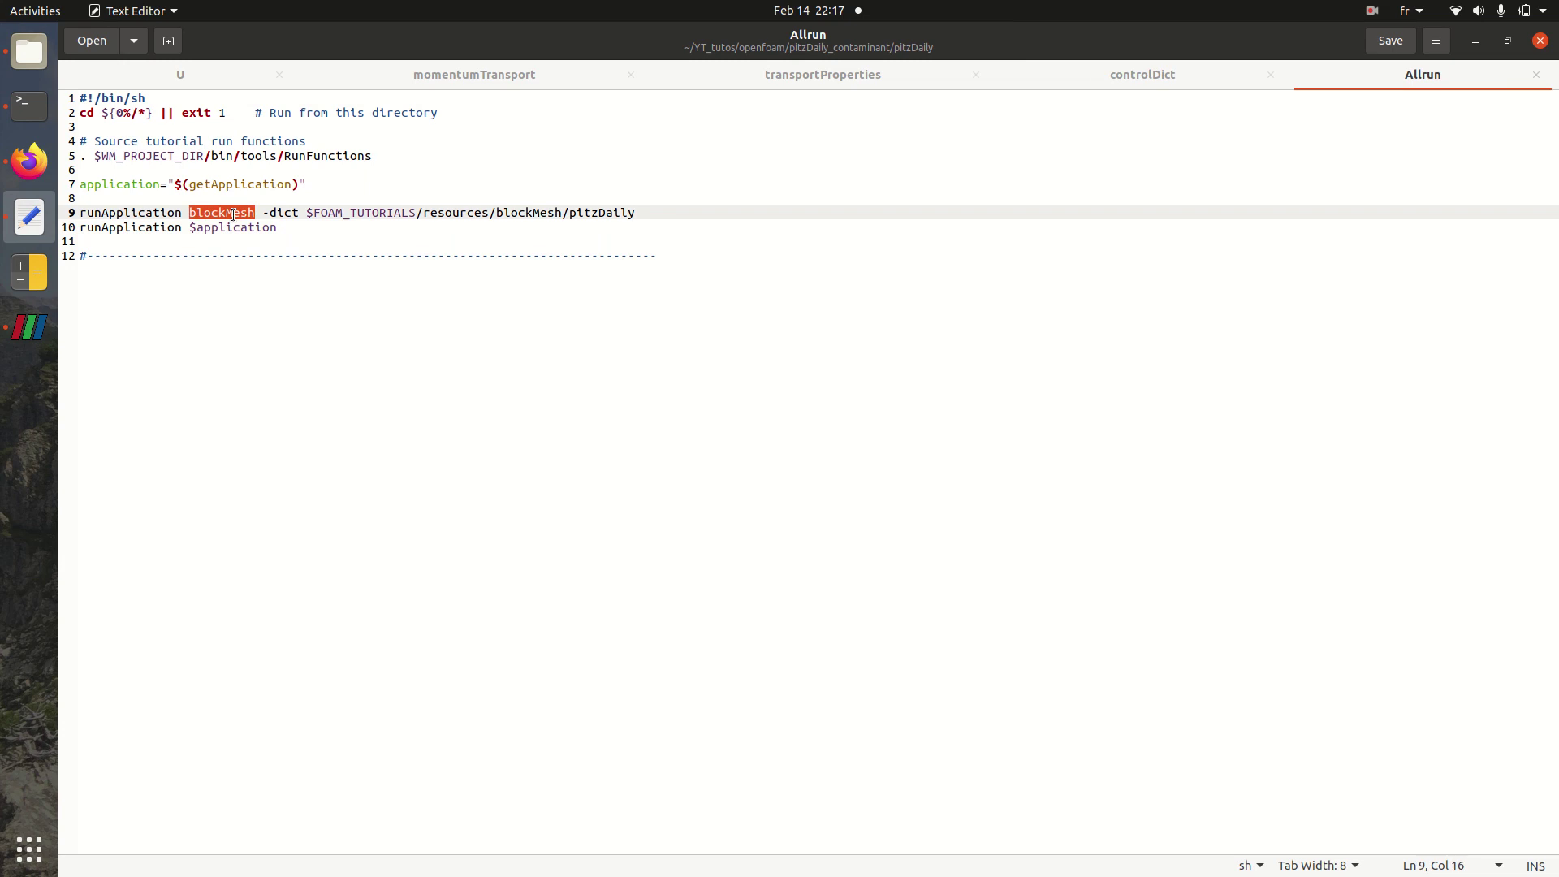
Step: Highlight $application on Allrun's line 10, then switch to the controlDict tab and Files
{"action": "left_click", "coordinate": [29, 328]}
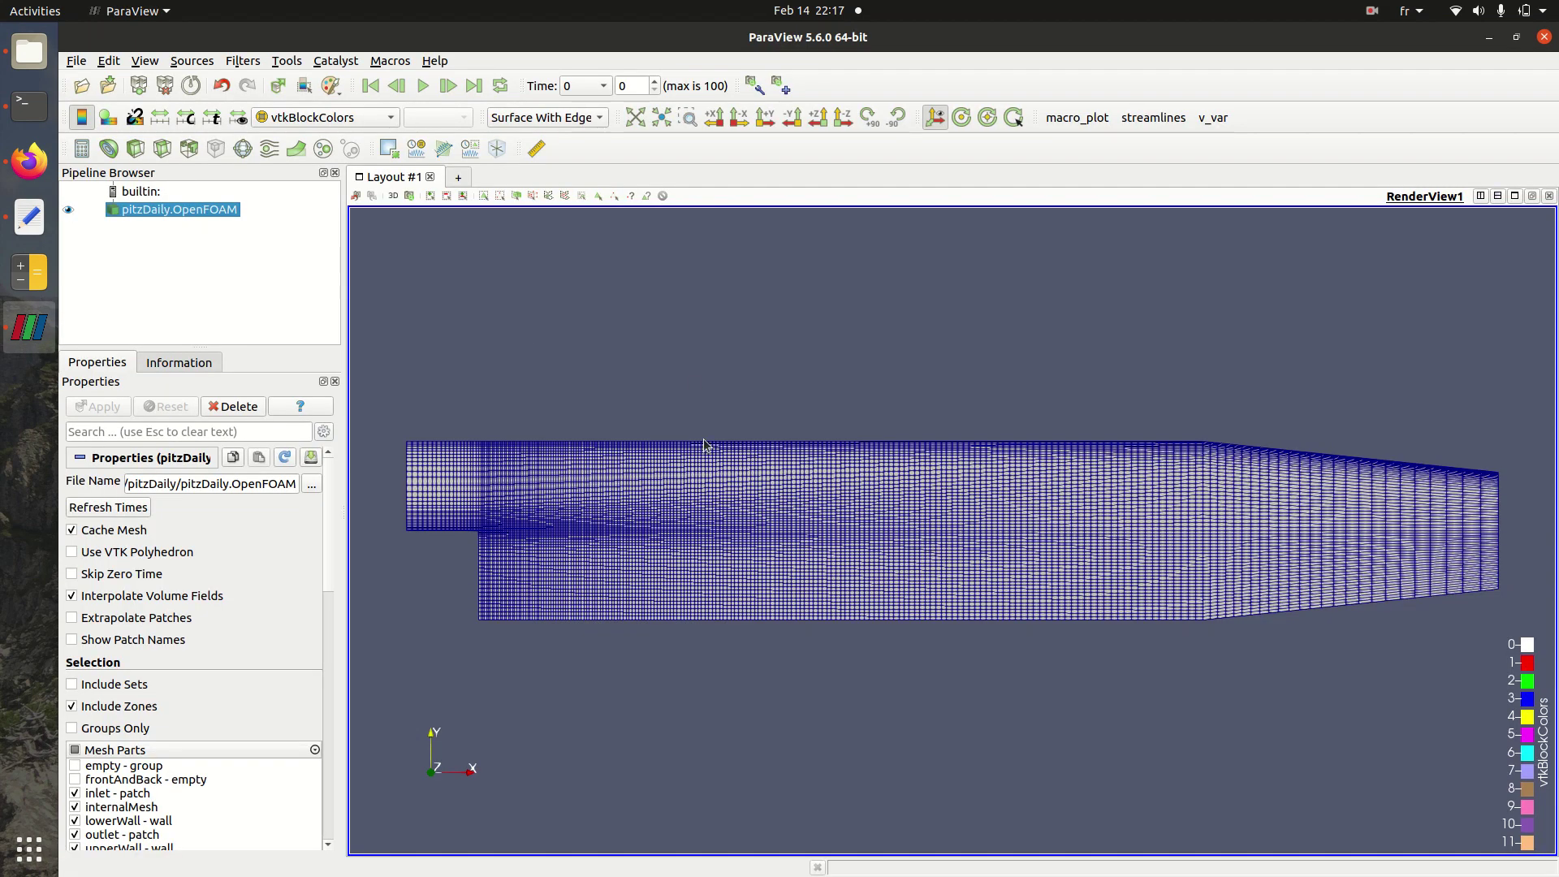
{"action": "left_click", "coordinate": [29, 216]}
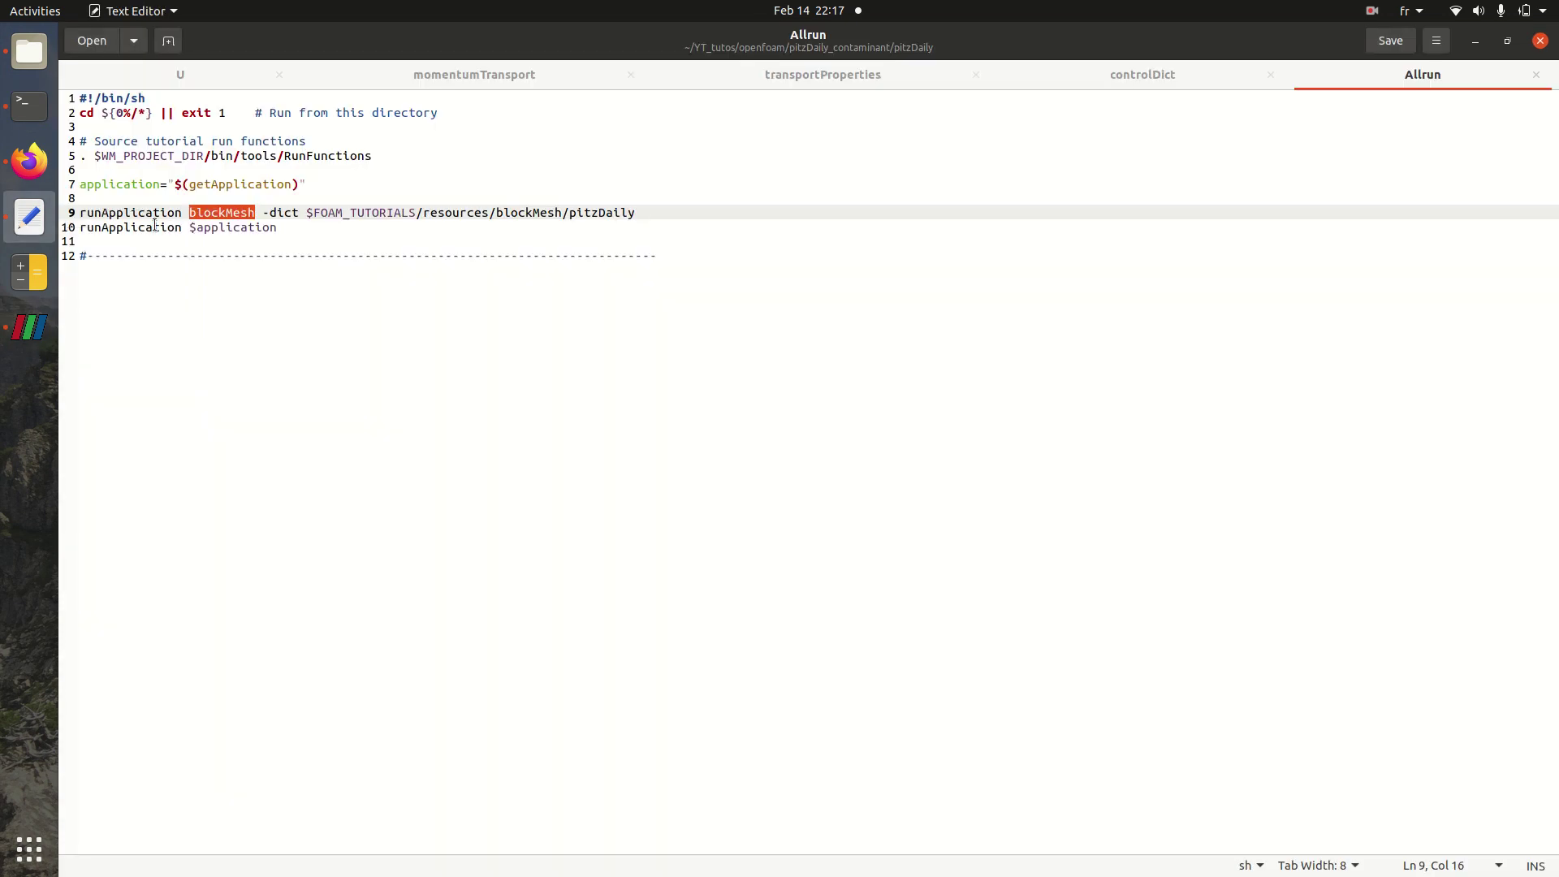
{"action": "left_click_drag", "start_coordinate": [196, 228], "coordinate": [288, 229]}
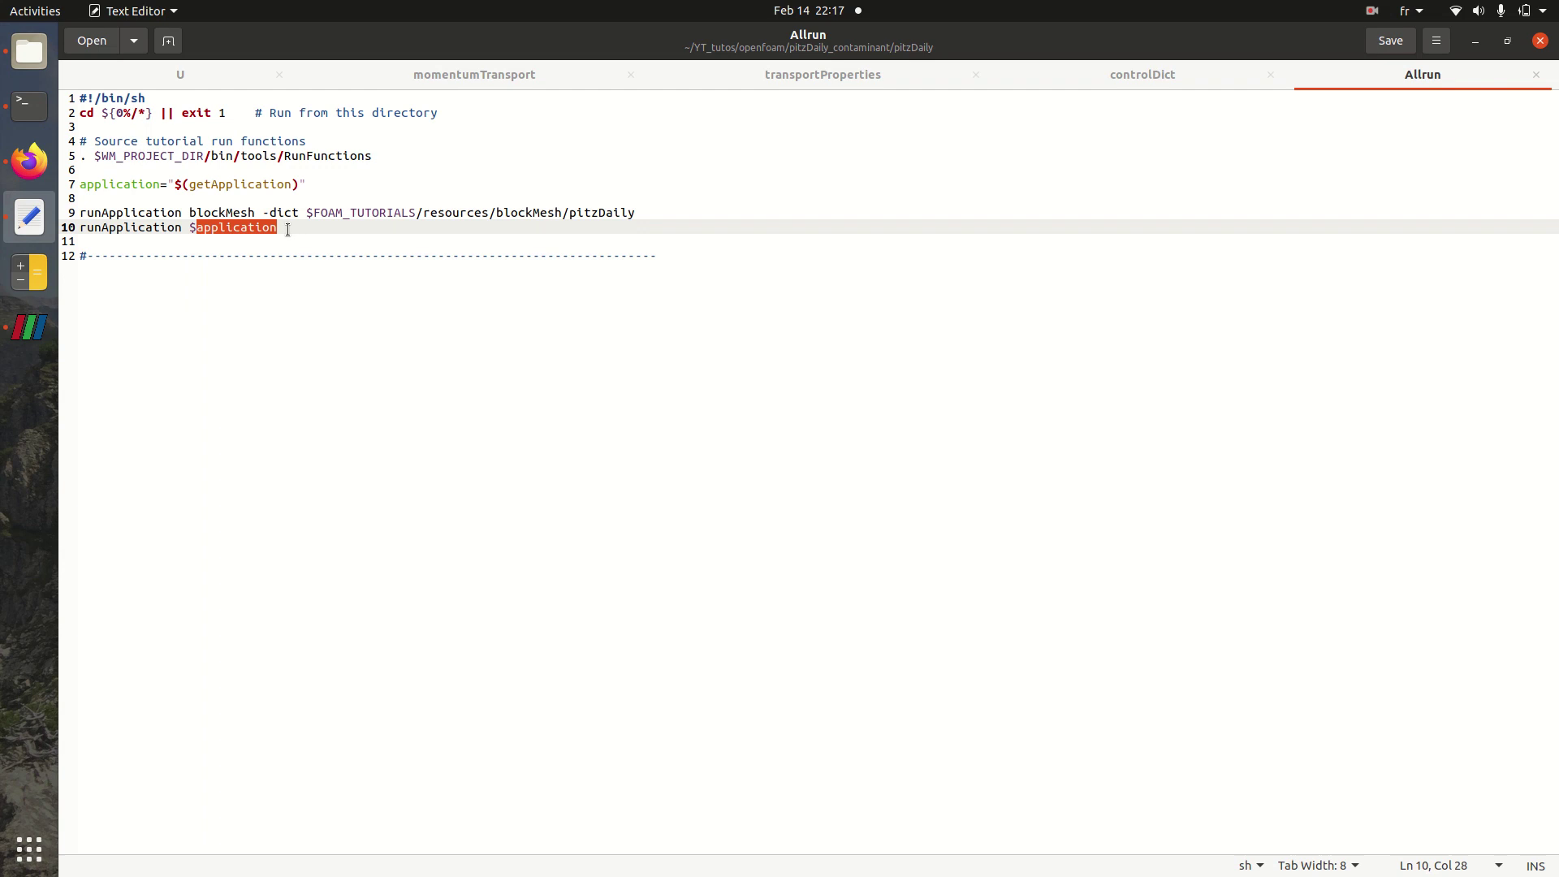
{"action": "left_click", "coordinate": [1161, 70]}
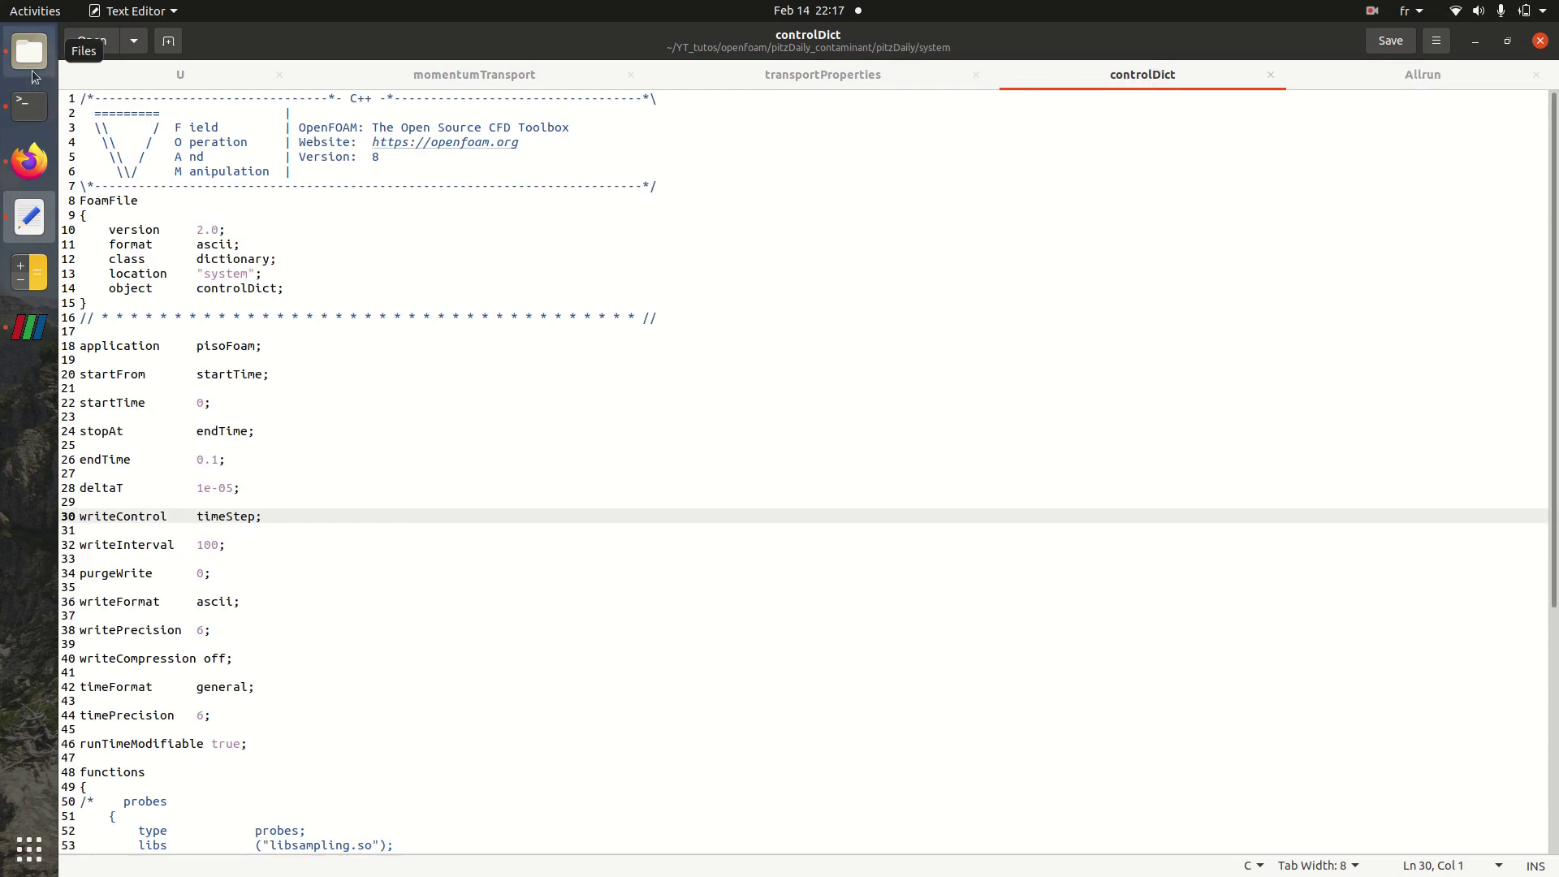
{"action": "left_click", "coordinate": [31, 108]}
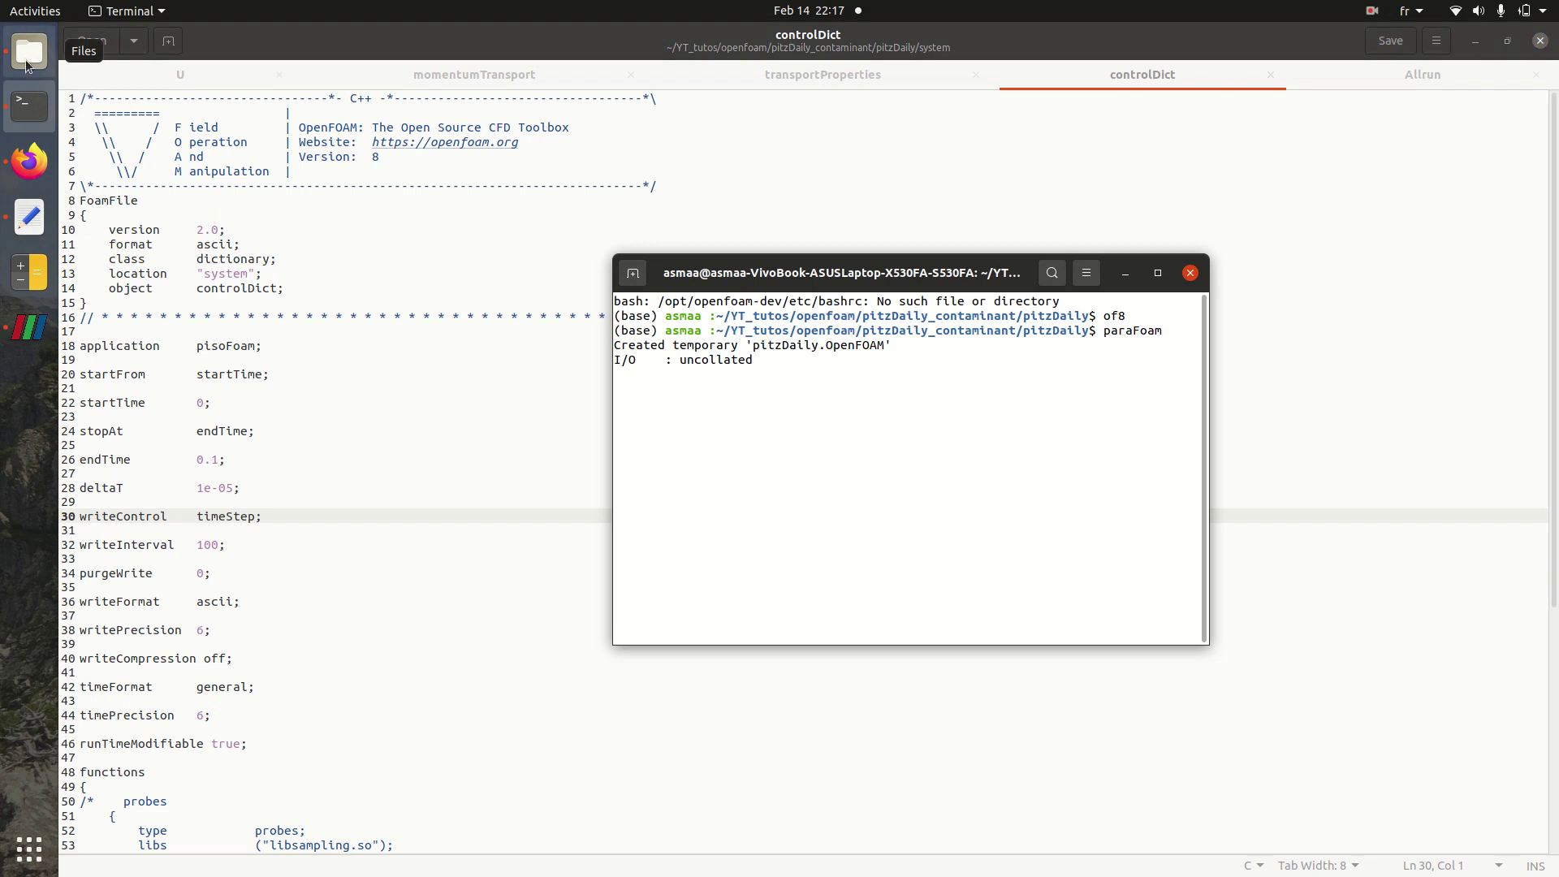
{"action": "left_click", "coordinate": [26, 65]}
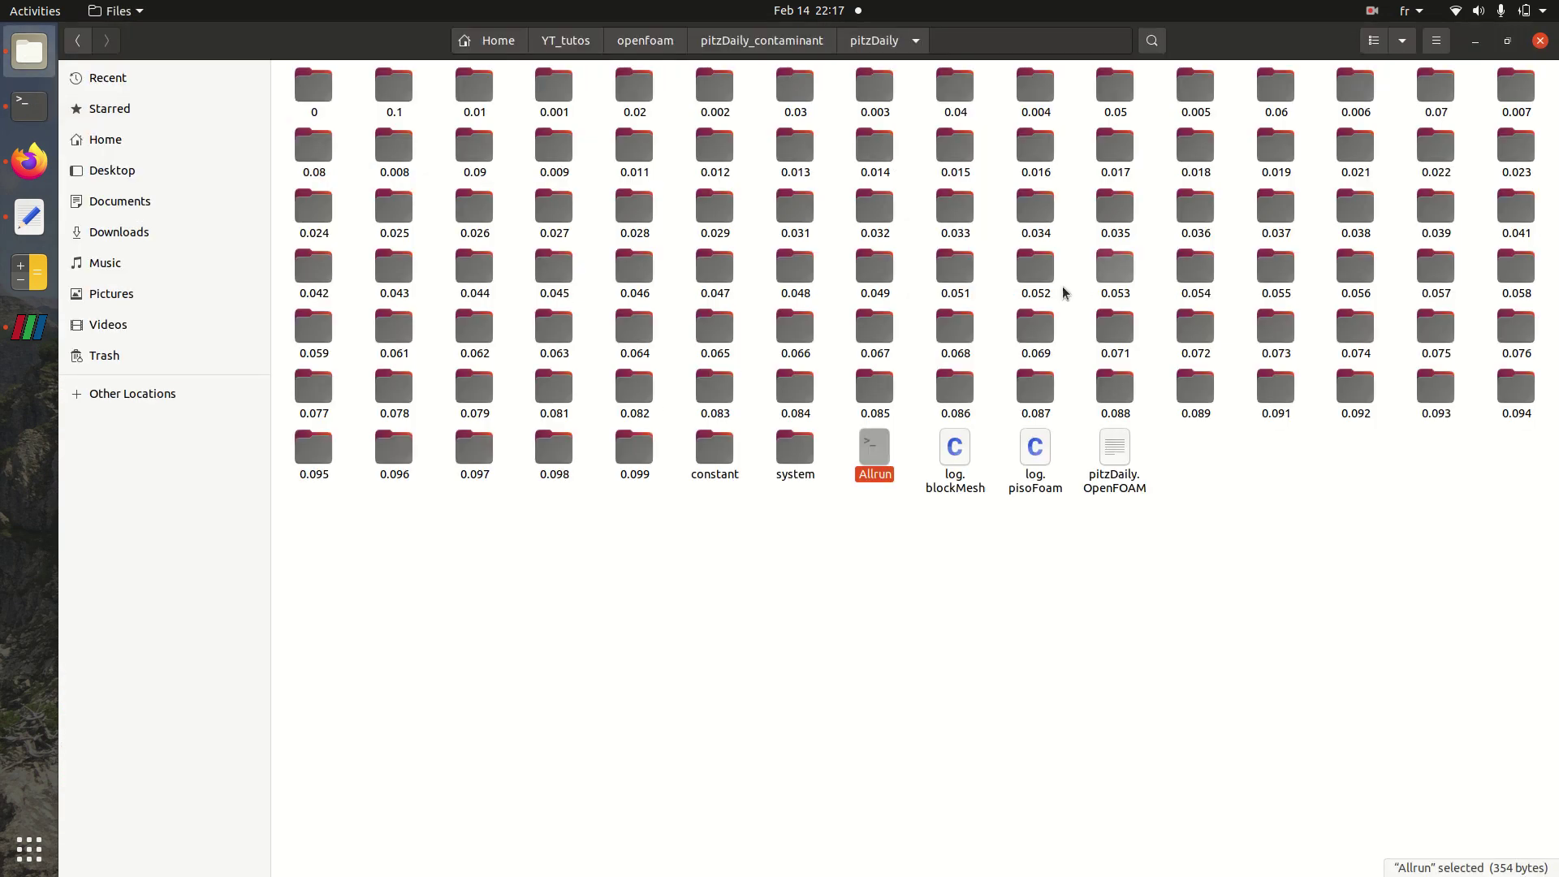
Step: Colour the pitzDaily mesh by velocity U using the jet colour map preset
{"action": "left_click", "coordinate": [45, 323]}
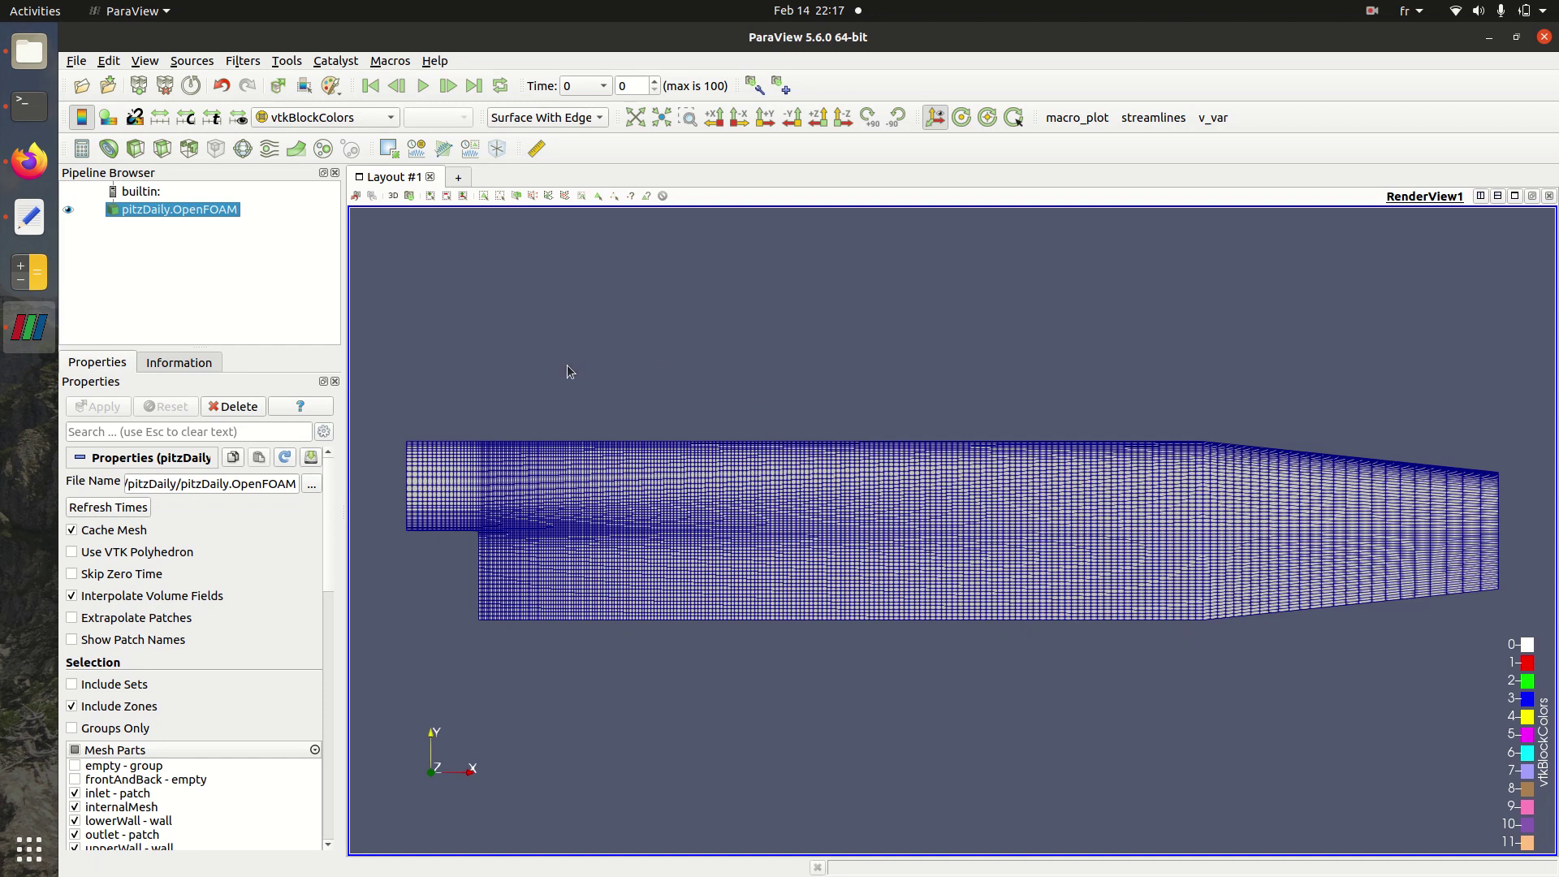
{"action": "left_click", "coordinate": [311, 122]}
{"action": "left_click", "coordinate": [295, 52]}
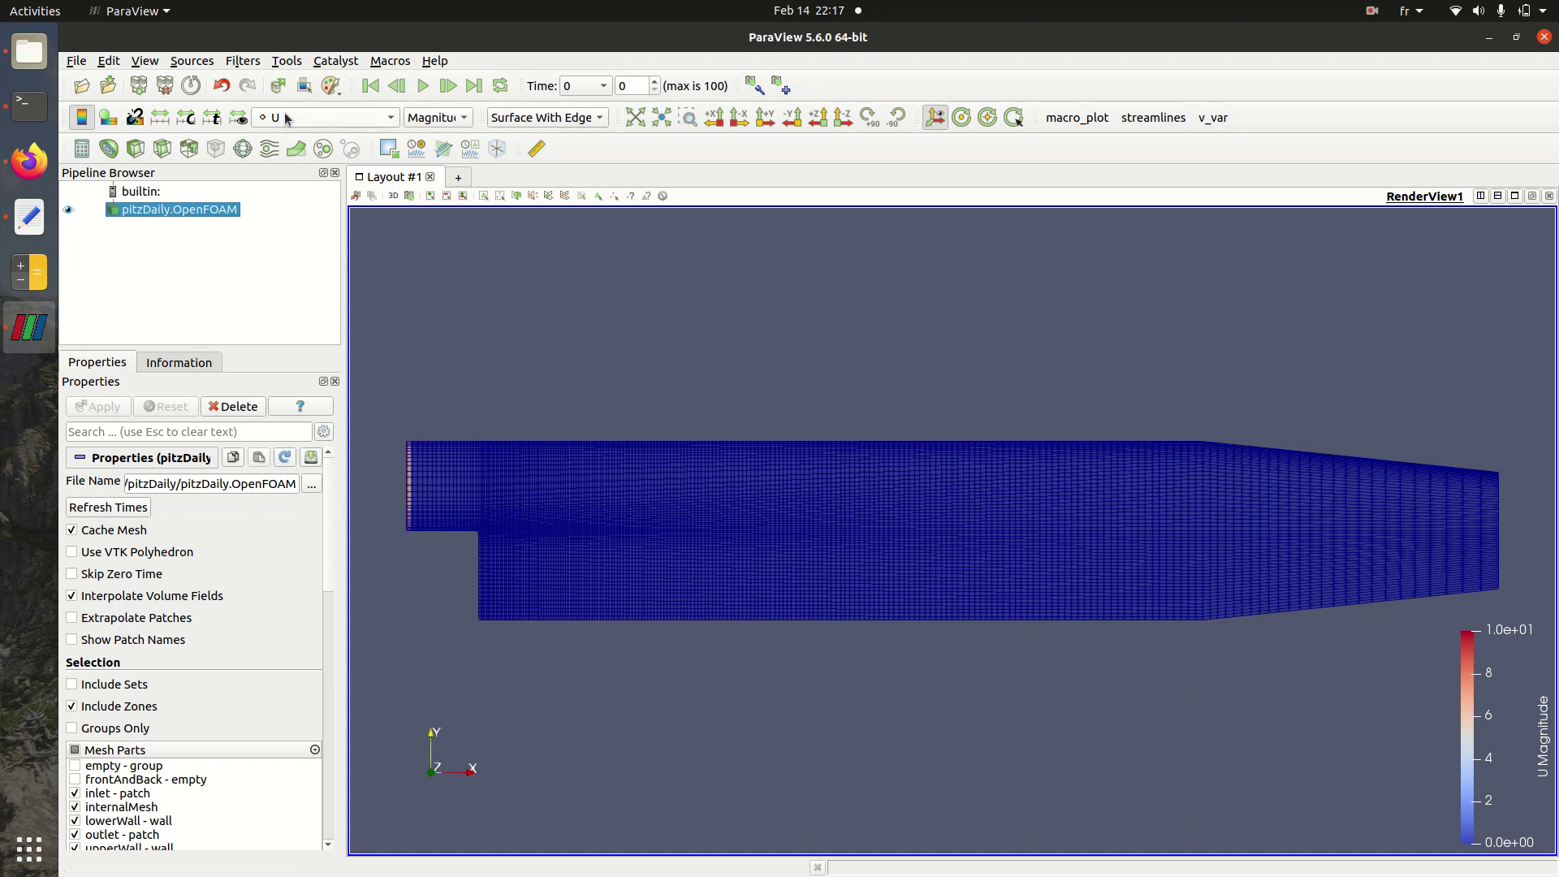
{"action": "left_click", "coordinate": [114, 123]}
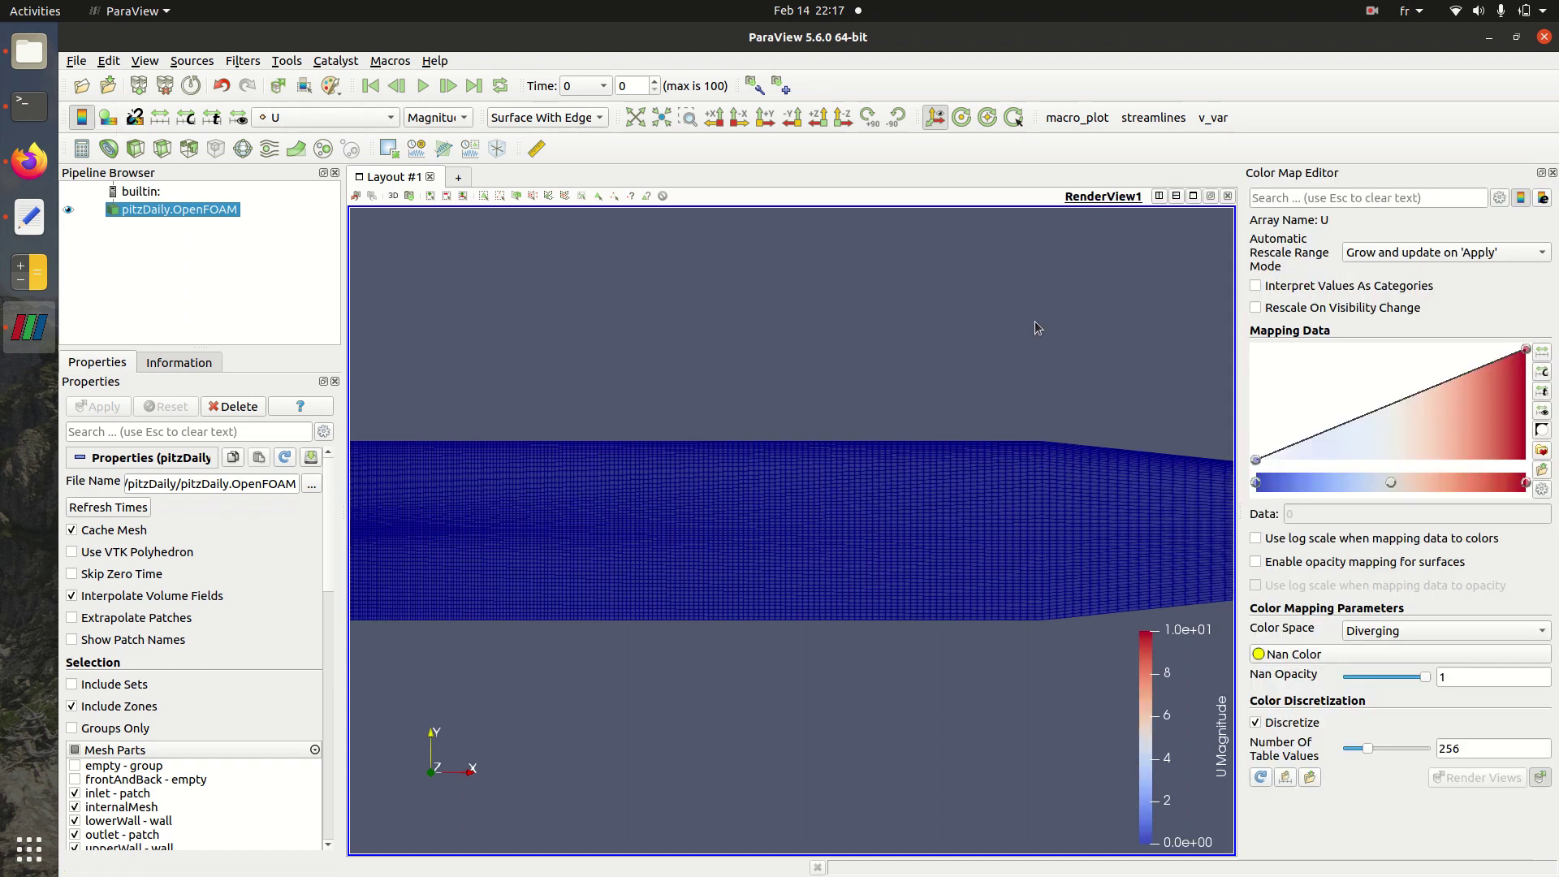
{"action": "left_click", "coordinate": [1541, 450]}
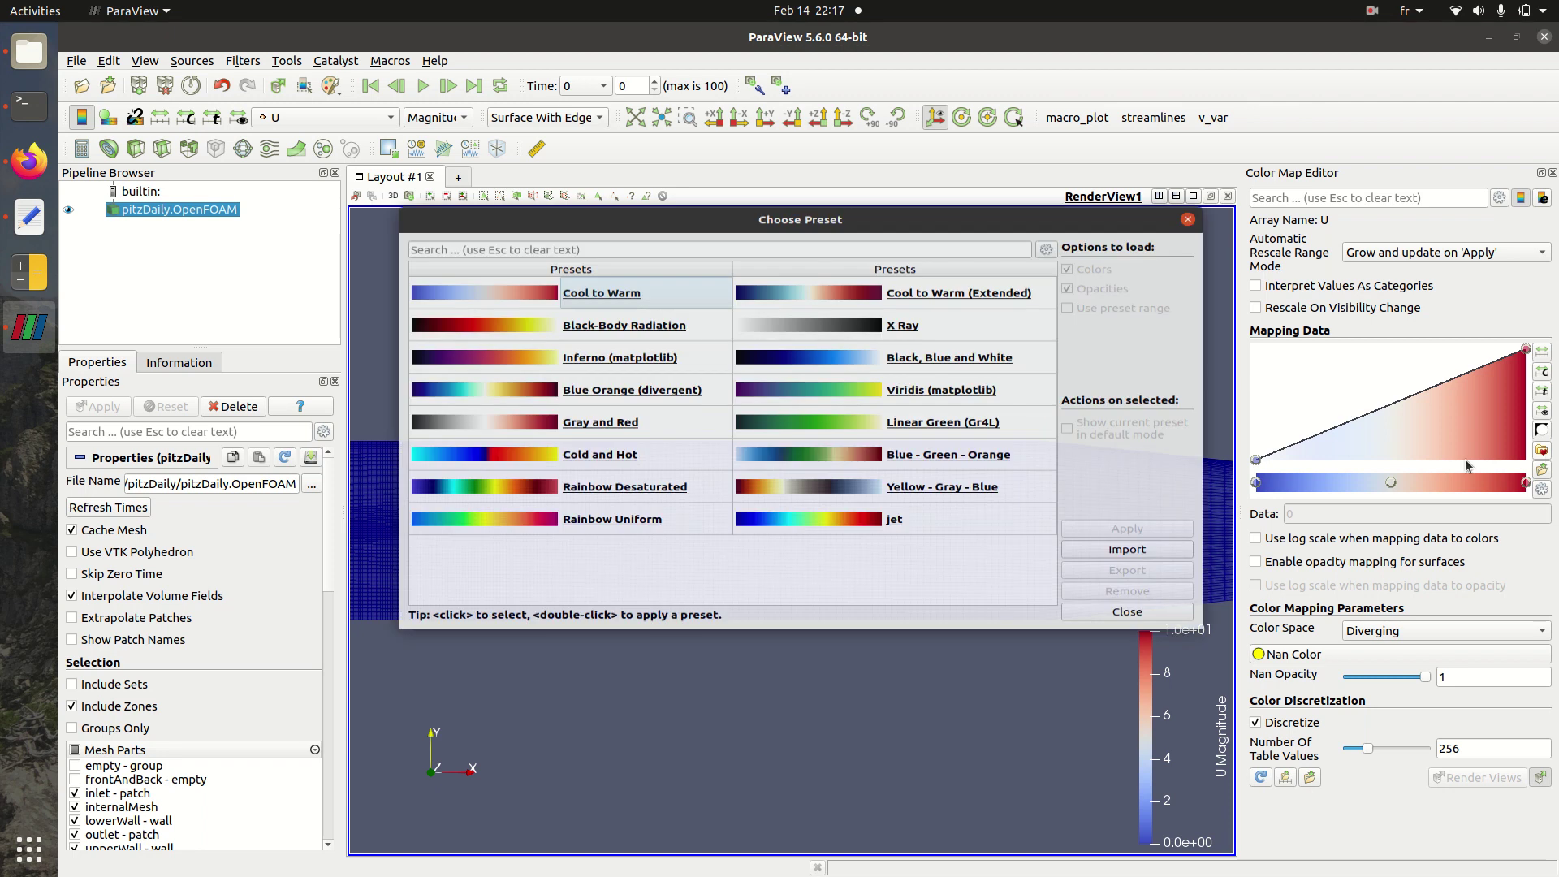
{"action": "double_click", "coordinate": [958, 530]}
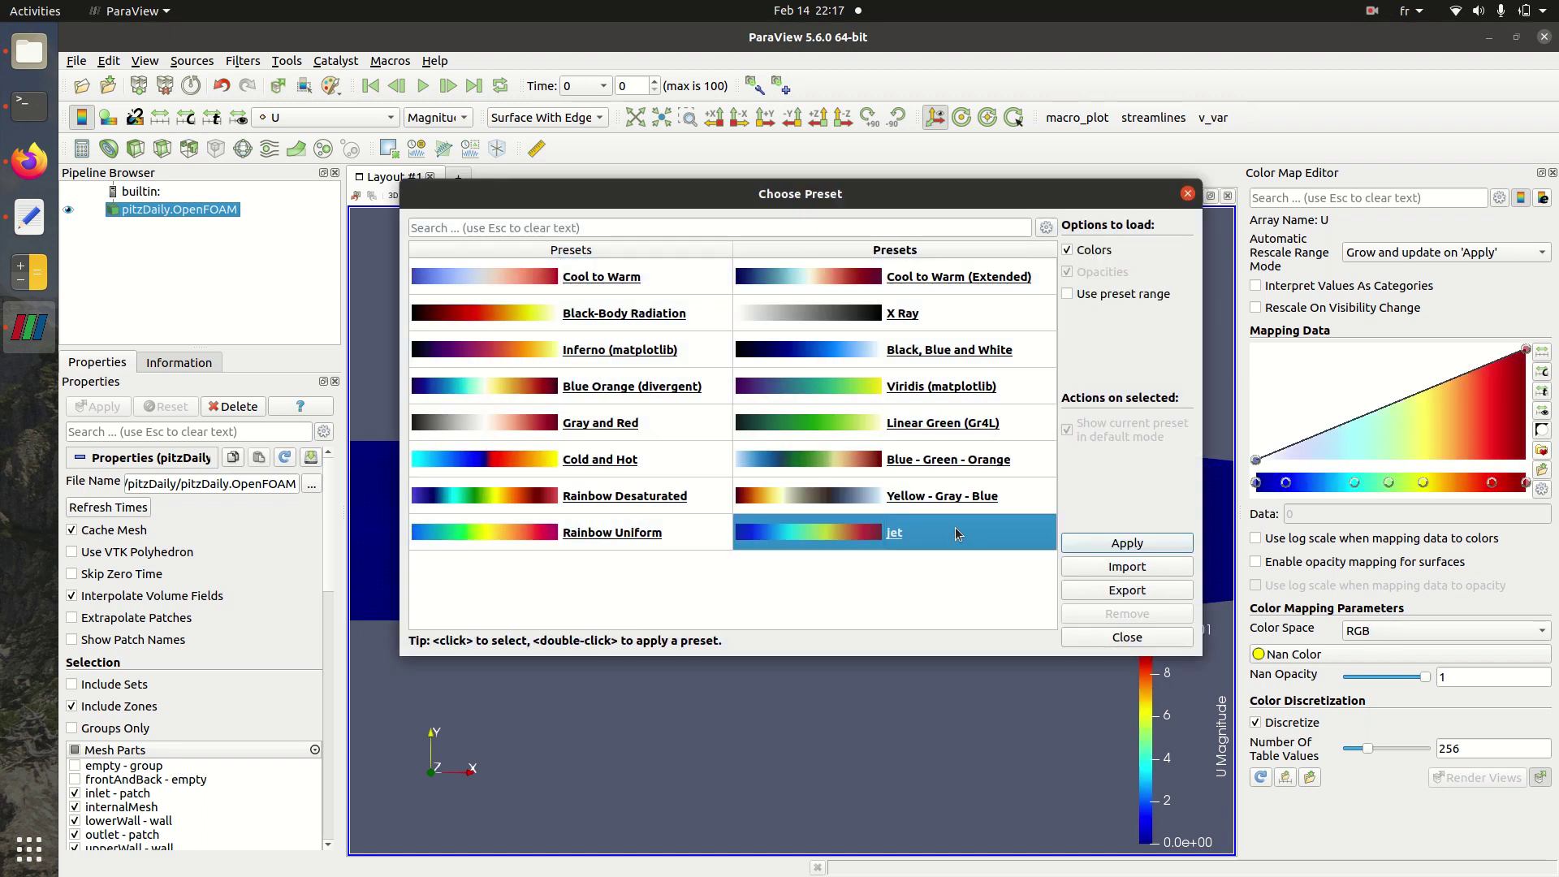
Step: Play the simulation to time 0.1 and rescale the U Magnitude legend to 0–16
{"action": "left_click", "coordinate": [1099, 640]}
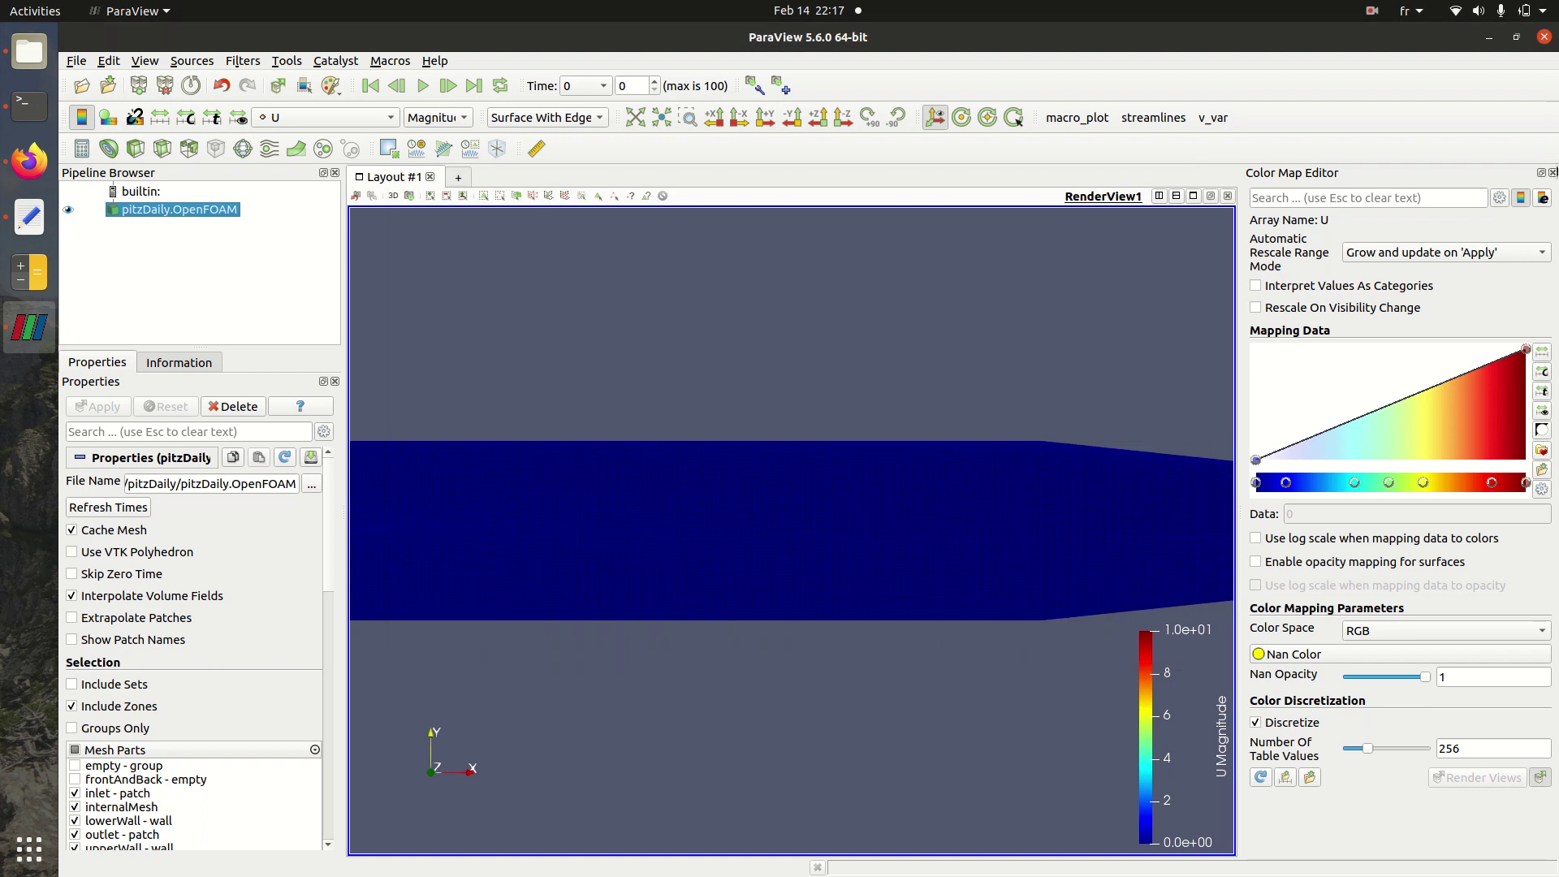
{"action": "left_click", "coordinate": [1552, 173]}
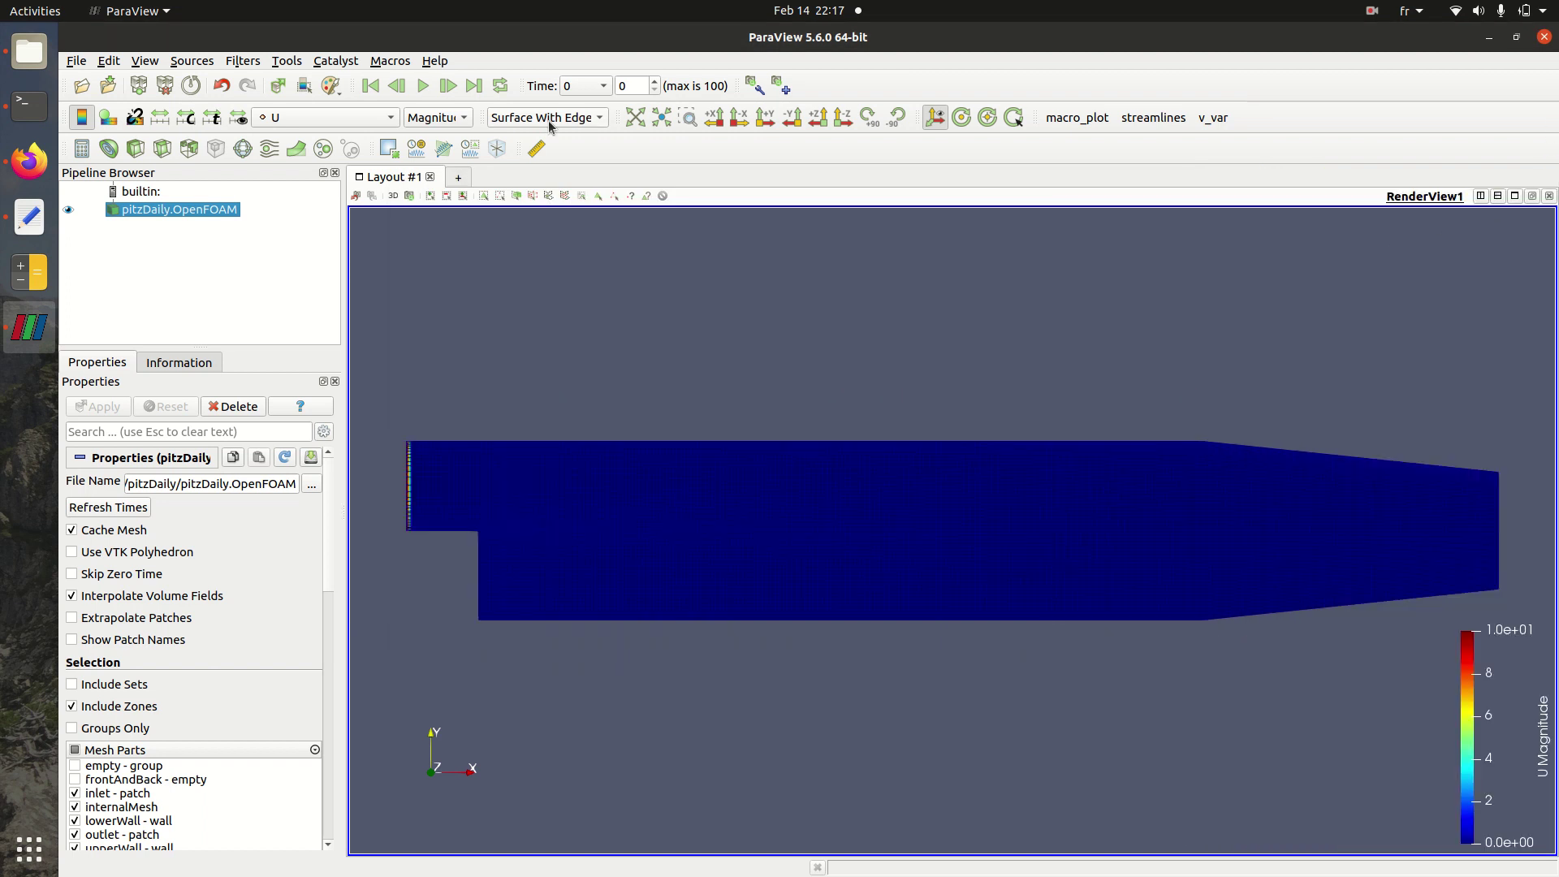
{"action": "left_click", "coordinate": [421, 86]}
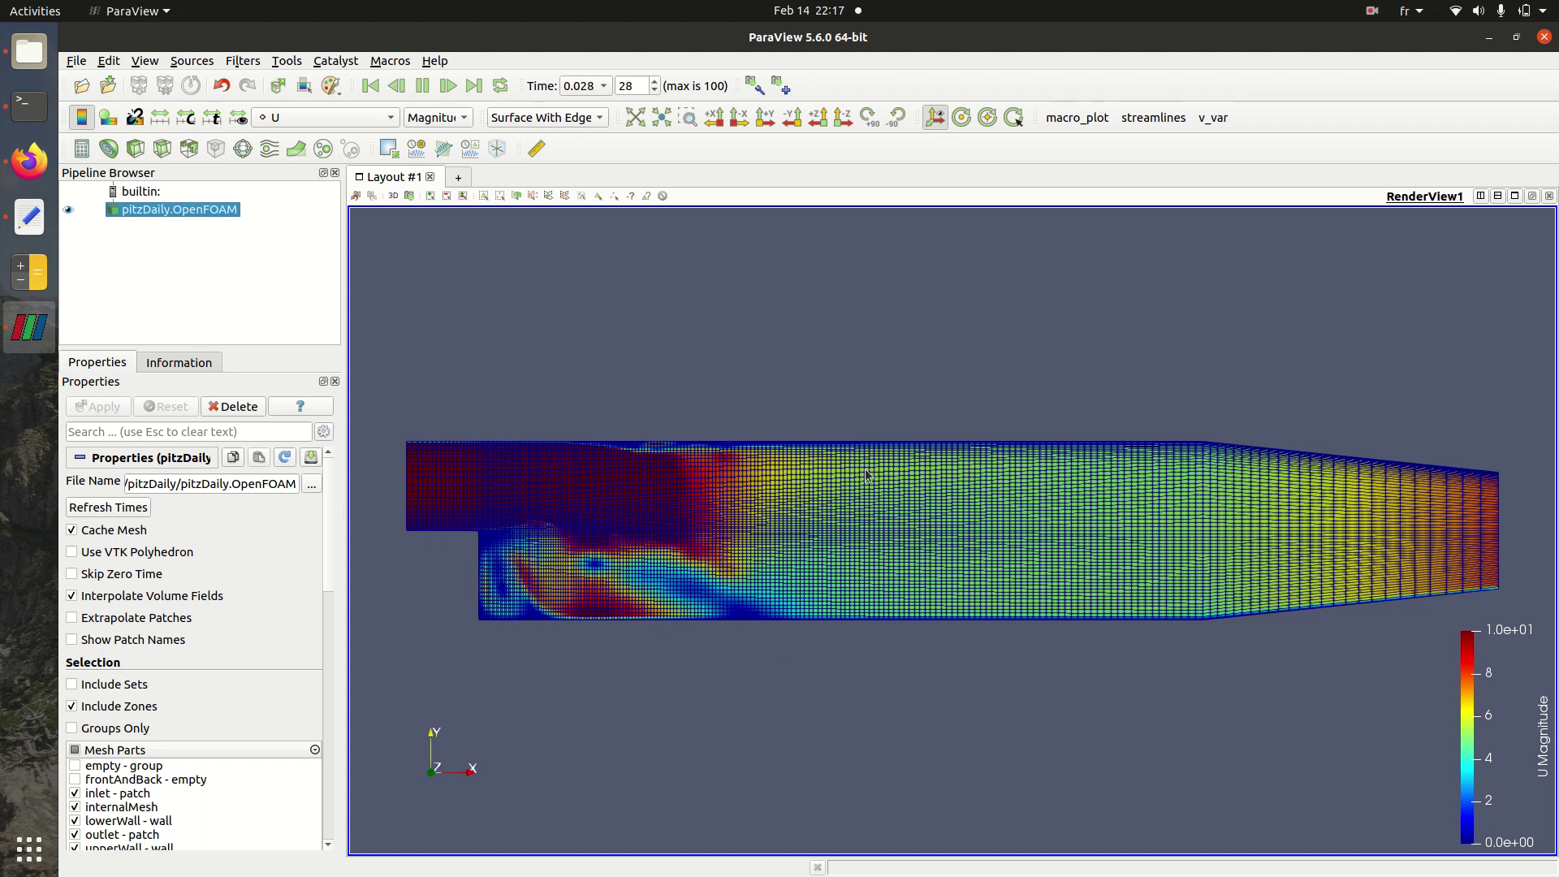
{"action": "left_click", "coordinate": [160, 117]}
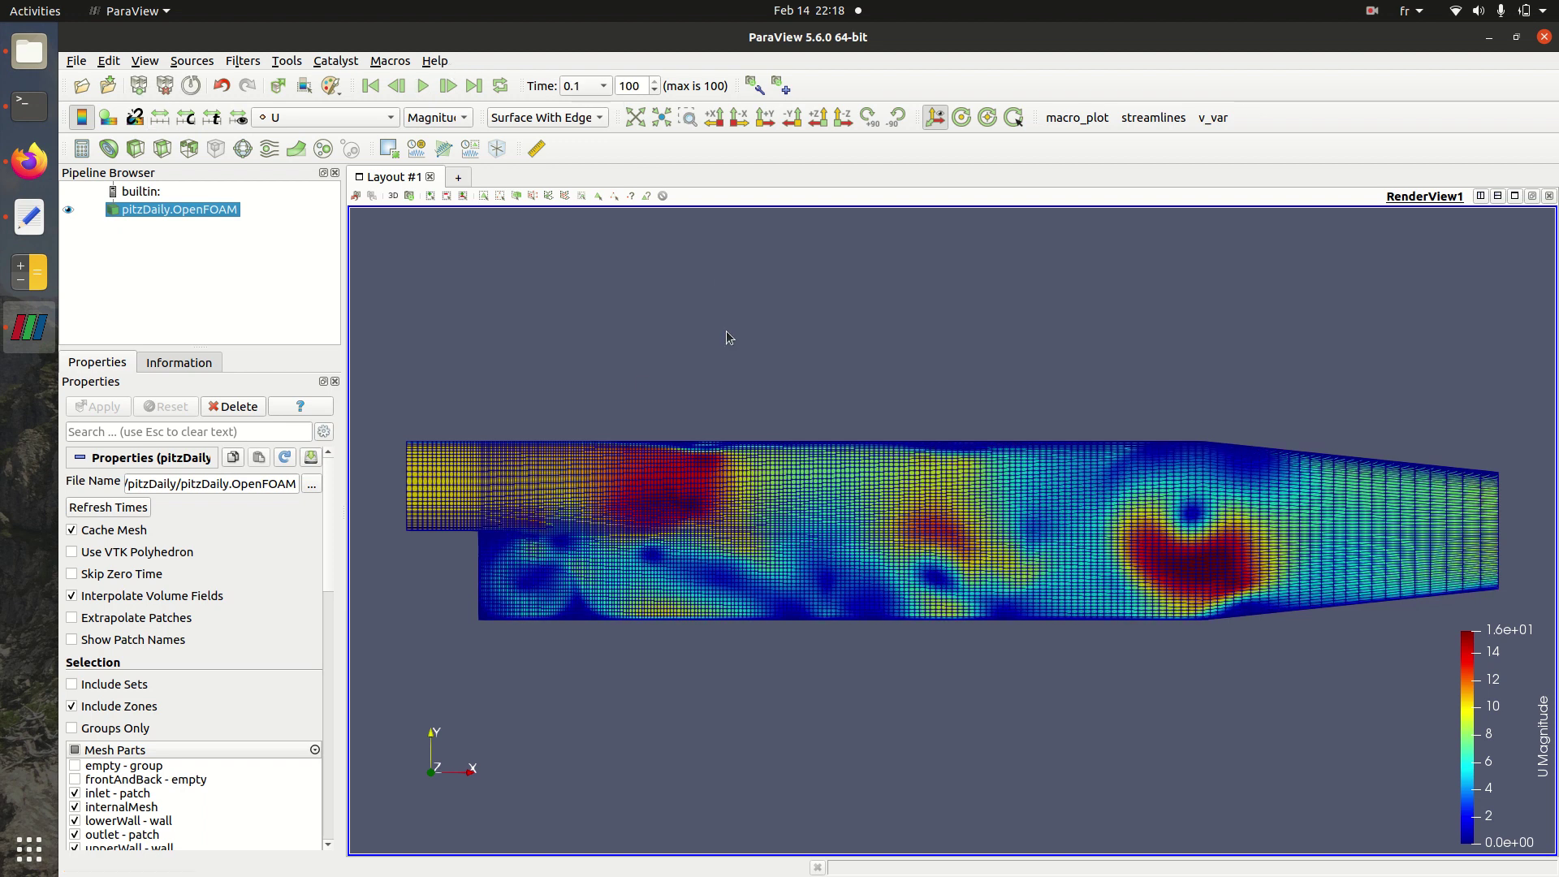
Step: Bring the ParaView window back up and close ParaView
{"action": "left_click", "coordinate": [27, 50]}
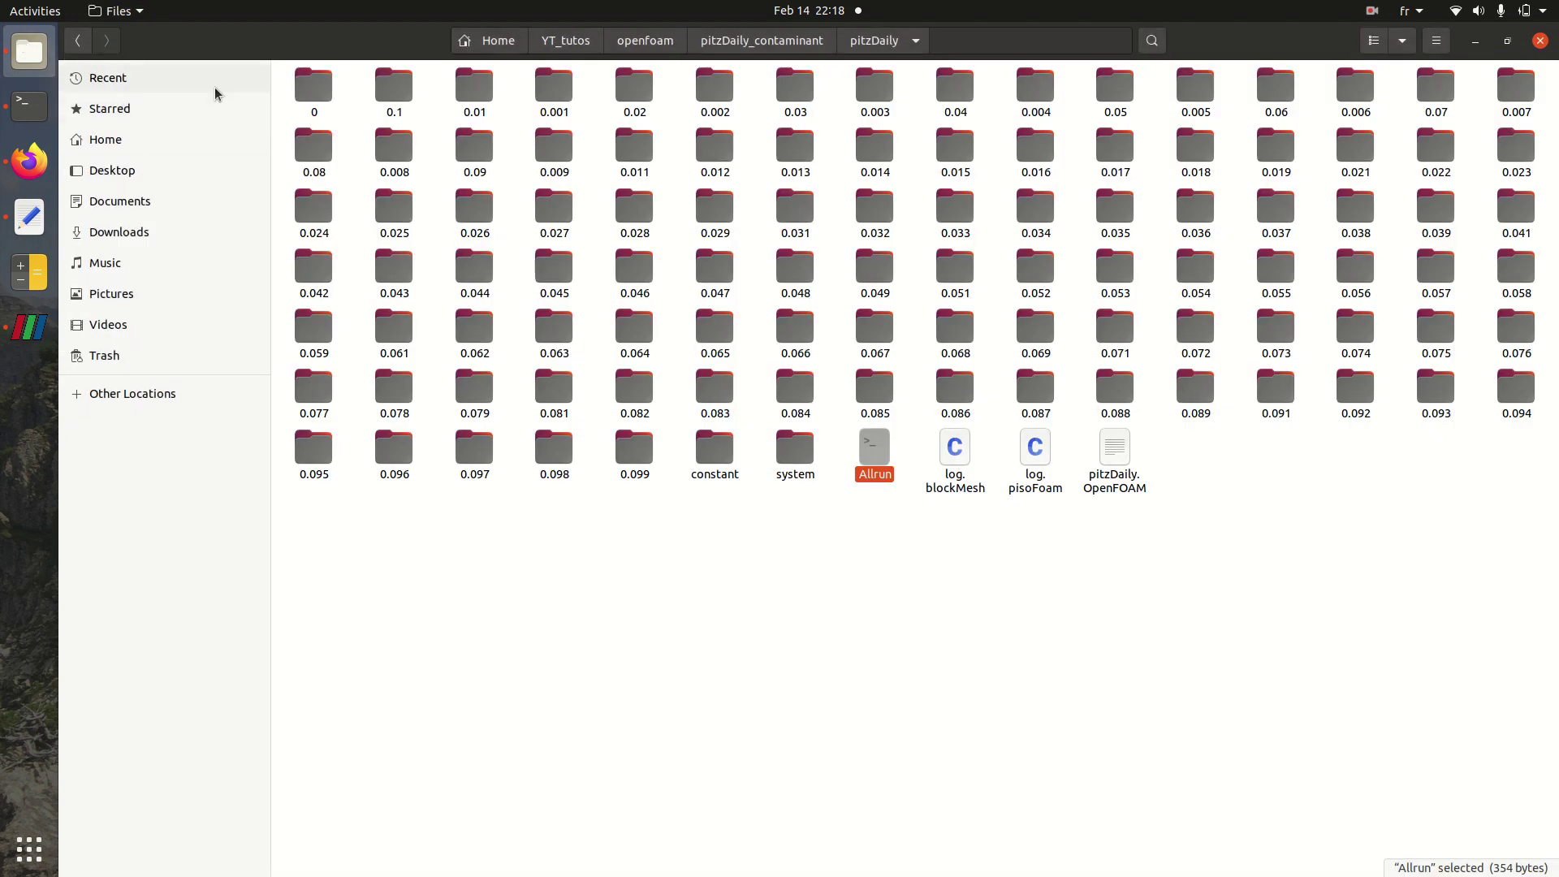
{"action": "left_click", "coordinate": [6, 339]}
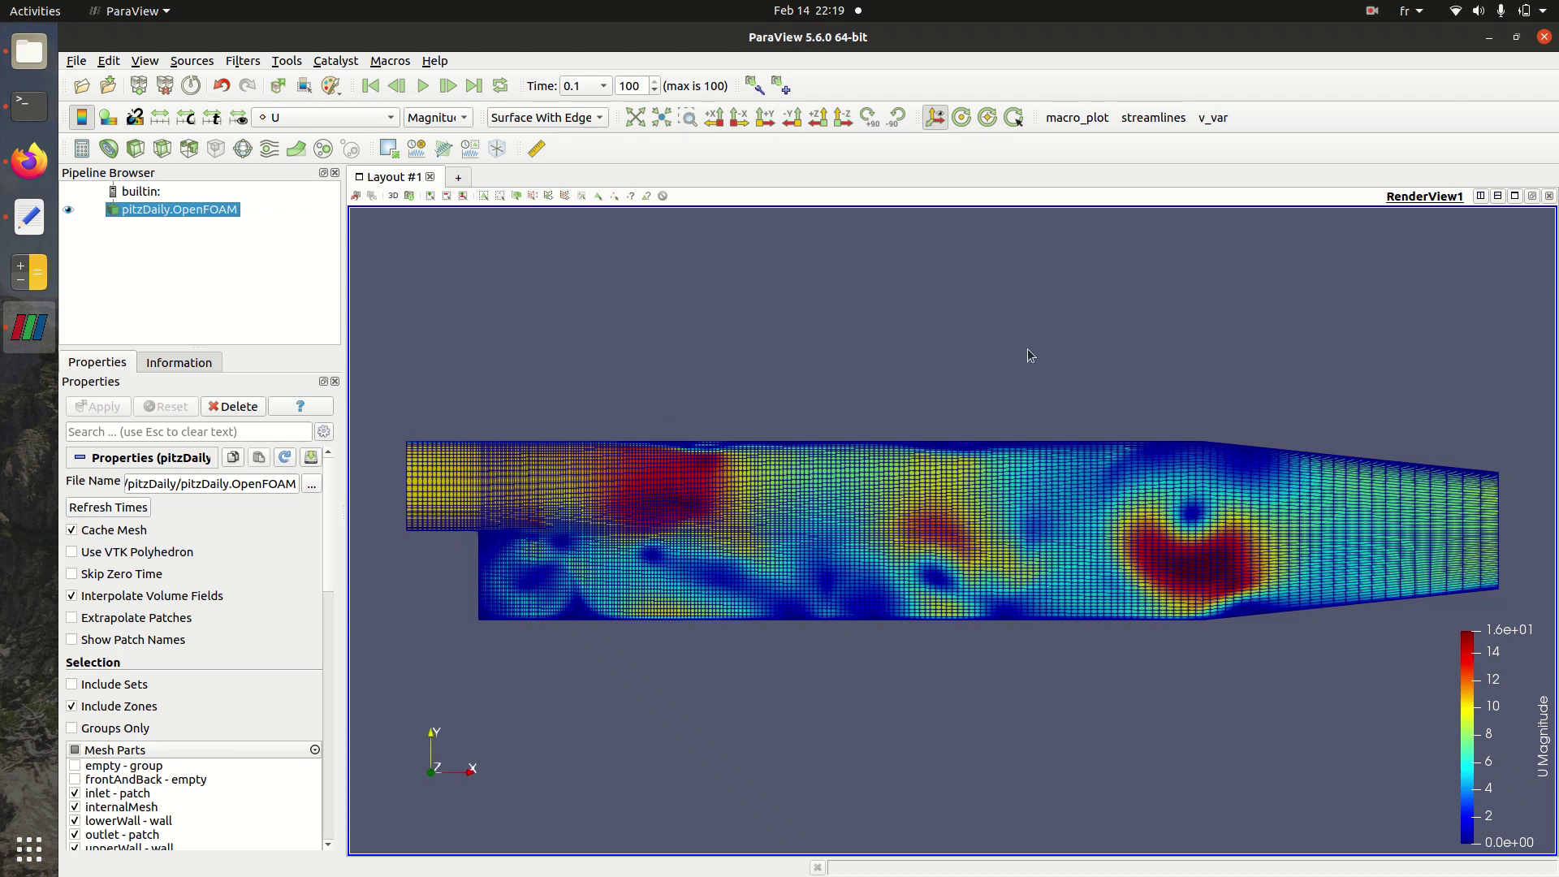
{"action": "left_click", "coordinate": [1544, 37]}
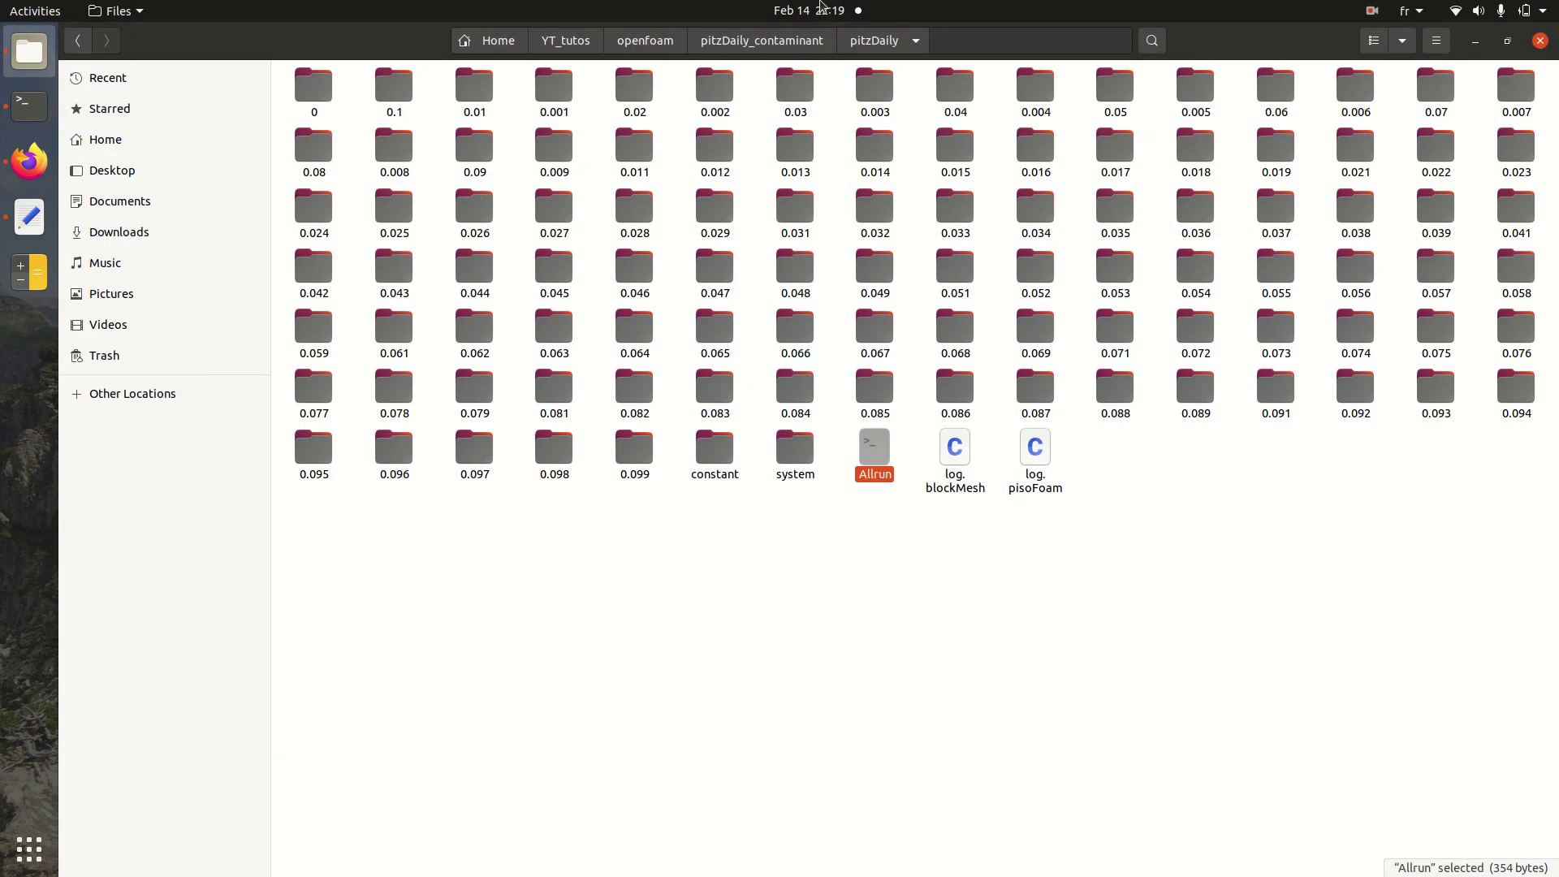
Step: Go up to pitzDaily_contaminant and open the diffusion_contaminant_BC case folder
{"action": "left_click", "coordinate": [762, 40]}
{"action": "left_click", "coordinate": [464, 162]}
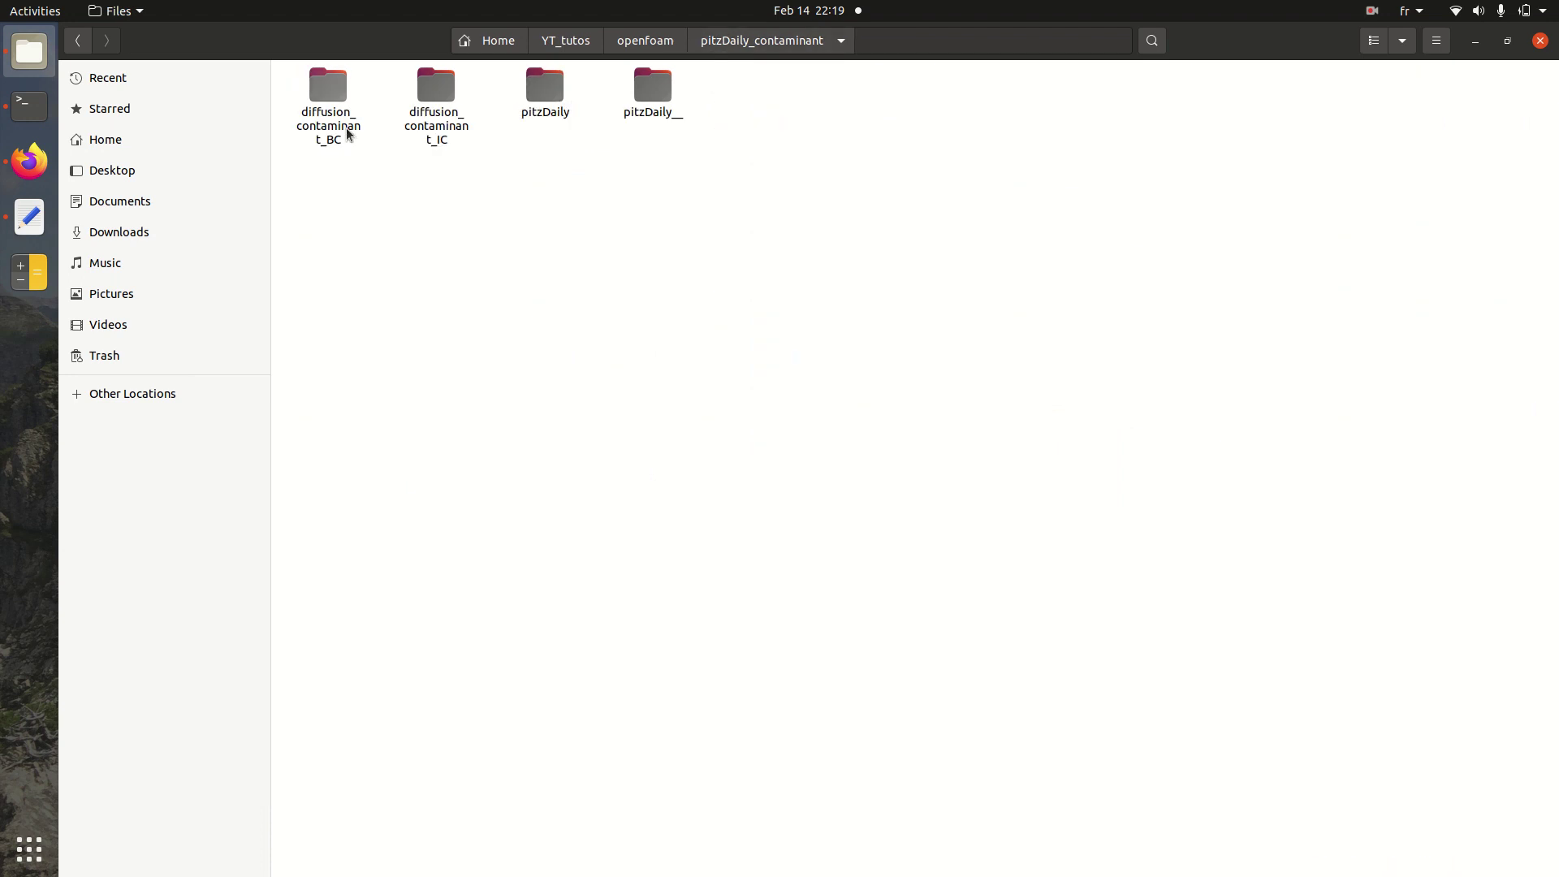
{"action": "left_click", "coordinate": [328, 120]}
{"action": "double_click", "coordinate": [328, 120]}
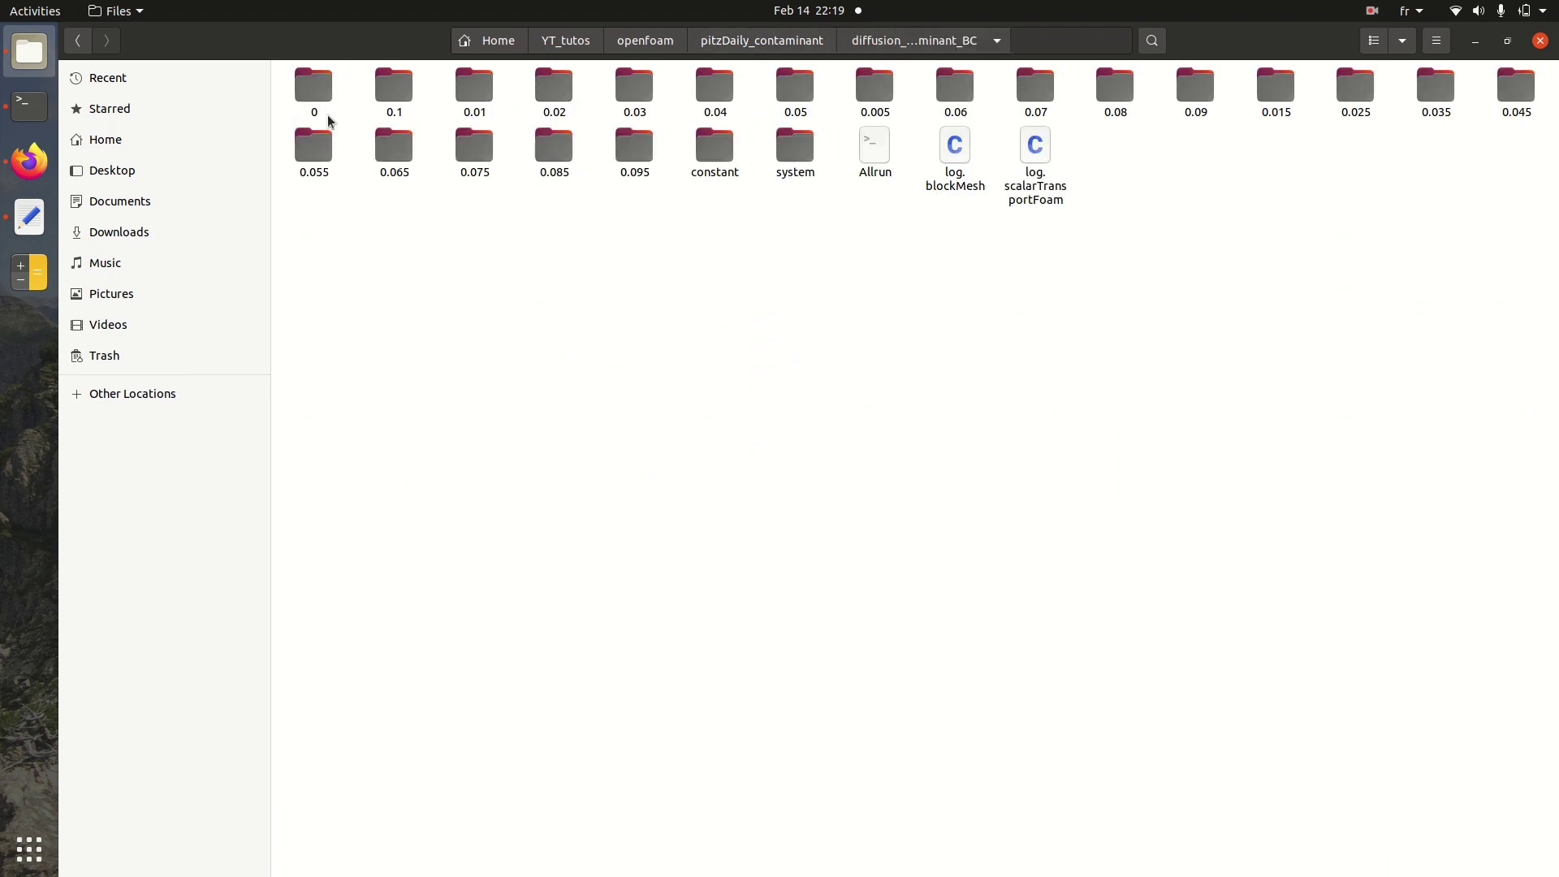
Step: Delete time folders 0.1 through 0.095 and both log files from the case
{"action": "left_click_drag", "start_coordinate": [363, 80], "coordinate": [1558, 59]}
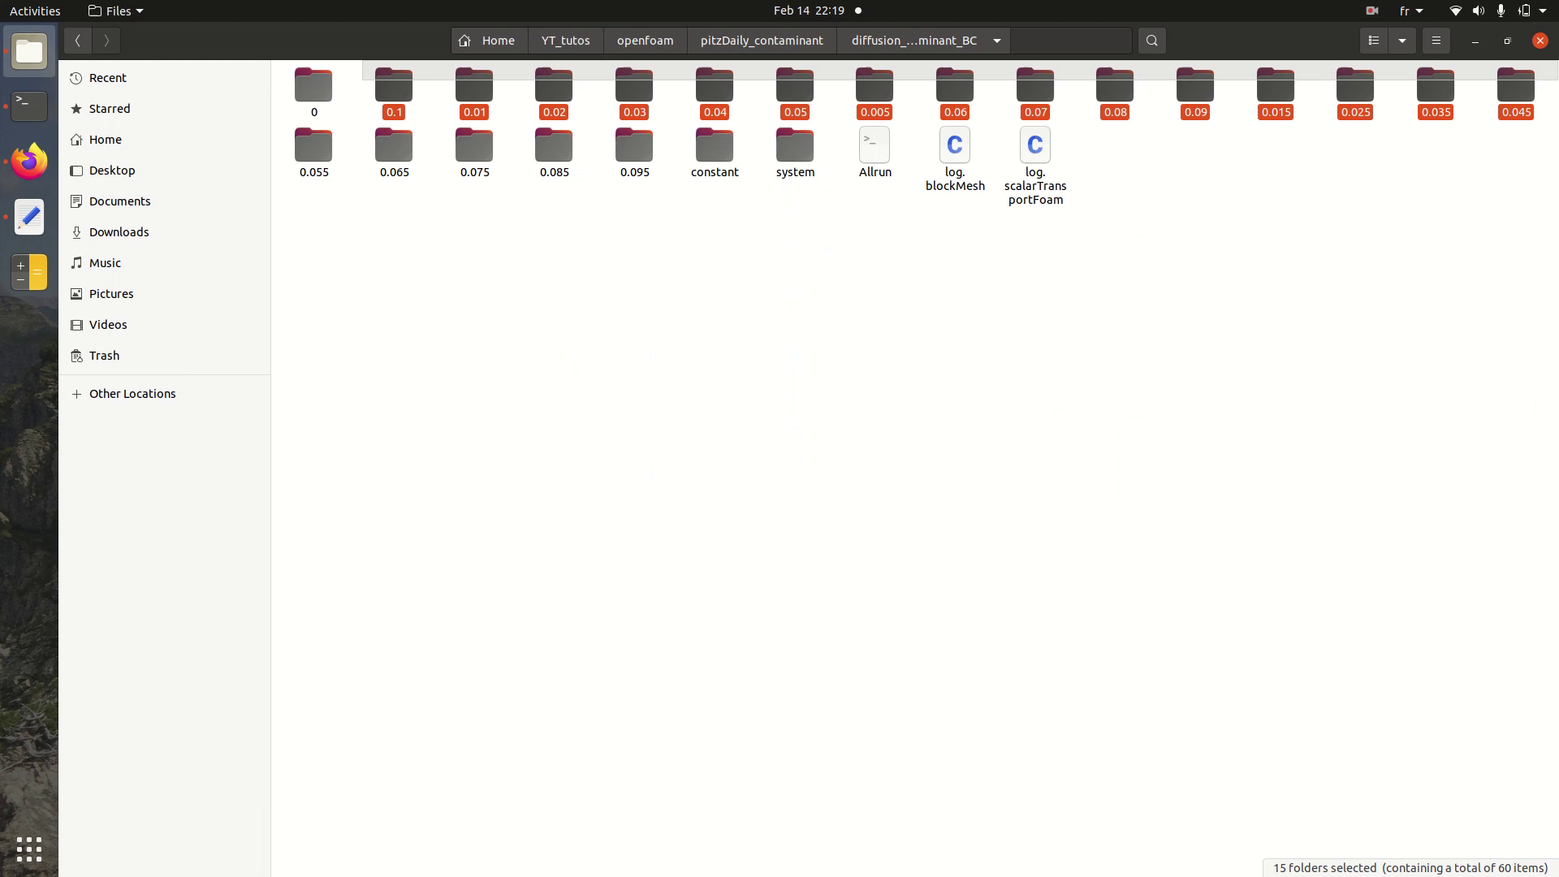
{"action": "key", "text": "Delete"}
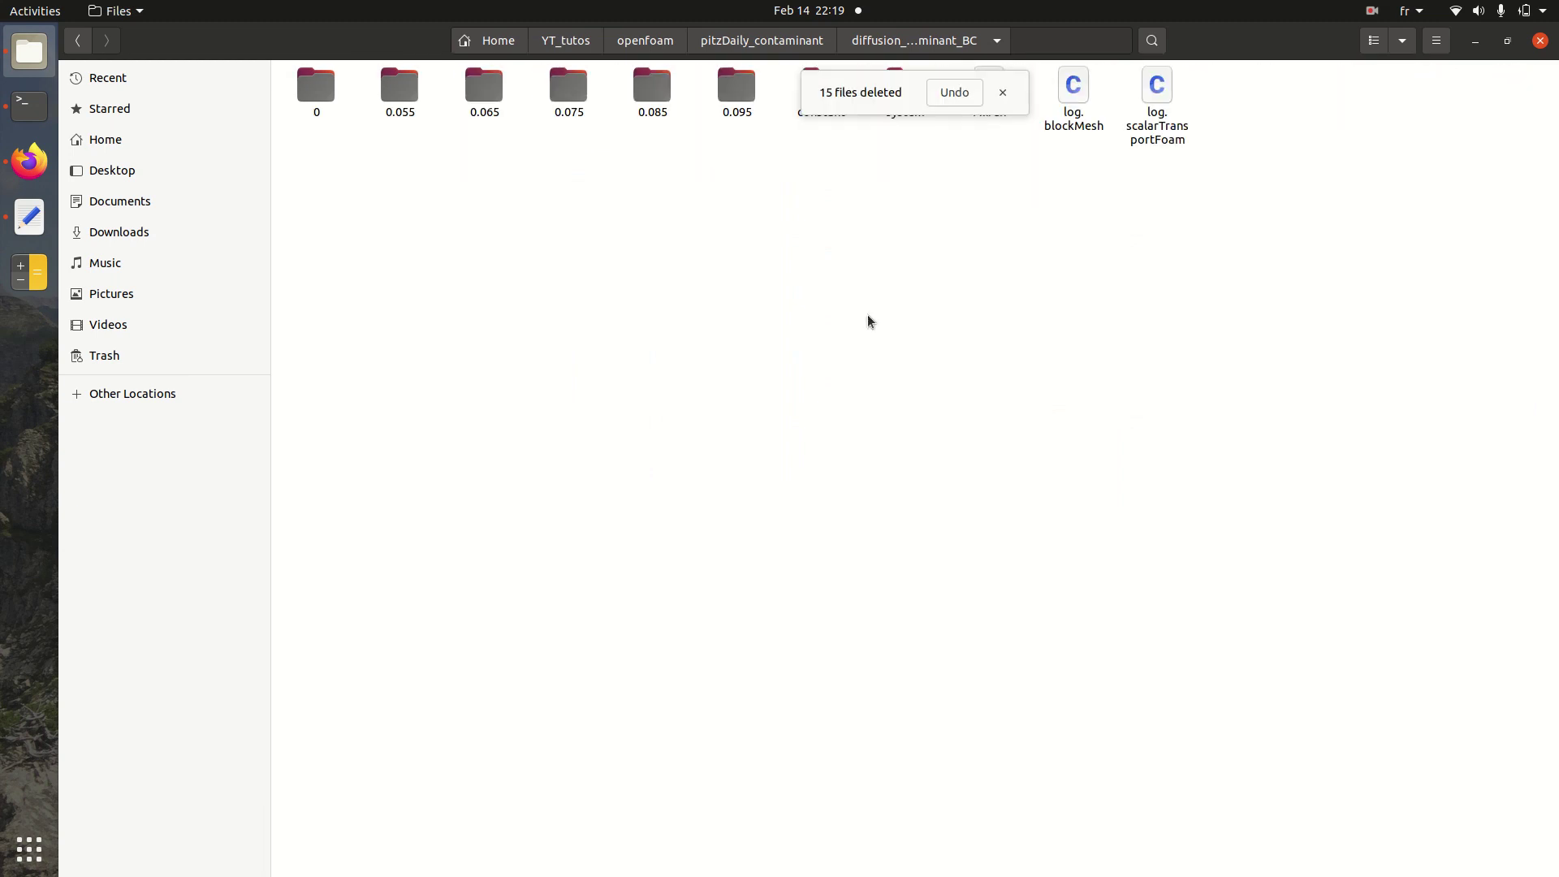
{"action": "left_click_drag", "start_coordinate": [377, 182], "coordinate": [783, 71]}
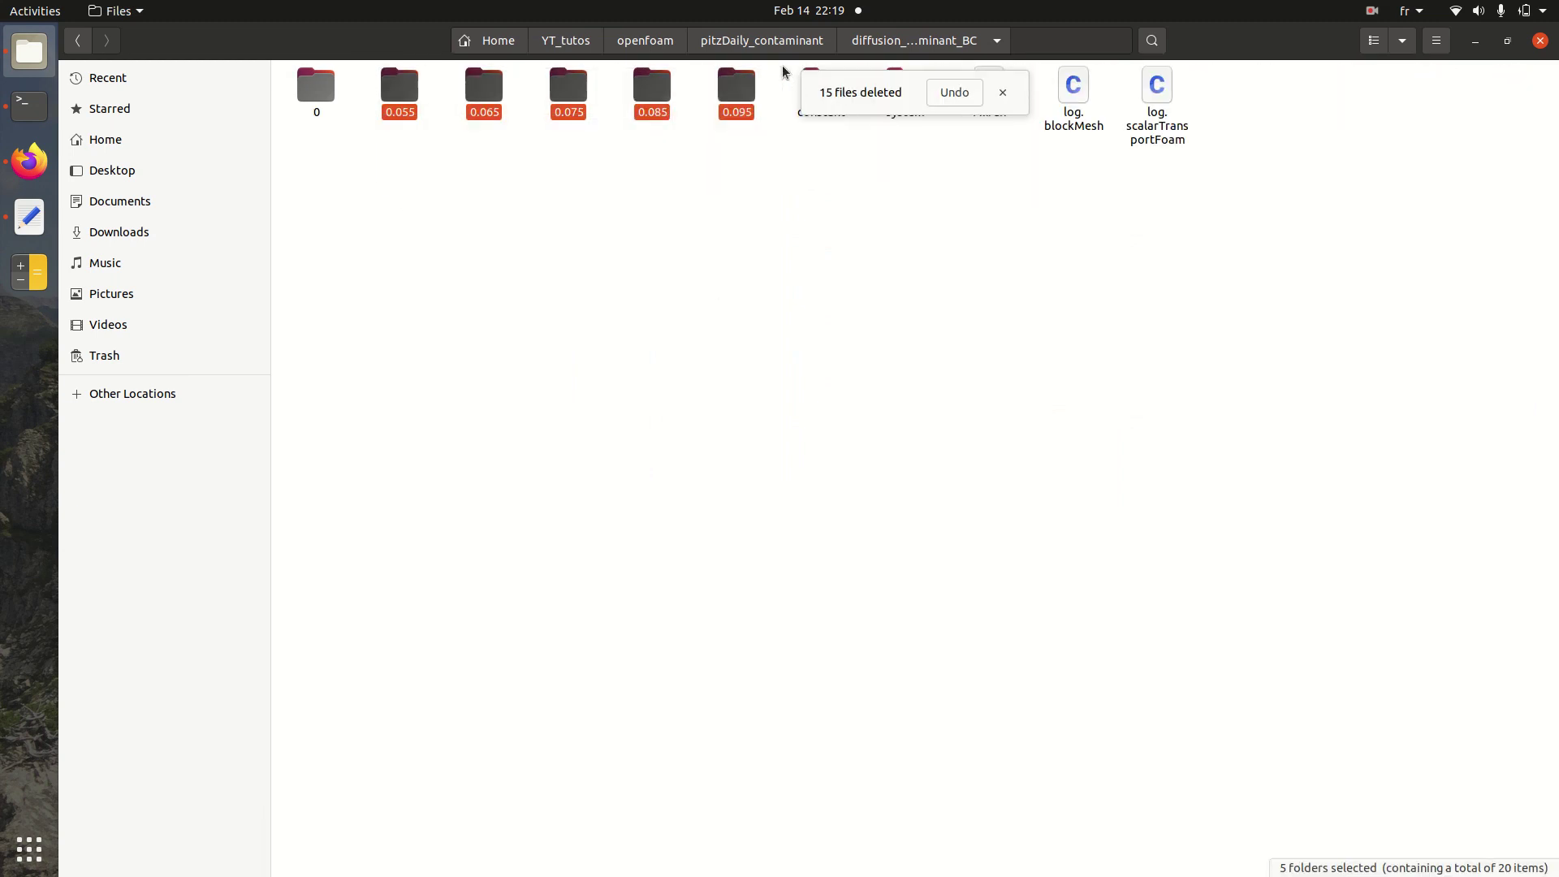
{"action": "key", "text": "Delete"}
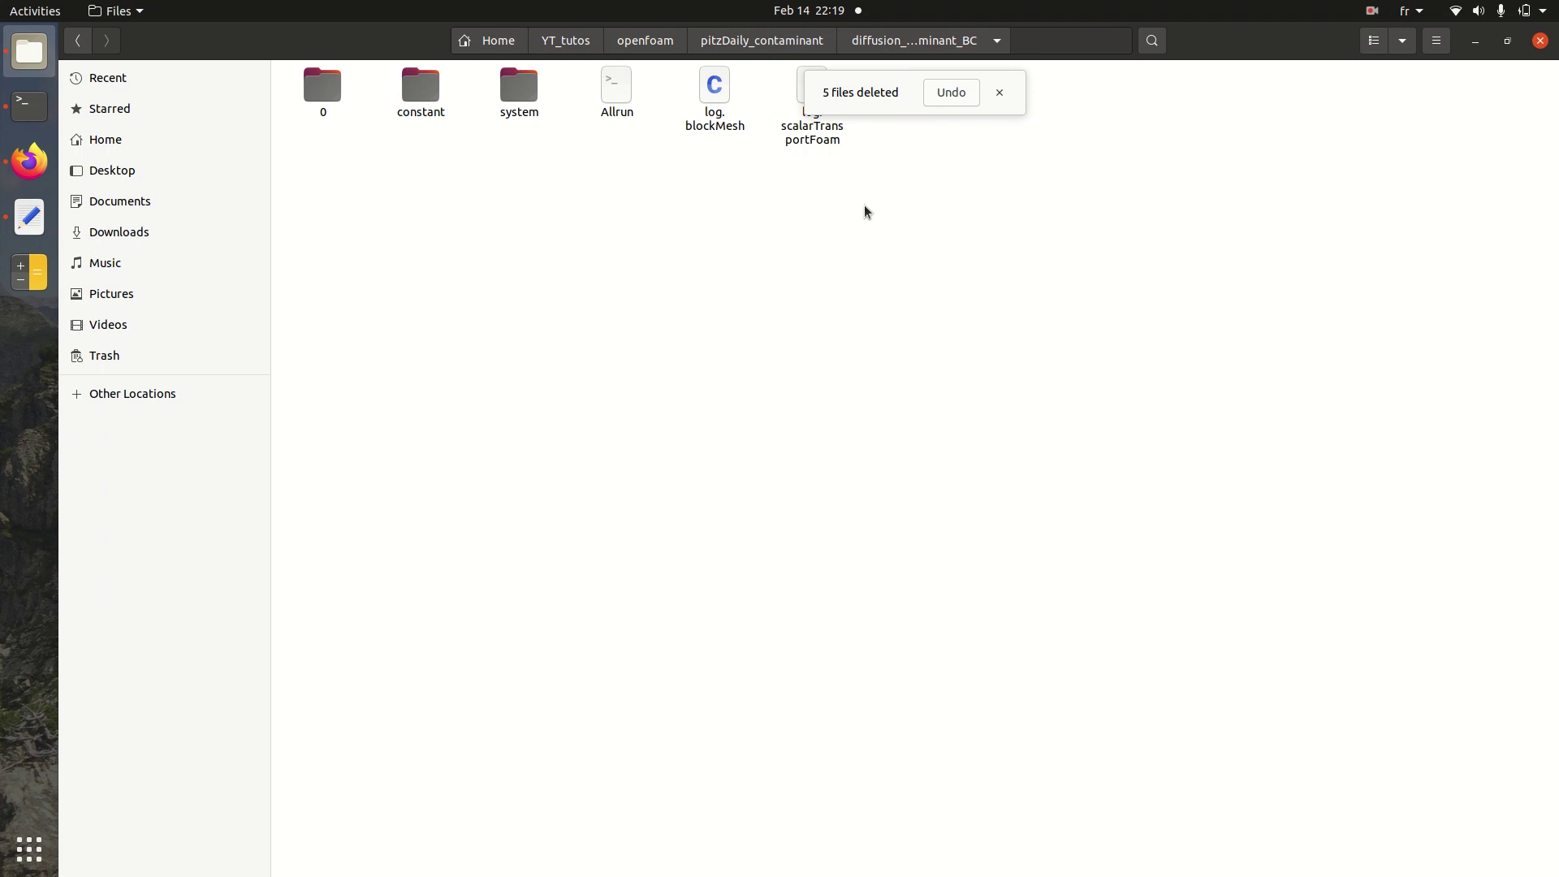
{"action": "left_click_drag", "start_coordinate": [864, 205], "coordinate": [660, 51]}
{"action": "key", "text": "Delete"}
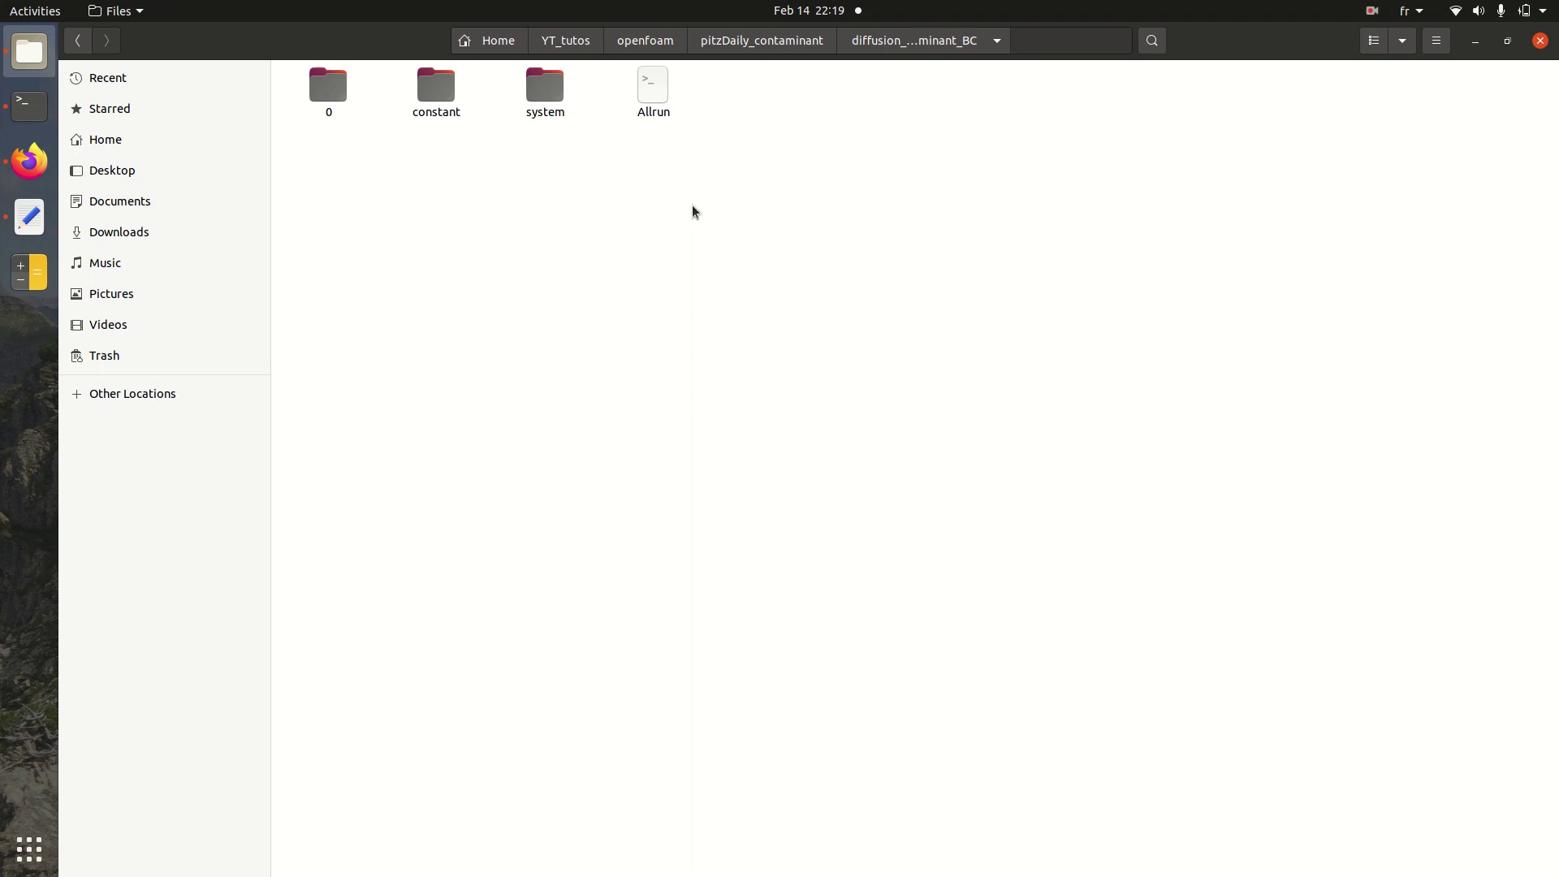
Step: Open the diffusion_contaminant_BC 0 folder and select its T and U files in turn
{"action": "left_click", "coordinate": [435, 96]}
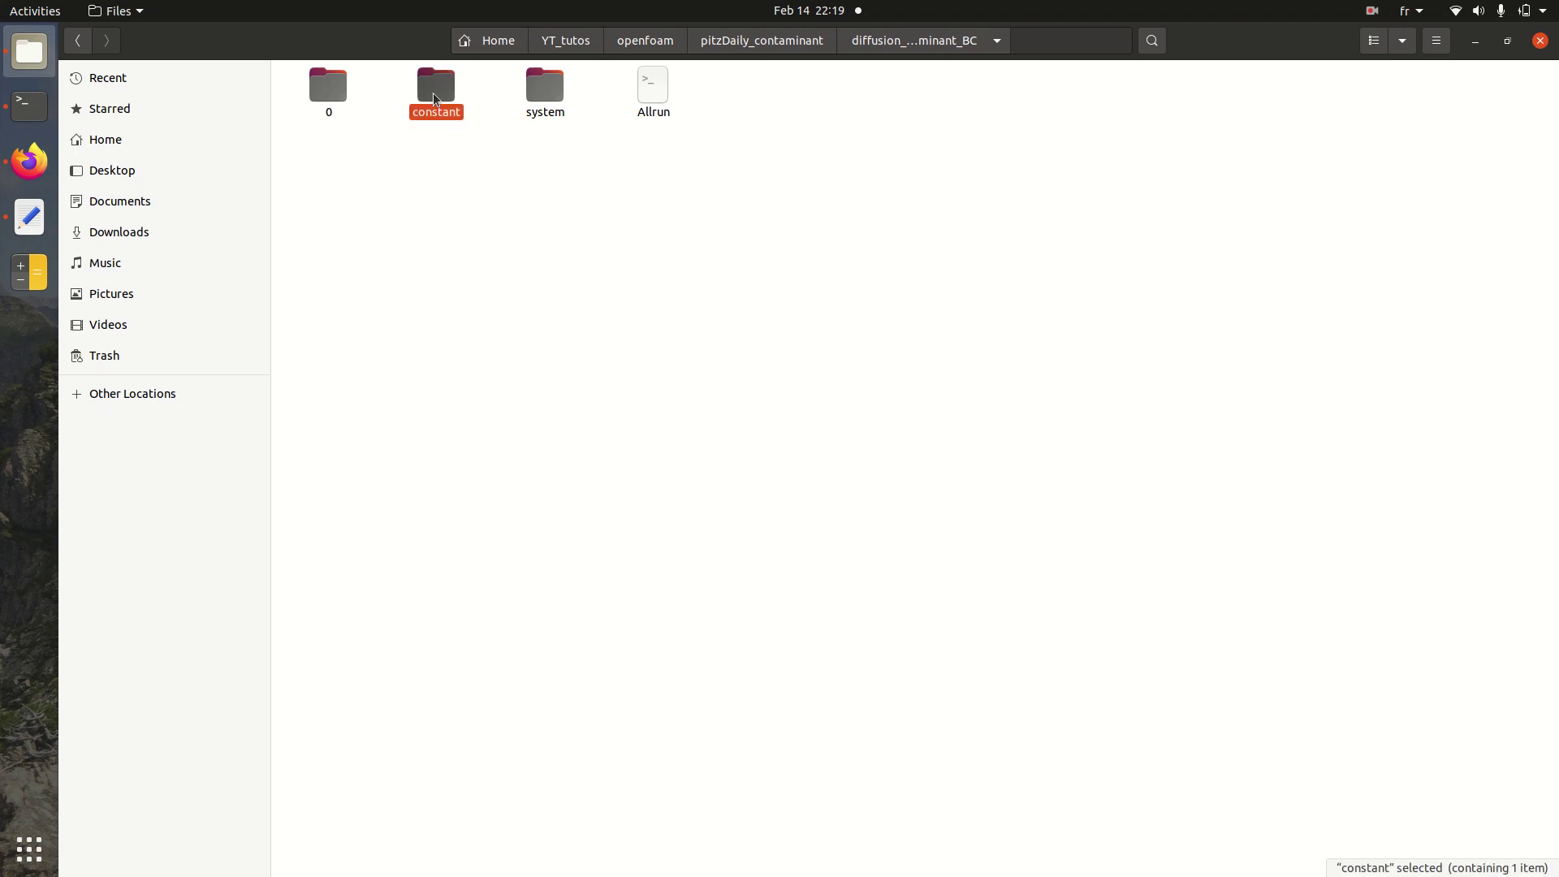
{"action": "key", "text": "Left"}
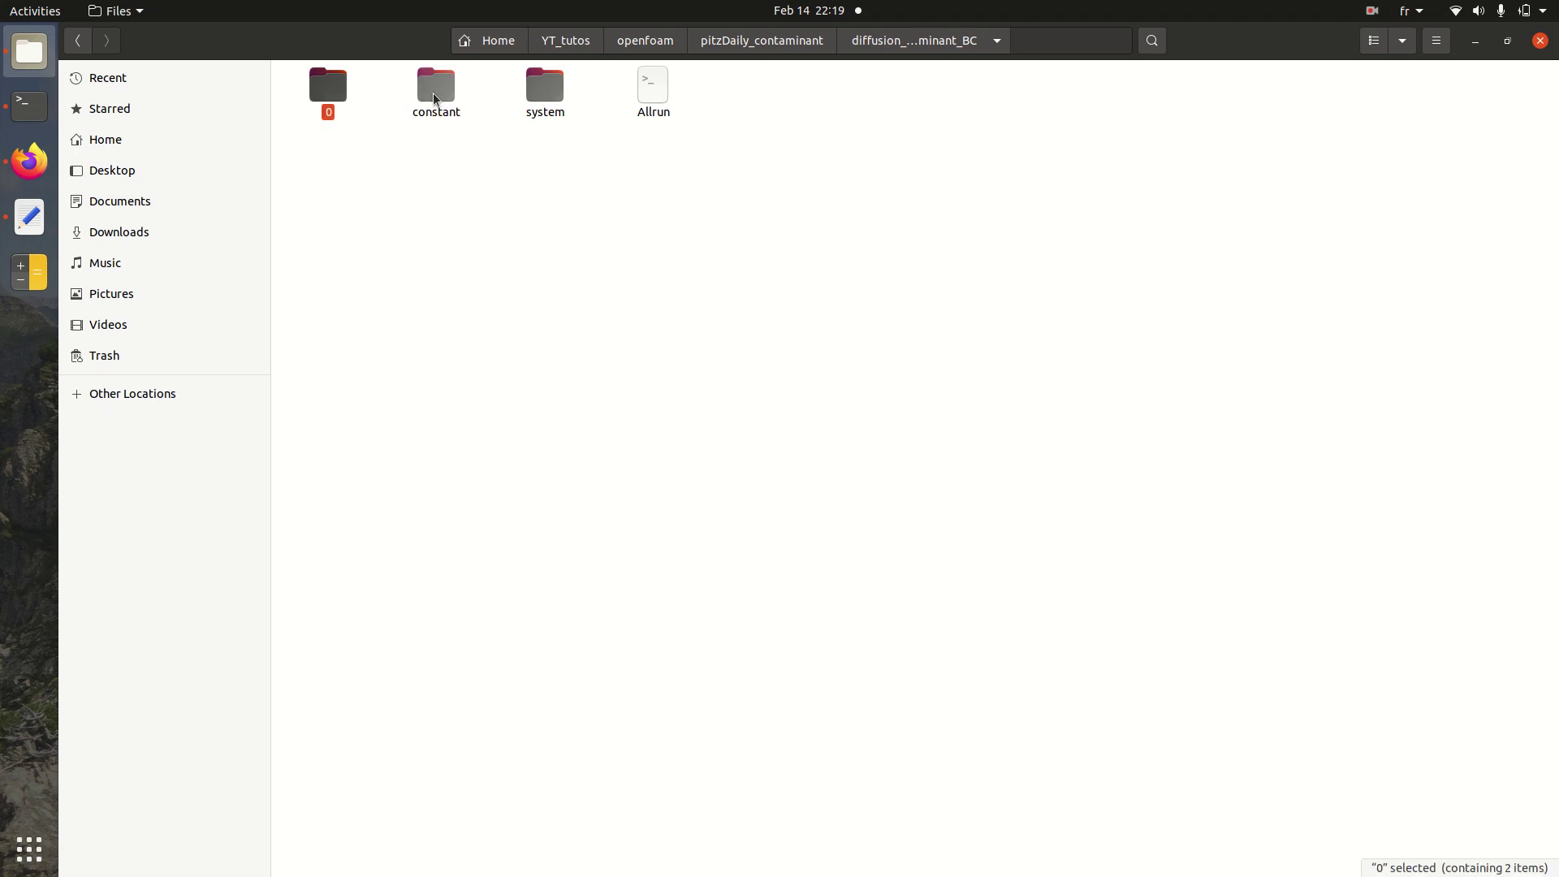
{"action": "key", "text": "Right"}
{"action": "key", "text": "Right"}
{"action": "key", "text": "Left"}
{"action": "key", "text": "Left"}
{"action": "key", "text": "Return"}
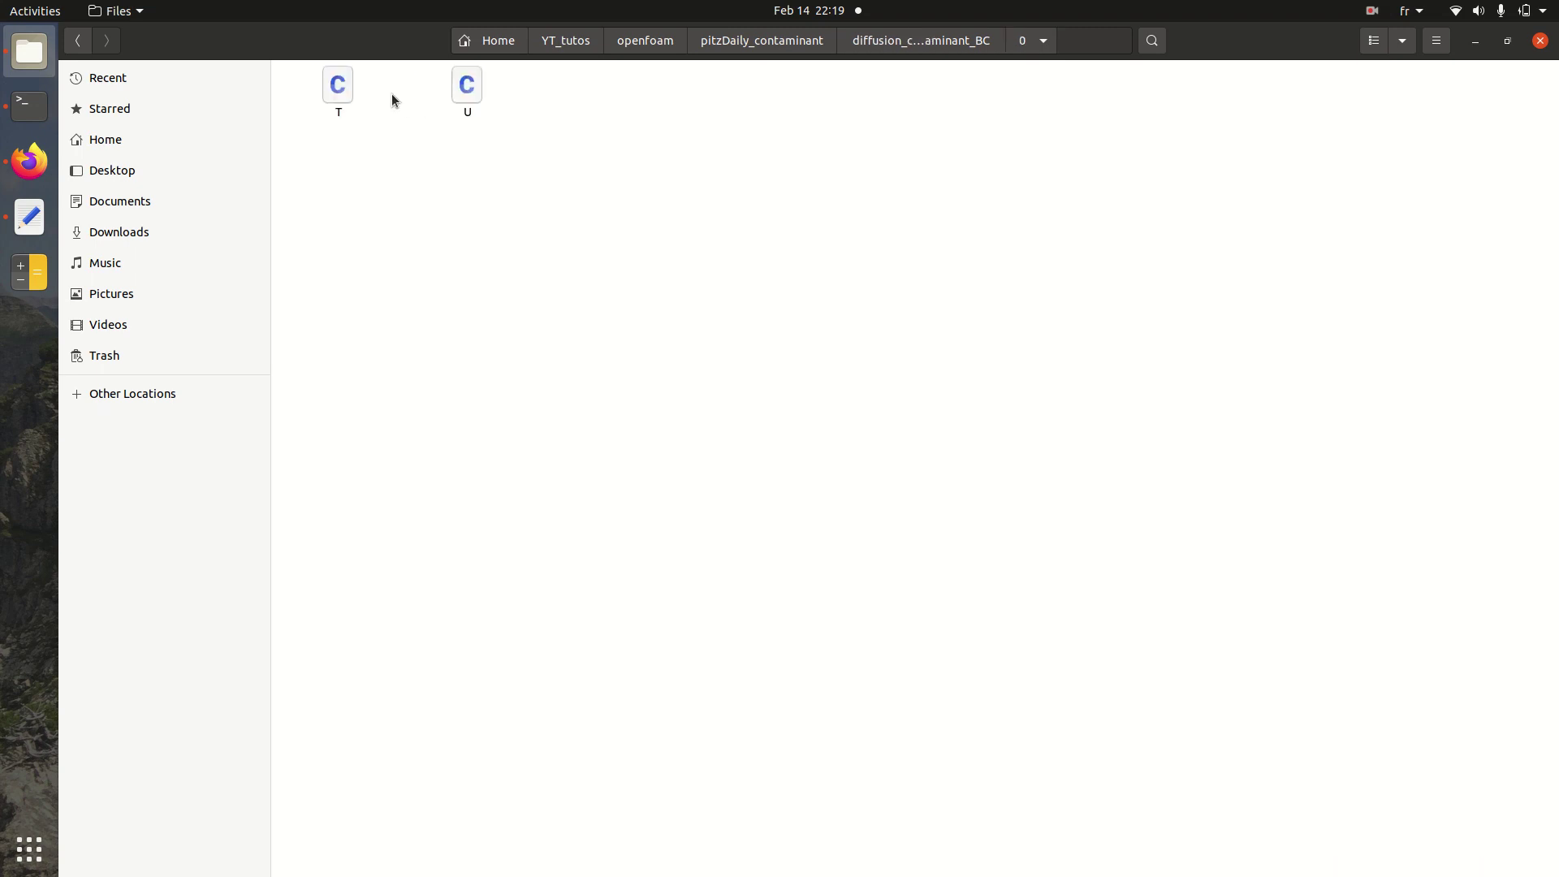
{"action": "left_click_drag", "start_coordinate": [329, 151], "coordinate": [538, 89]}
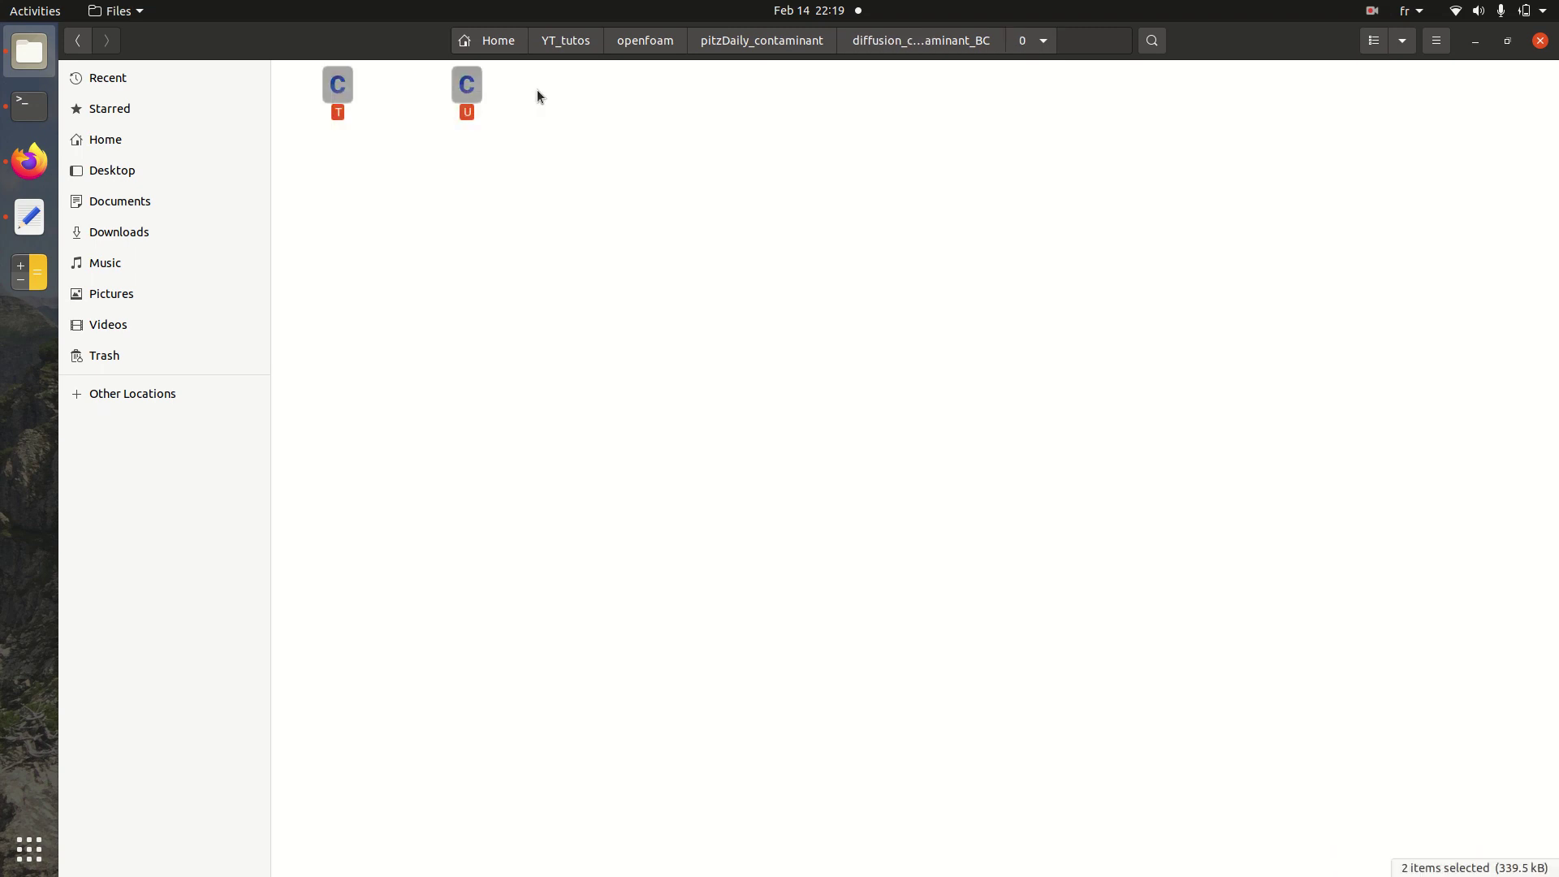
{"action": "left_click", "coordinate": [465, 91]}
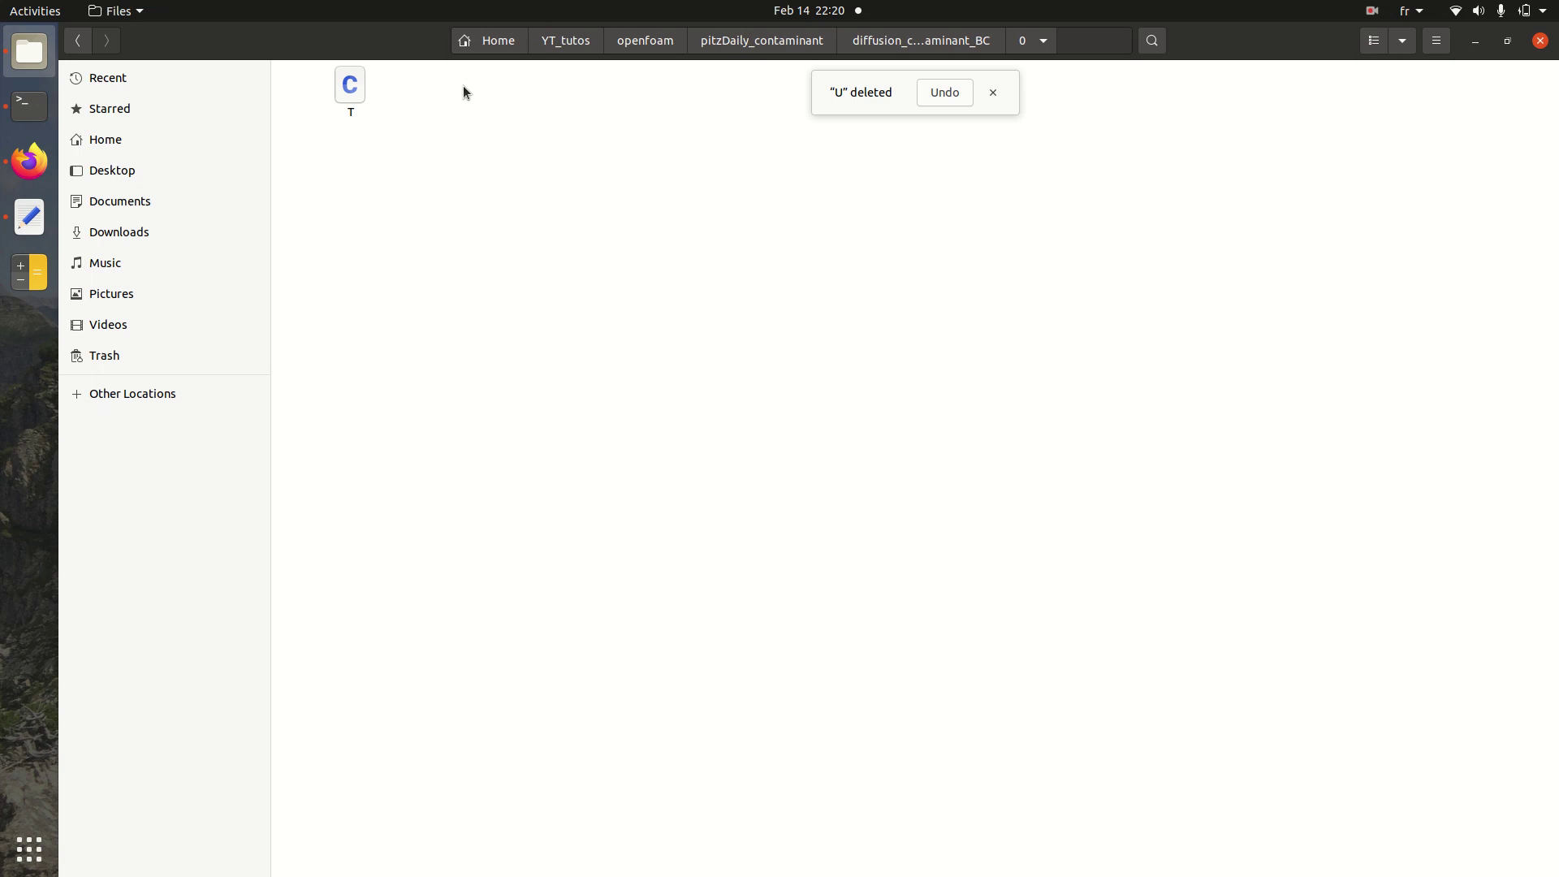
{"action": "left_click", "coordinate": [362, 89]}
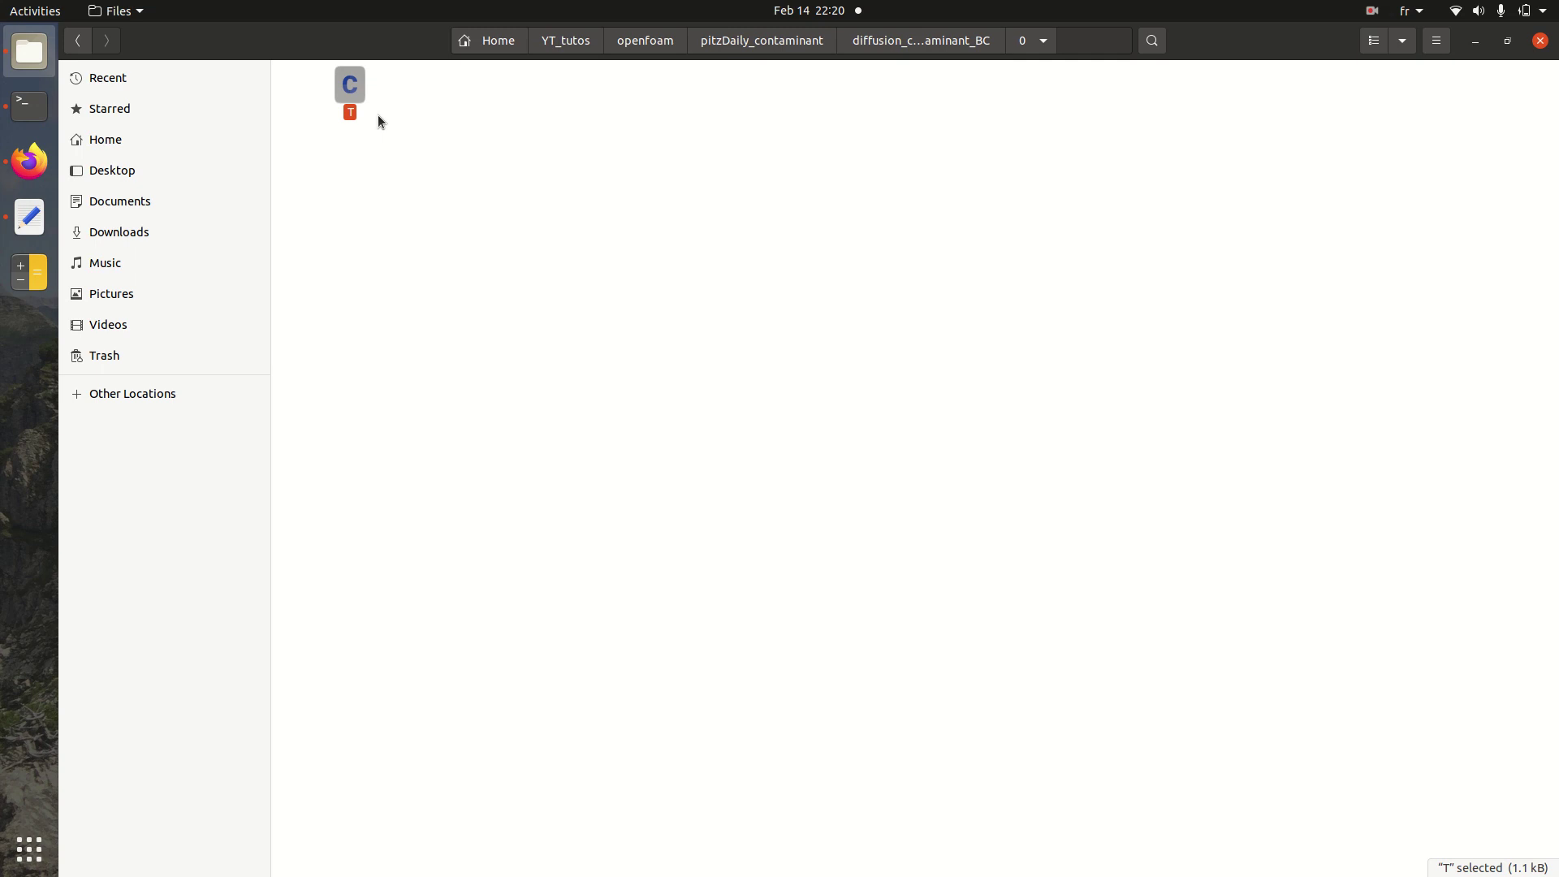
Step: Open the T file and check its inlet fixedValue of uniform 1 and zeroGradient outlet and walls
{"action": "key", "text": "Return"}
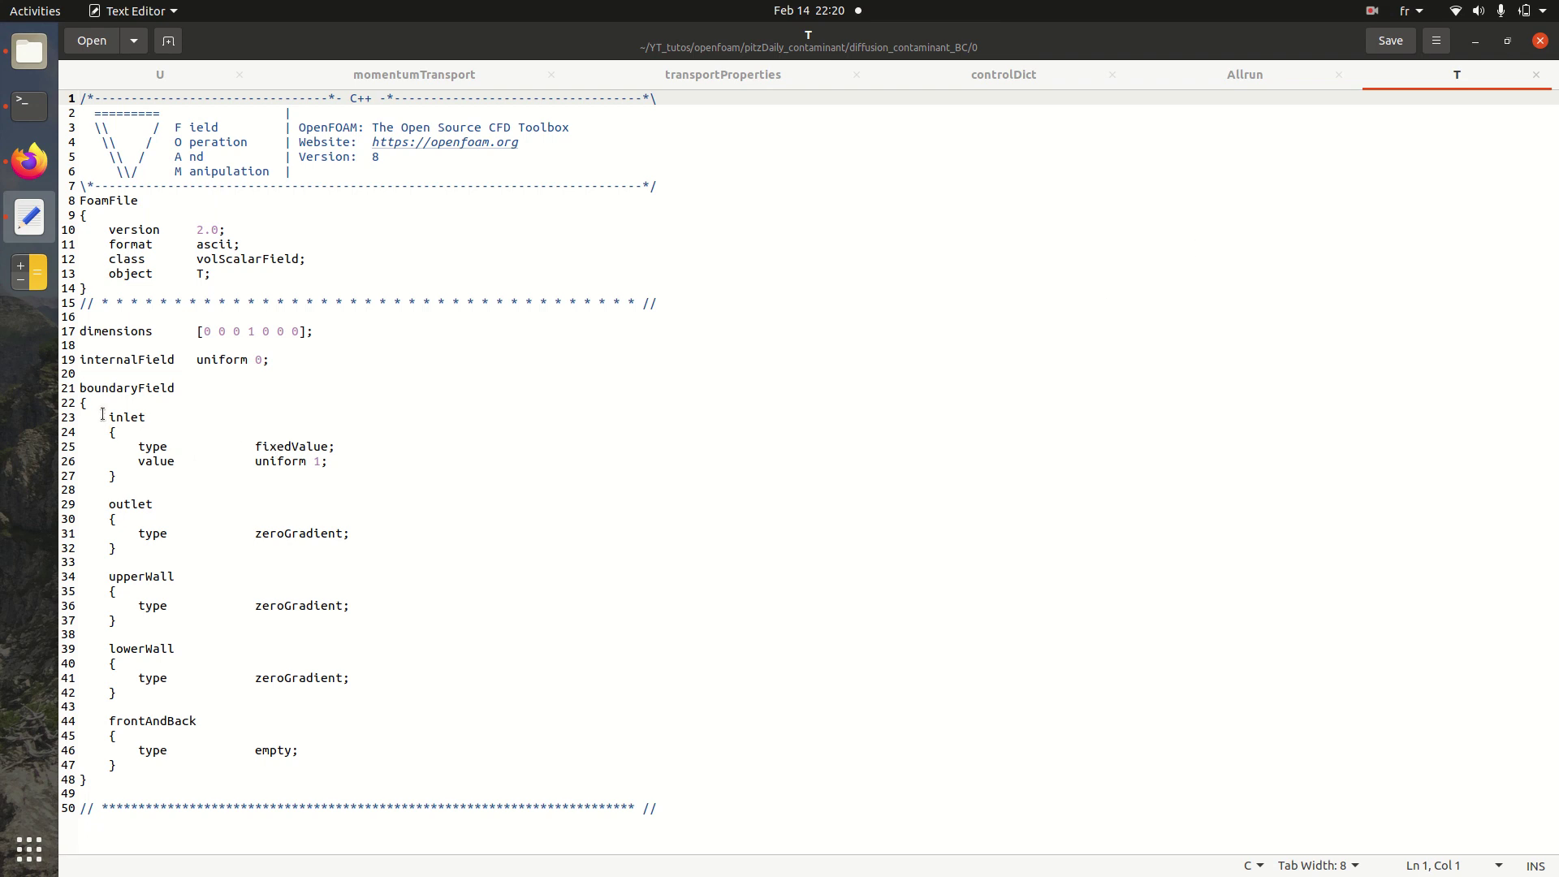
{"action": "left_click_drag", "start_coordinate": [102, 415], "coordinate": [323, 483]}
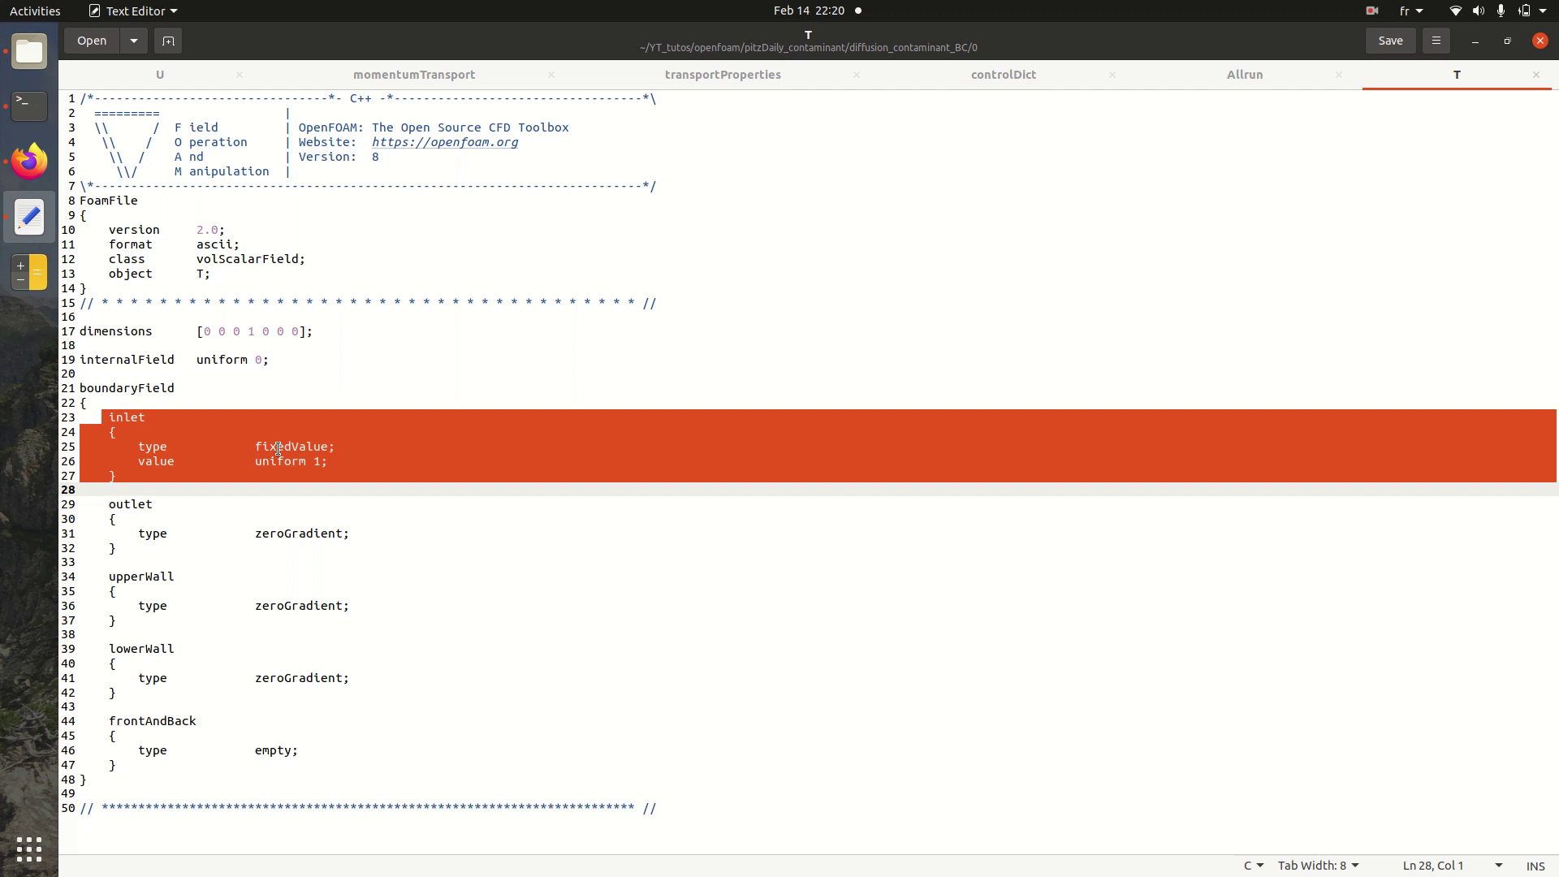
{"action": "key", "text": "Right"}
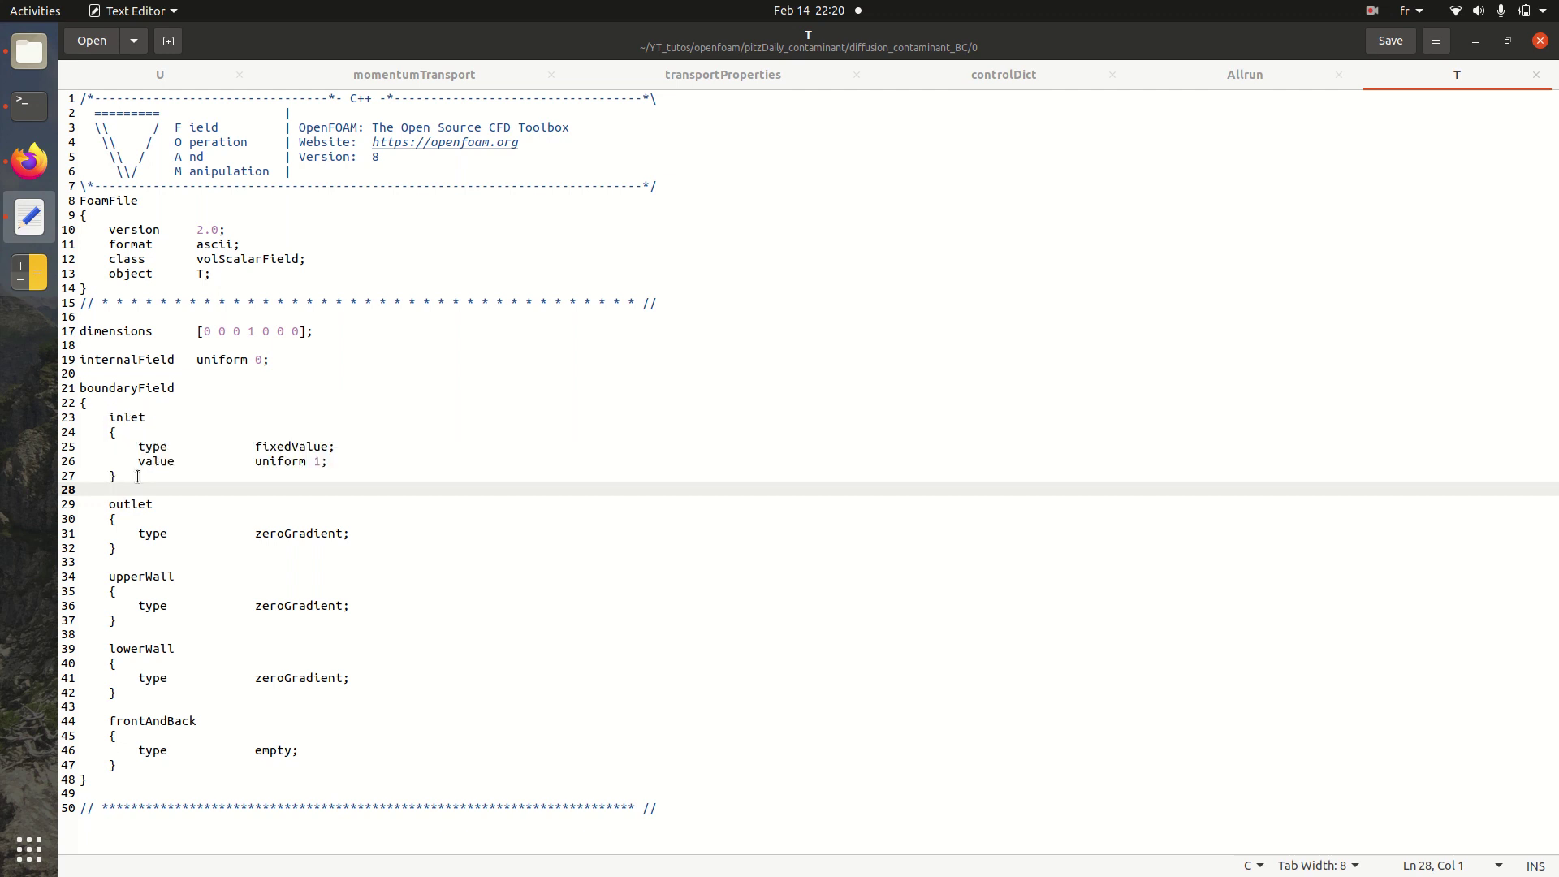
{"action": "left_click", "coordinate": [29, 51]}
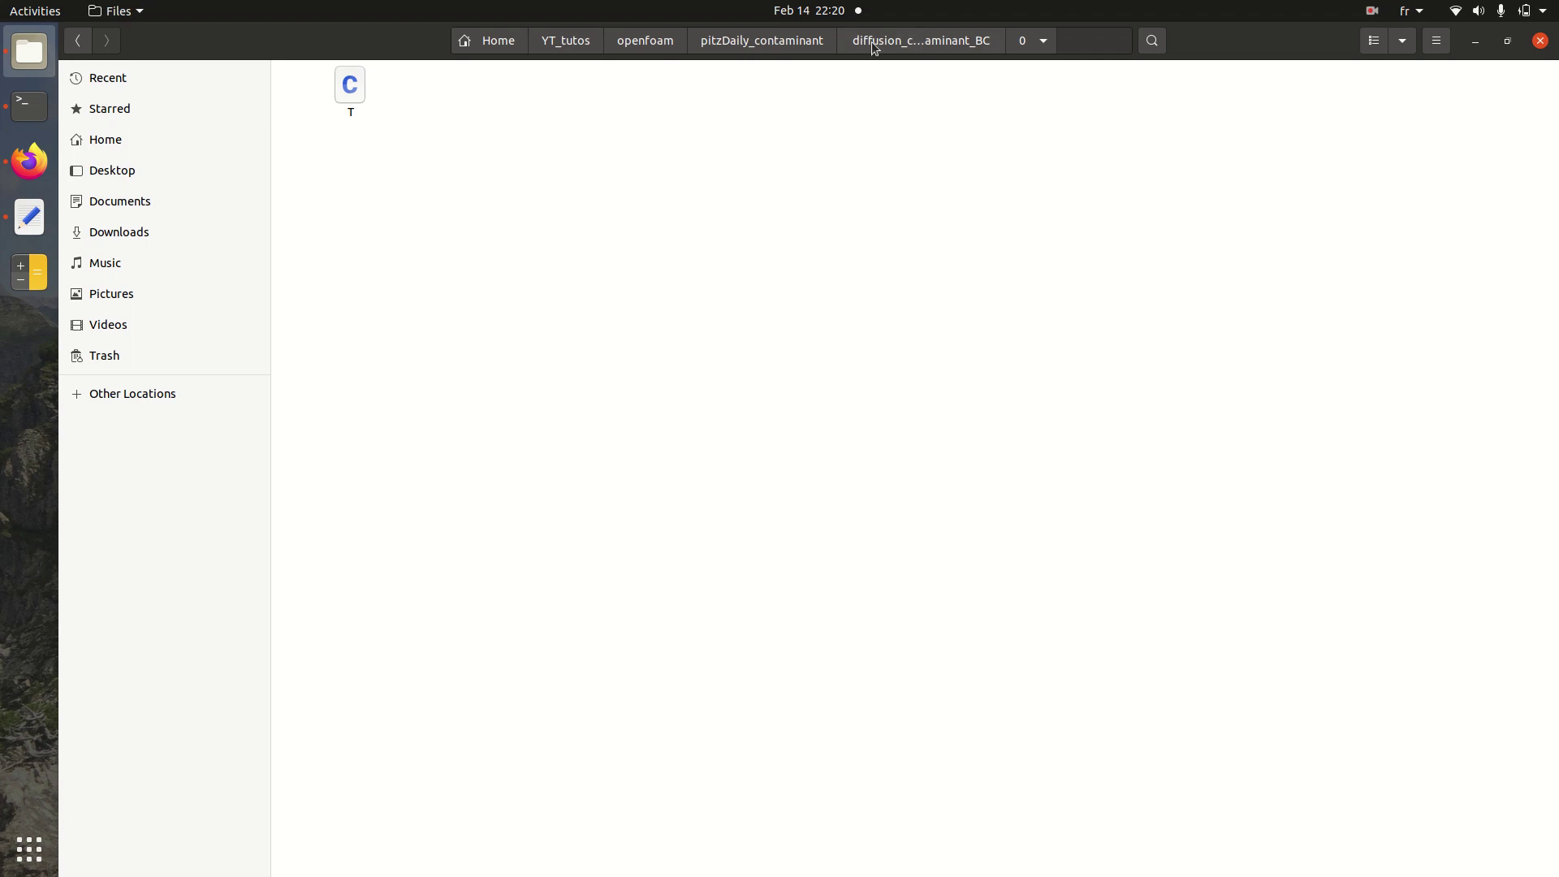
Step: Open pitzDaily's 0.1 U file and inspect its 12225-vector nonuniform velocity field
{"action": "left_click", "coordinate": [816, 43]}
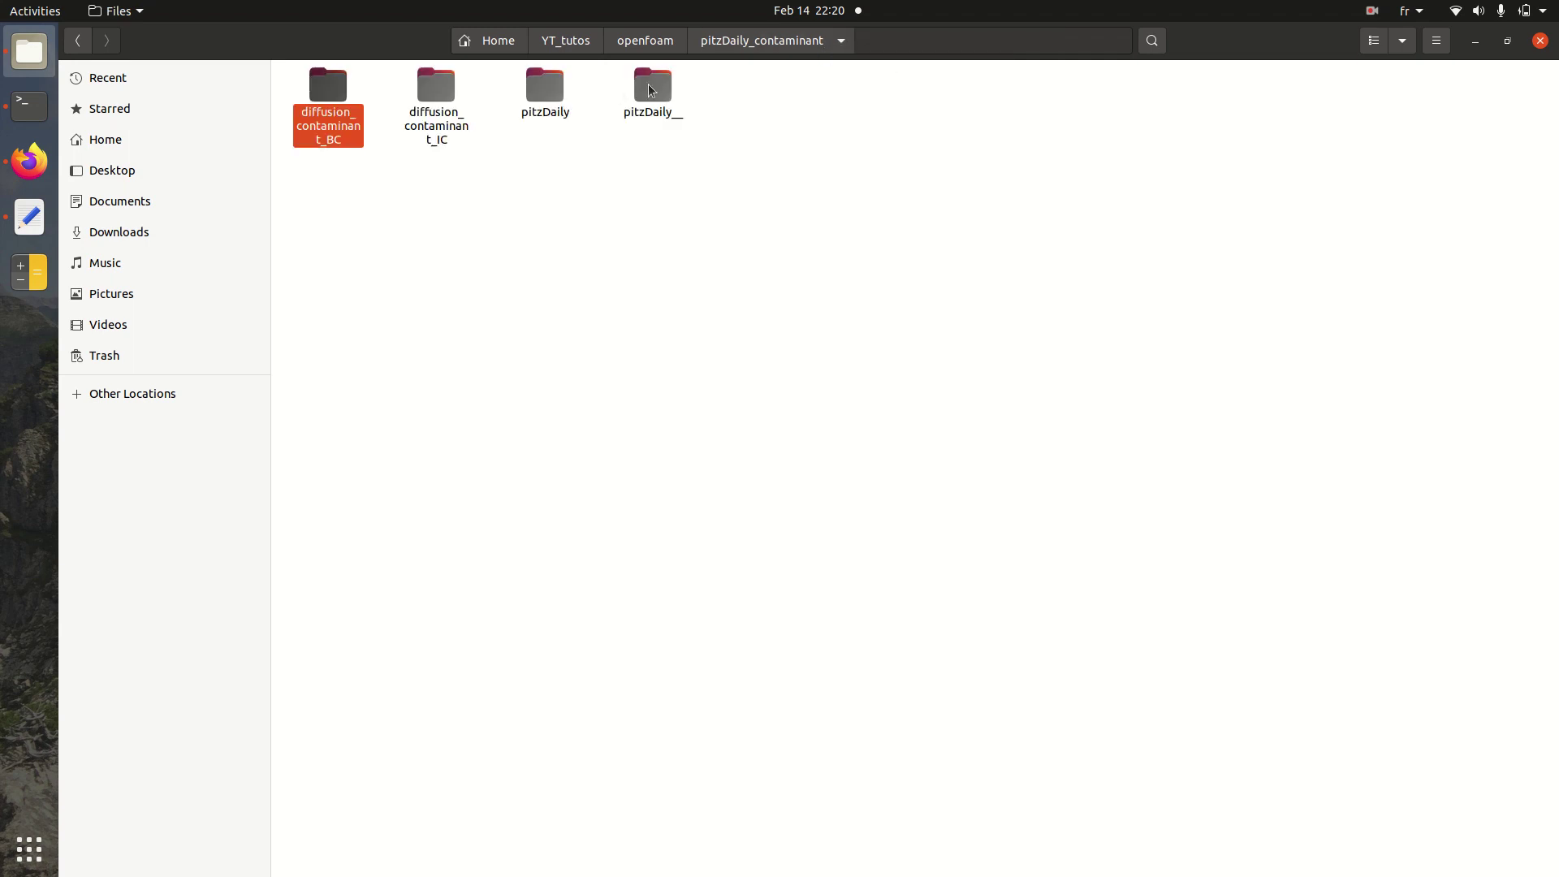
{"action": "double_click", "coordinate": [554, 99]}
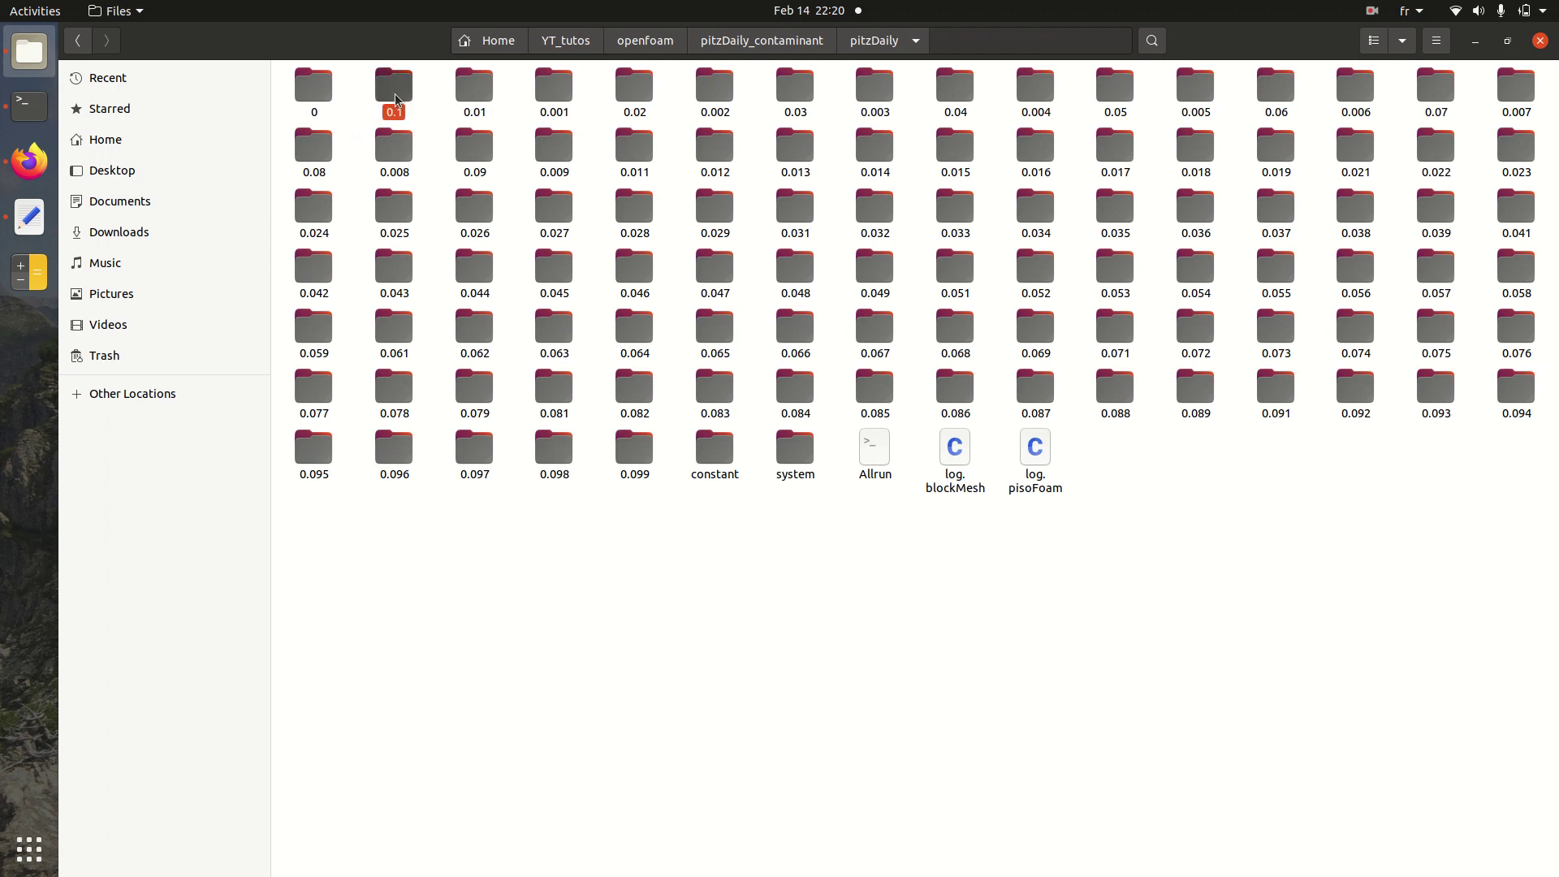
{"action": "double_click", "coordinate": [394, 94]}
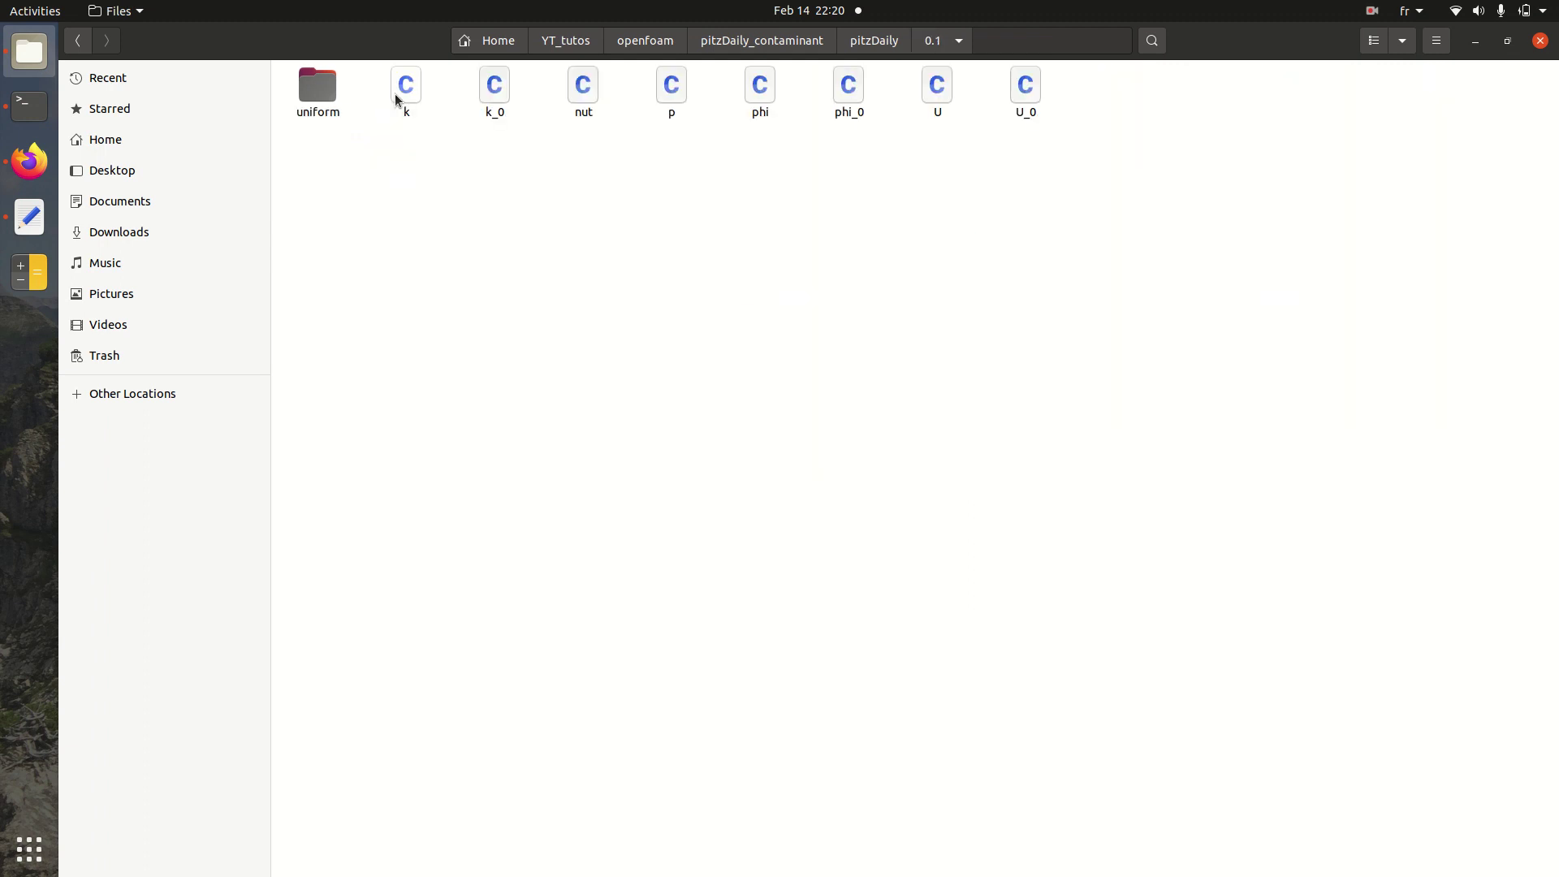
{"action": "left_click", "coordinate": [936, 93]}
{"action": "double_click", "coordinate": [936, 88]}
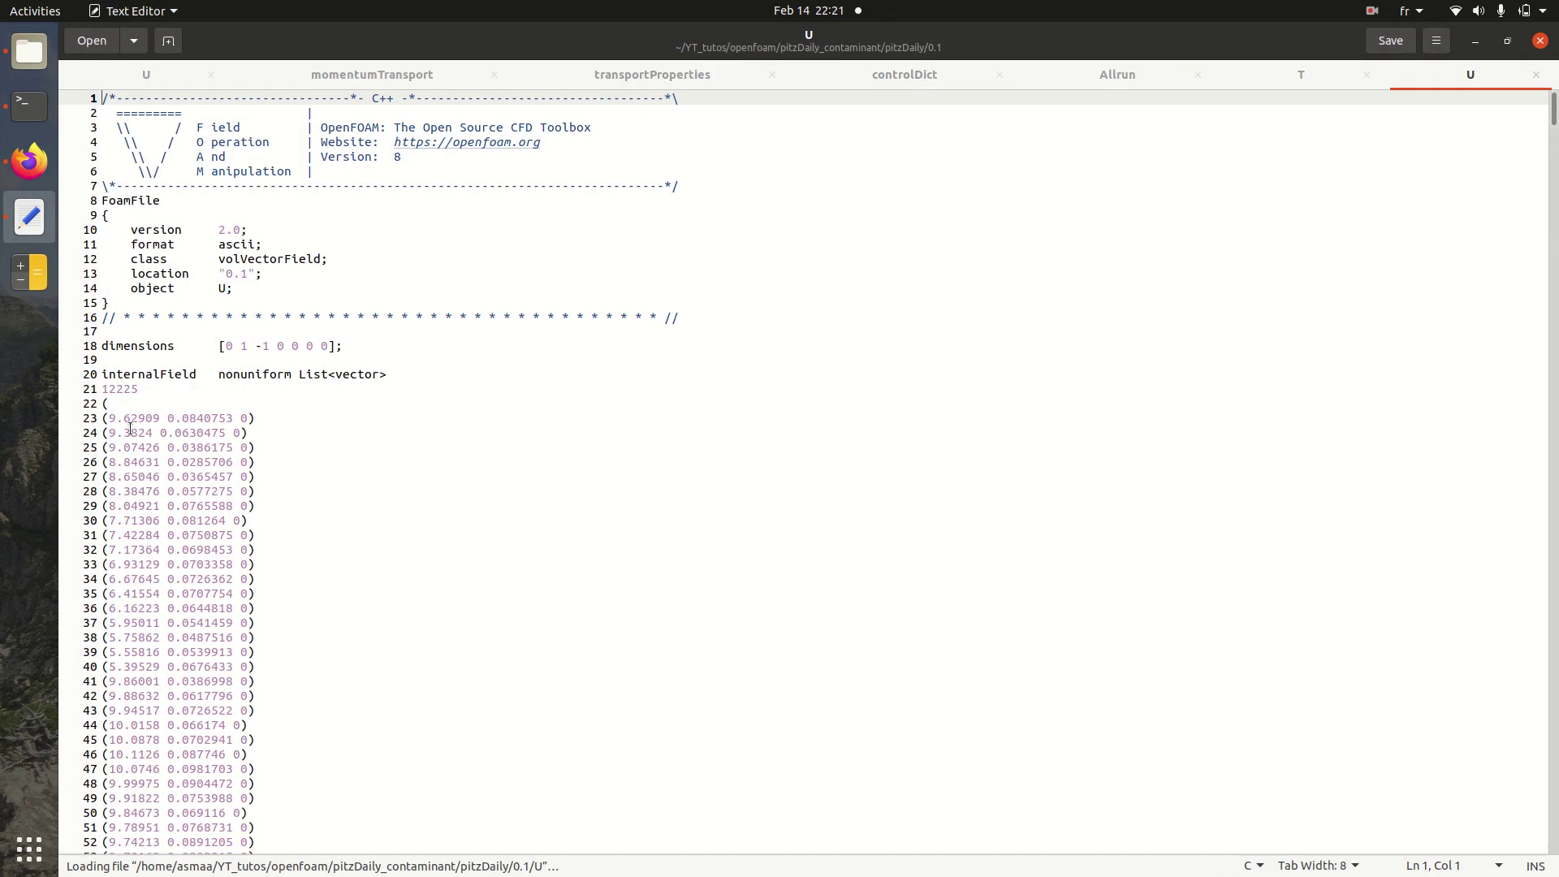
{"action": "left_click_drag", "start_coordinate": [122, 404], "coordinate": [255, 768]}
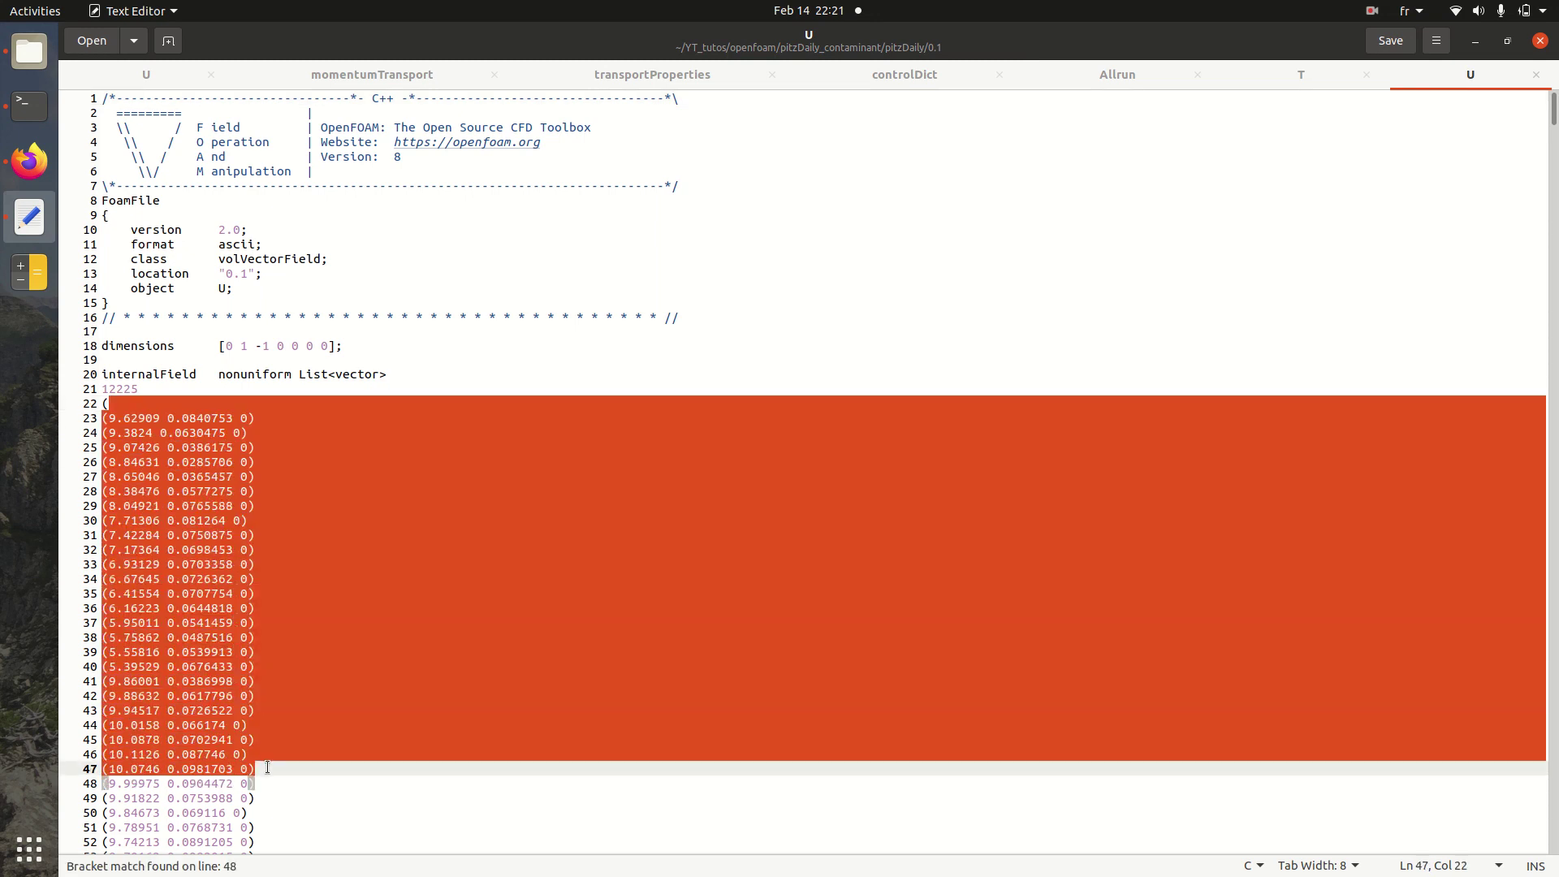
{"action": "key", "text": "Right"}
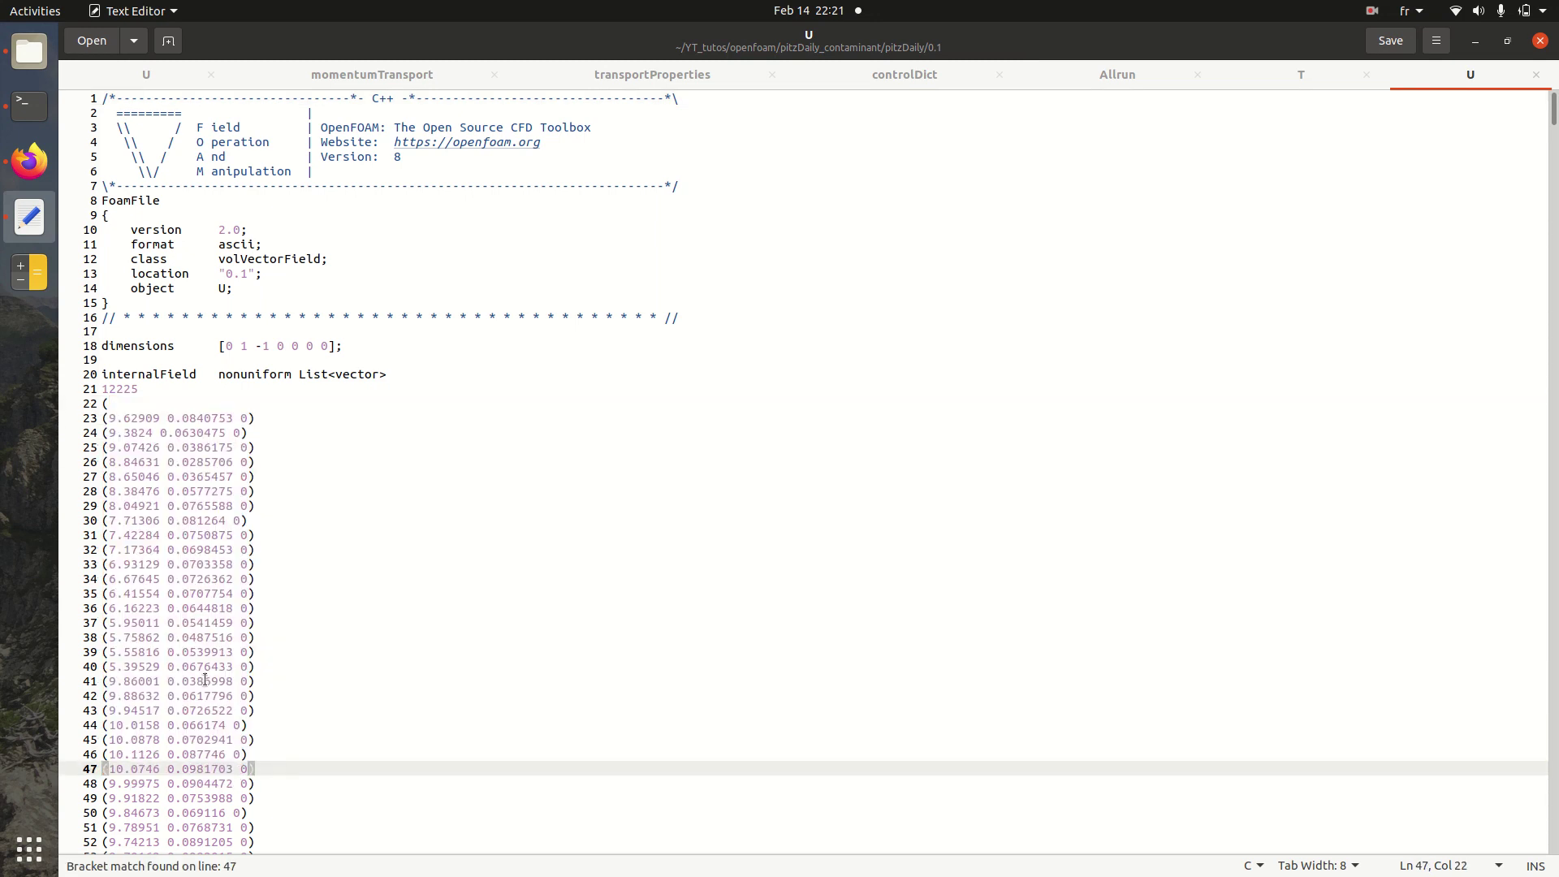
{"action": "left_click", "coordinate": [110, 390]}
{"action": "left_click_drag", "start_coordinate": [109, 391], "coordinate": [256, 849]}
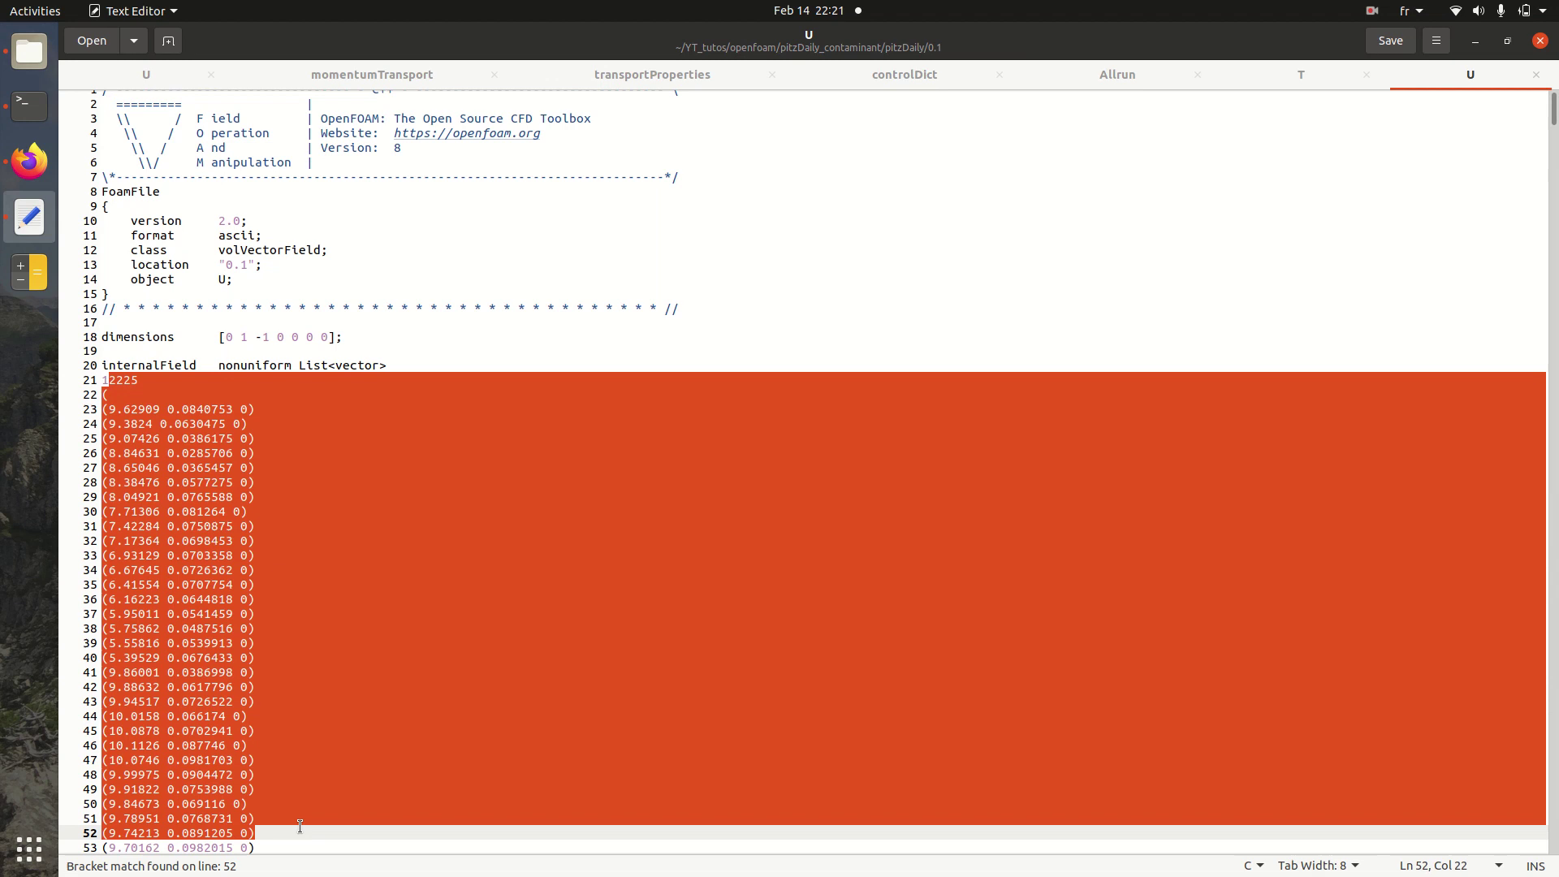
{"action": "key", "text": "Right"}
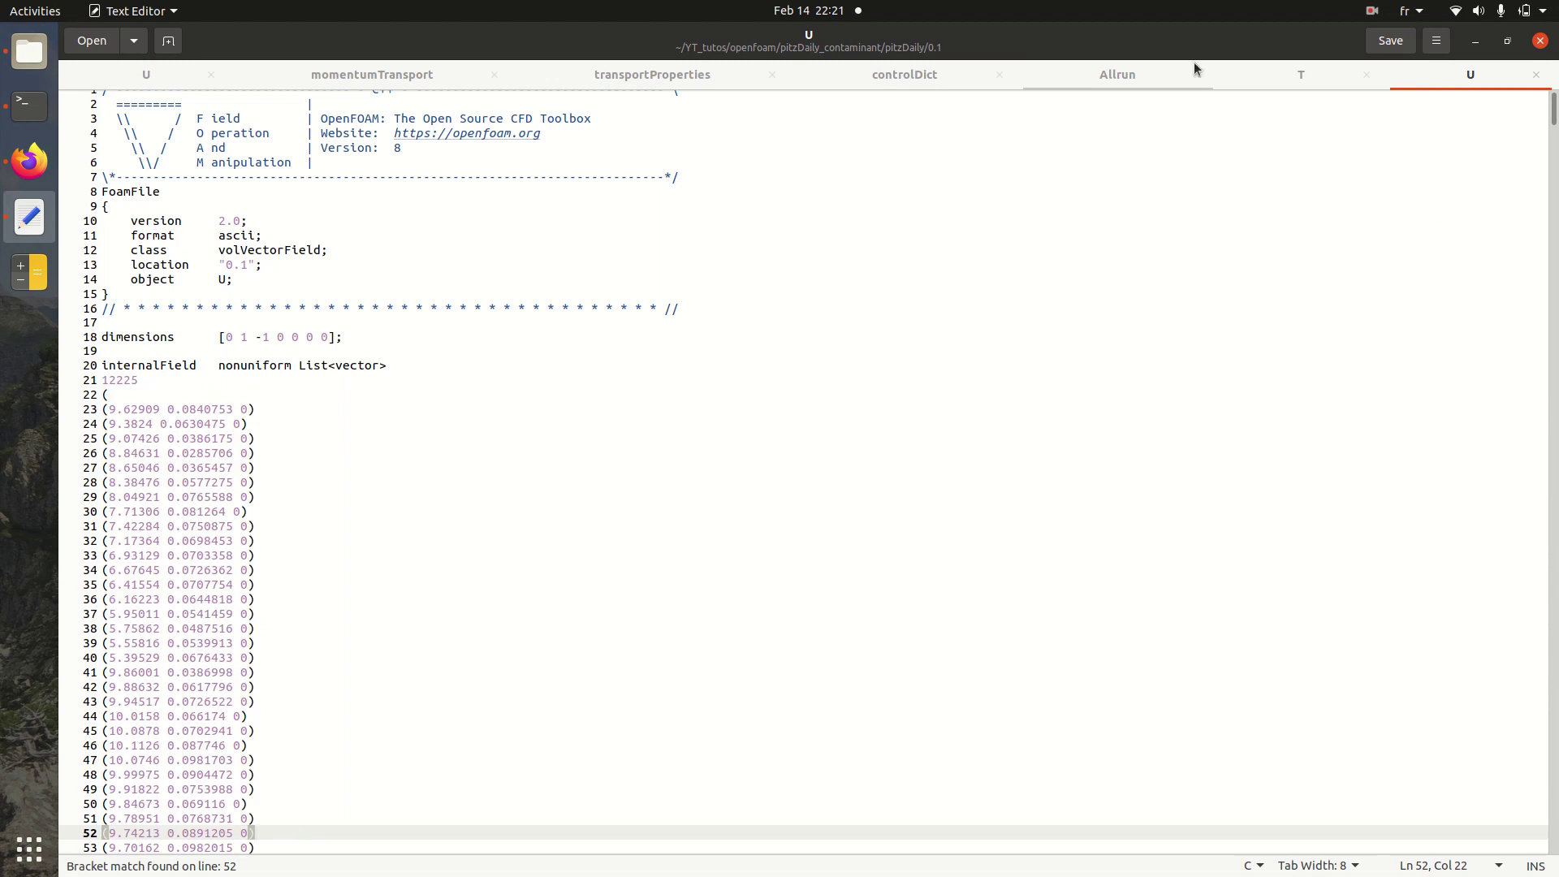
Step: Copy the 0.1 U file and open the diffusion_contaminant_BC case folder
{"action": "left_click", "coordinate": [50, 47]}
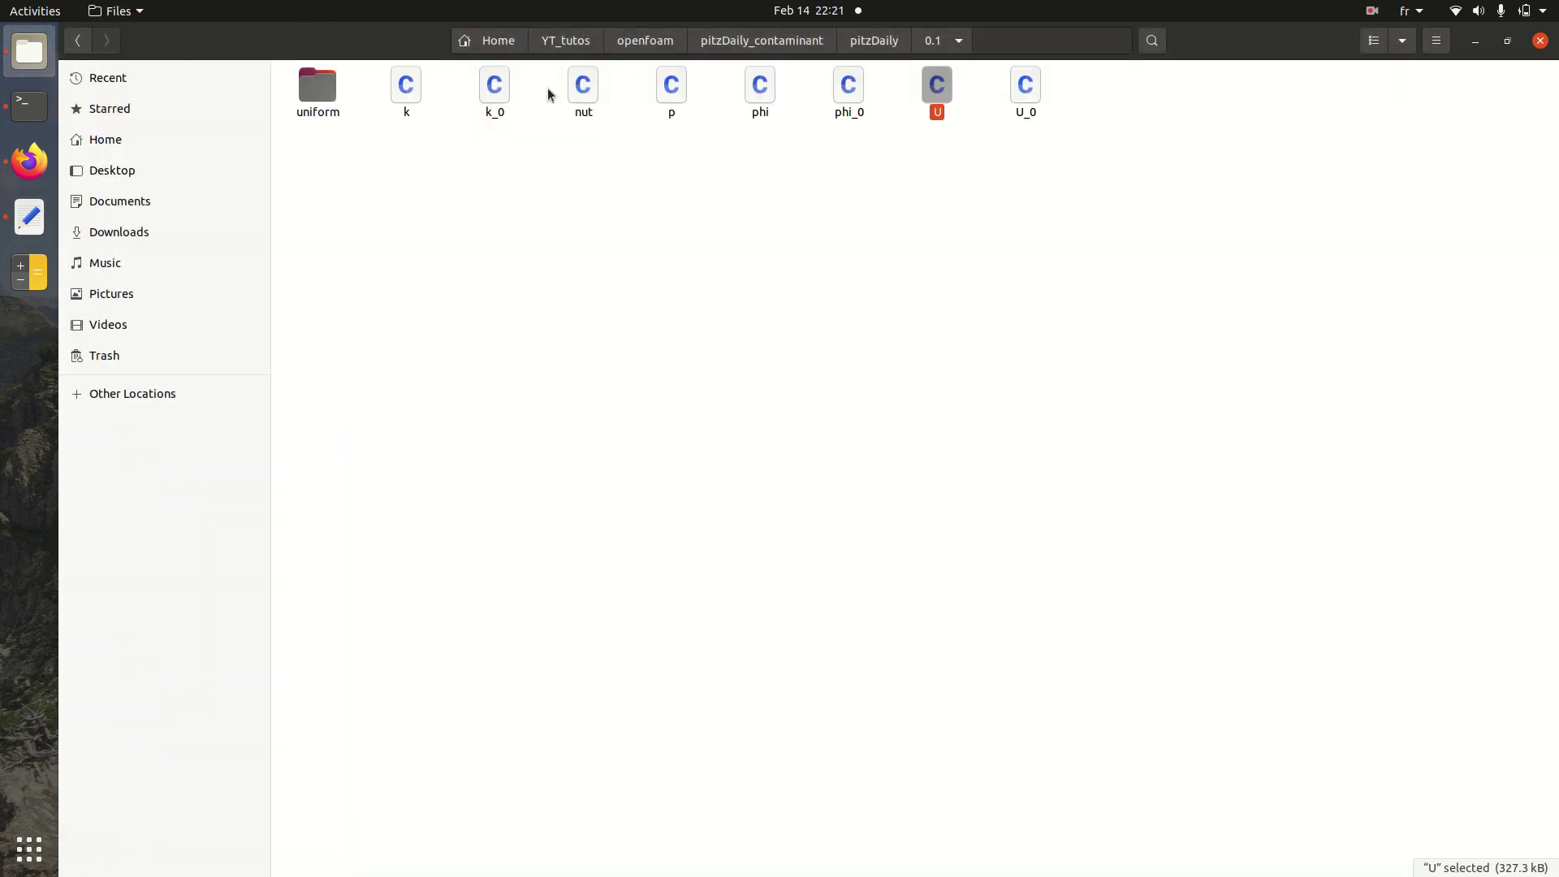
{"action": "right_click", "coordinate": [937, 84]}
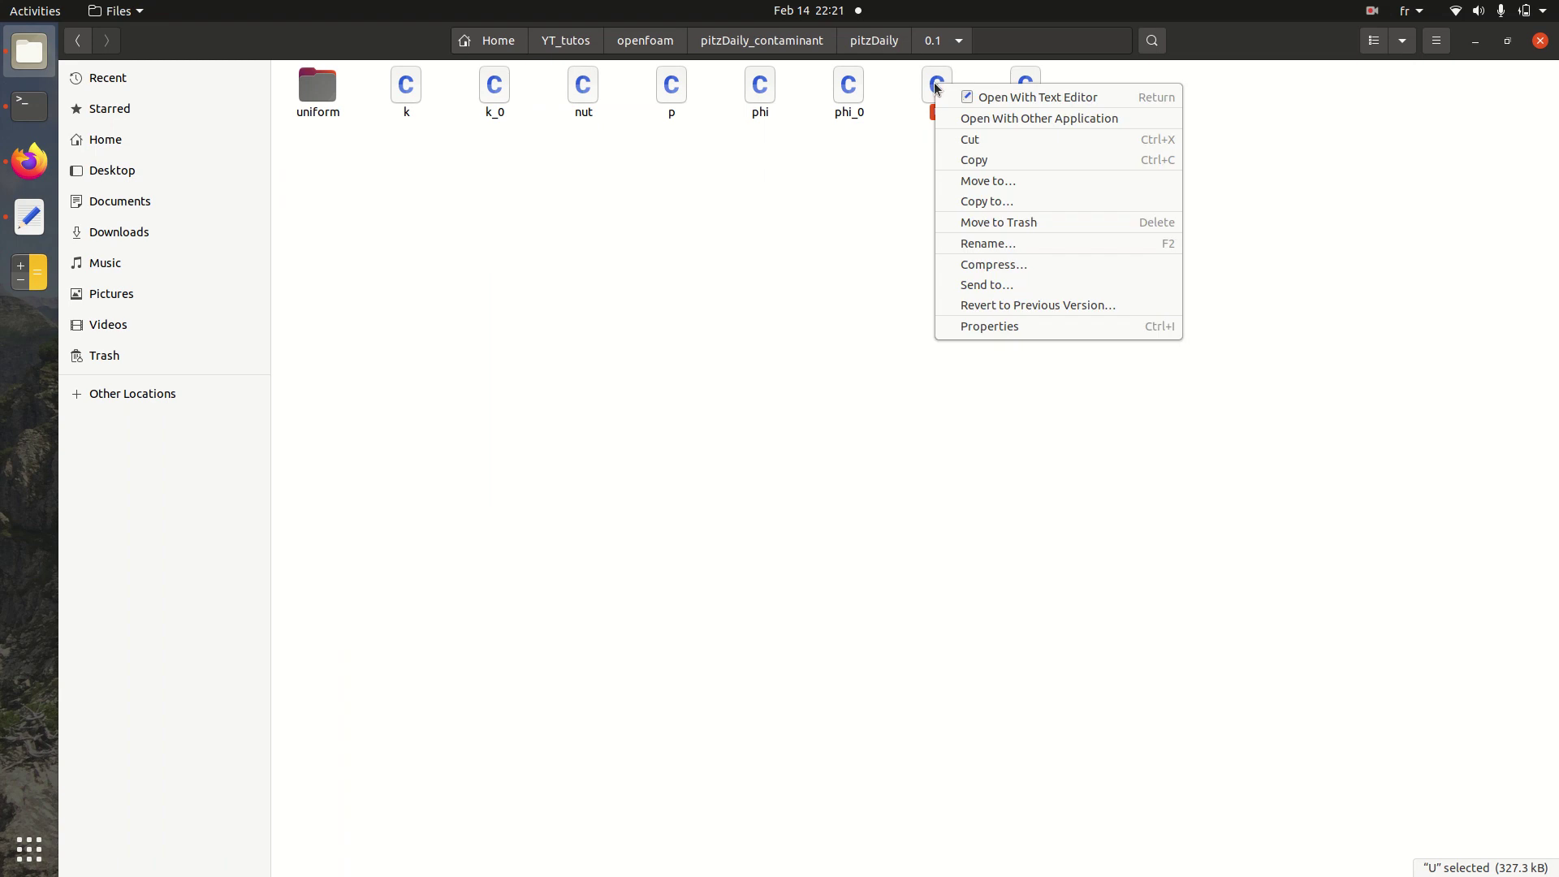
{"action": "left_click", "coordinate": [977, 161]}
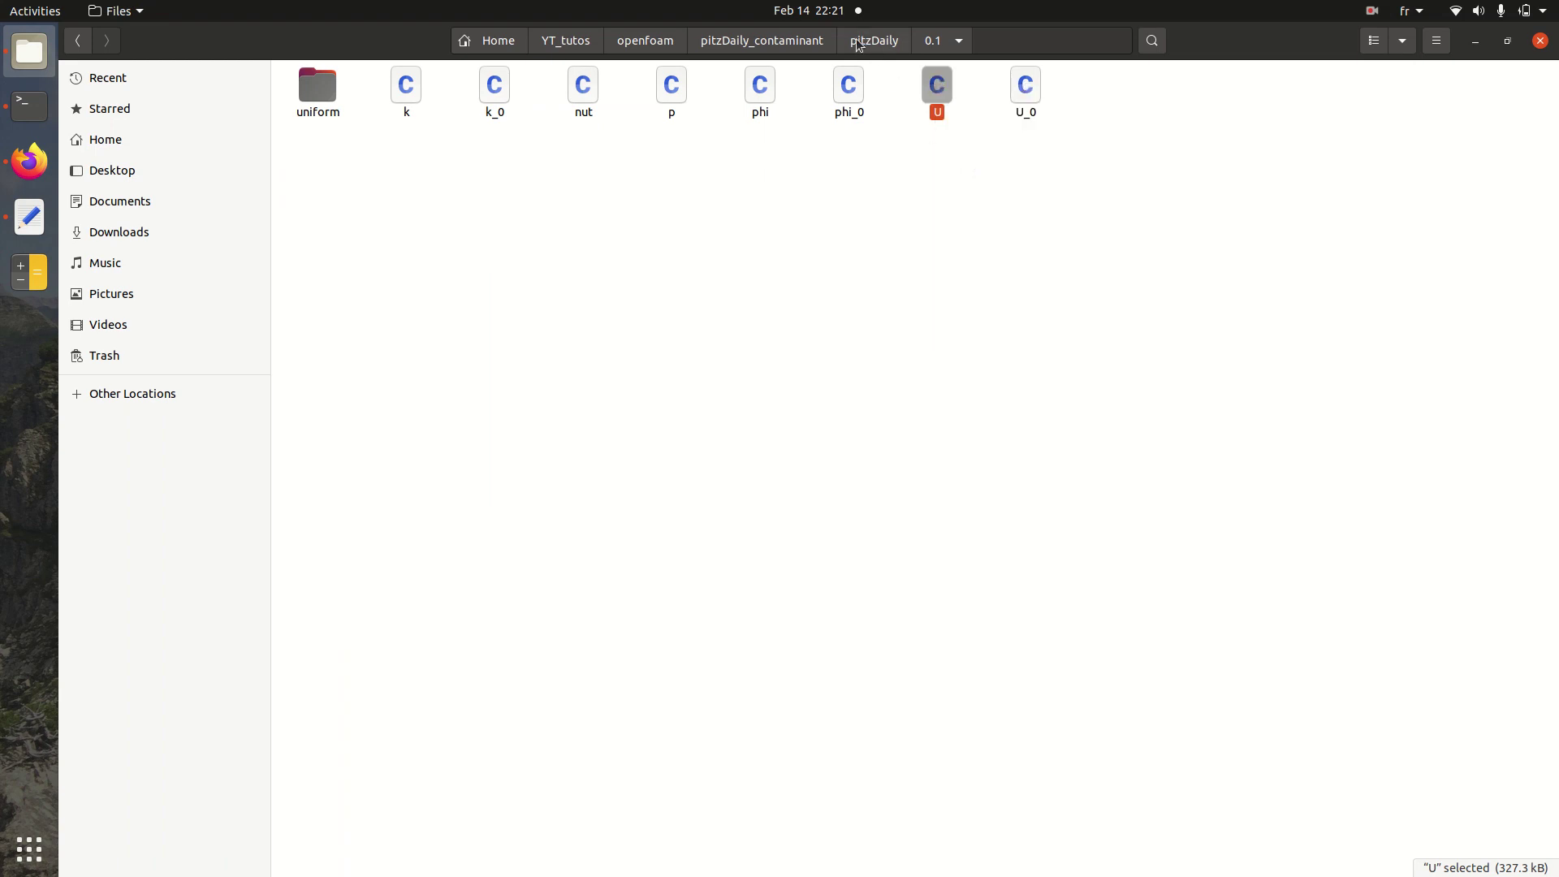
{"action": "left_click", "coordinate": [784, 41]}
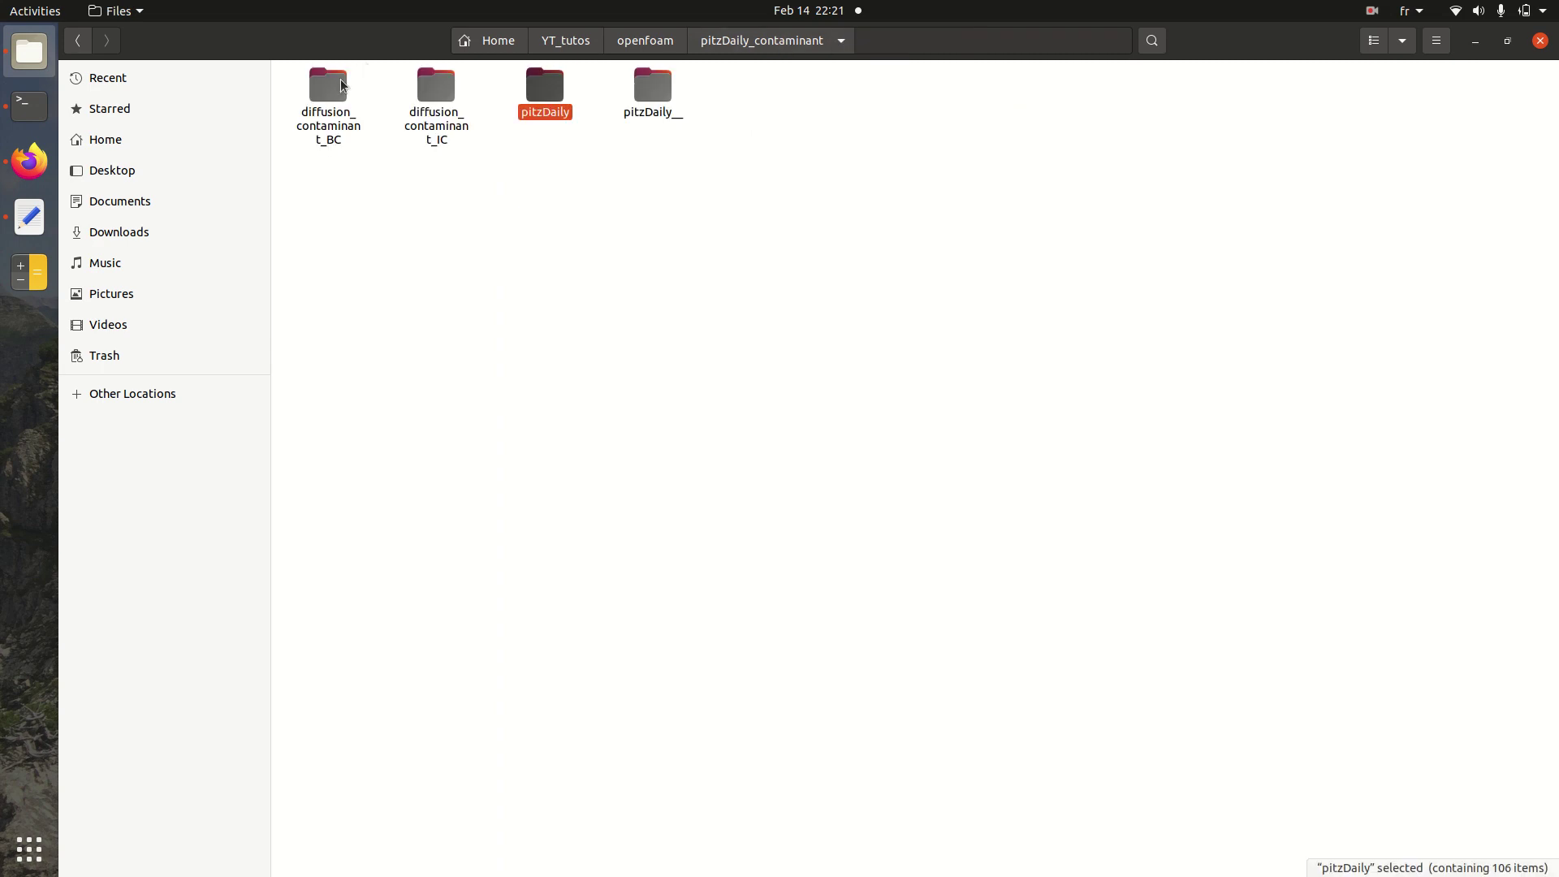
{"action": "double_click", "coordinate": [337, 85]}
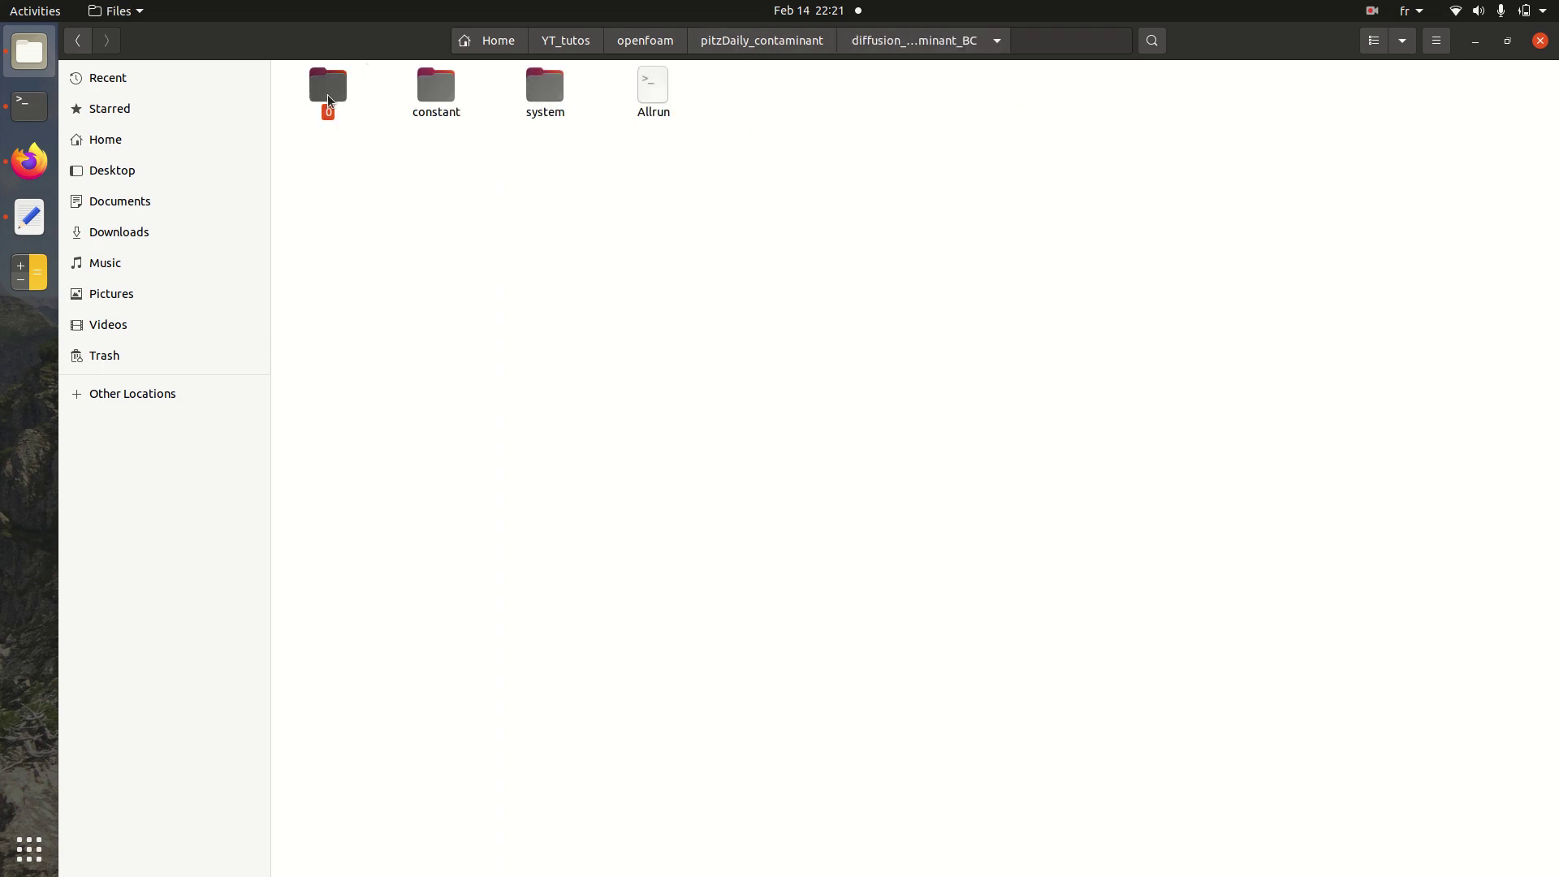
Step: Open the diffusion_contaminant_BC case's 0 folder to receive the copied U file
{"action": "double_click", "coordinate": [338, 95]}
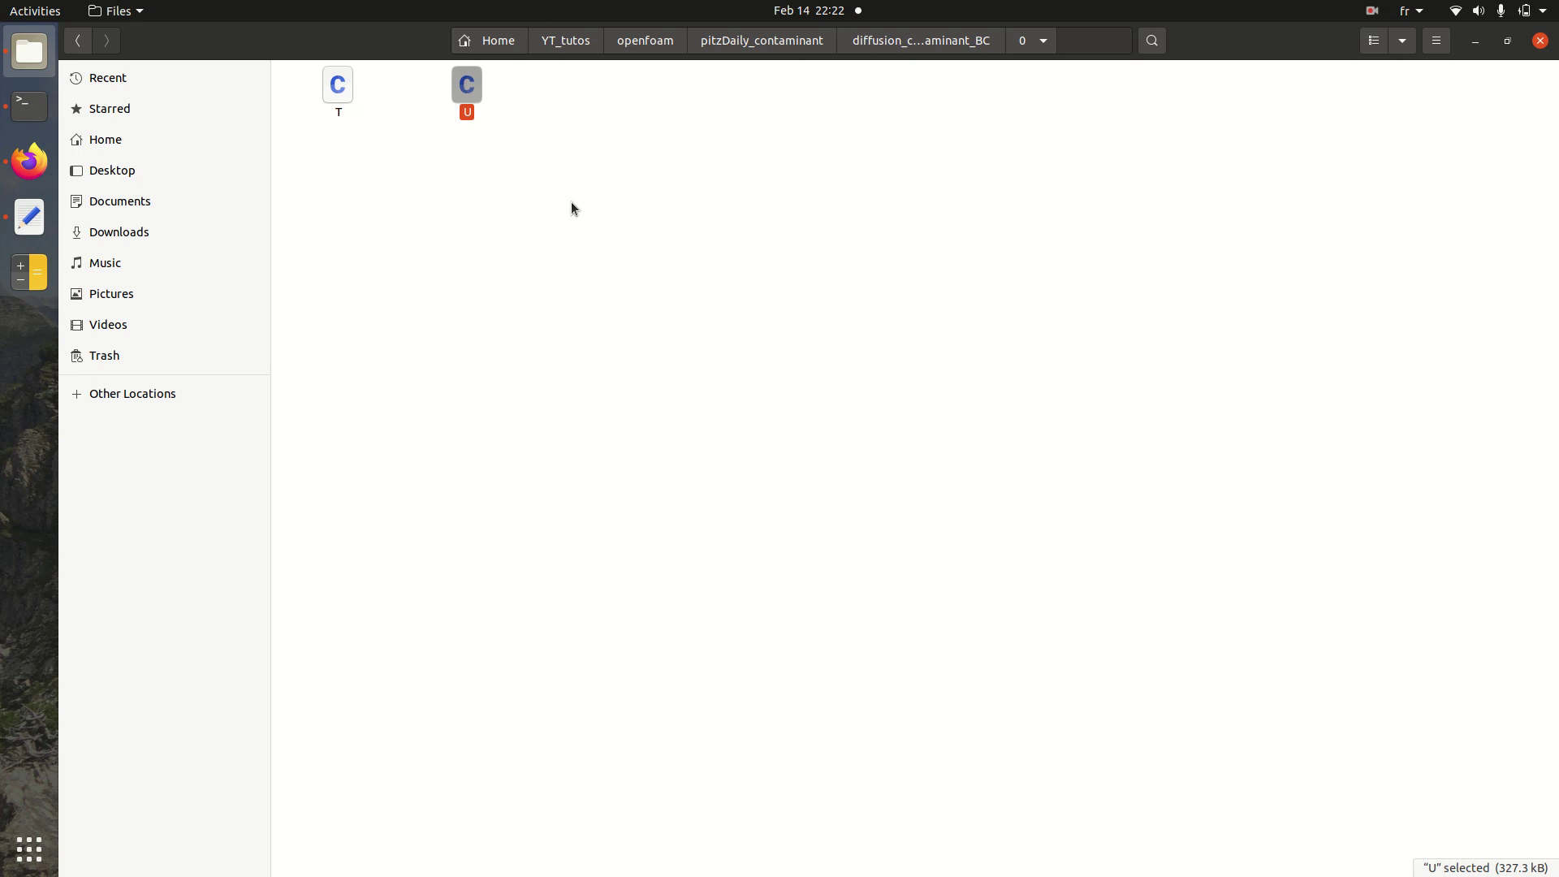
Step: Open constant/transportProperties and highlight the diffusivity DT value 0.01
{"action": "left_click", "coordinate": [945, 43]}
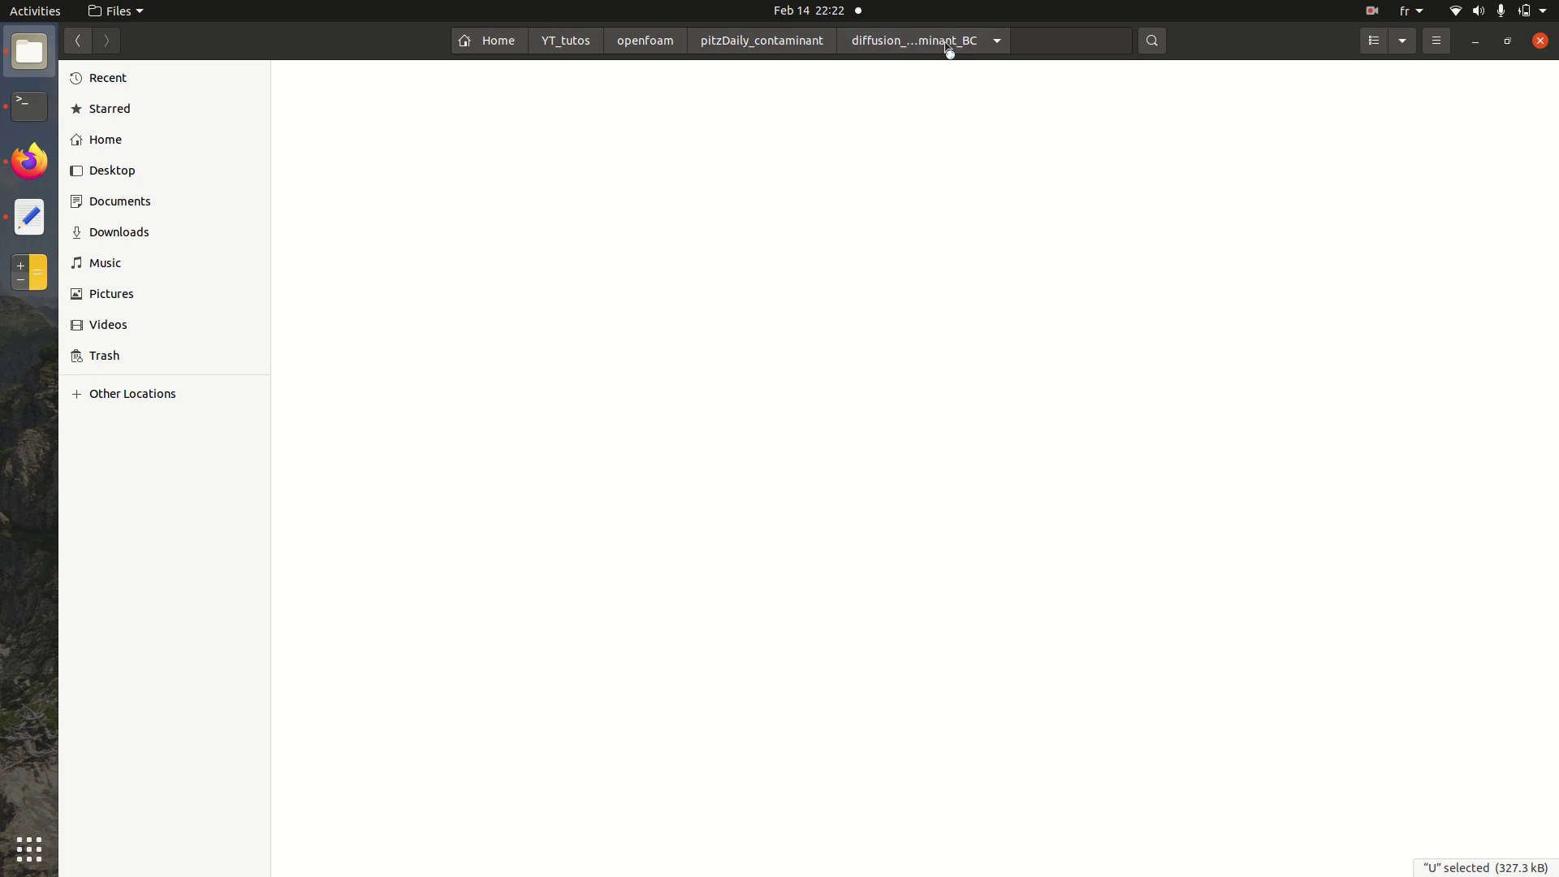
{"action": "key", "text": "Right"}
{"action": "key", "text": "Return"}
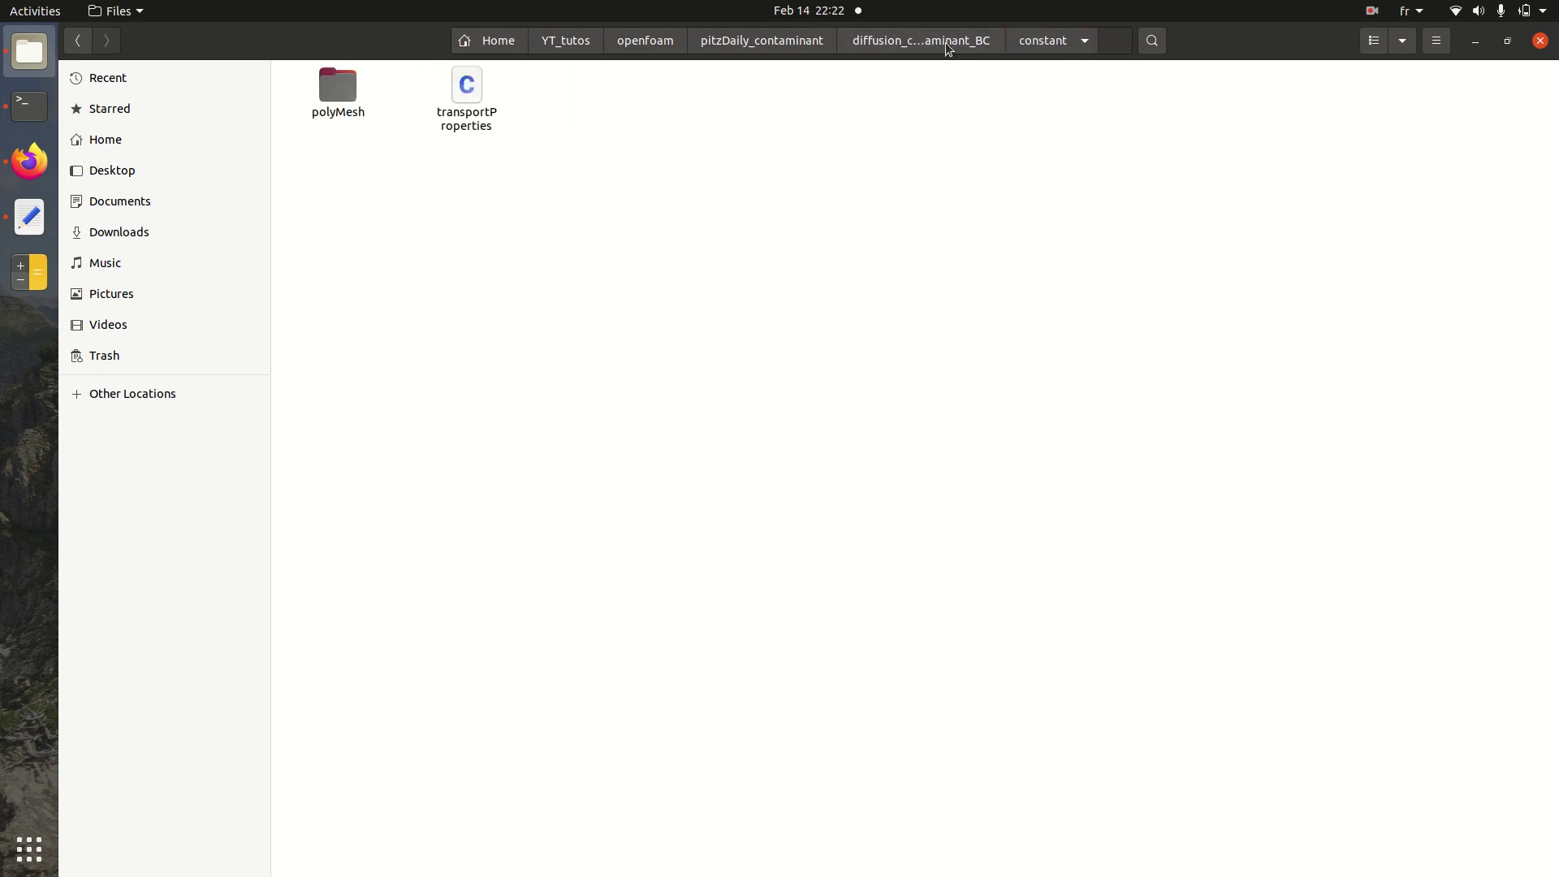
{"action": "key", "text": "Right"}
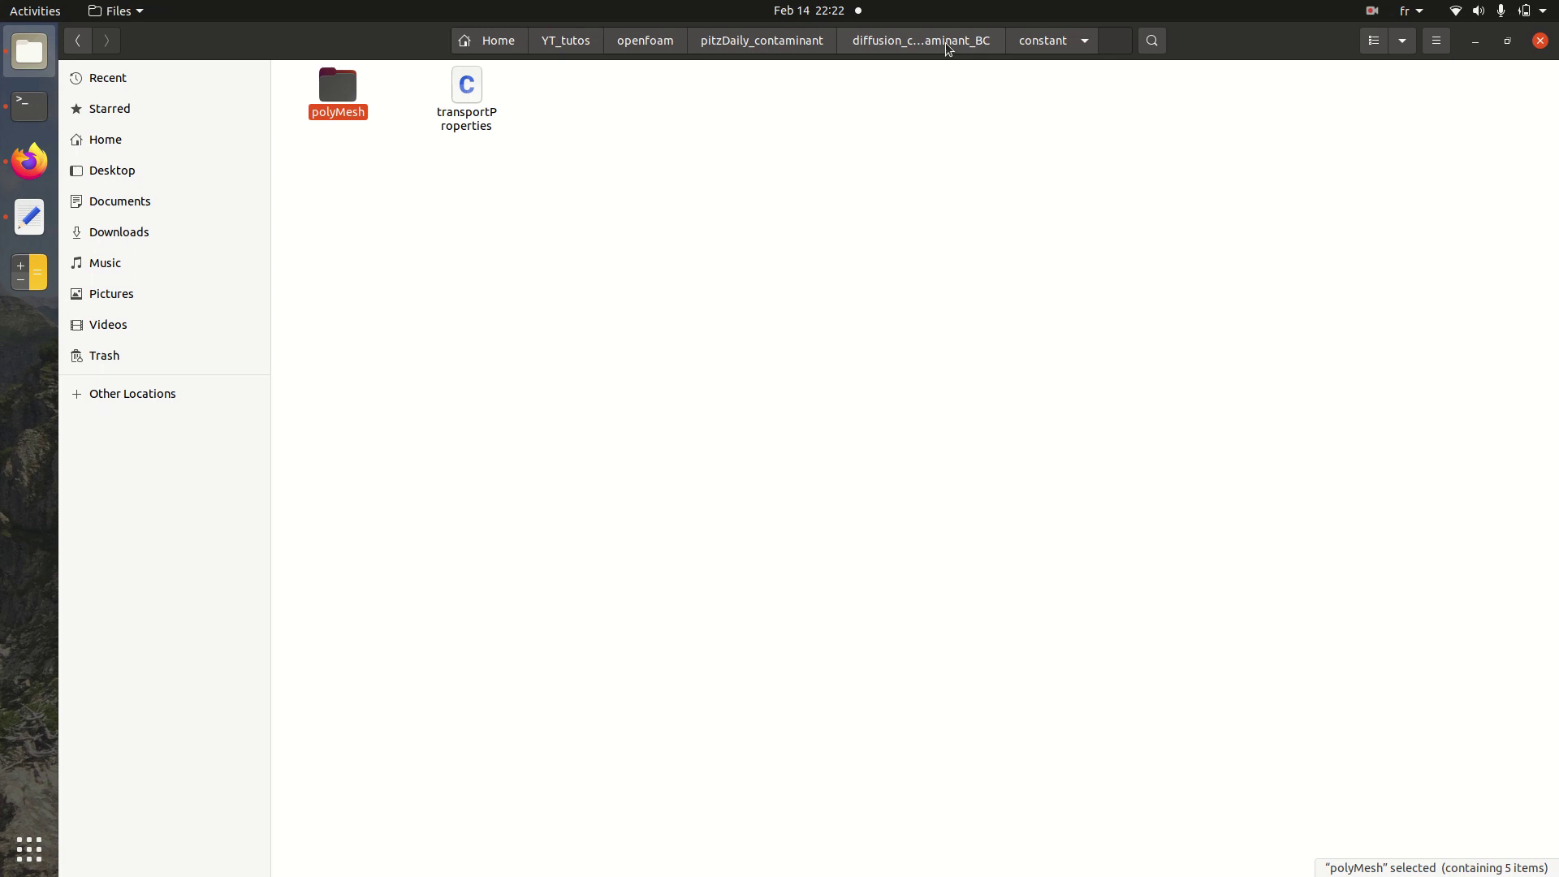
{"action": "key", "text": "Right"}
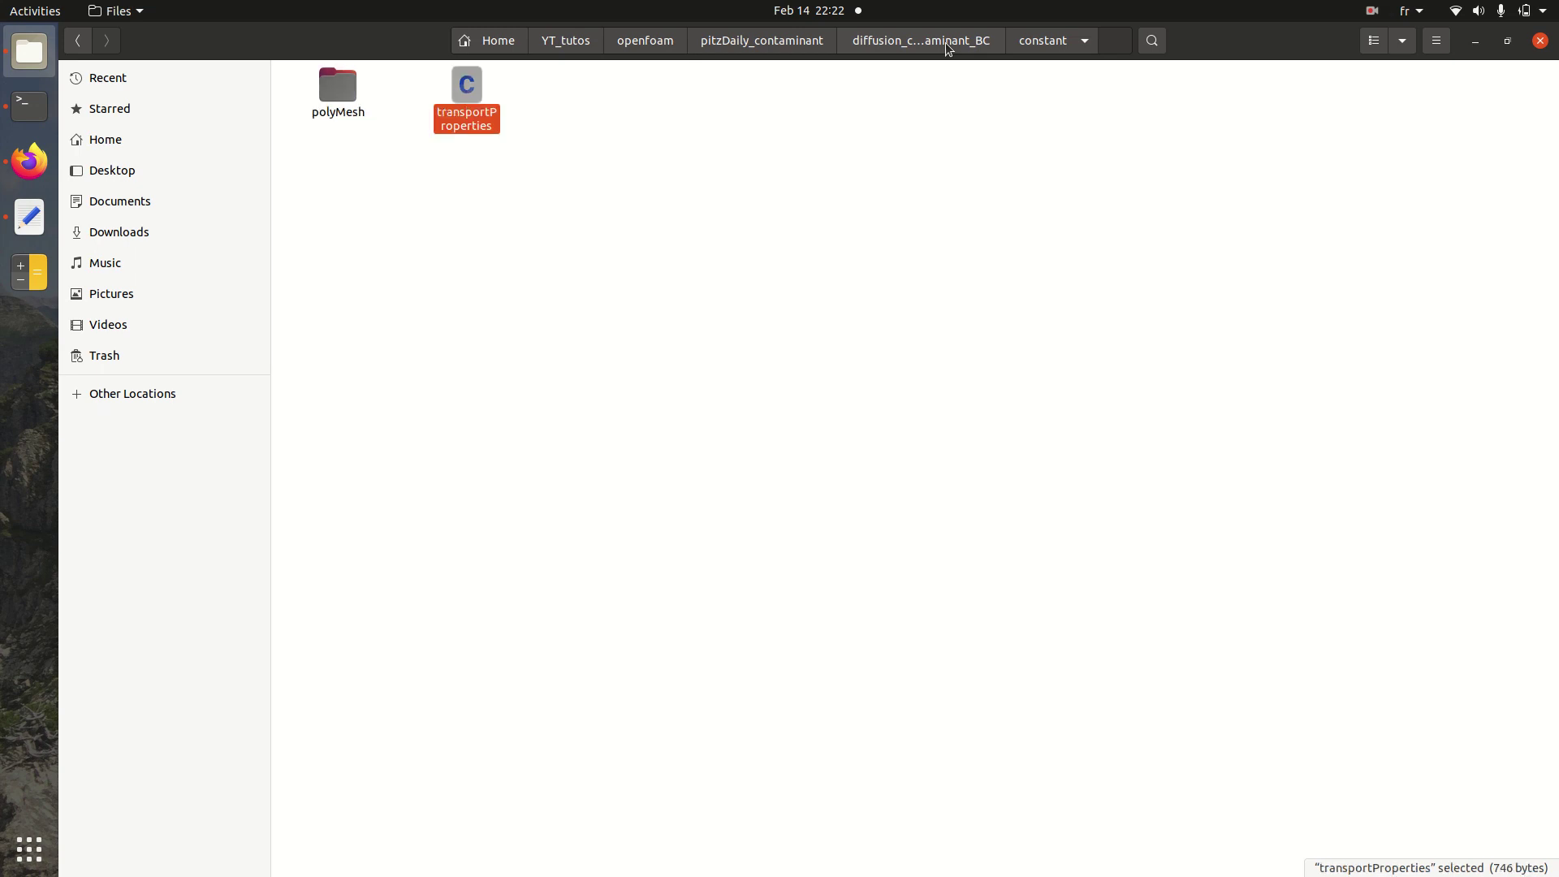
{"action": "key", "text": "Return"}
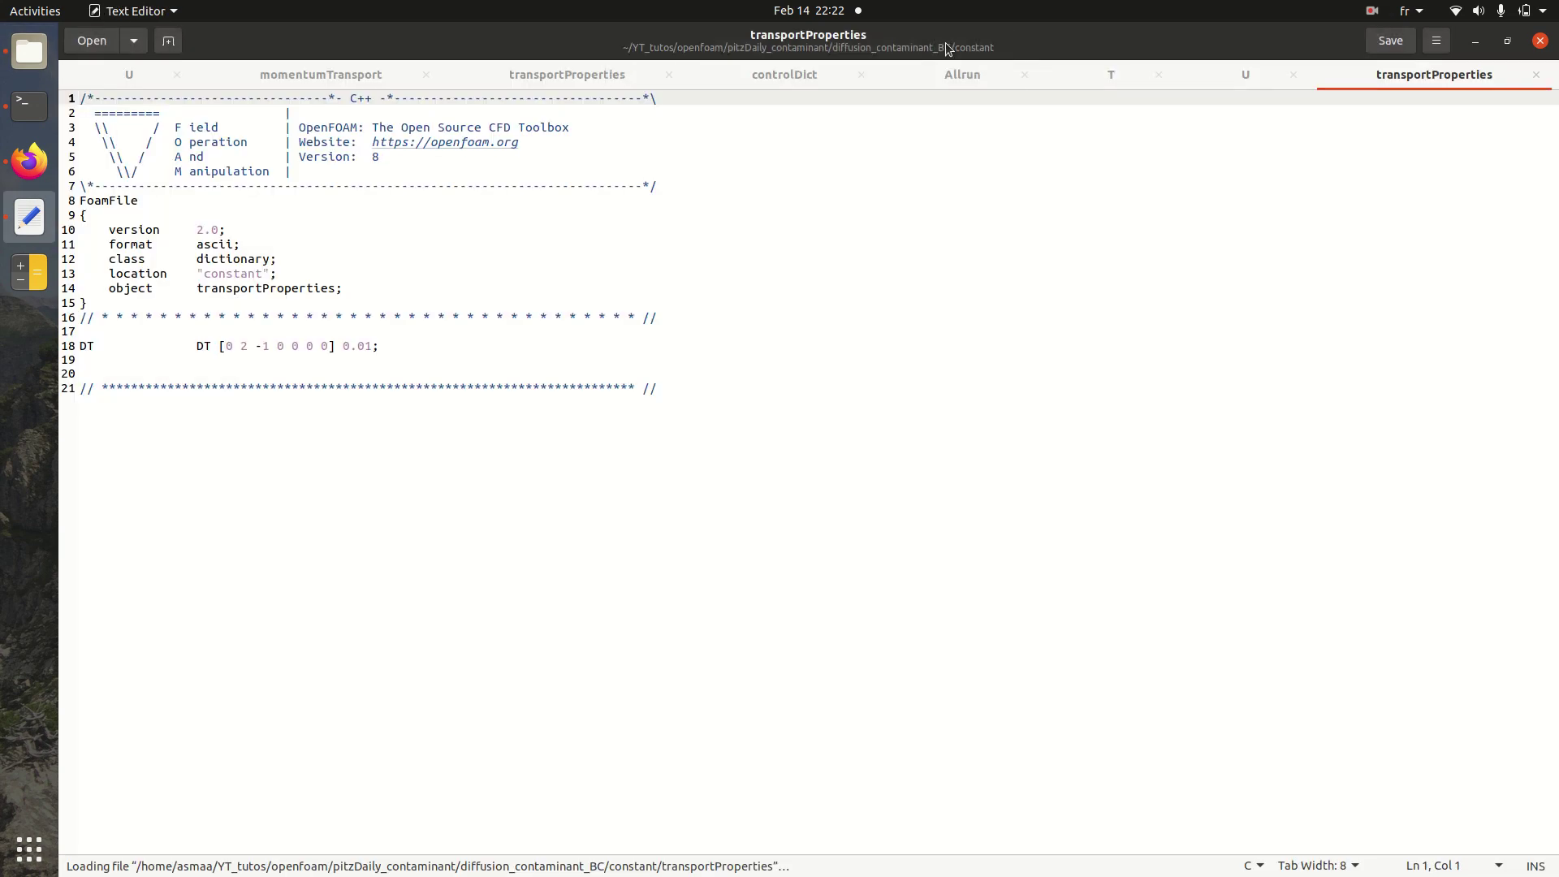
{"action": "left_click_drag", "start_coordinate": [80, 346], "coordinate": [233, 346]}
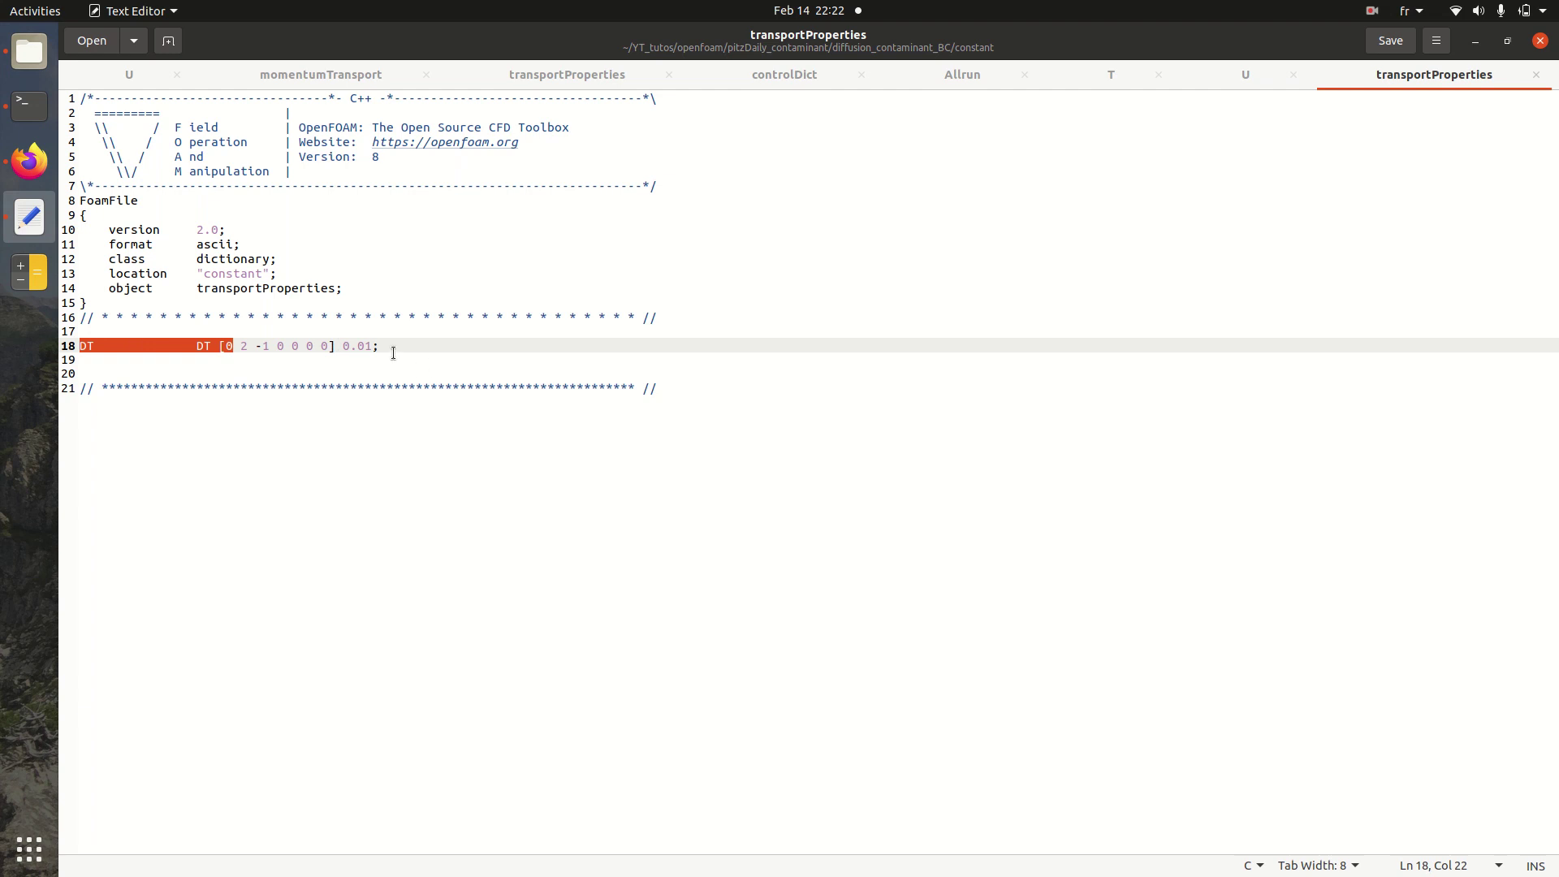
{"action": "left_click", "coordinate": [345, 347]}
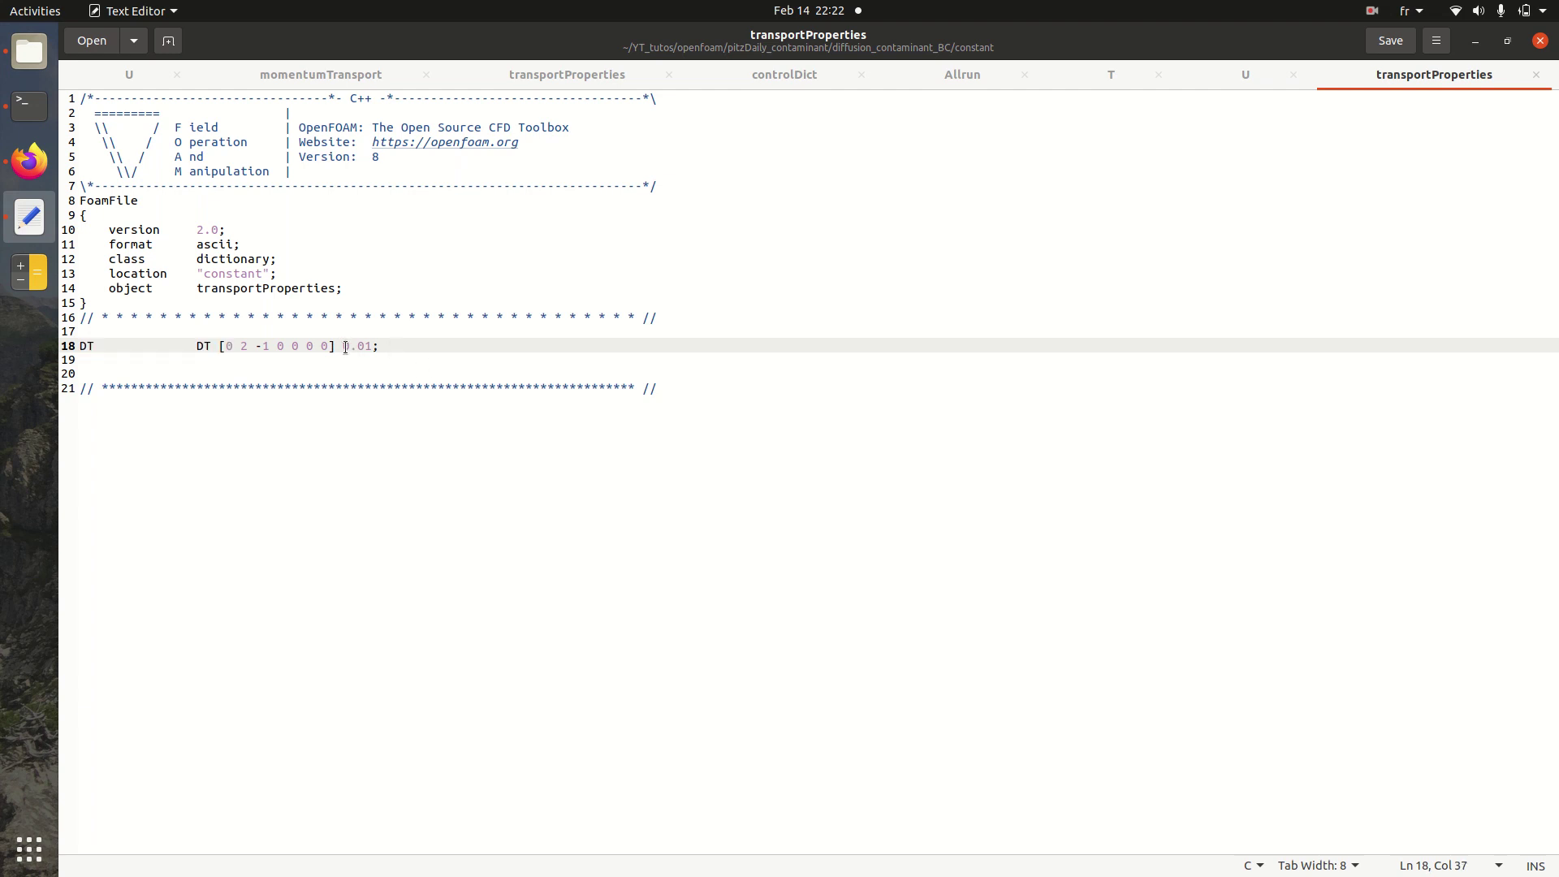
{"action": "left_click_drag", "start_coordinate": [345, 348], "coordinate": [372, 346]}
{"action": "left_click", "coordinate": [29, 51]}
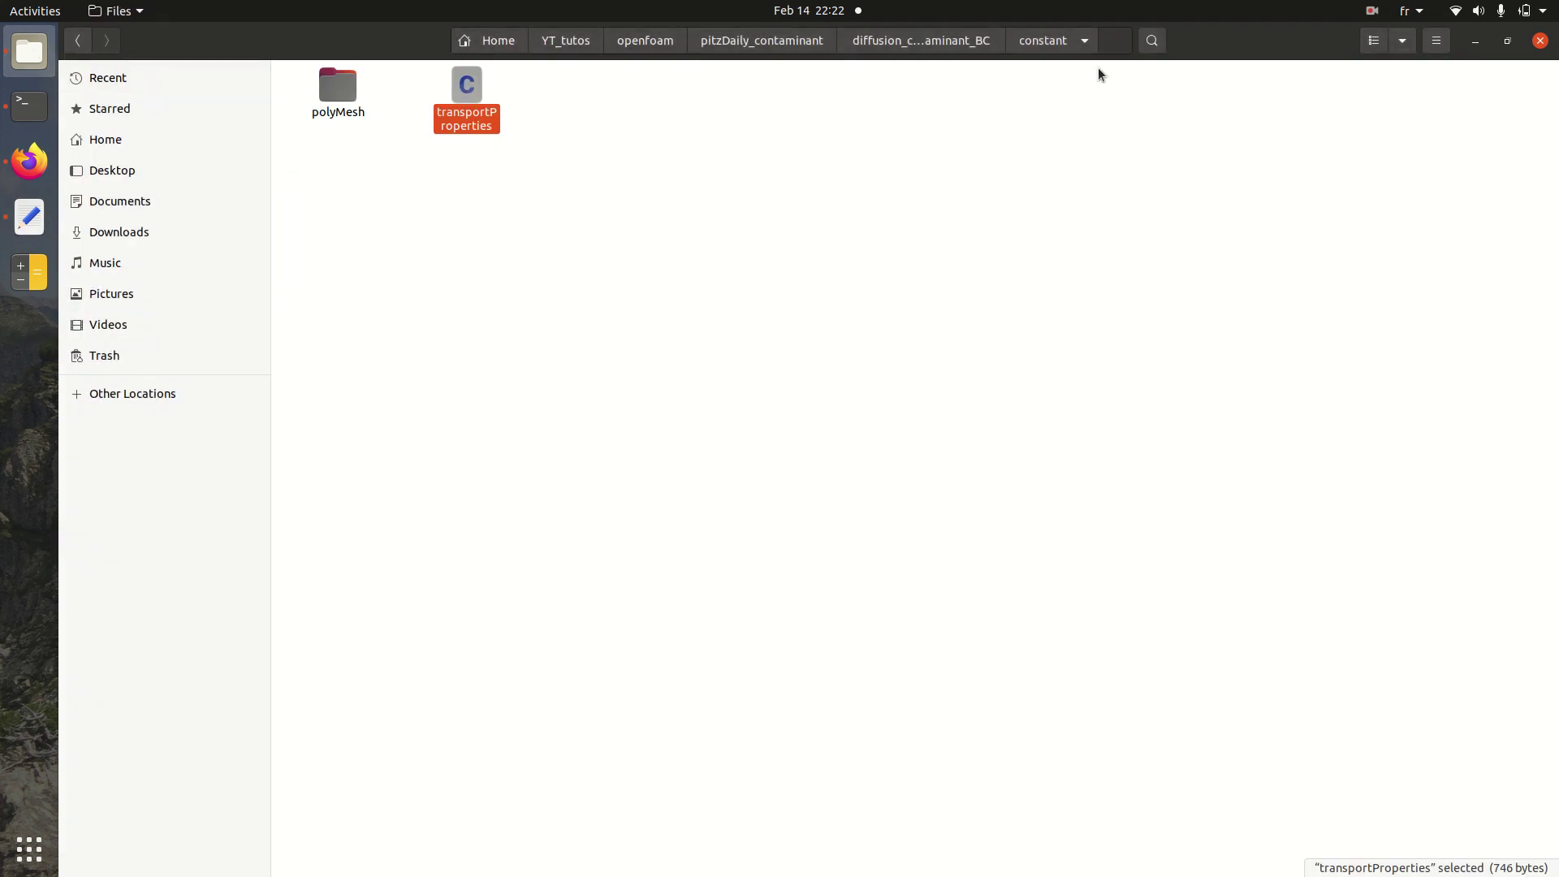
Step: Open system/controlDict and highlight the seven probe locations and the probed field T
{"action": "left_click", "coordinate": [997, 49]}
{"action": "key", "text": "Return"}
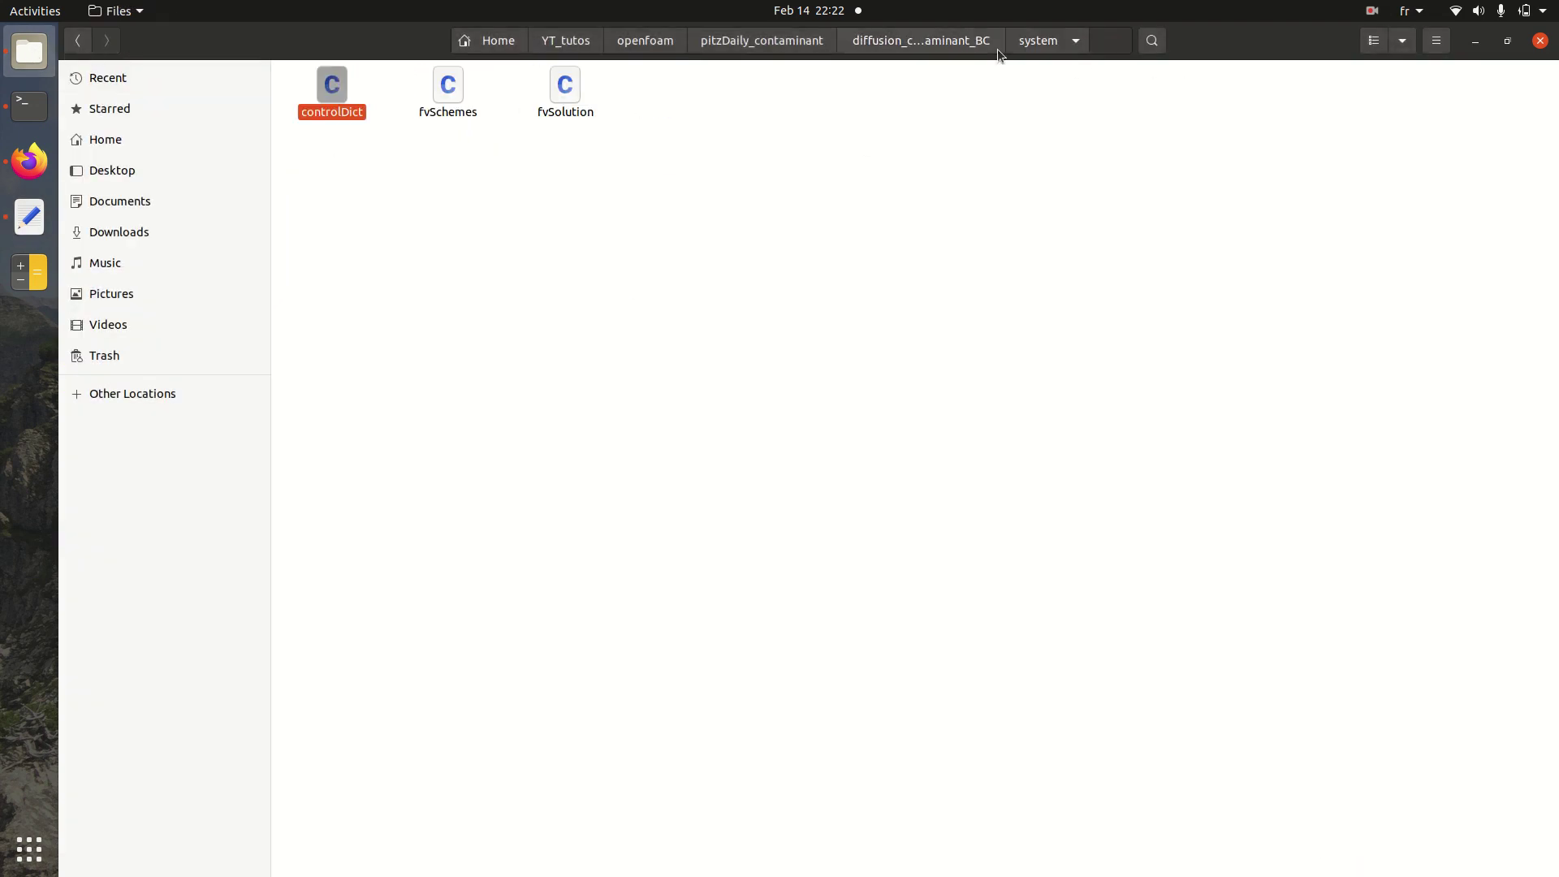
{"action": "key", "text": "Return"}
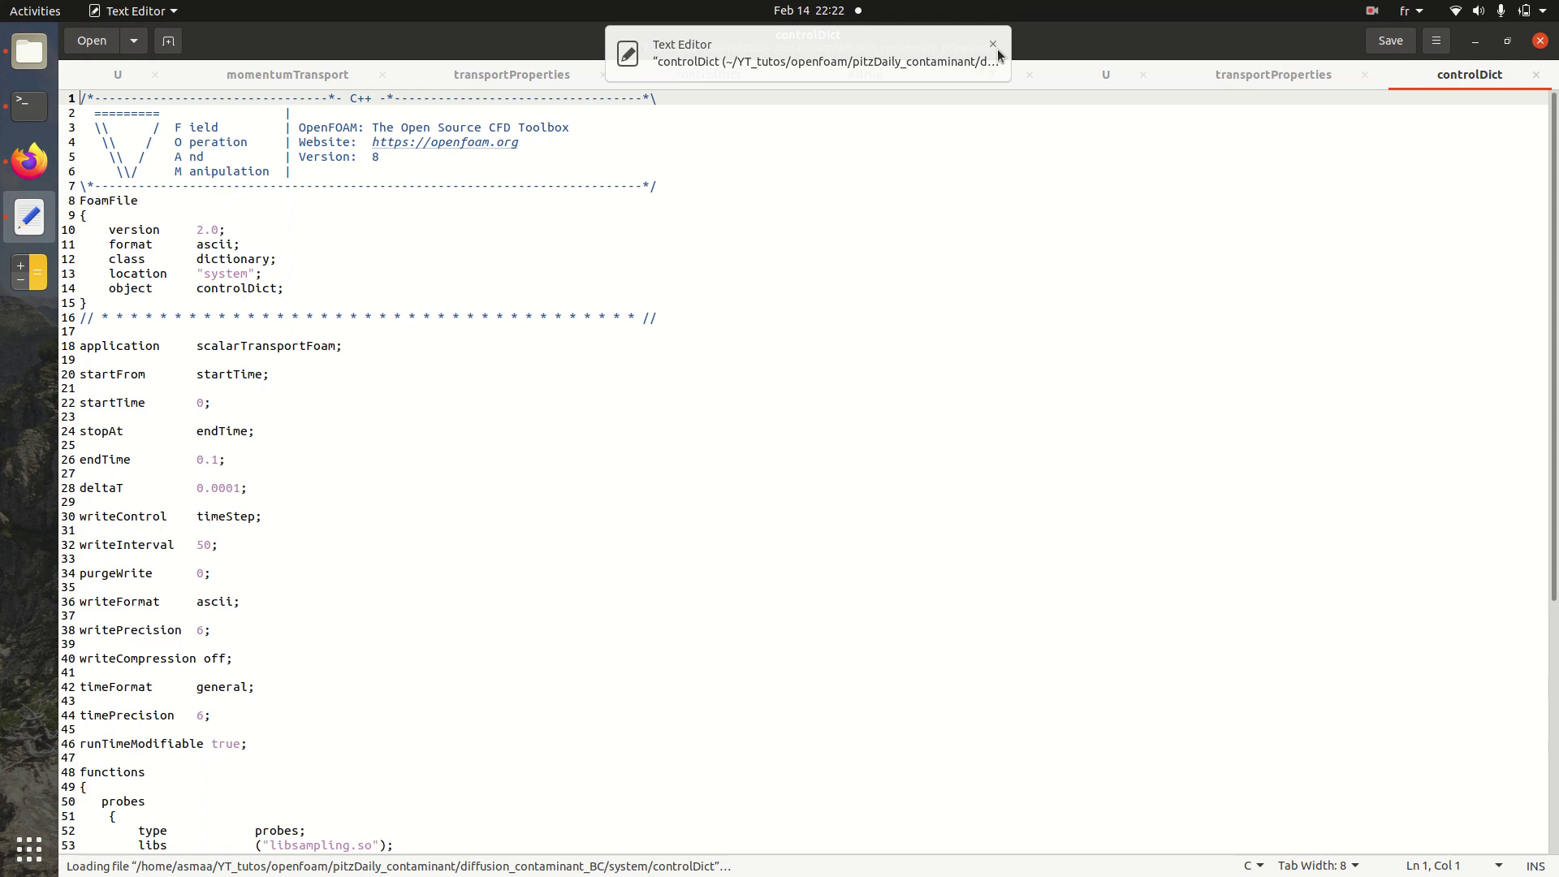
{"action": "key", "text": "Down"}
{"action": "key", "text": "Down"}
{"action": "key", "text": "Down"}
{"action": "key", "text": "Down"}
{"action": "key", "text": "Down"}
{"action": "key", "text": "Down"}
{"action": "key", "text": "Down"}
{"action": "key", "text": "Down"}
{"action": "key", "text": "Down"}
{"action": "key", "text": "Down"}
{"action": "key", "text": "Down"}
{"action": "key", "text": "Down"}
{"action": "key", "text": "Down"}
{"action": "key", "text": "Down"}
{"action": "key", "text": "Down"}
{"action": "key", "text": "Down"}
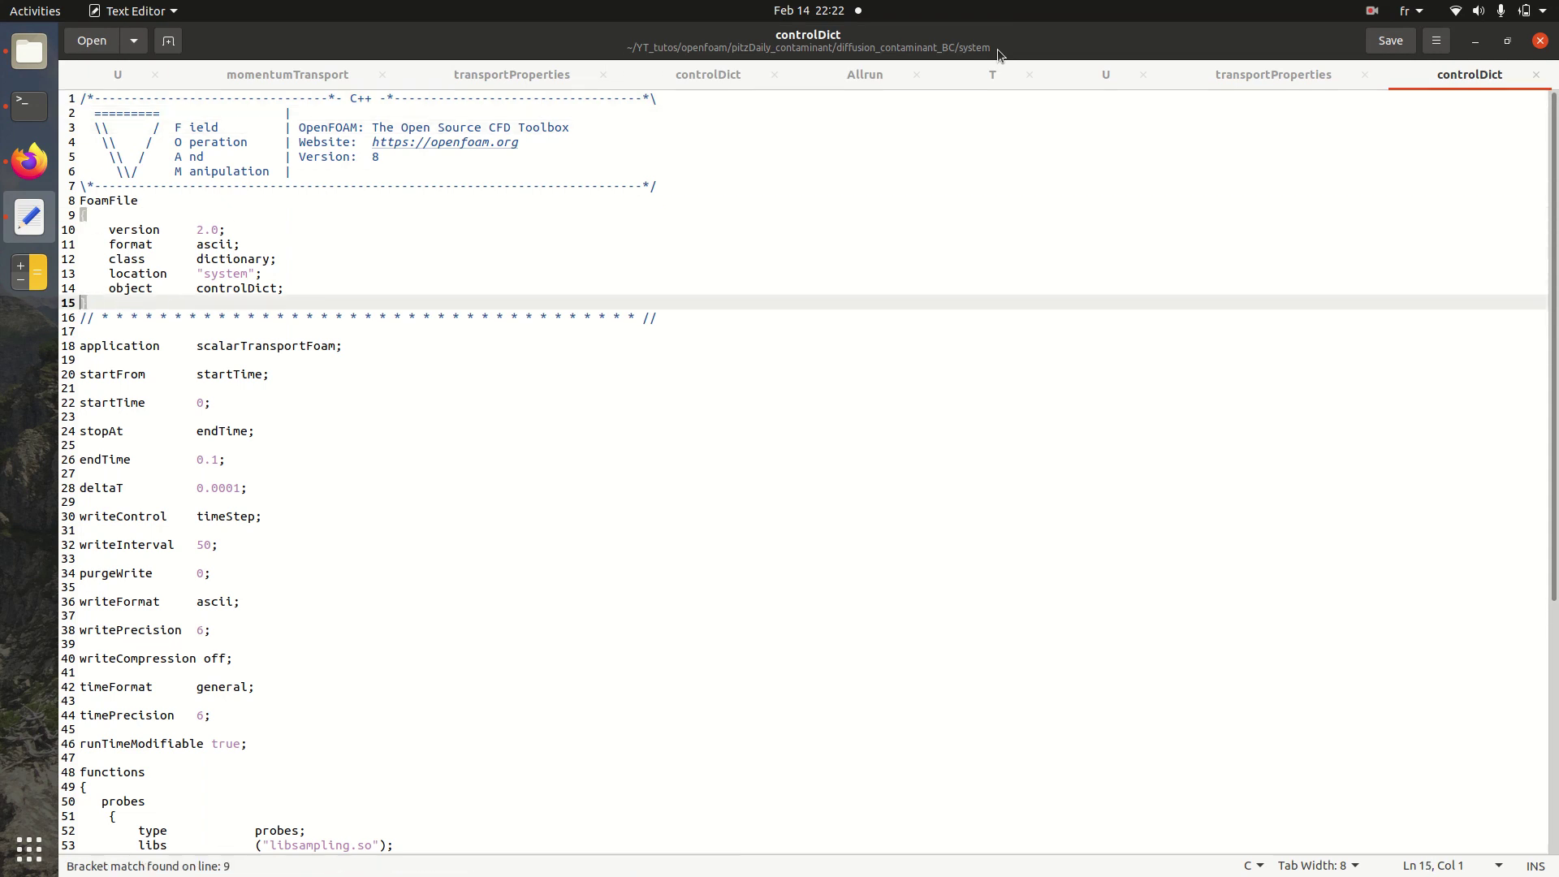
{"action": "key", "text": "Down"}
{"action": "key", "text": "Down"}
{"action": "key", "text": "Down"}
{"action": "key", "text": "Down"}
{"action": "key", "text": "Down"}
{"action": "key", "text": "Down"}
{"action": "key", "text": "Down"}
{"action": "key", "text": "Down"}
{"action": "key", "text": "Down"}
{"action": "key", "text": "Down"}
{"action": "key", "text": "Down"}
{"action": "key", "text": "Down"}
{"action": "key", "text": "Down"}
{"action": "key", "text": "Down"}
{"action": "key", "text": "Down"}
{"action": "key", "text": "Down"}
{"action": "key", "text": "Down"}
{"action": "key", "text": "Down"}
{"action": "key", "text": "Down"}
{"action": "key", "text": "Down"}
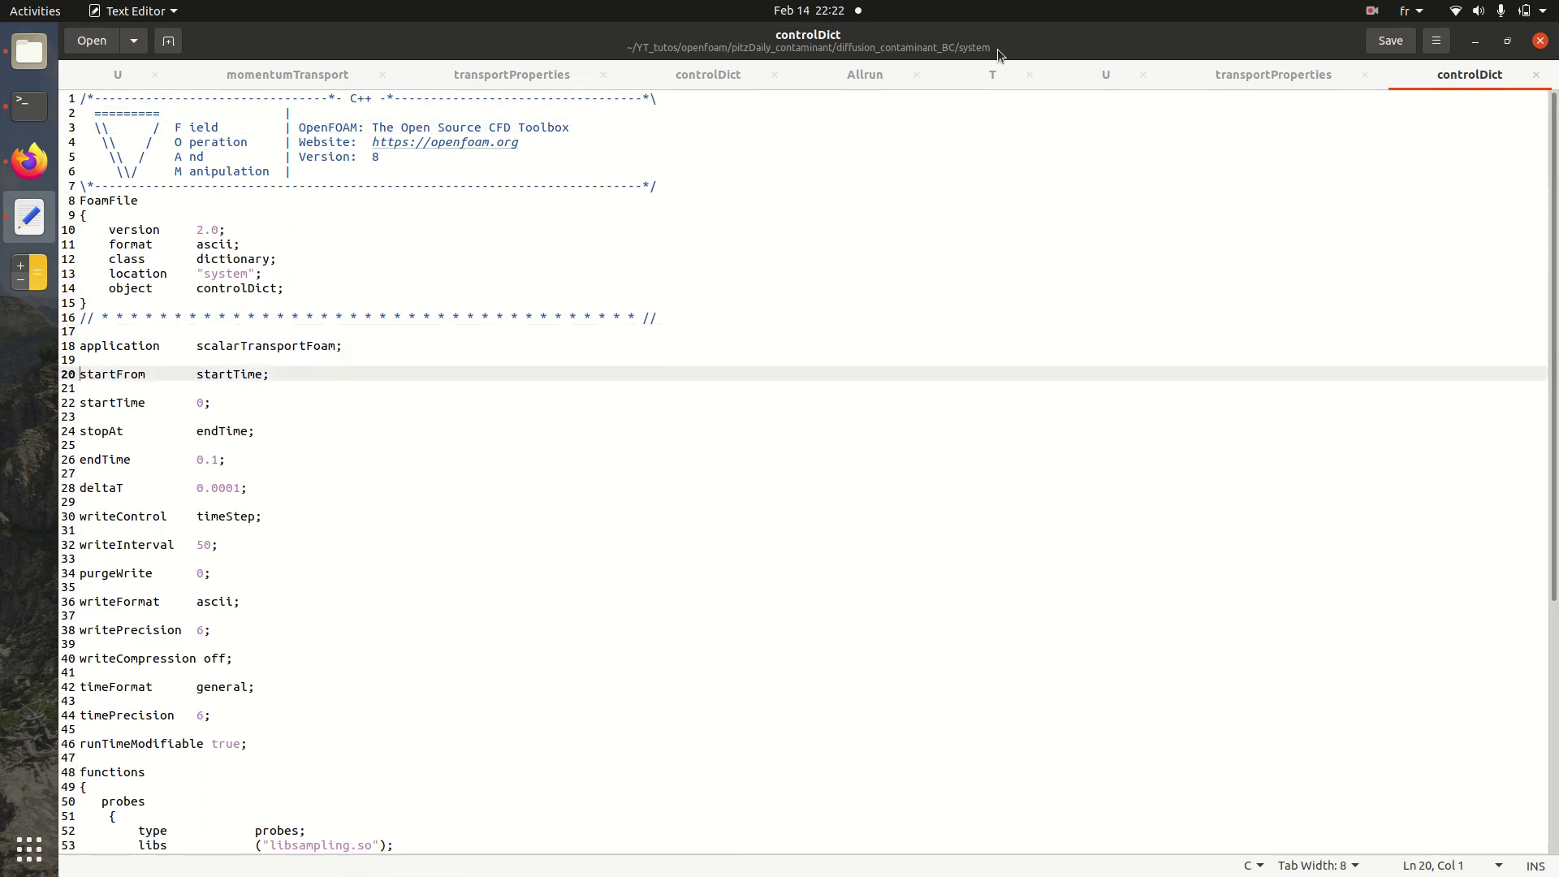
{"action": "key", "text": "Down"}
{"action": "key", "text": "Down"}
{"action": "key", "text": "Down"}
{"action": "key", "text": "Down"}
{"action": "key", "text": "Down"}
{"action": "key", "text": "Down"}
{"action": "key", "text": "Down"}
{"action": "key", "text": "Down"}
{"action": "key", "text": "Down"}
{"action": "key", "text": "Down"}
{"action": "key", "text": "Down"}
{"action": "key", "text": "Down"}
{"action": "key", "text": "Down"}
{"action": "key", "text": "Down"}
{"action": "key", "text": "Down"}
{"action": "key", "text": "Down"}
{"action": "key", "text": "Down"}
{"action": "key", "text": "Down"}
{"action": "key", "text": "Down"}
{"action": "key", "text": "Down"}
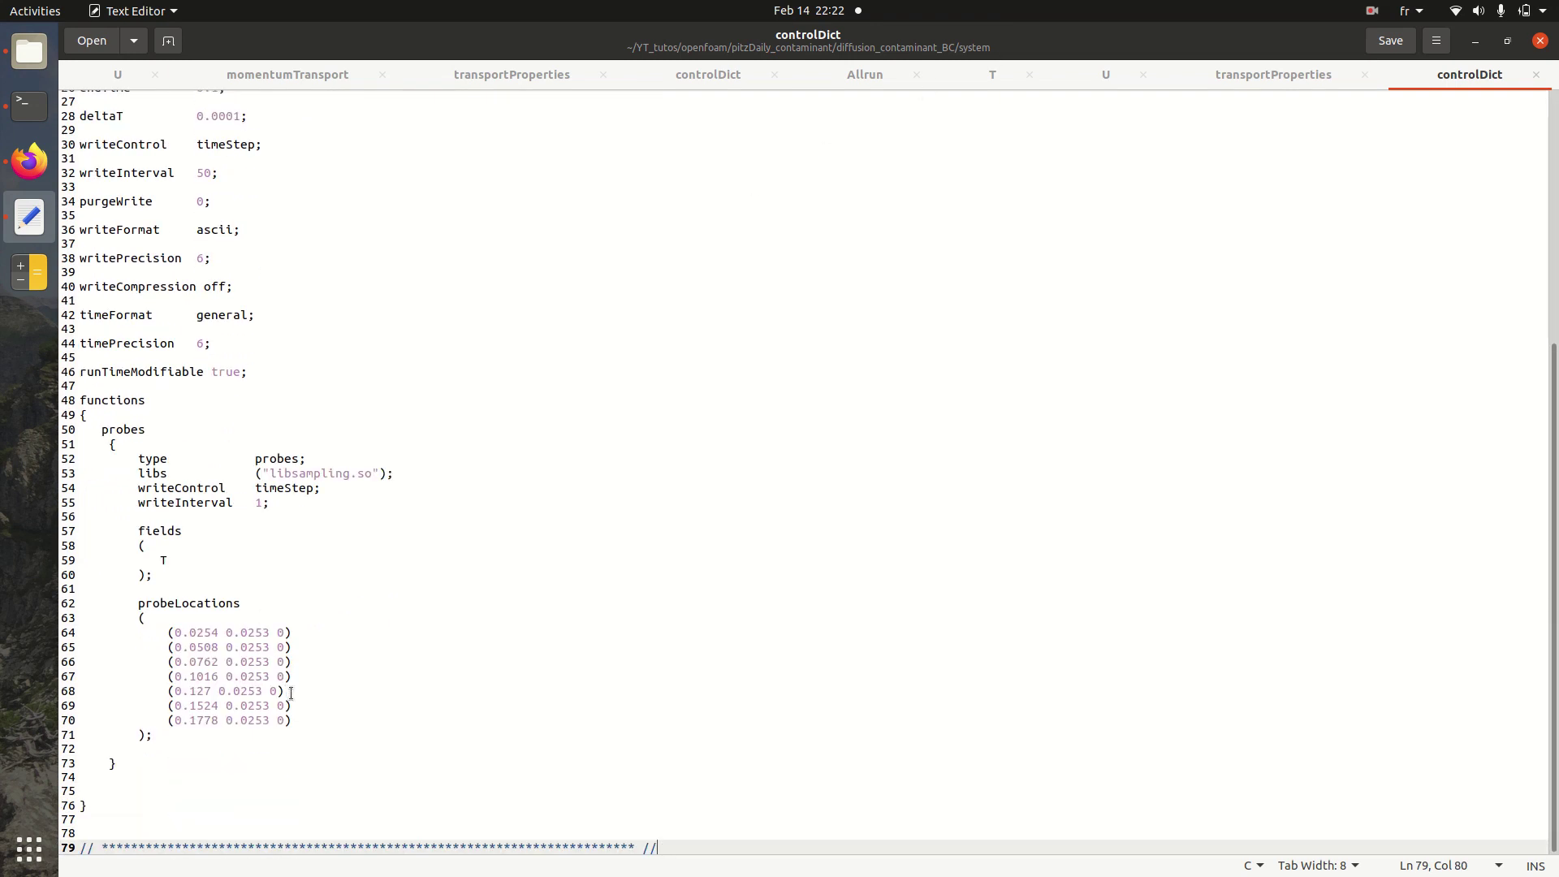
{"action": "left_click_drag", "start_coordinate": [314, 720], "coordinate": [68, 641]}
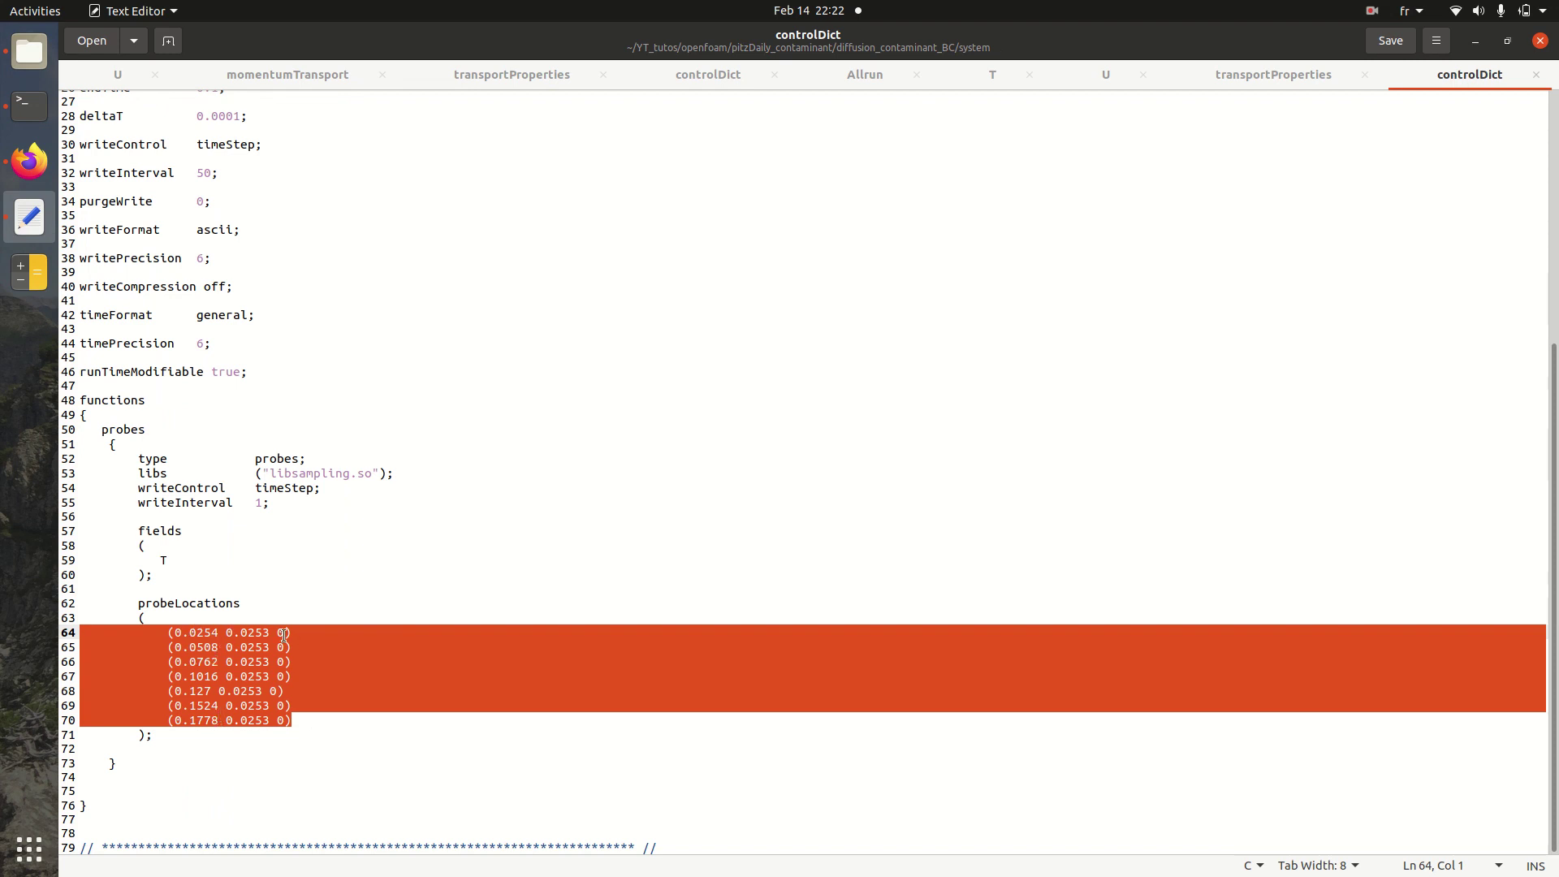
{"action": "mouse_move", "coordinate": [174, 560]}
{"action": "left_mouse_down"}
{"action": "mouse_move", "coordinate": [115, 560]}
{"action": "mouse_move", "coordinate": [157, 560]}
{"action": "left_mouse_up"}
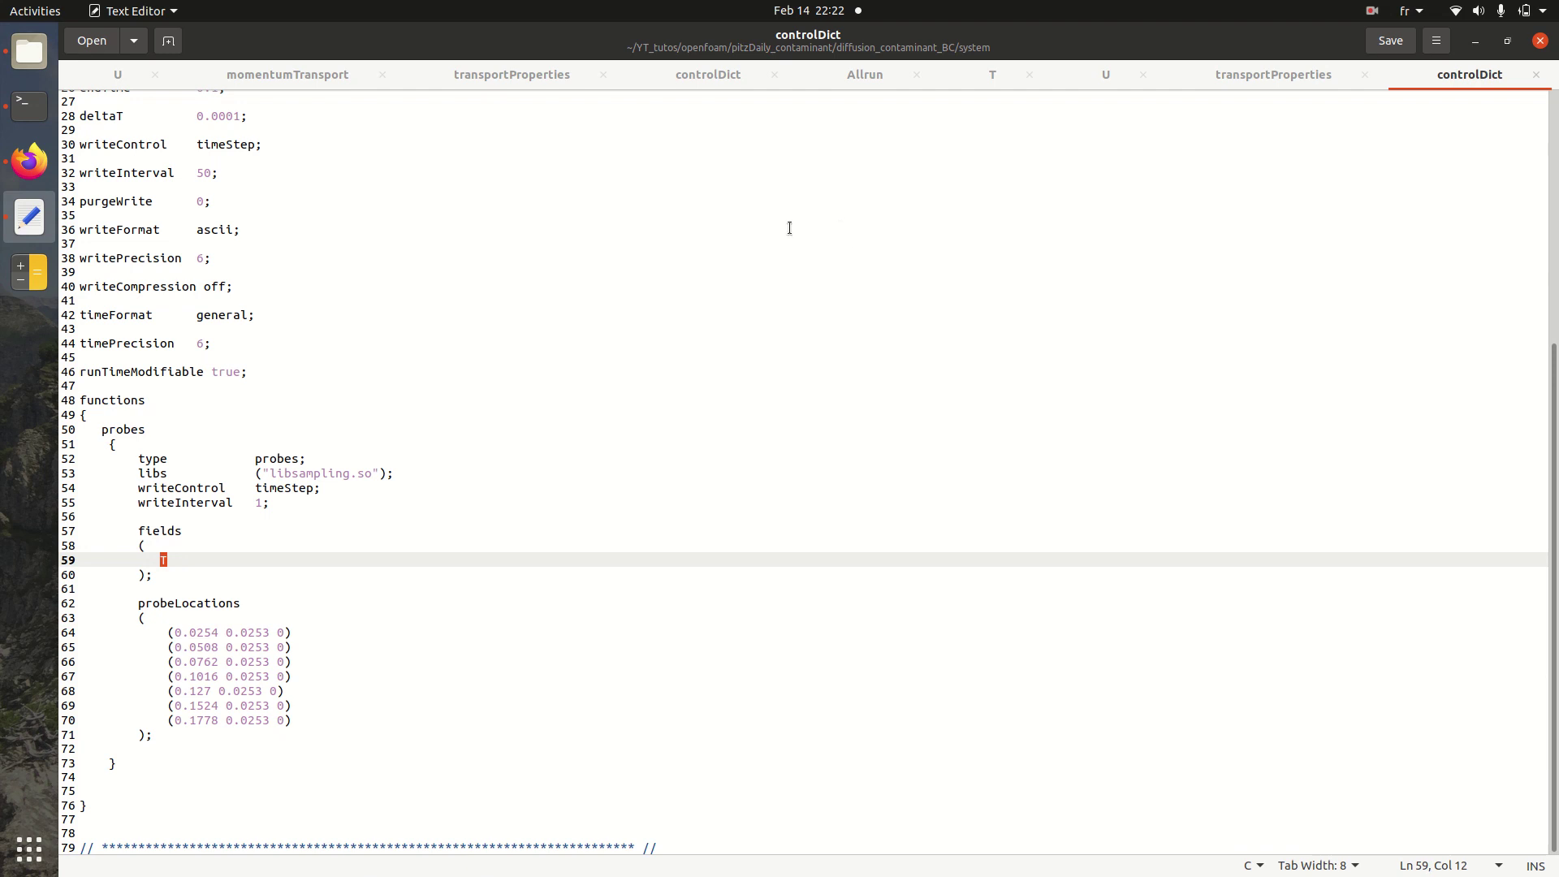
Step: Open a terminal in the diffusion_contaminant_BC case folder
{"action": "left_click", "coordinate": [29, 52]}
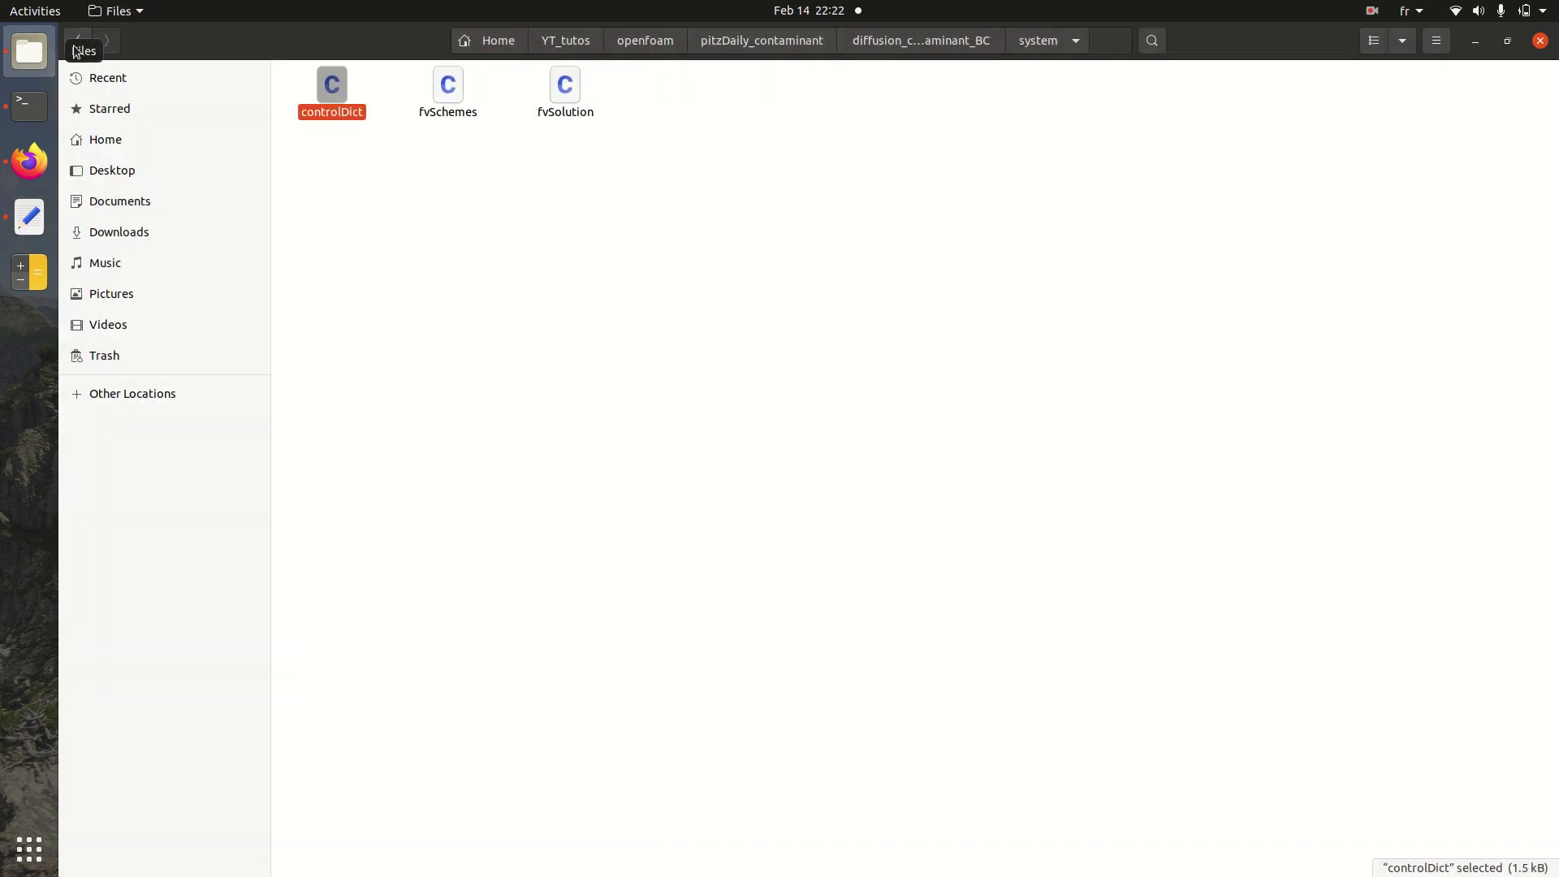
{"action": "left_click", "coordinate": [636, 329]}
{"action": "left_click", "coordinate": [944, 42]}
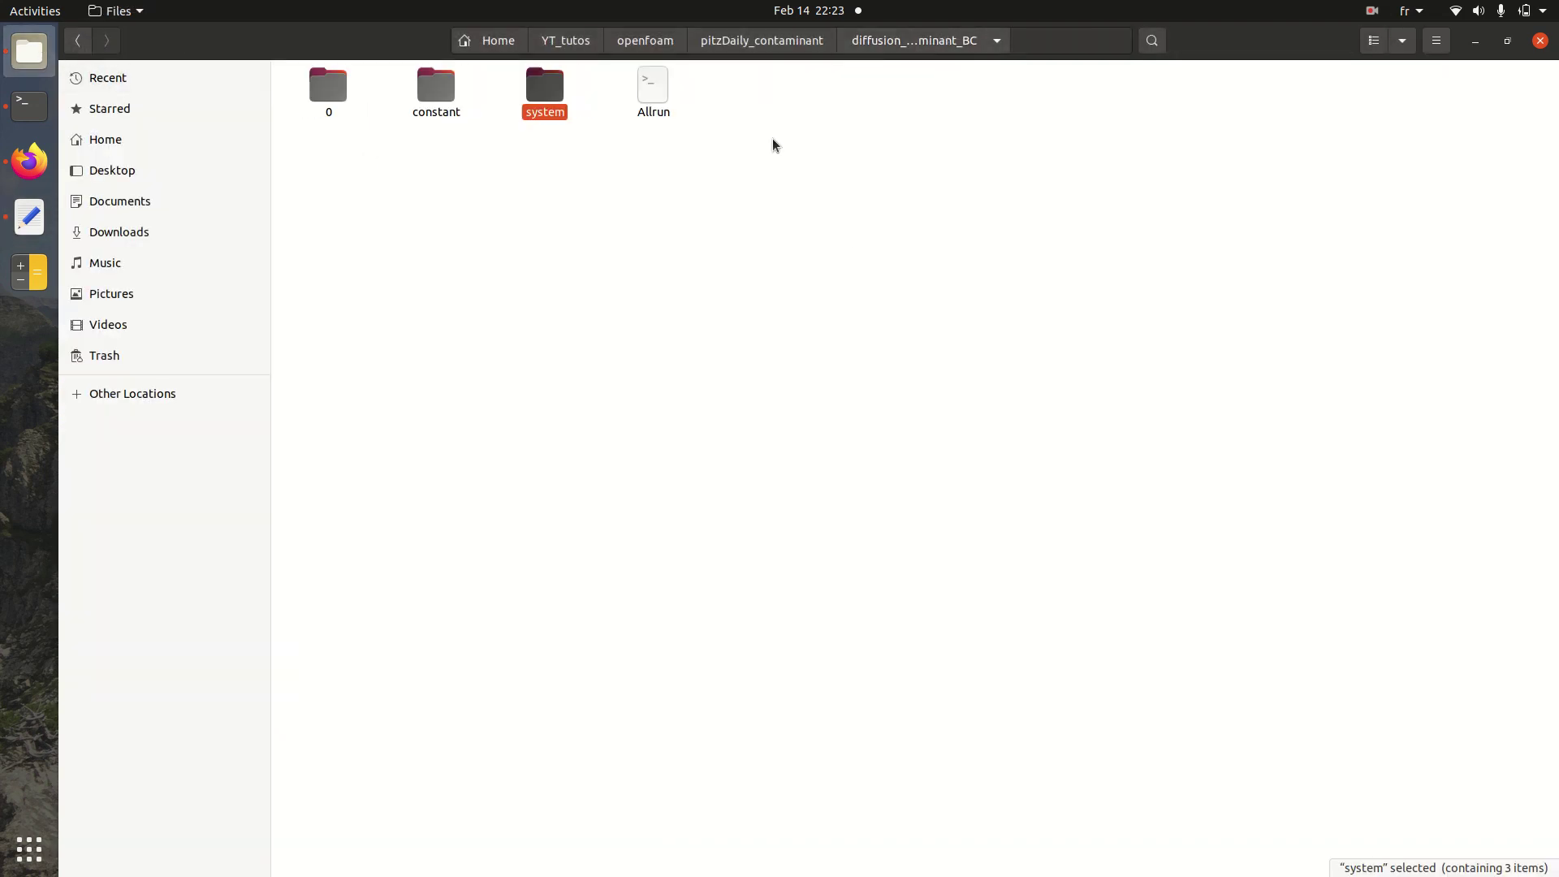
{"action": "left_click", "coordinate": [683, 195]}
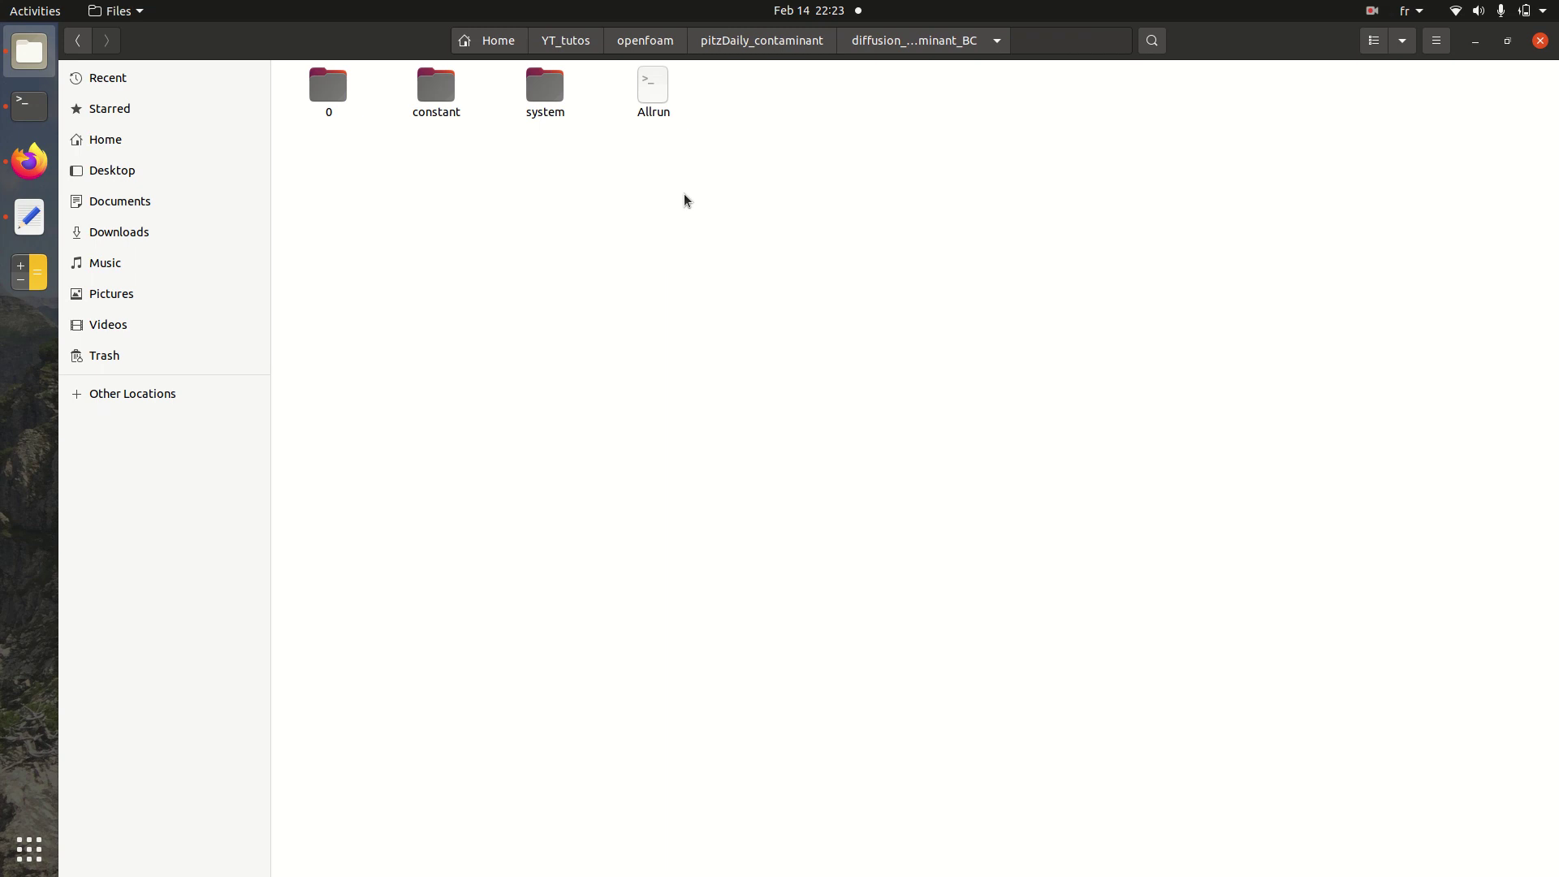
{"action": "right_click", "coordinate": [607, 214]}
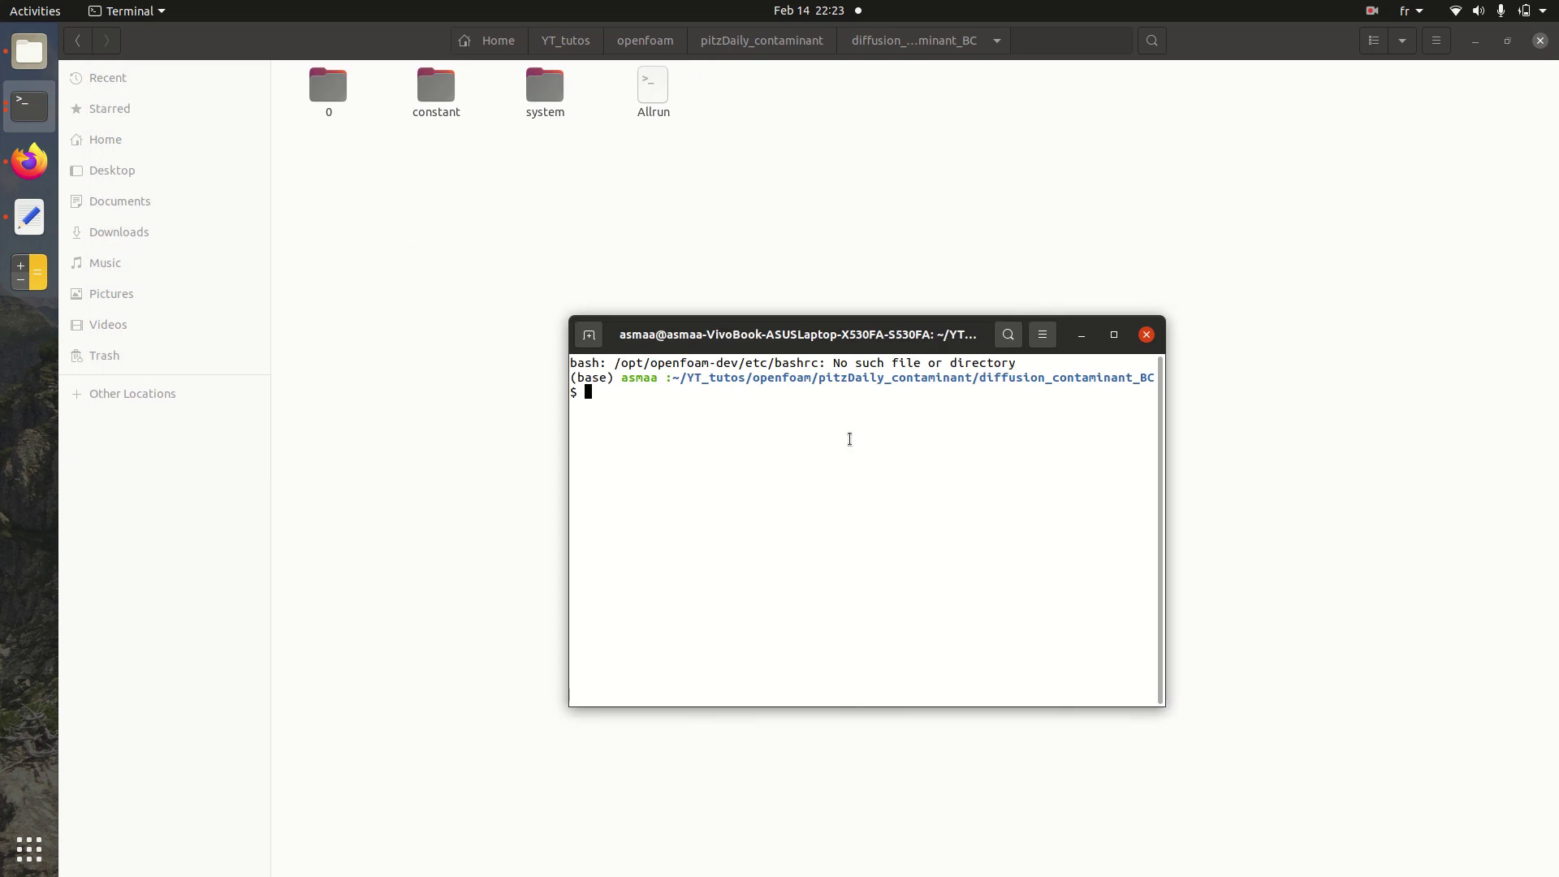
Step: Load the OpenFOAM 8 environment with of8 and run scalarTransportFoam to time 0.1
{"action": "type", "text": "scala"}
{"action": "key", "text": "BackSpace"}
{"action": "key", "text": "BackSpace"}
{"action": "key", "text": "BackSpace"}
{"action": "key", "text": "BackSpace"}
{"action": "key", "text": "BackSpace"}
{"action": "type", "text": "of8"}
{"action": "key", "text": "Return"}
{"action": "type", "text": "scala"}
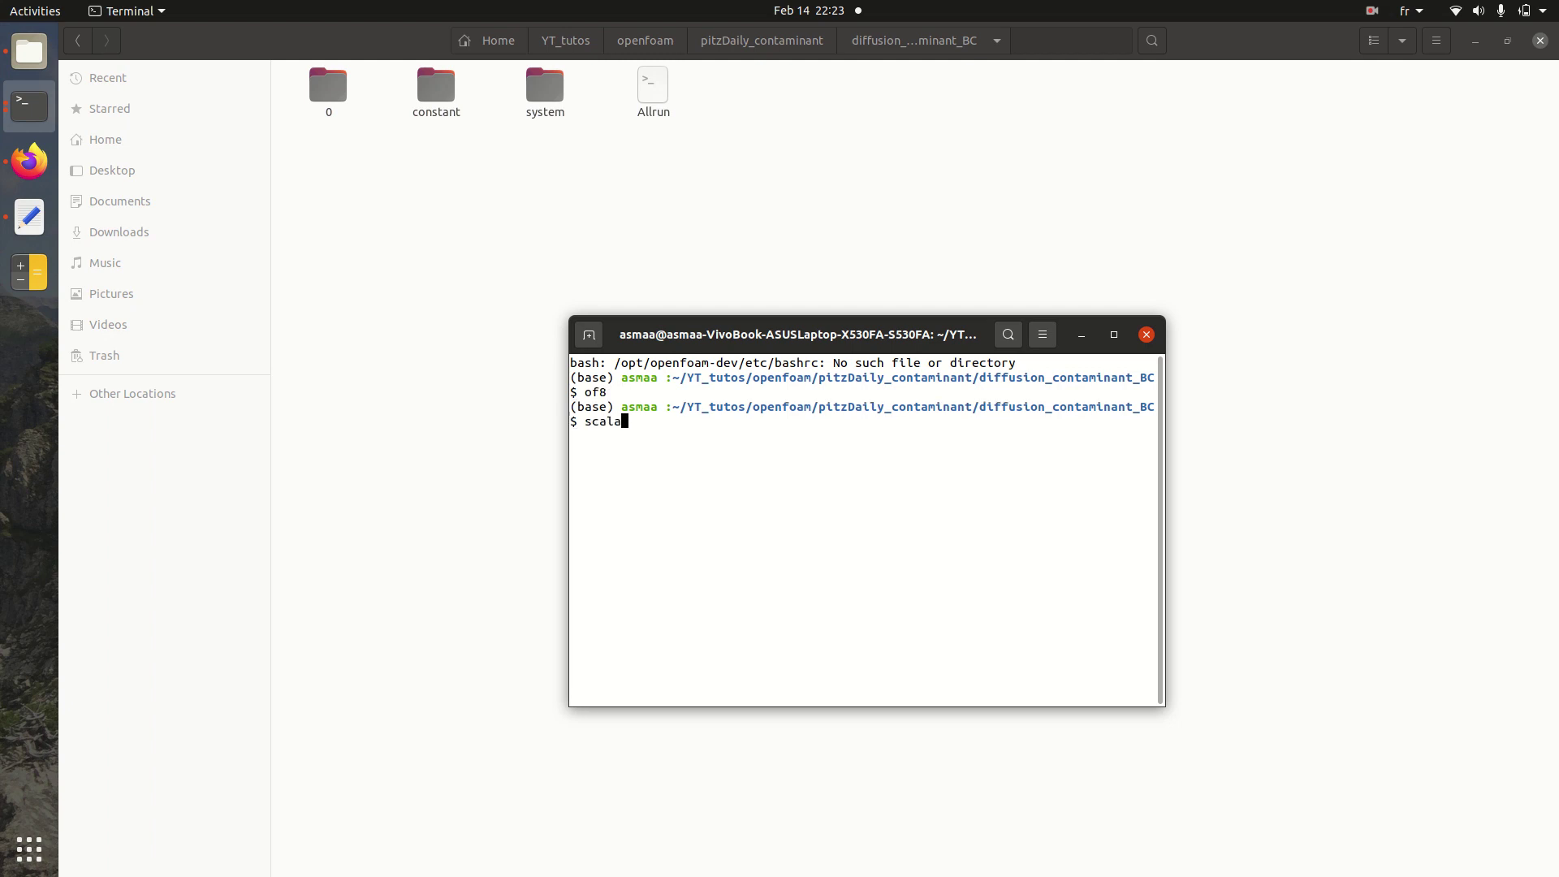
{"action": "key", "text": "Tab"}
{"action": "key", "text": "Return"}
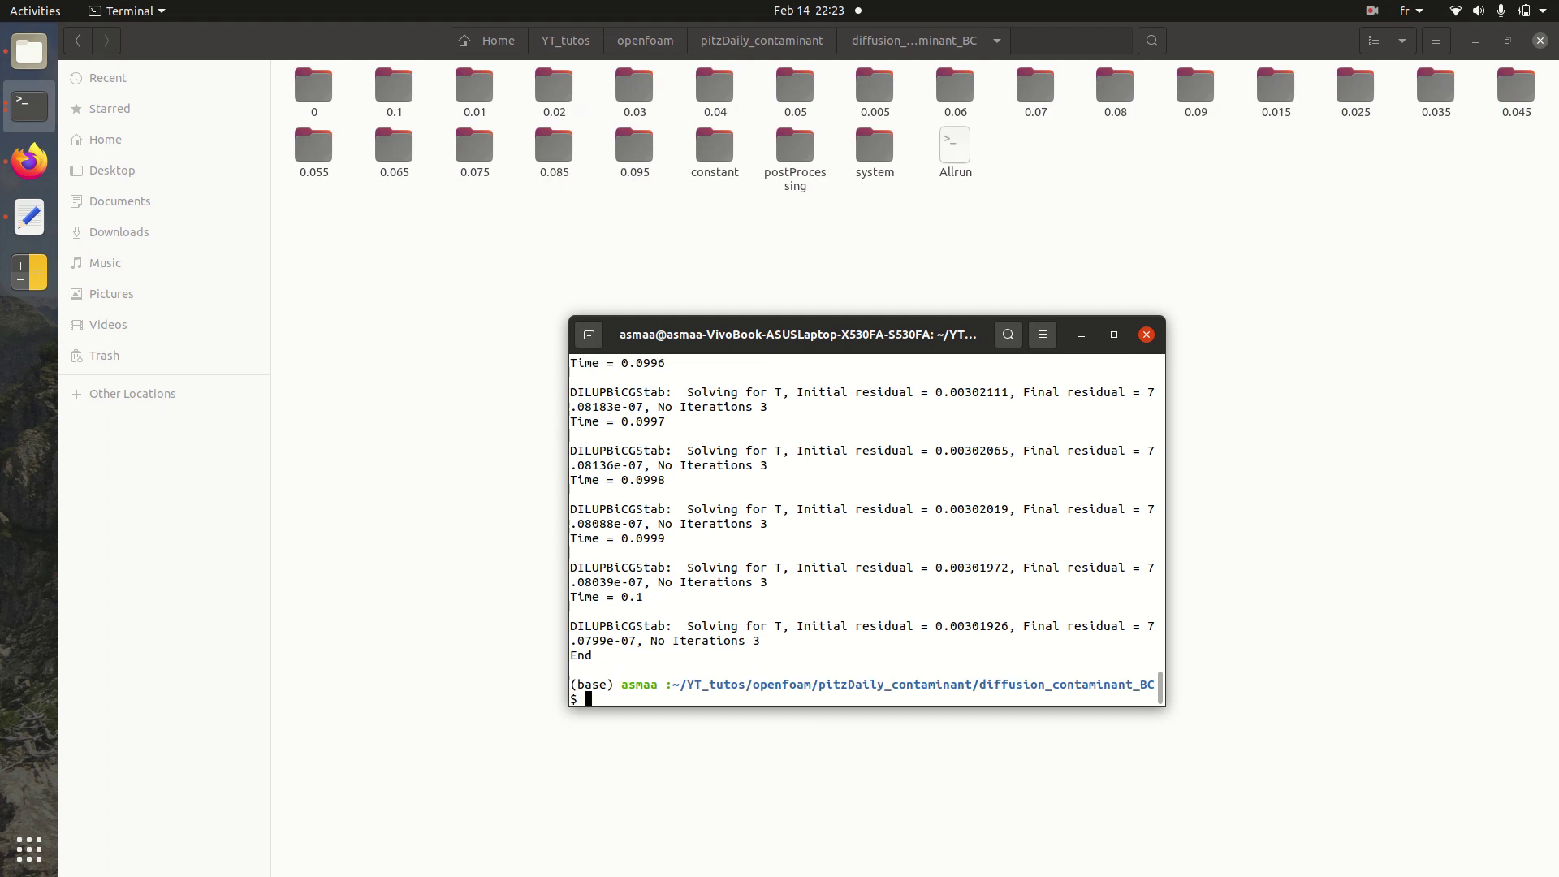
{"action": "type", "text": "paraFoam"}
Step: Open the case in ParaView via paraFoam and colour the mesh by the T field
{"action": "key", "text": "Return"}
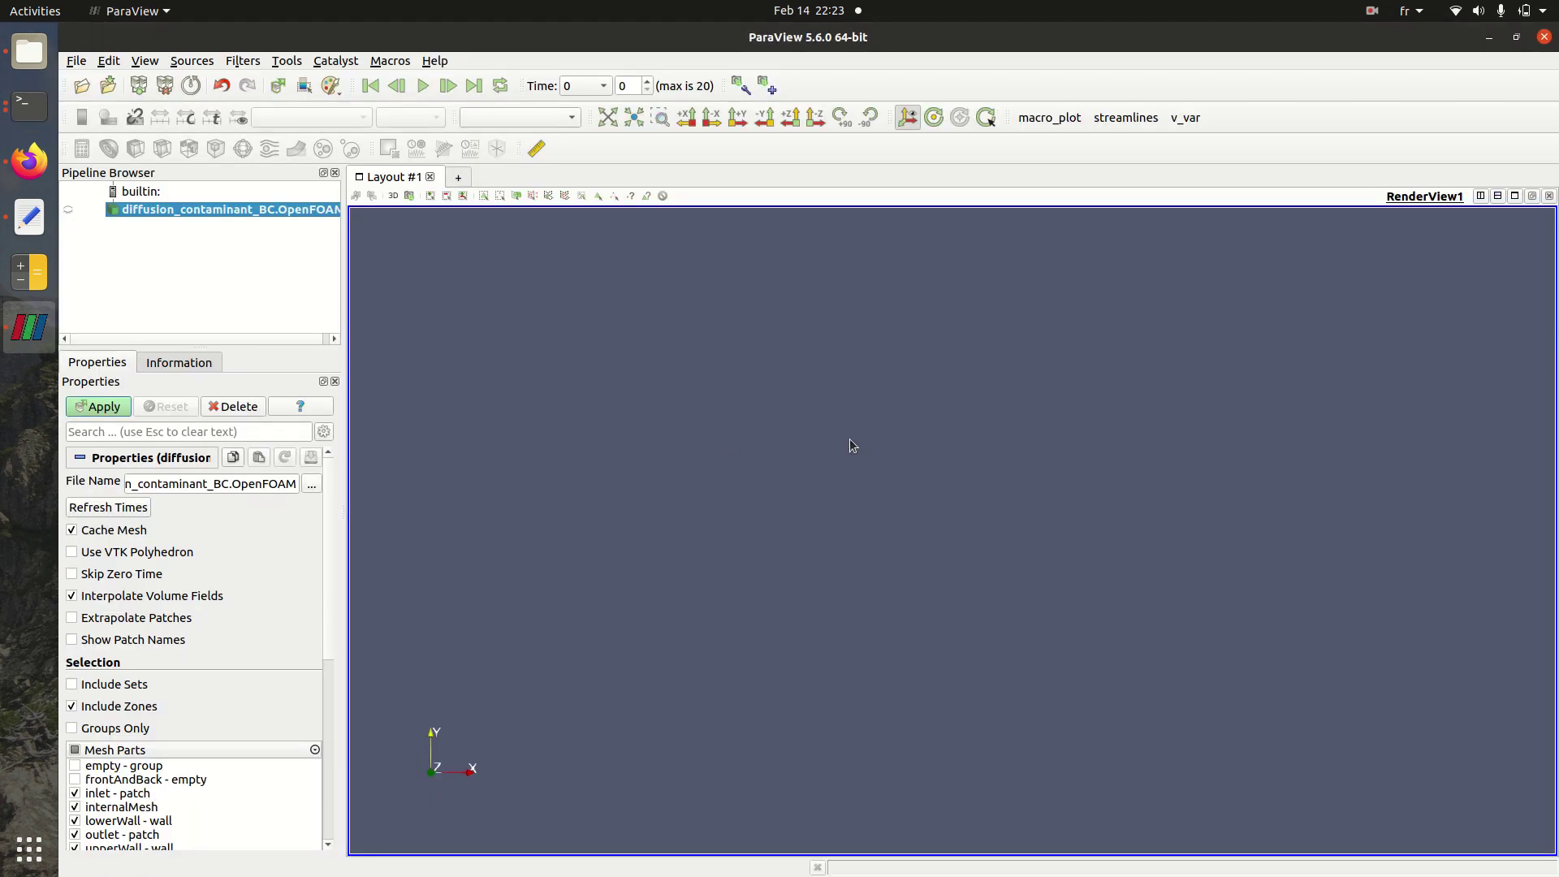
{"action": "left_click", "coordinate": [91, 410]}
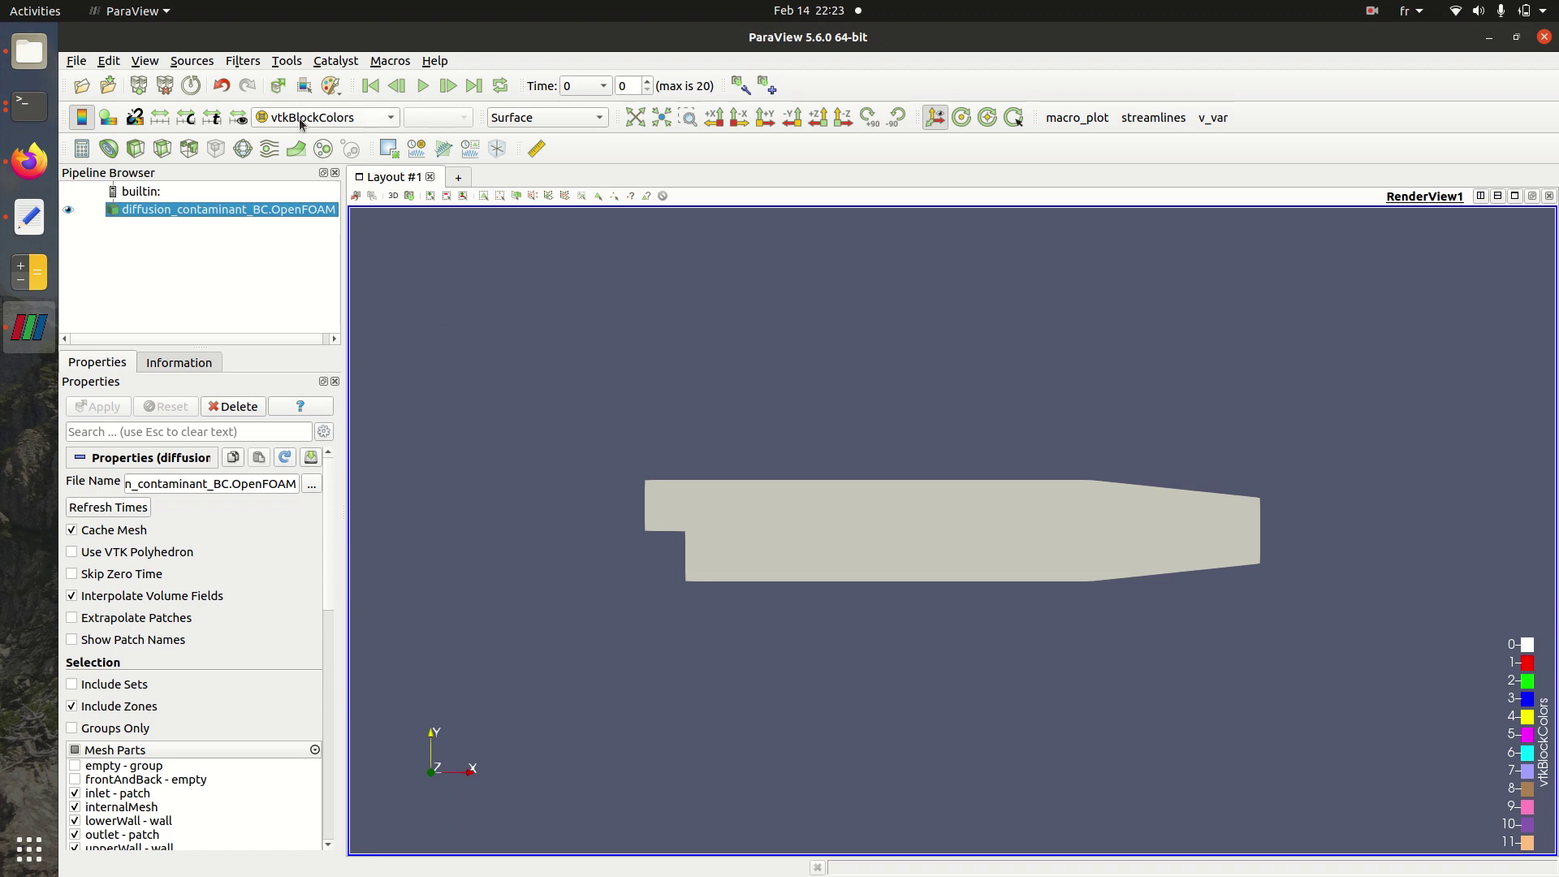
{"action": "left_click", "coordinate": [300, 123]}
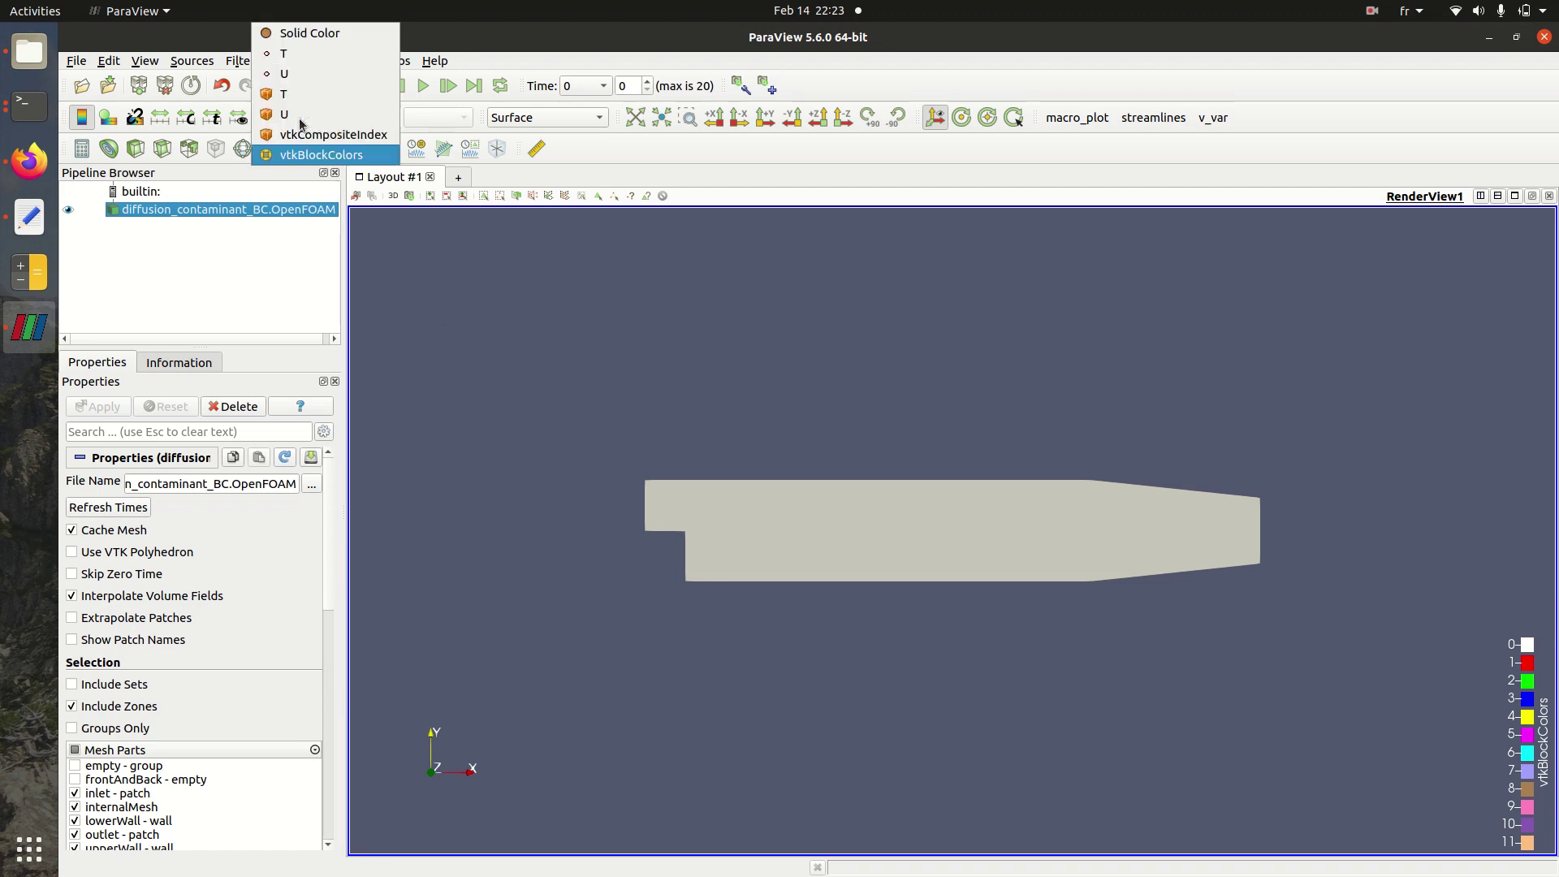
{"action": "left_click", "coordinate": [286, 54]}
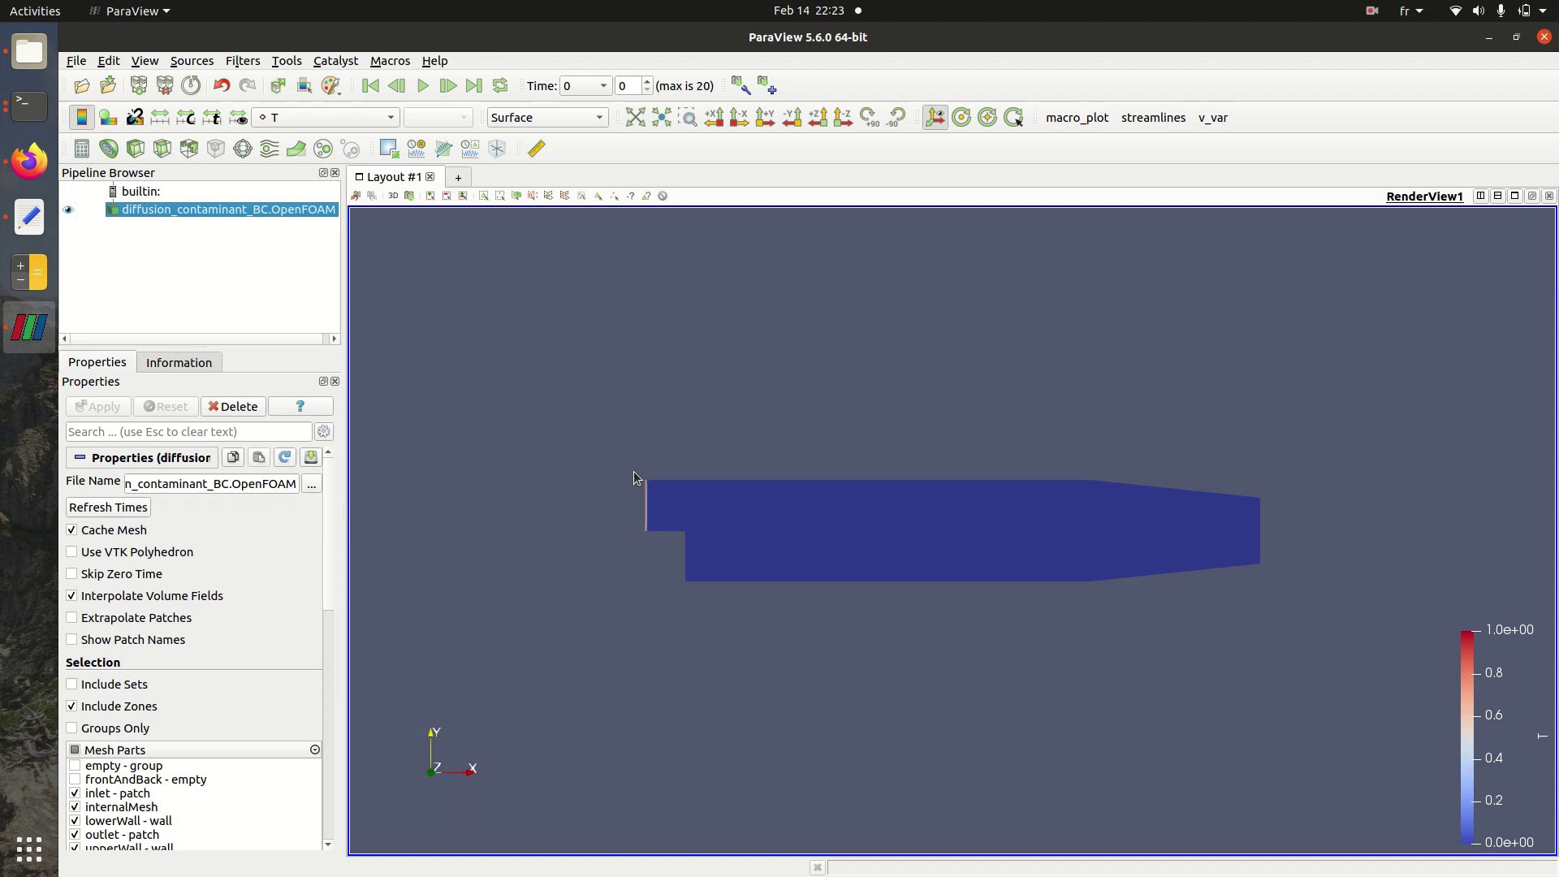
{"action": "scroll", "coordinate": [637, 477], "scroll_direction": "up", "scroll_amount": 4}
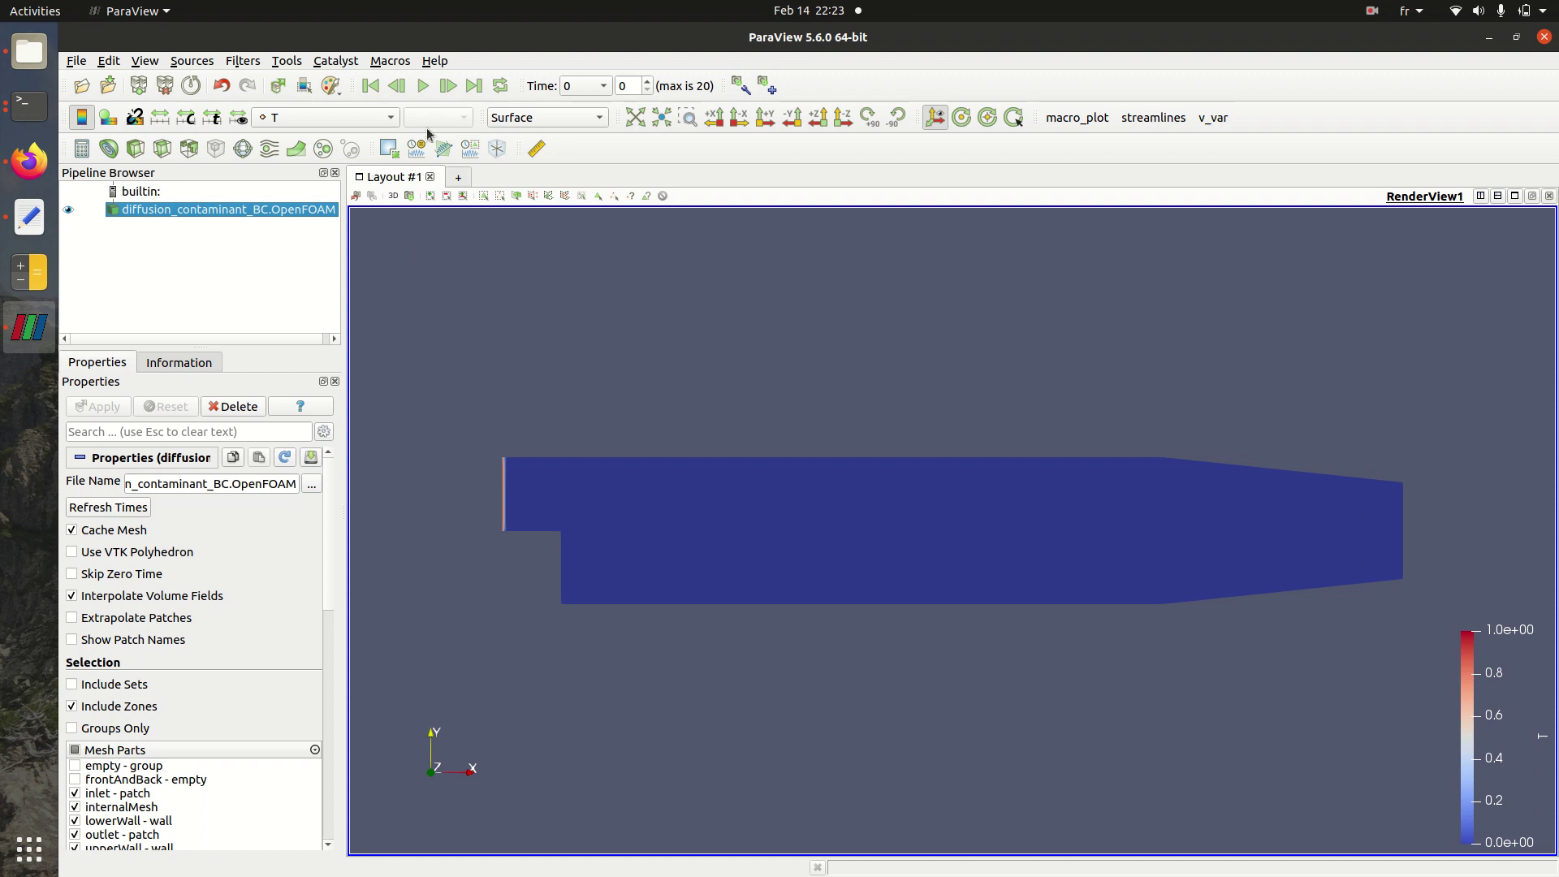
Step: Apply the jet preset to the T colour map
{"action": "left_click", "coordinate": [108, 117]}
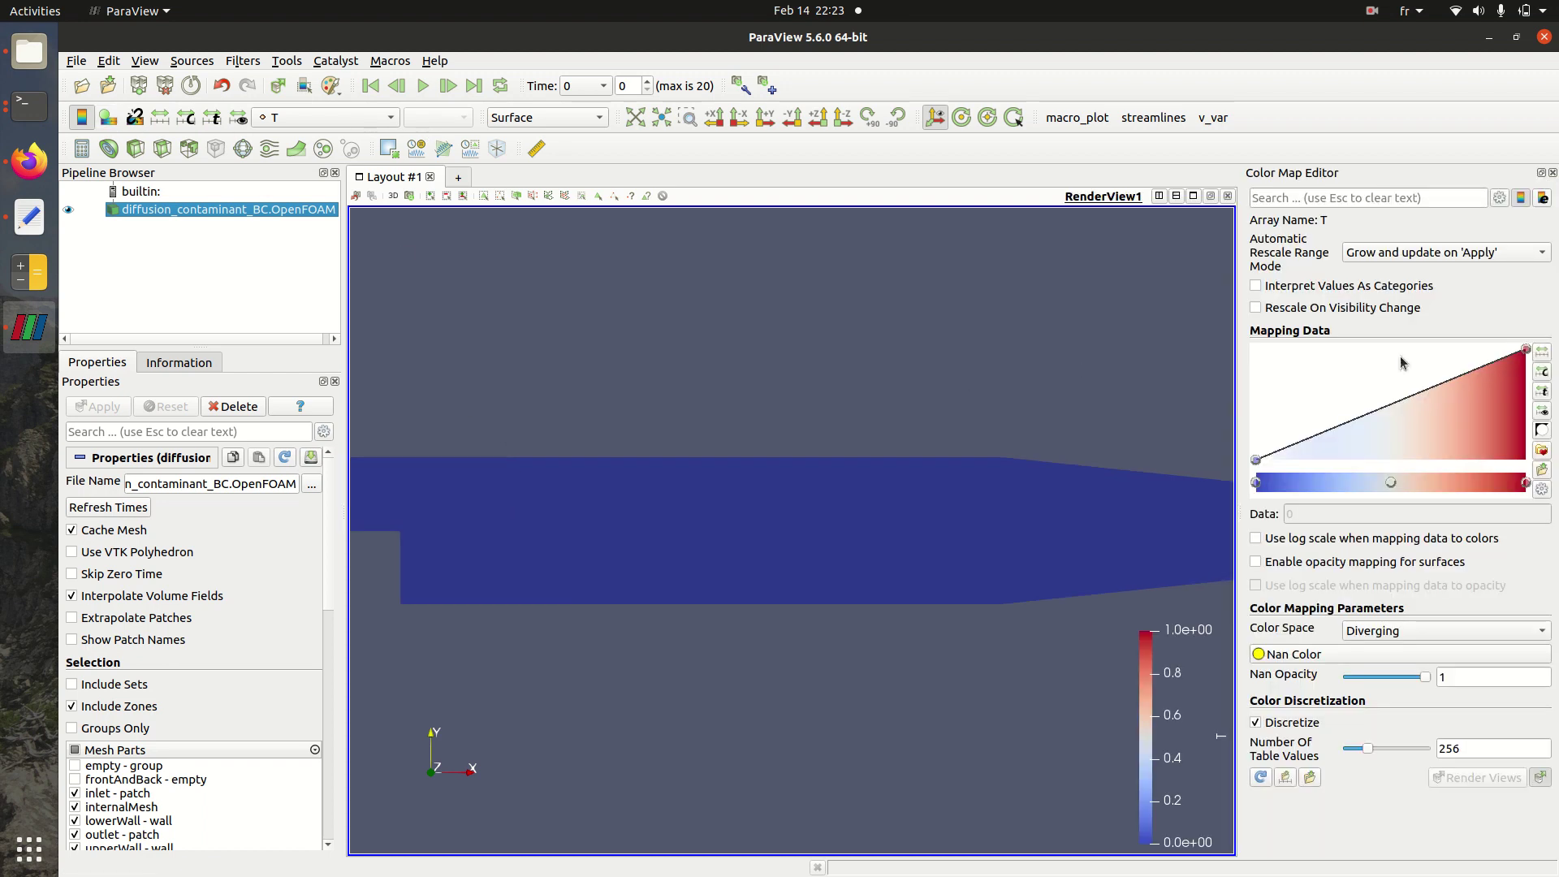
{"action": "left_click", "coordinate": [1545, 452]}
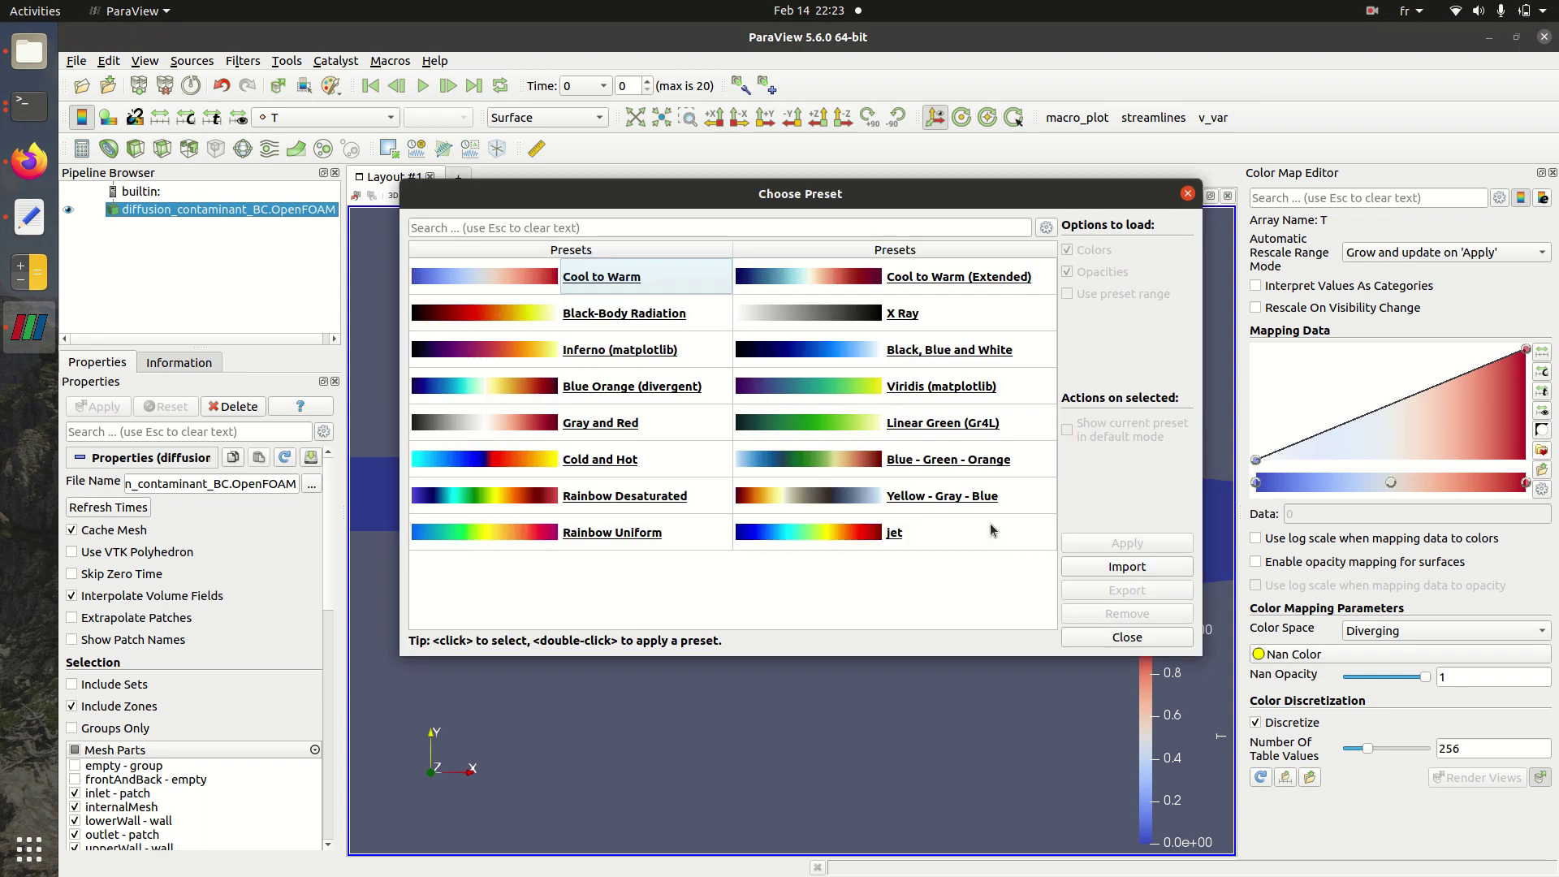
{"action": "left_click", "coordinate": [960, 524]}
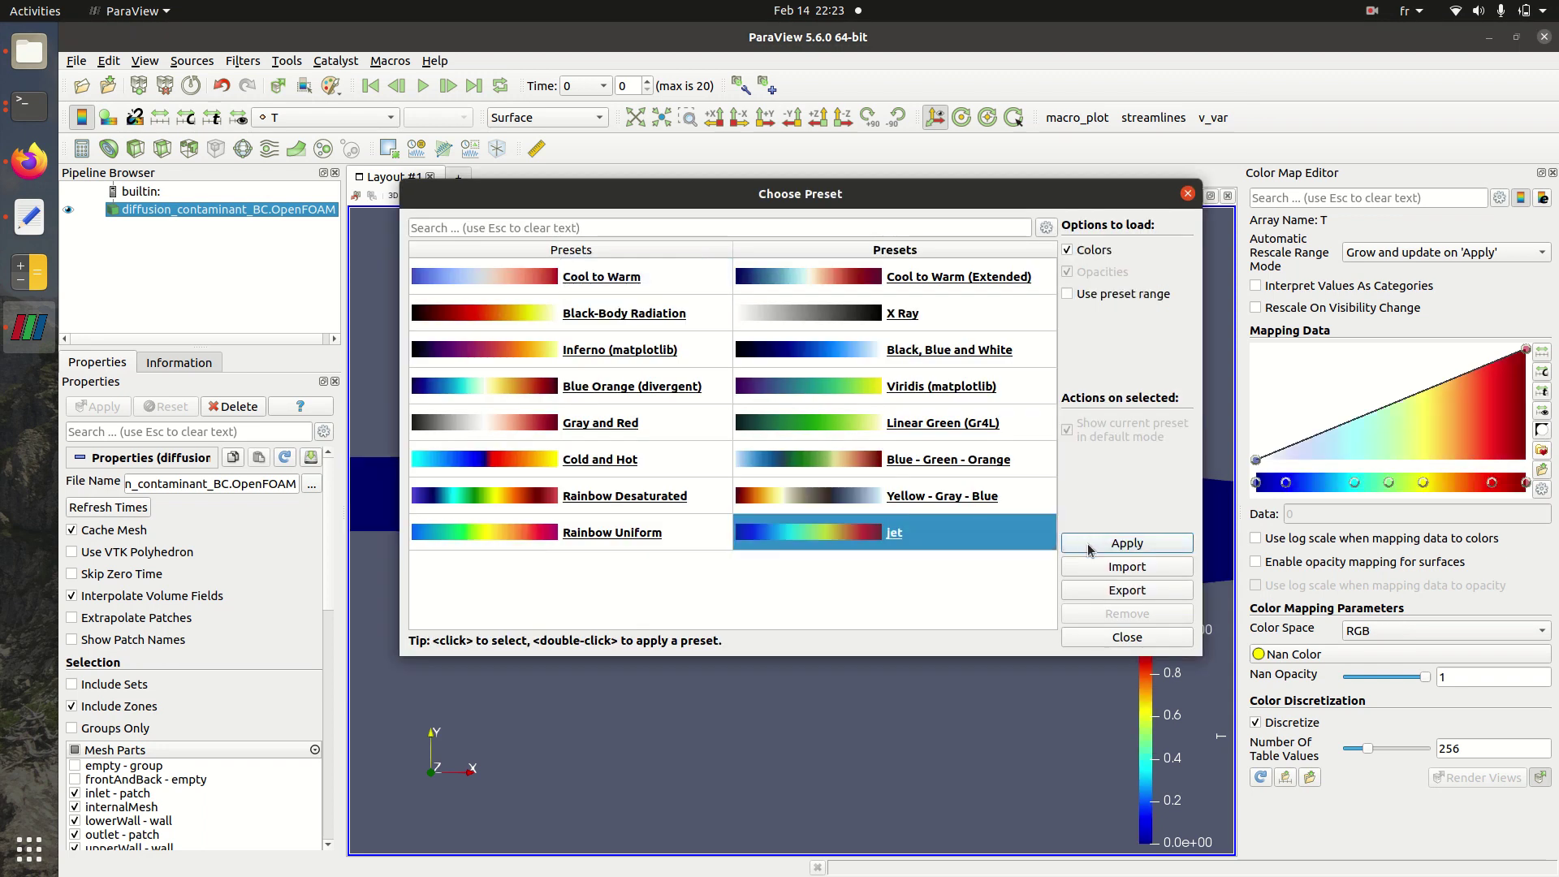
{"action": "left_click", "coordinate": [1125, 636]}
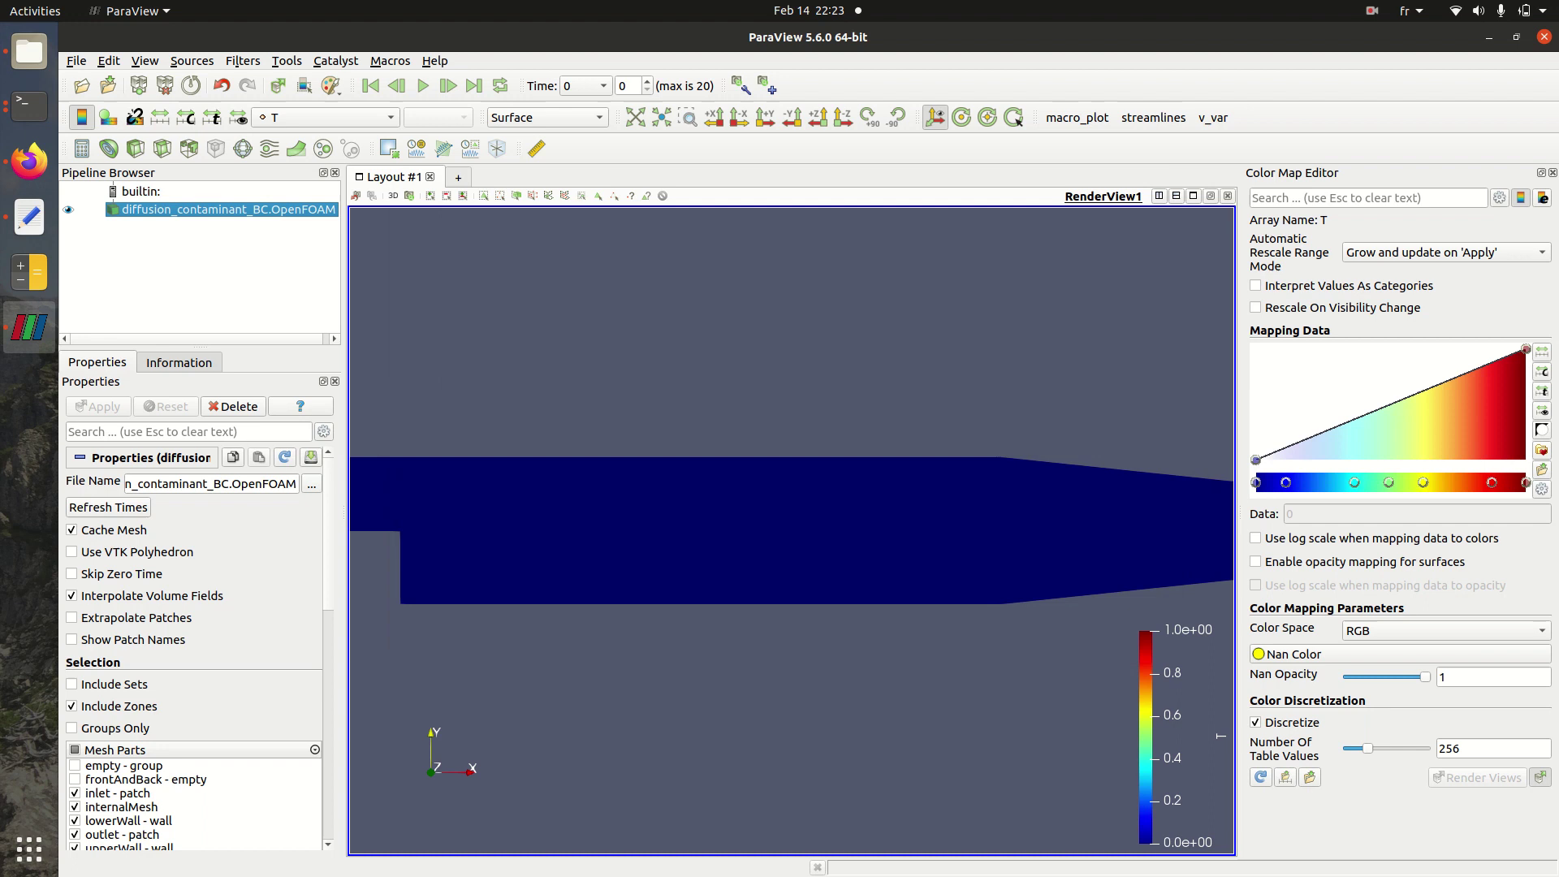
{"action": "left_click", "coordinate": [1552, 173]}
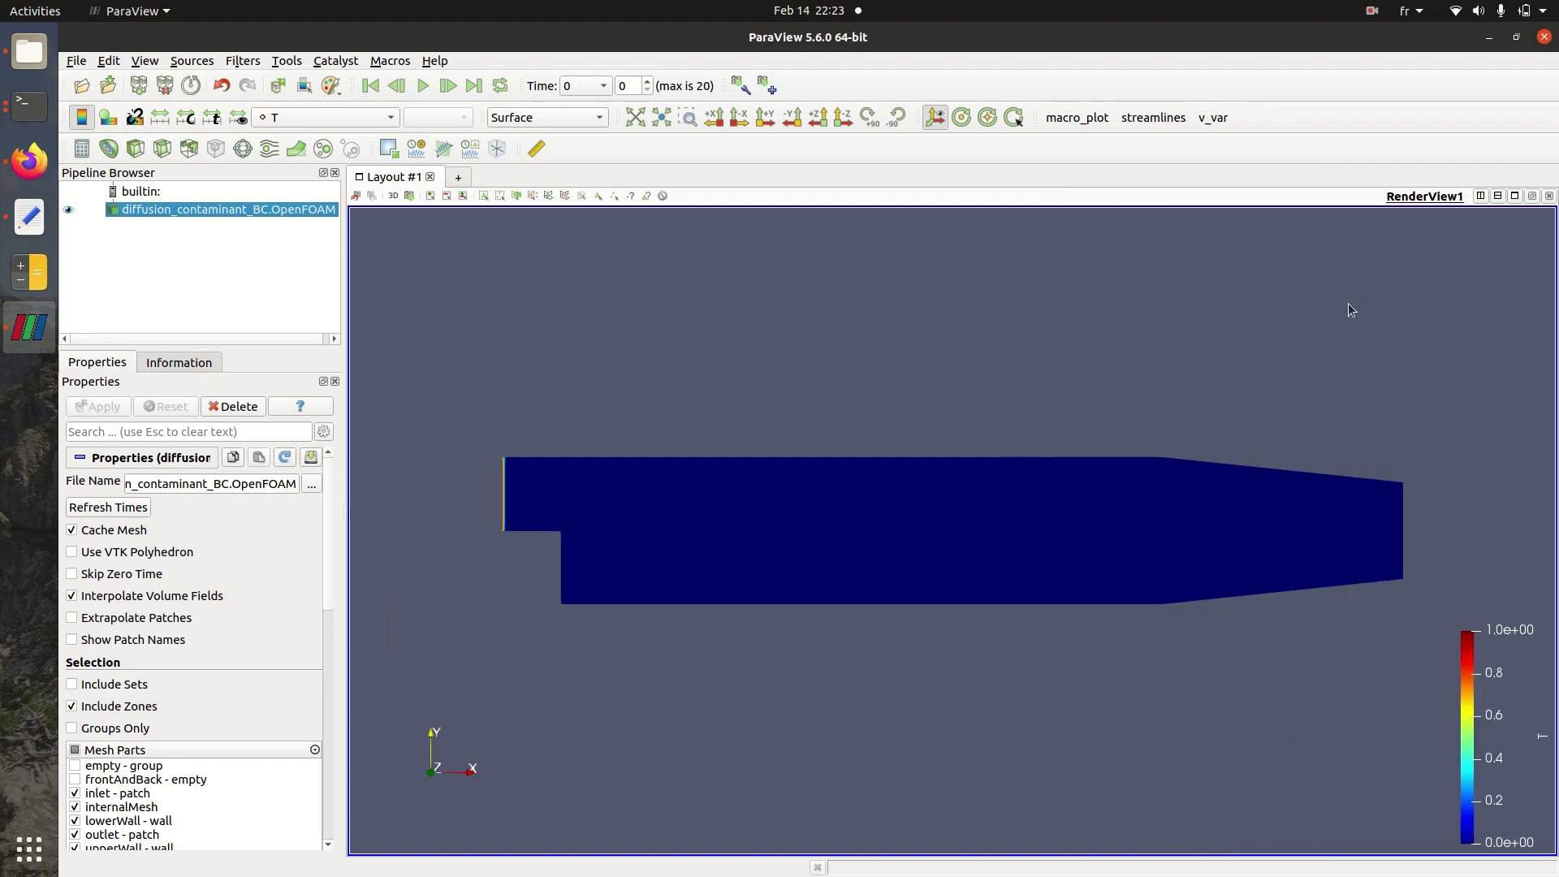
Step: Play to final time 0.1, rescale T colours to 0.91–1.0, and move the legend beside the geometry
{"action": "left_click", "coordinate": [422, 86]}
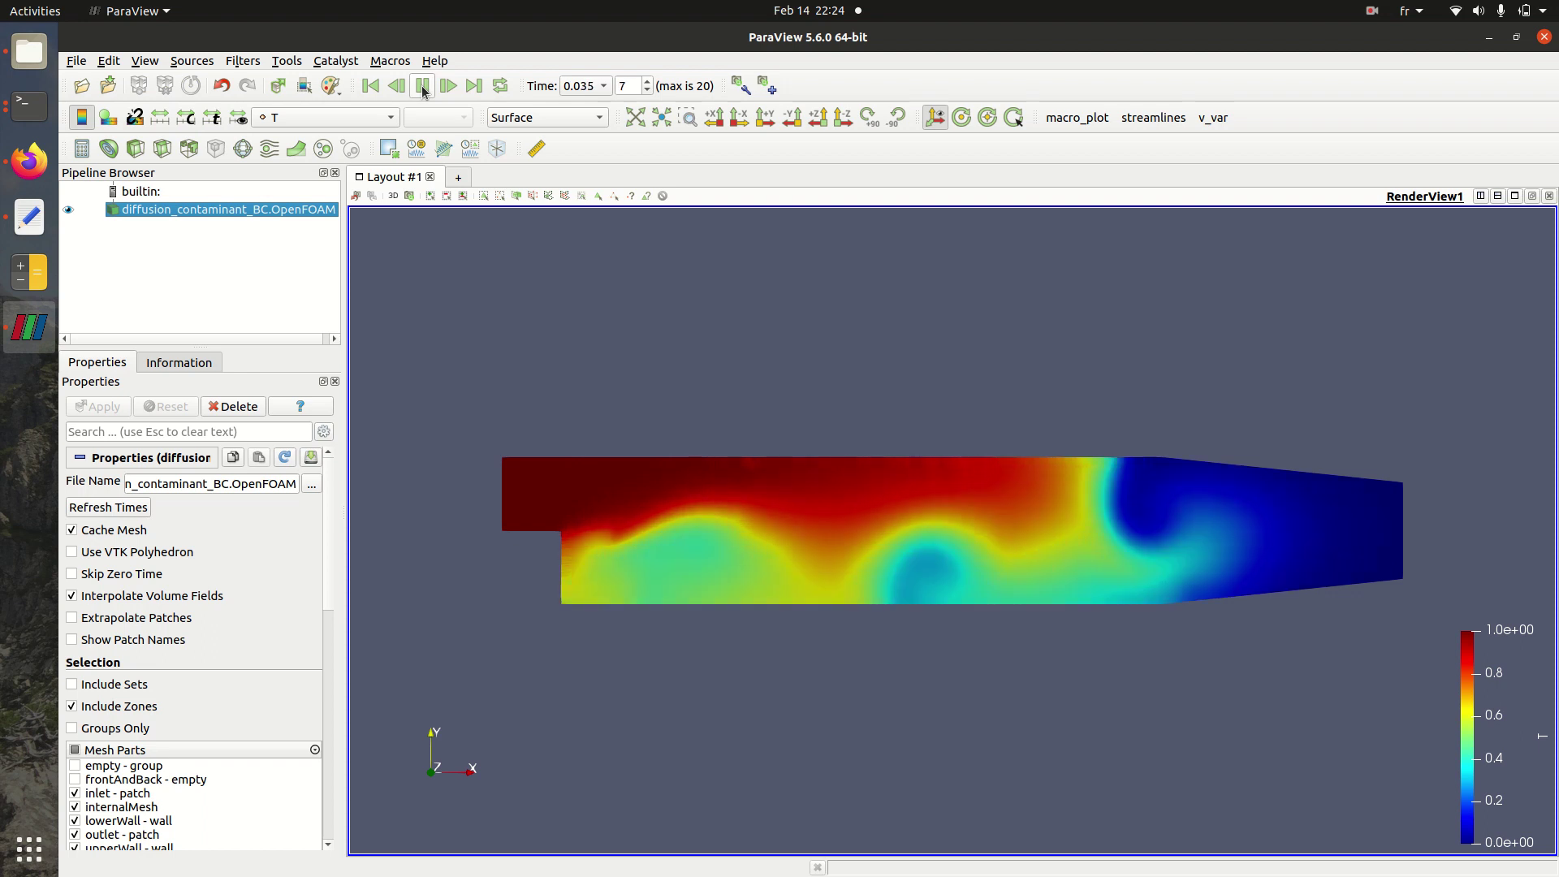
{"action": "left_click", "coordinate": [166, 122]}
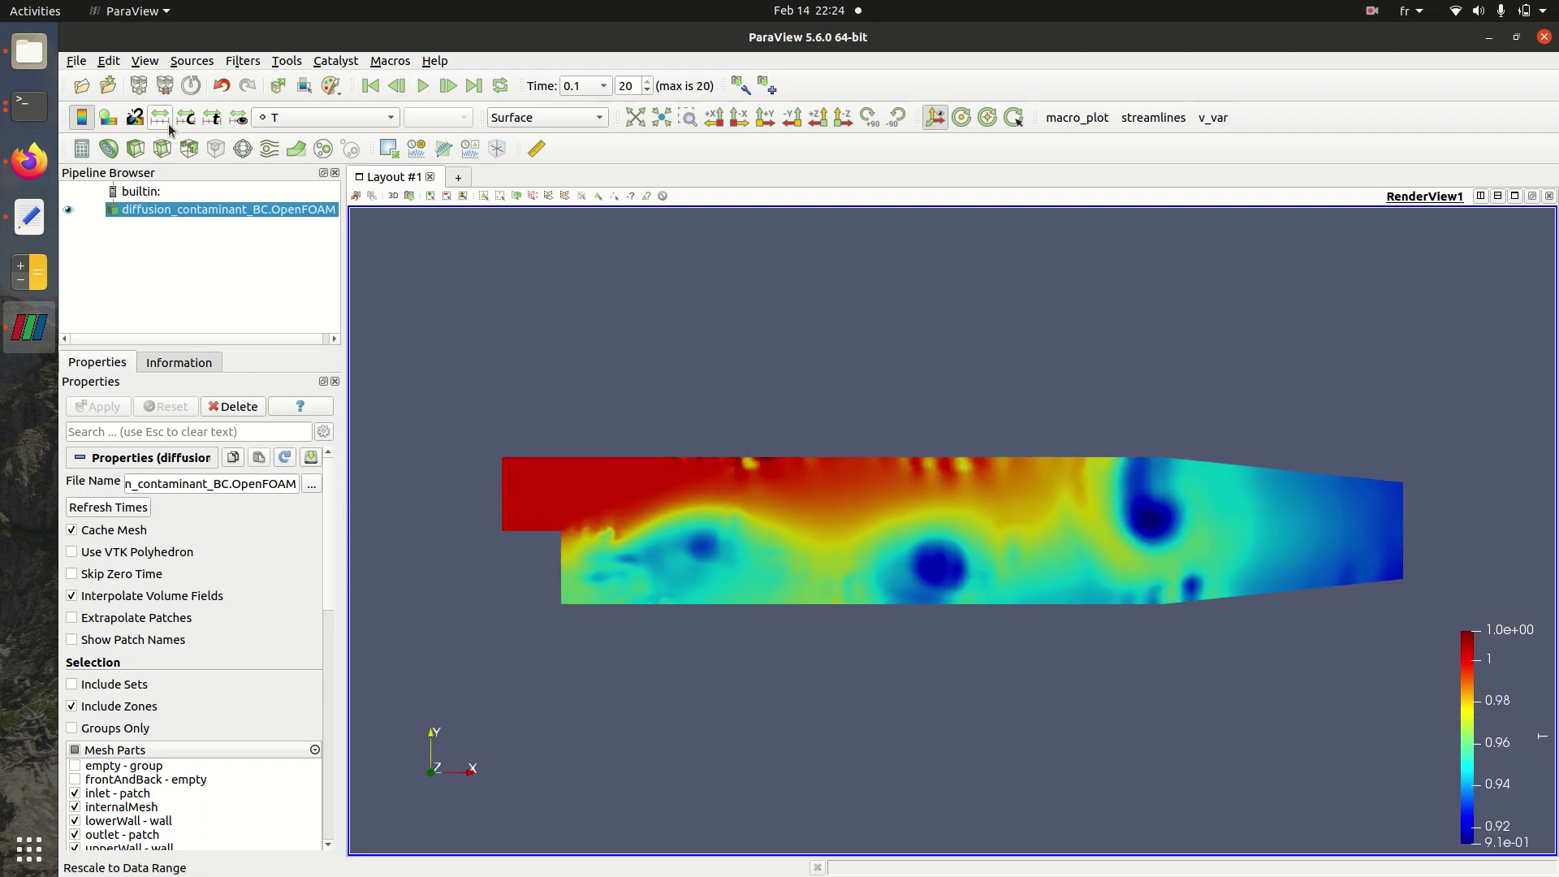
{"action": "left_click", "coordinate": [422, 86]}
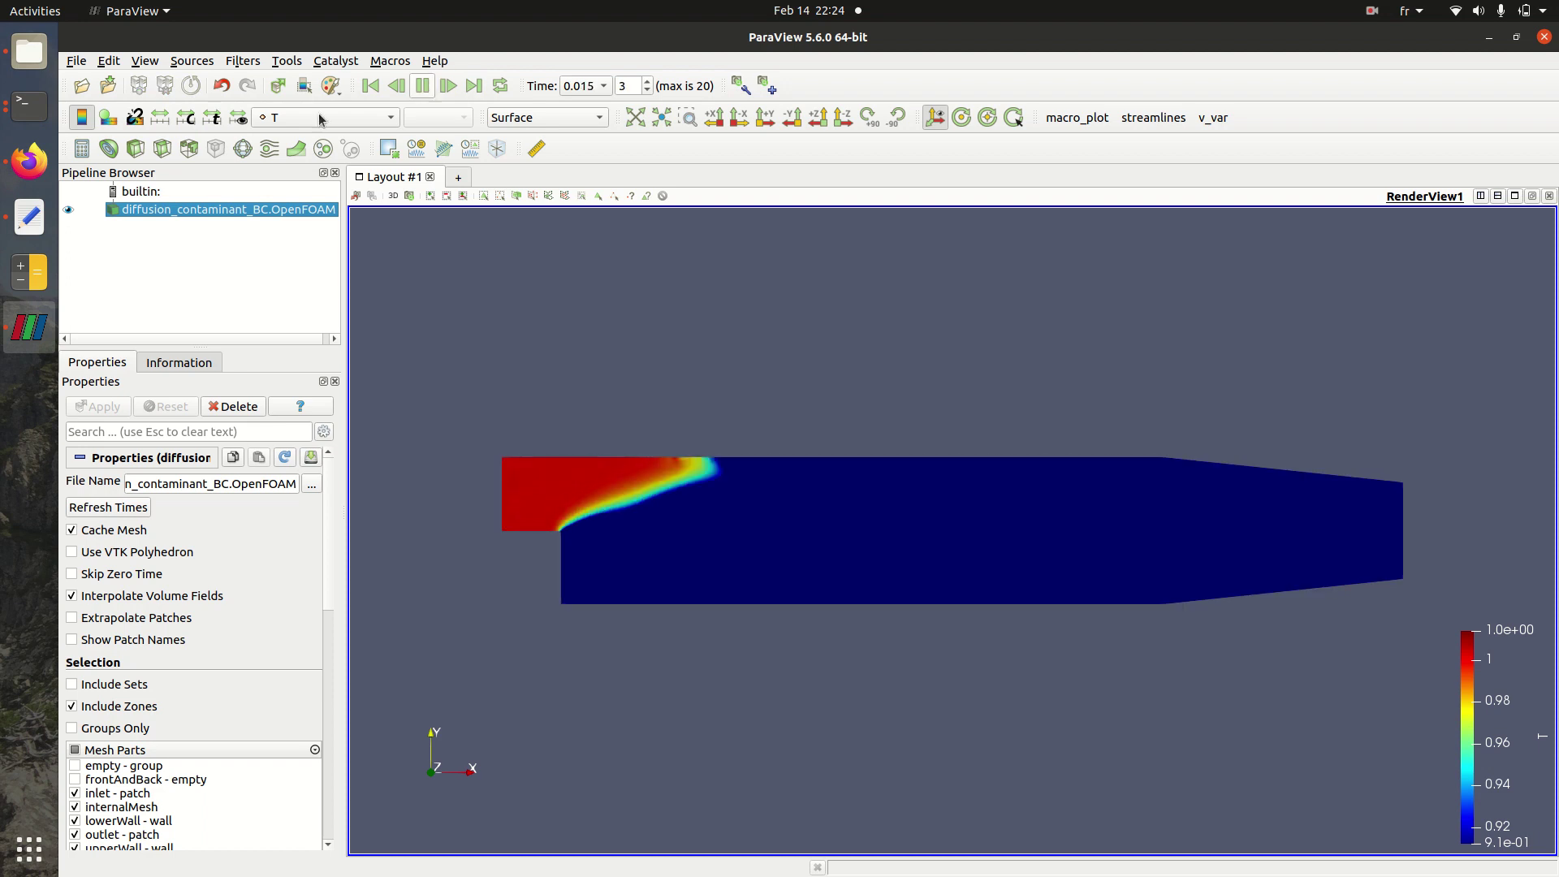
{"action": "left_click", "coordinate": [161, 122]}
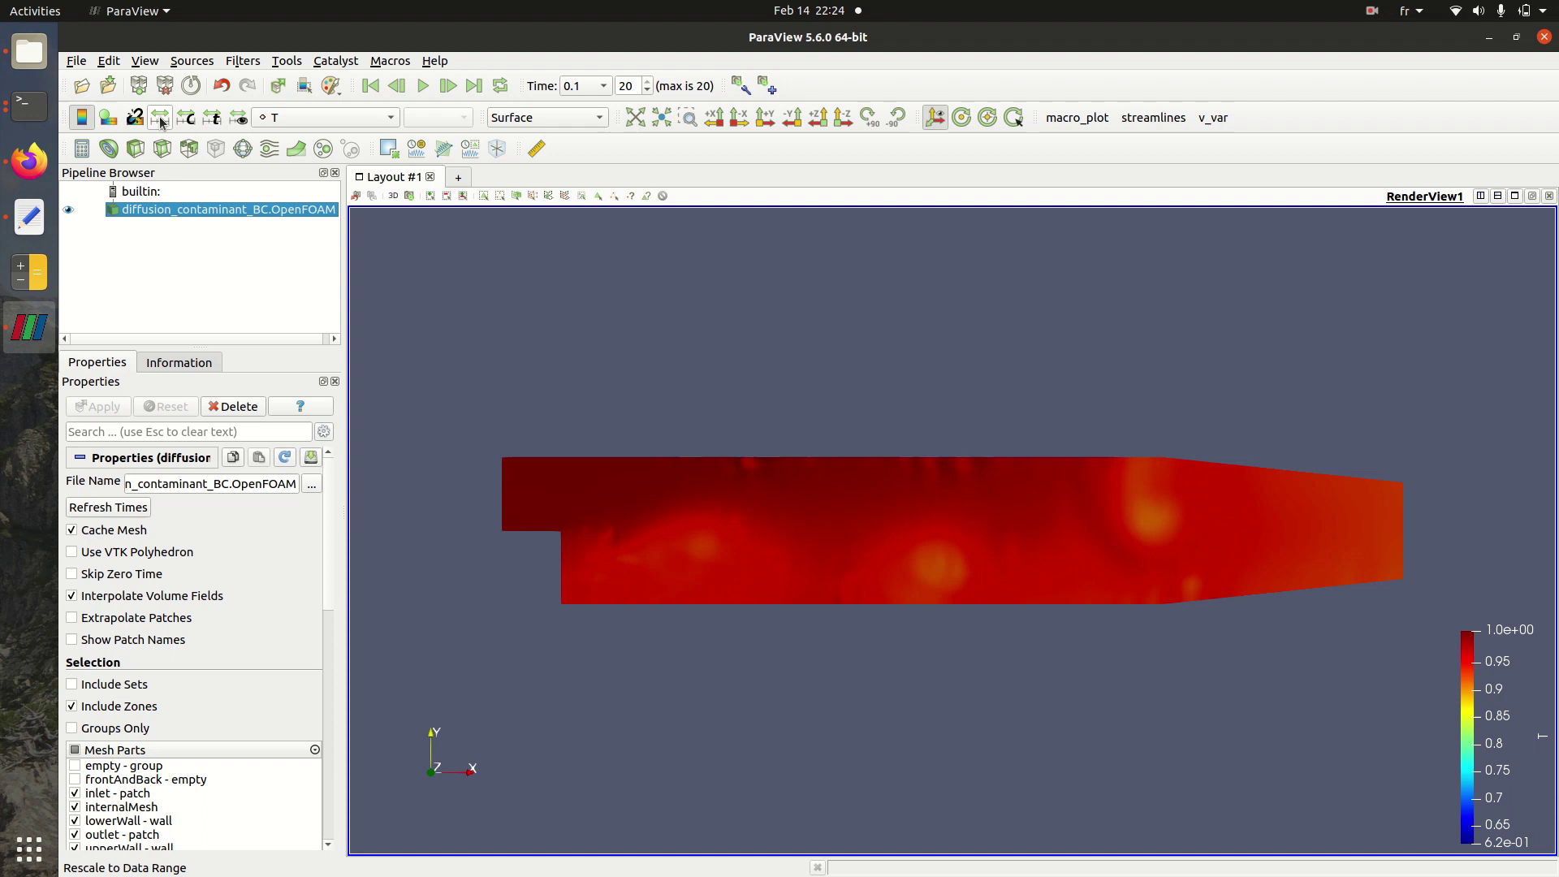
{"action": "left_click", "coordinate": [161, 122]}
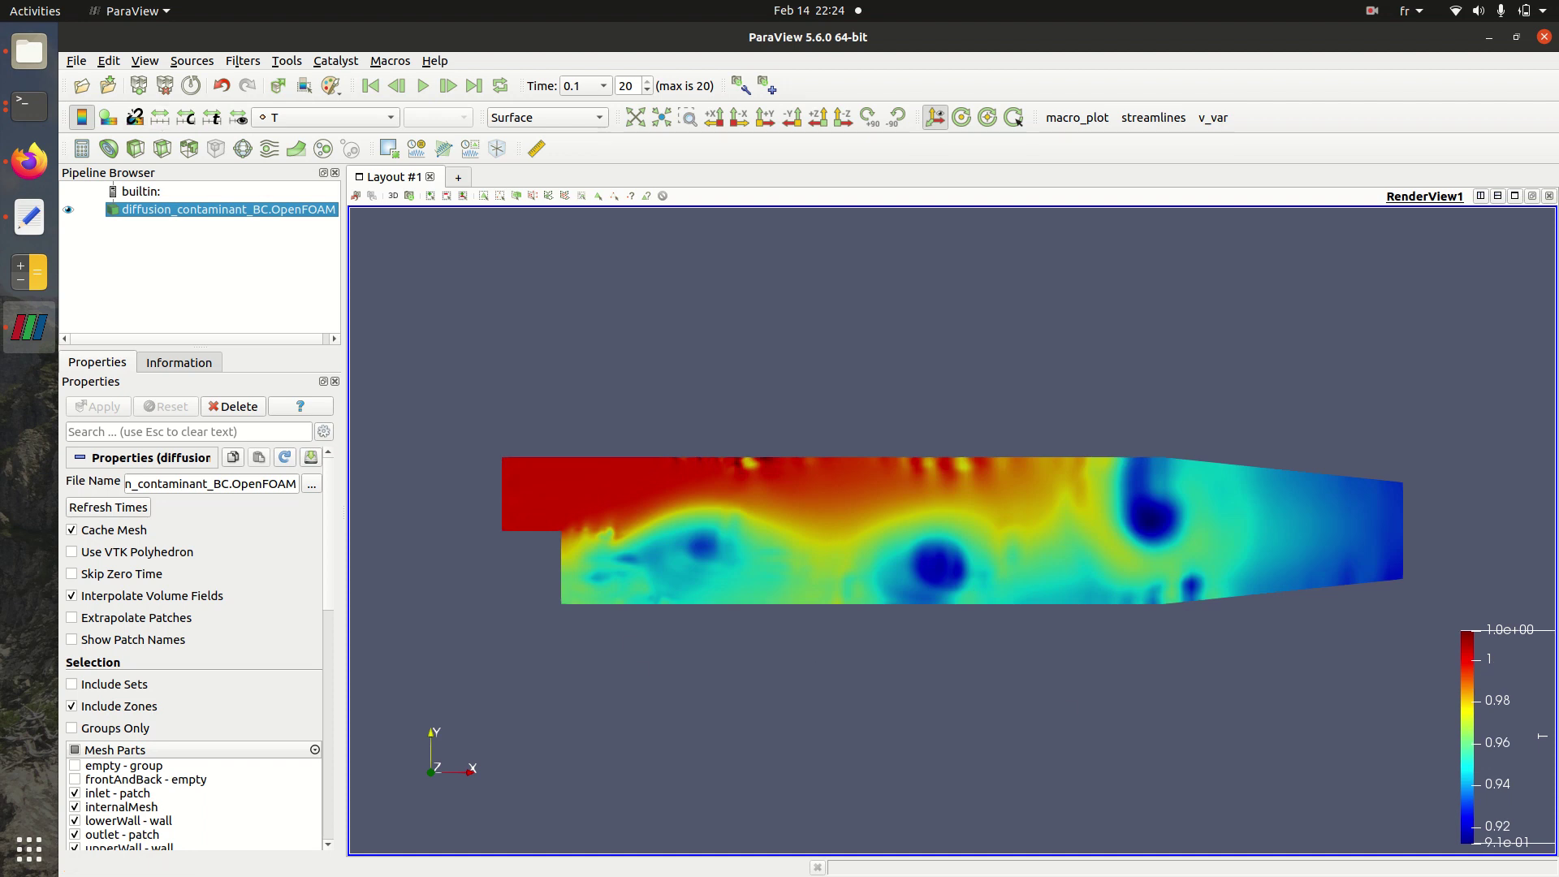
{"action": "left_click_drag", "start_coordinate": [1507, 734], "coordinate": [1486, 541]}
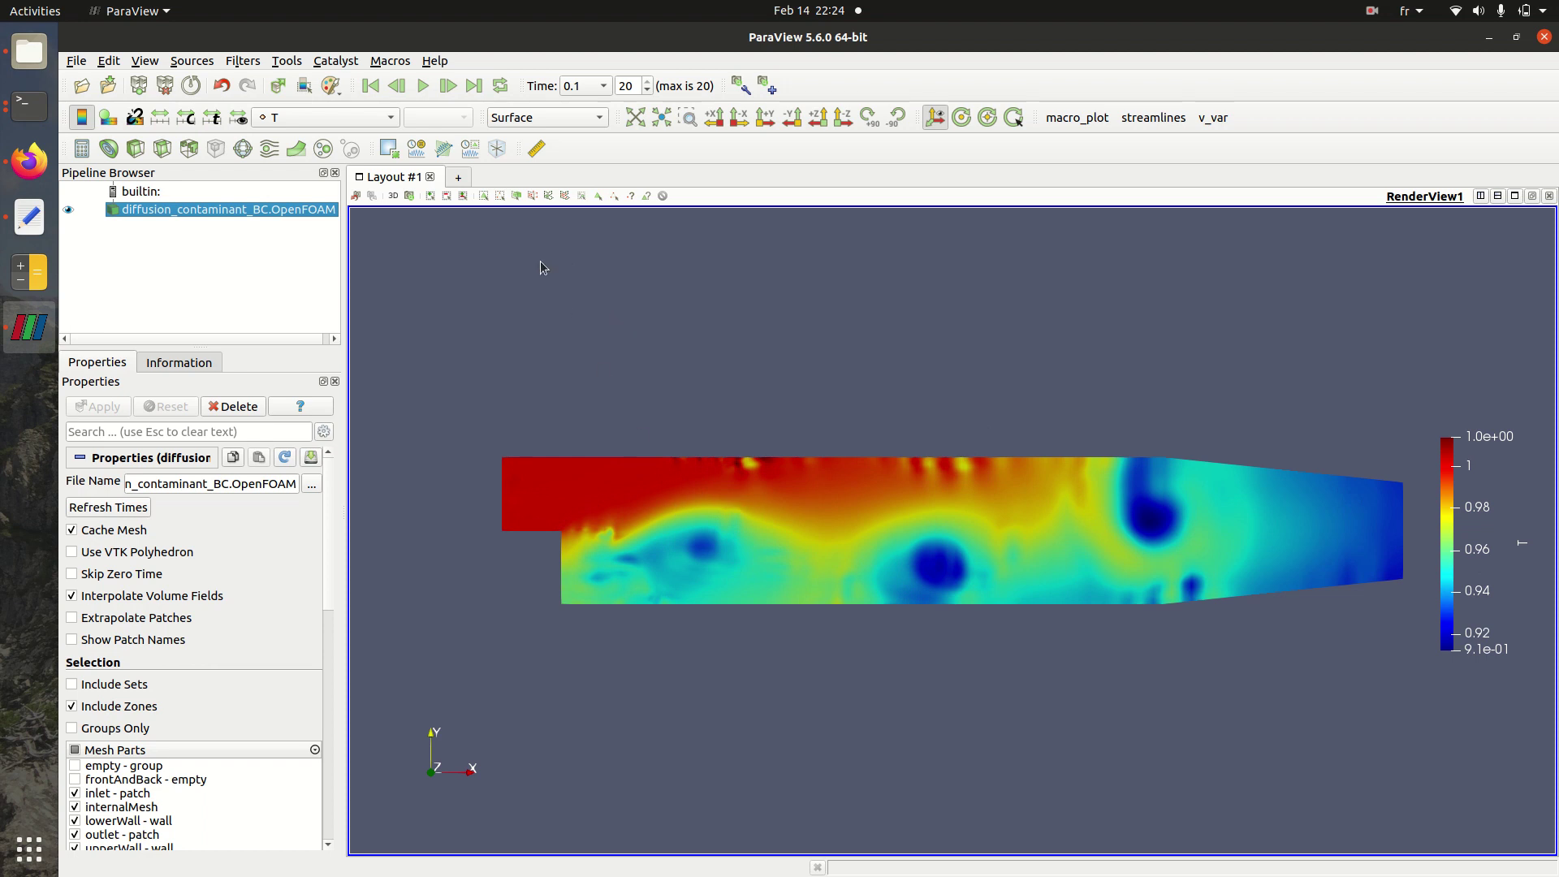
Step: Add a Probe Location filter centred at (0.1347, 0, 0) with an axes grid shown
{"action": "left_click", "coordinate": [254, 61]}
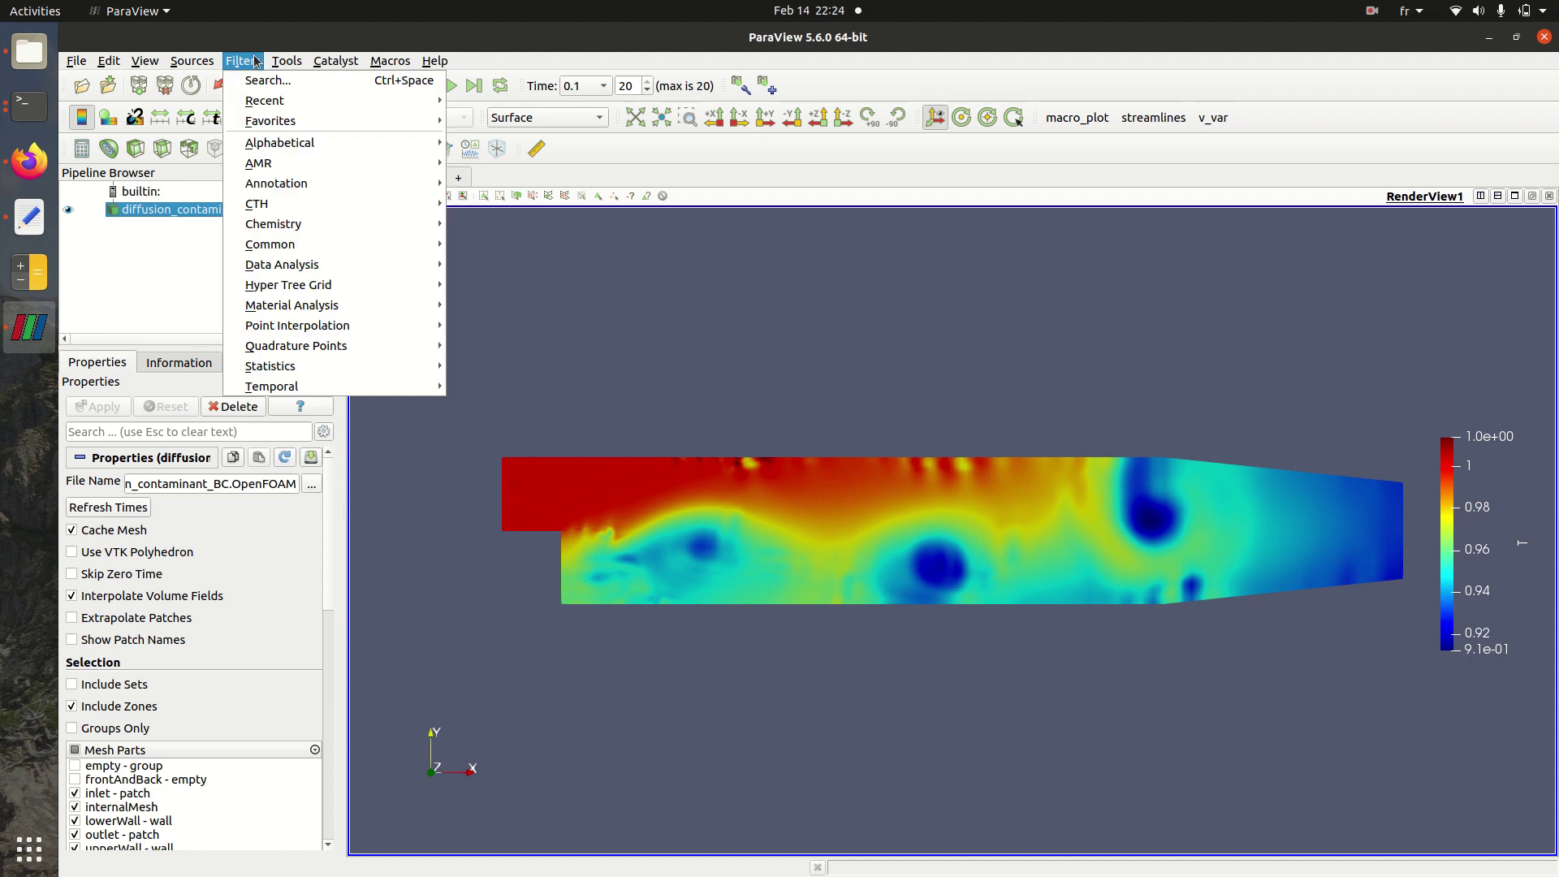
{"action": "mouse_move", "coordinate": [286, 61]}
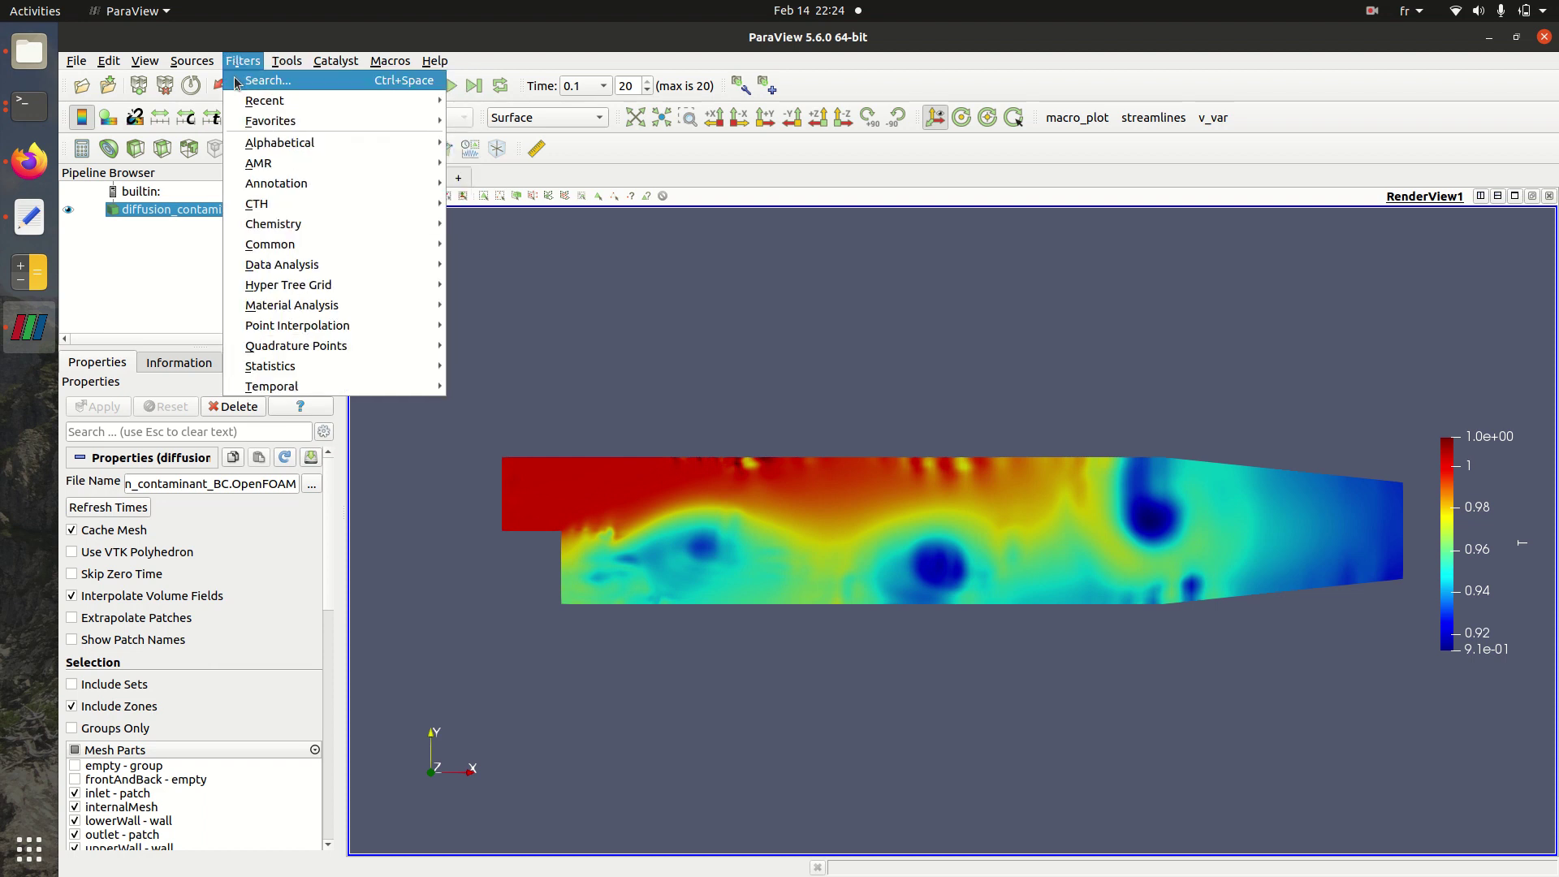
{"action": "left_click", "coordinate": [237, 82]}
{"action": "type", "text": "pro"}
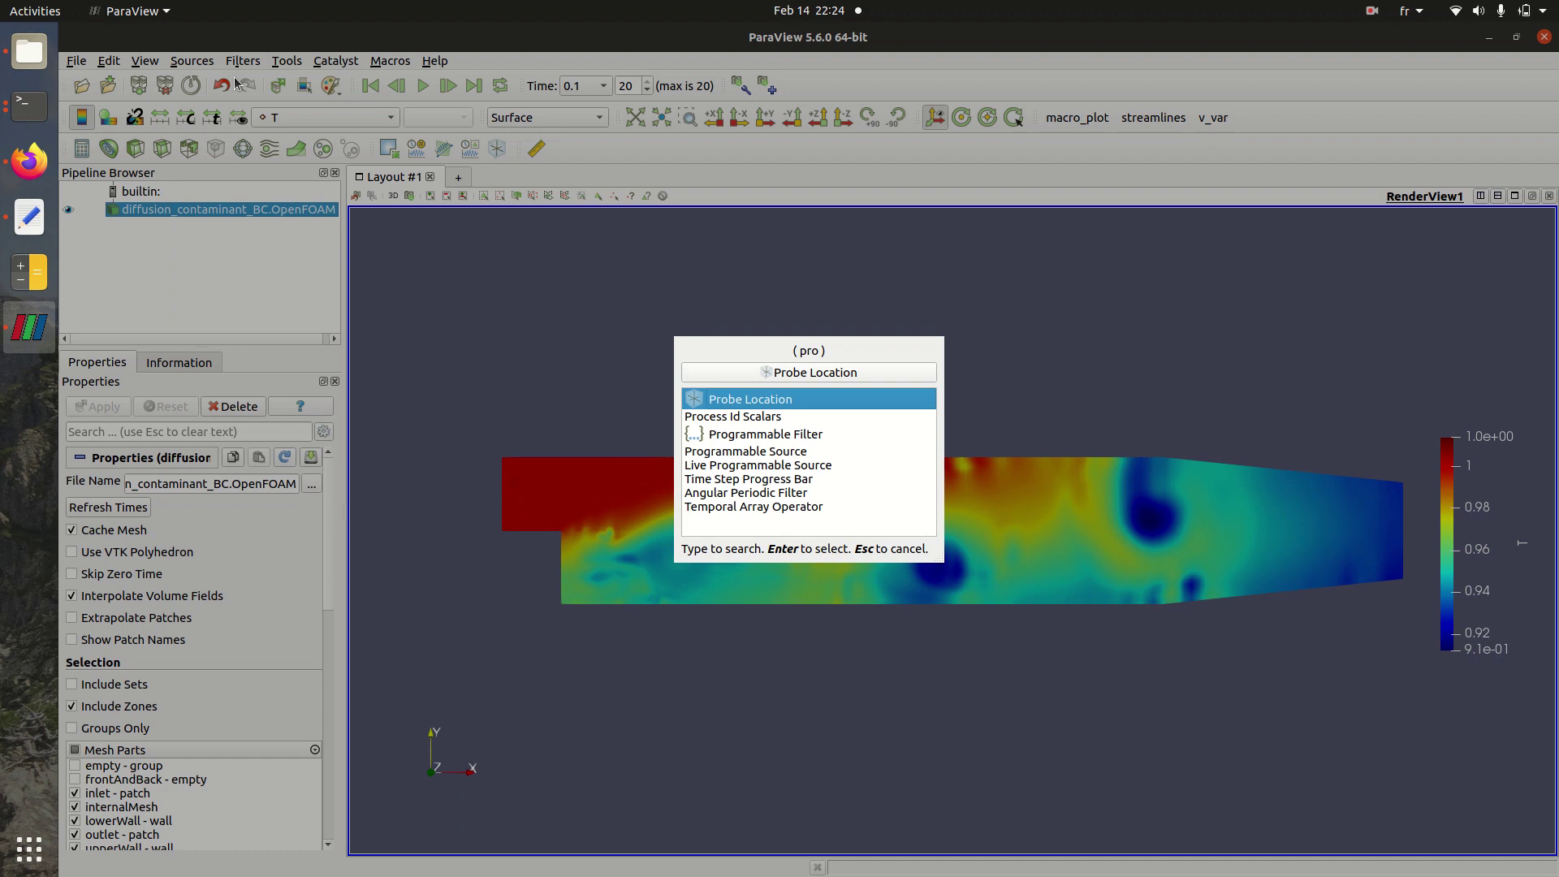
{"action": "key", "text": "Return"}
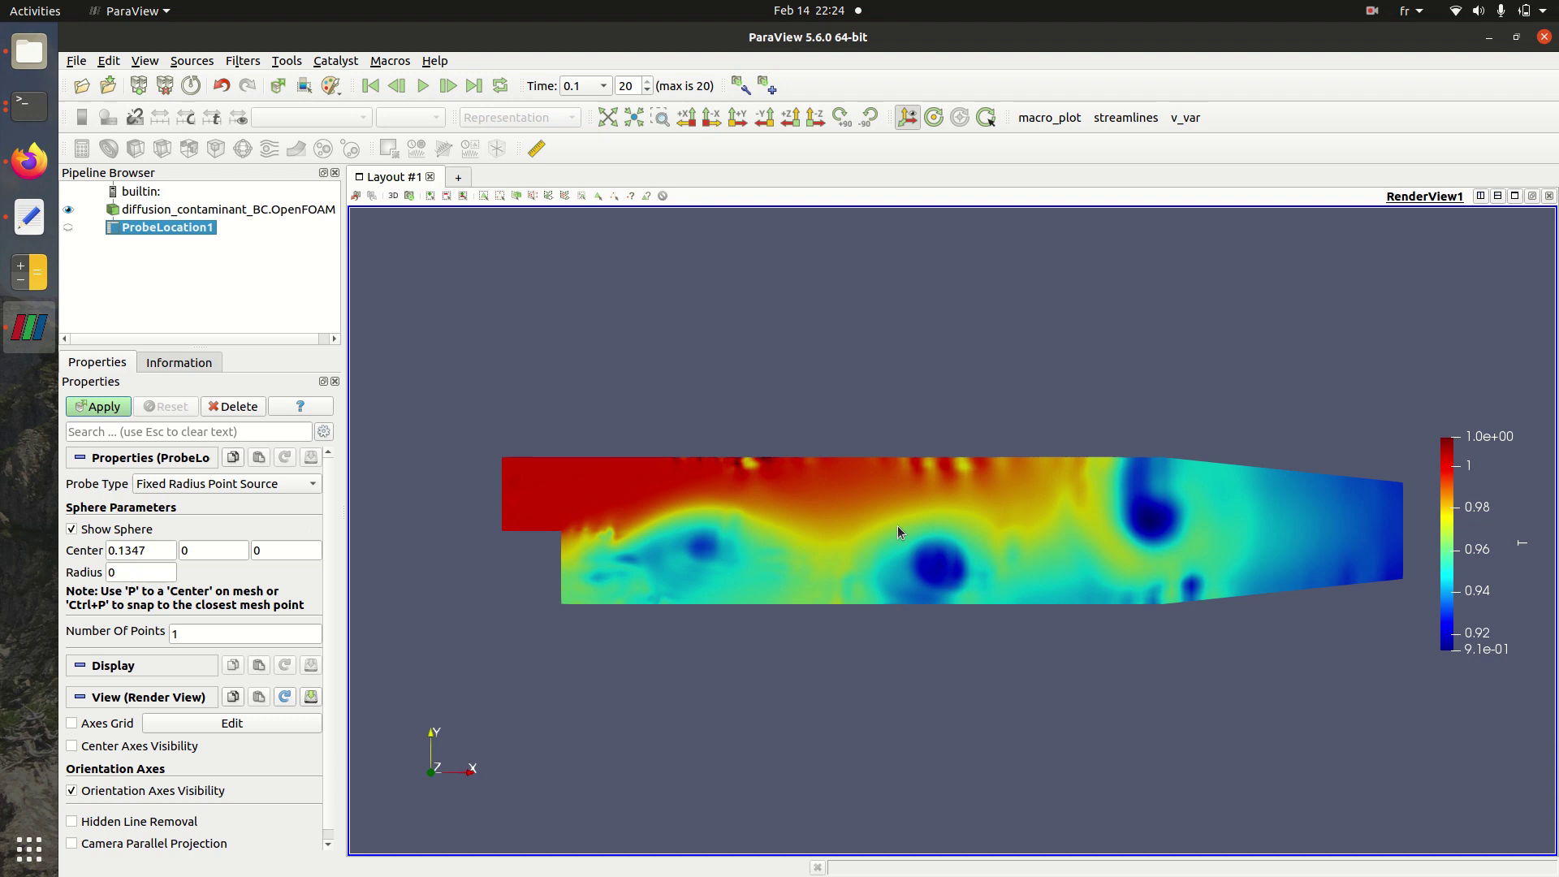
{"action": "left_click", "coordinate": [164, 552]}
{"action": "left_click_drag", "start_coordinate": [120, 549], "coordinate": [207, 549]}
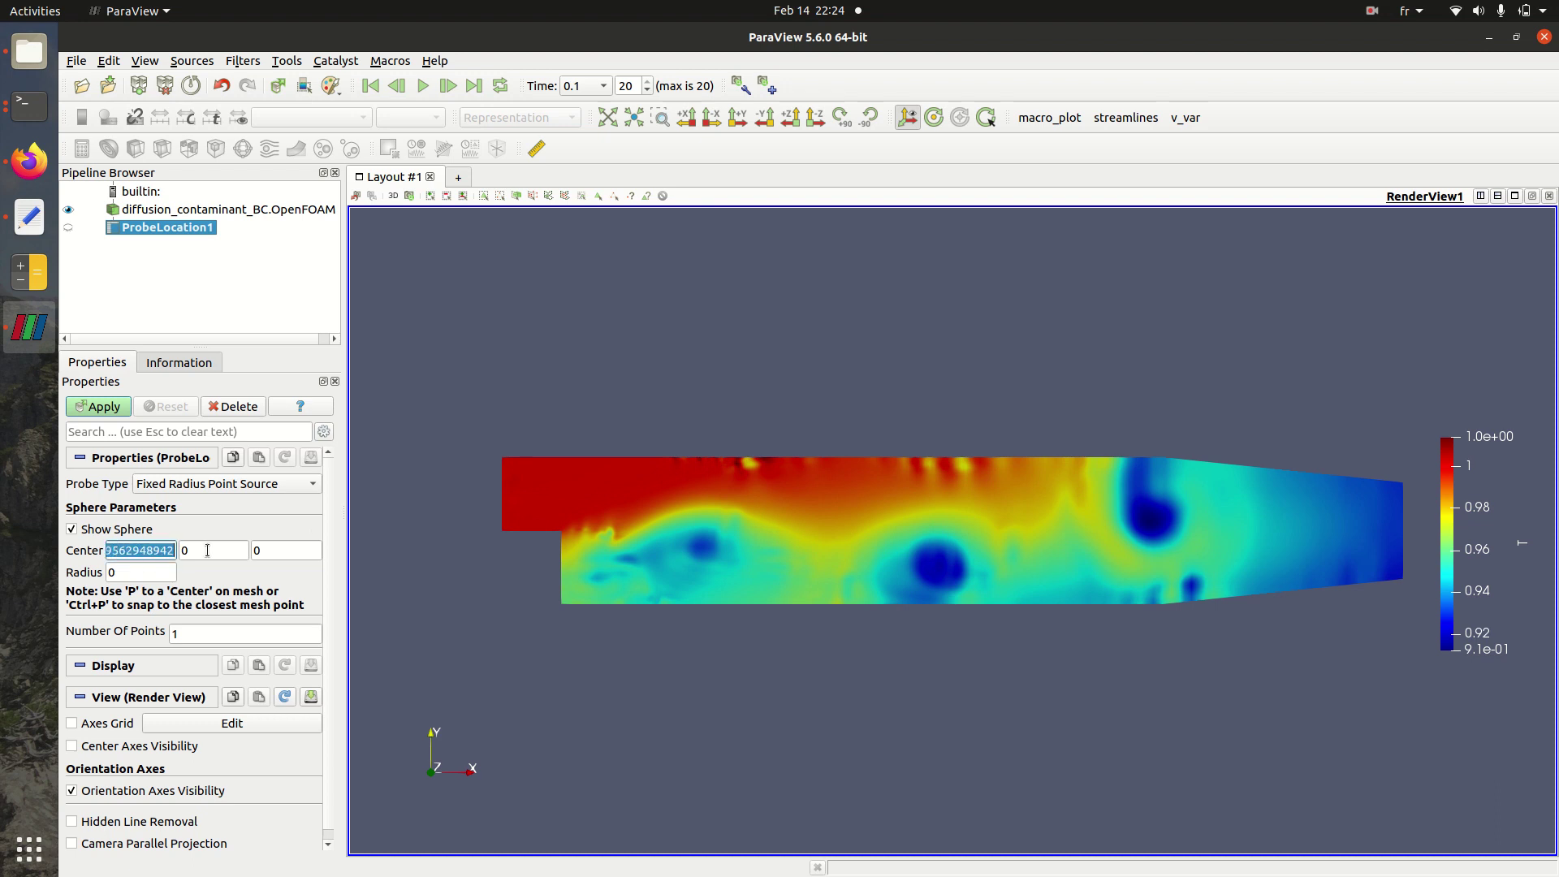
{"action": "left_click", "coordinate": [107, 725]}
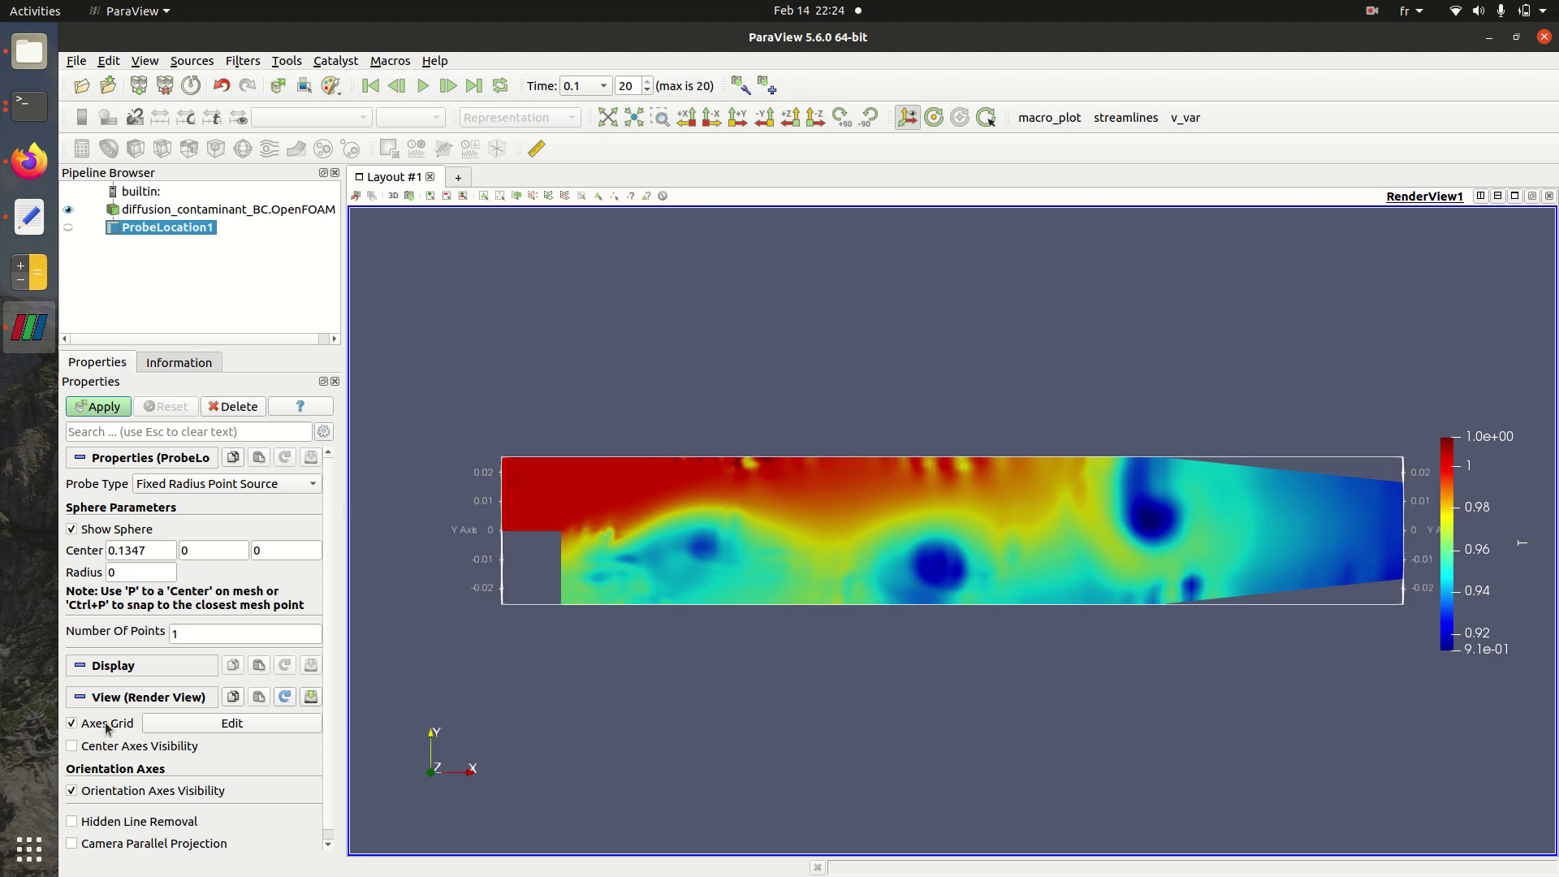
{"action": "left_click", "coordinate": [161, 551]}
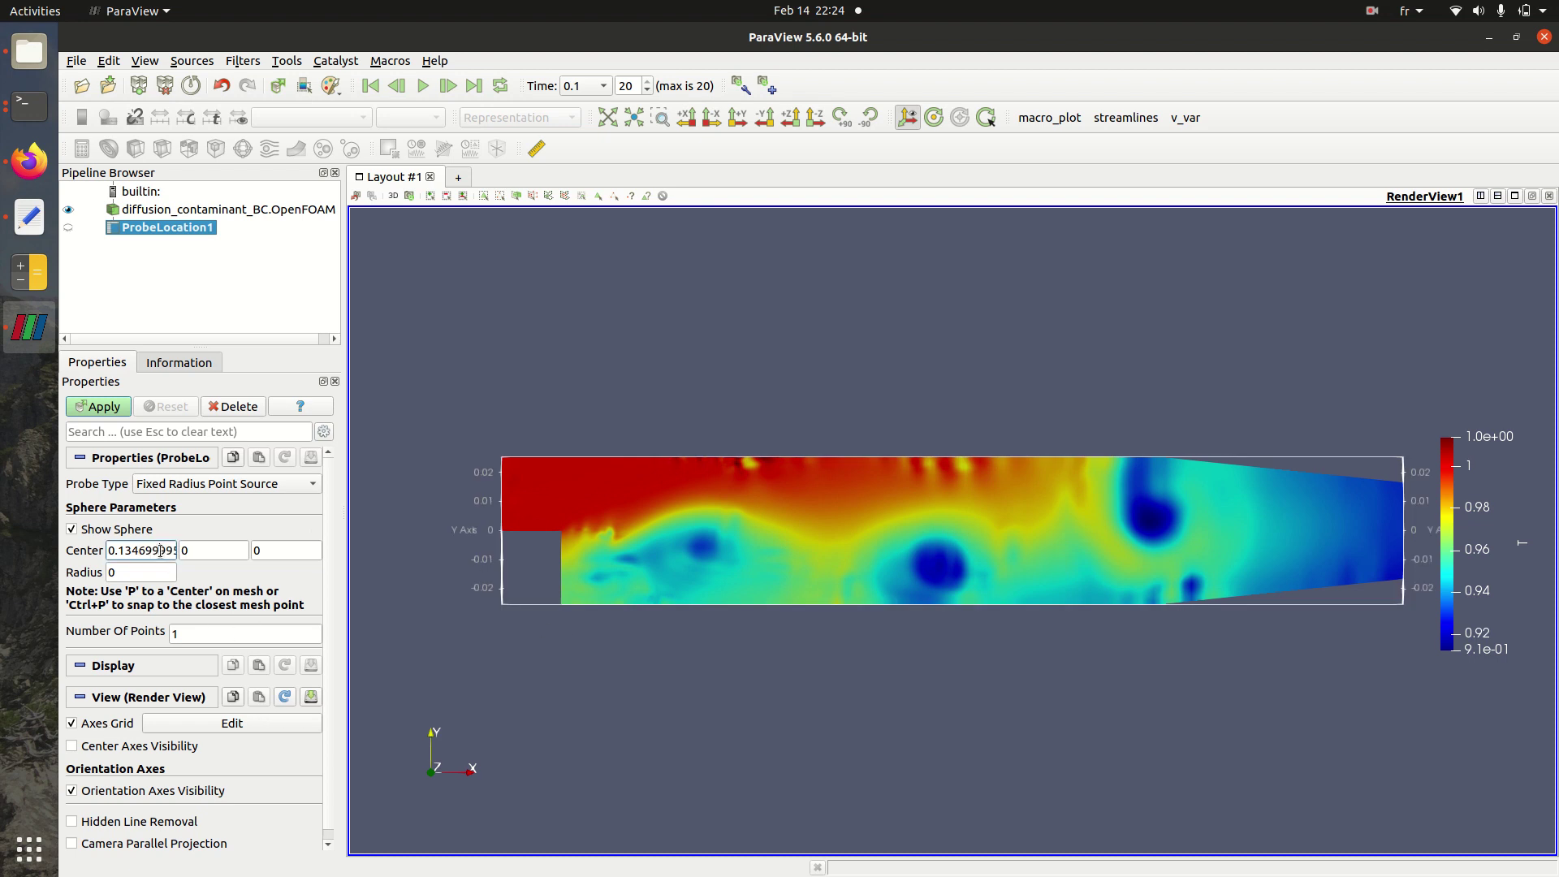
{"action": "left_click", "coordinate": [101, 414]}
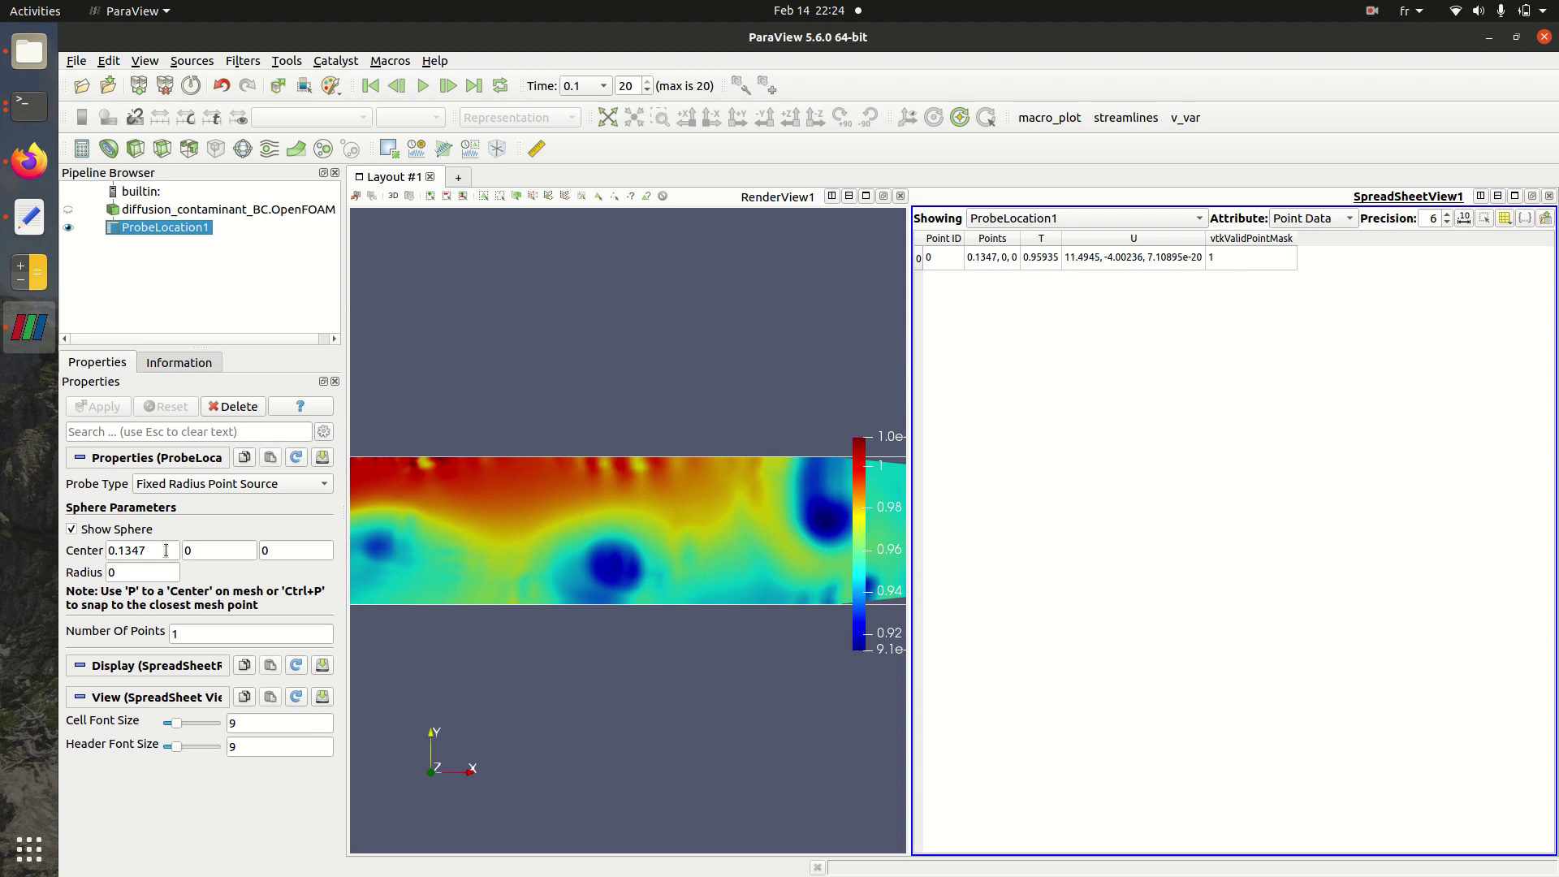
Step: Read the probe's T value of 0.95935 and close the spreadsheet view
{"action": "left_click", "coordinate": [1047, 259]}
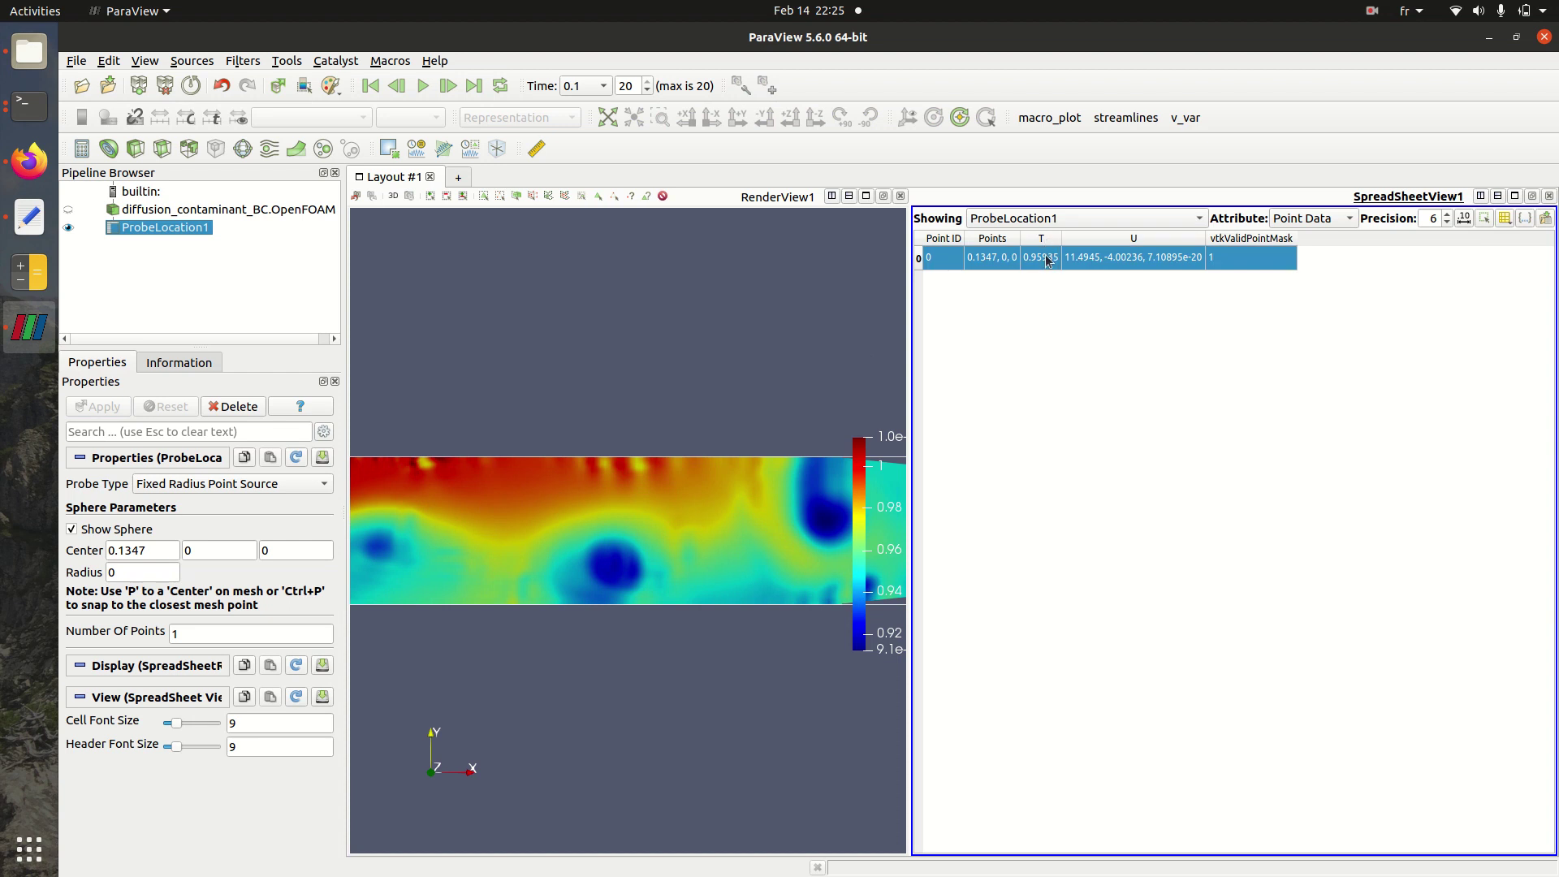
{"action": "left_click", "coordinate": [624, 397]}
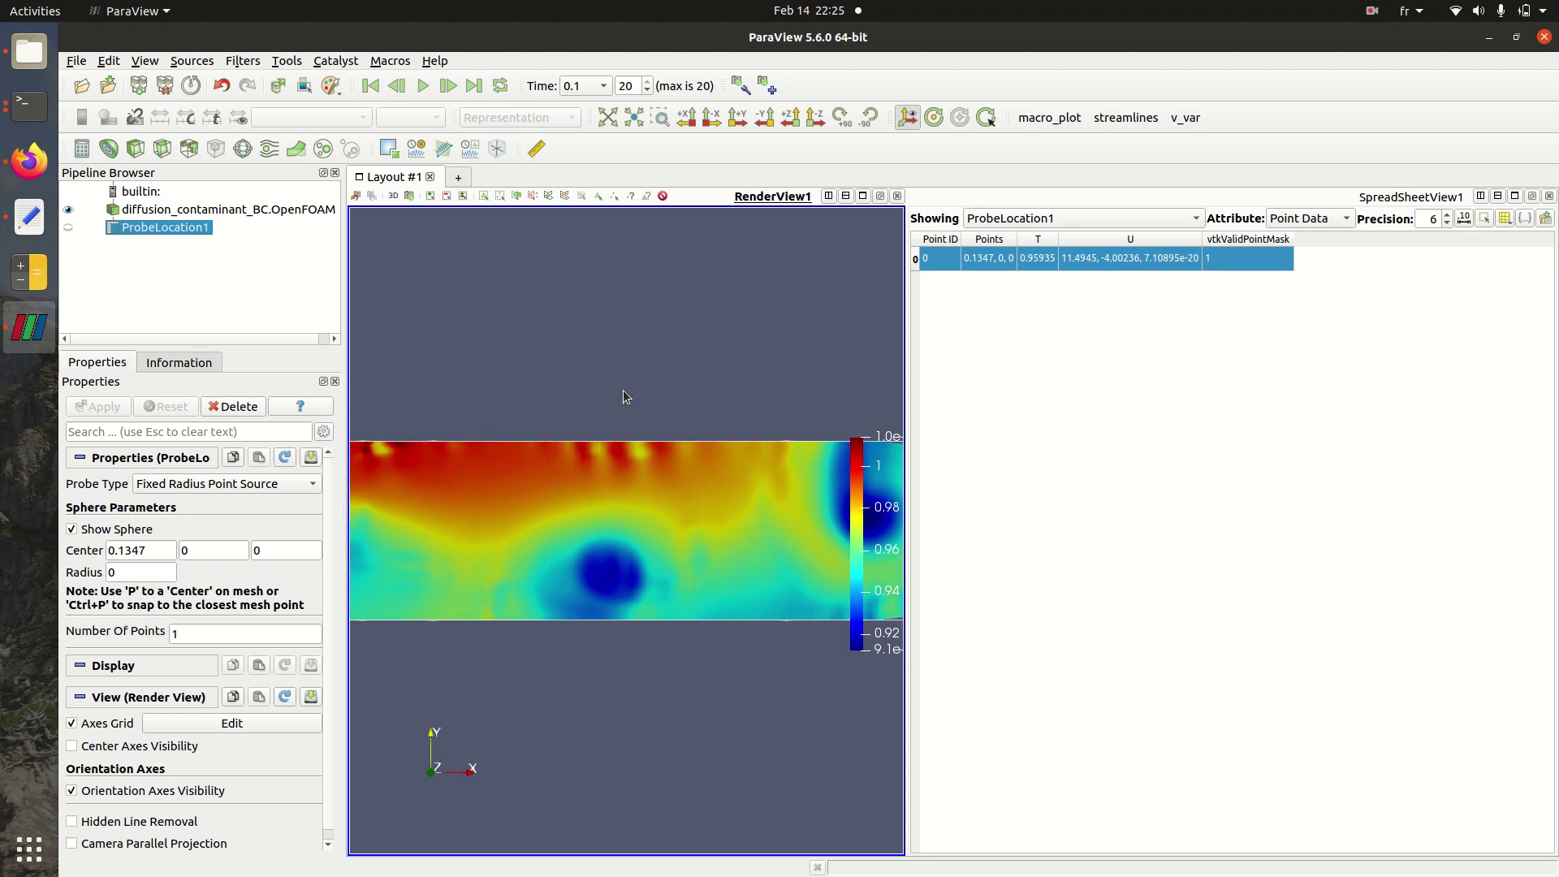
{"action": "left_click", "coordinate": [1554, 202]}
{"action": "left_click", "coordinate": [1549, 197]}
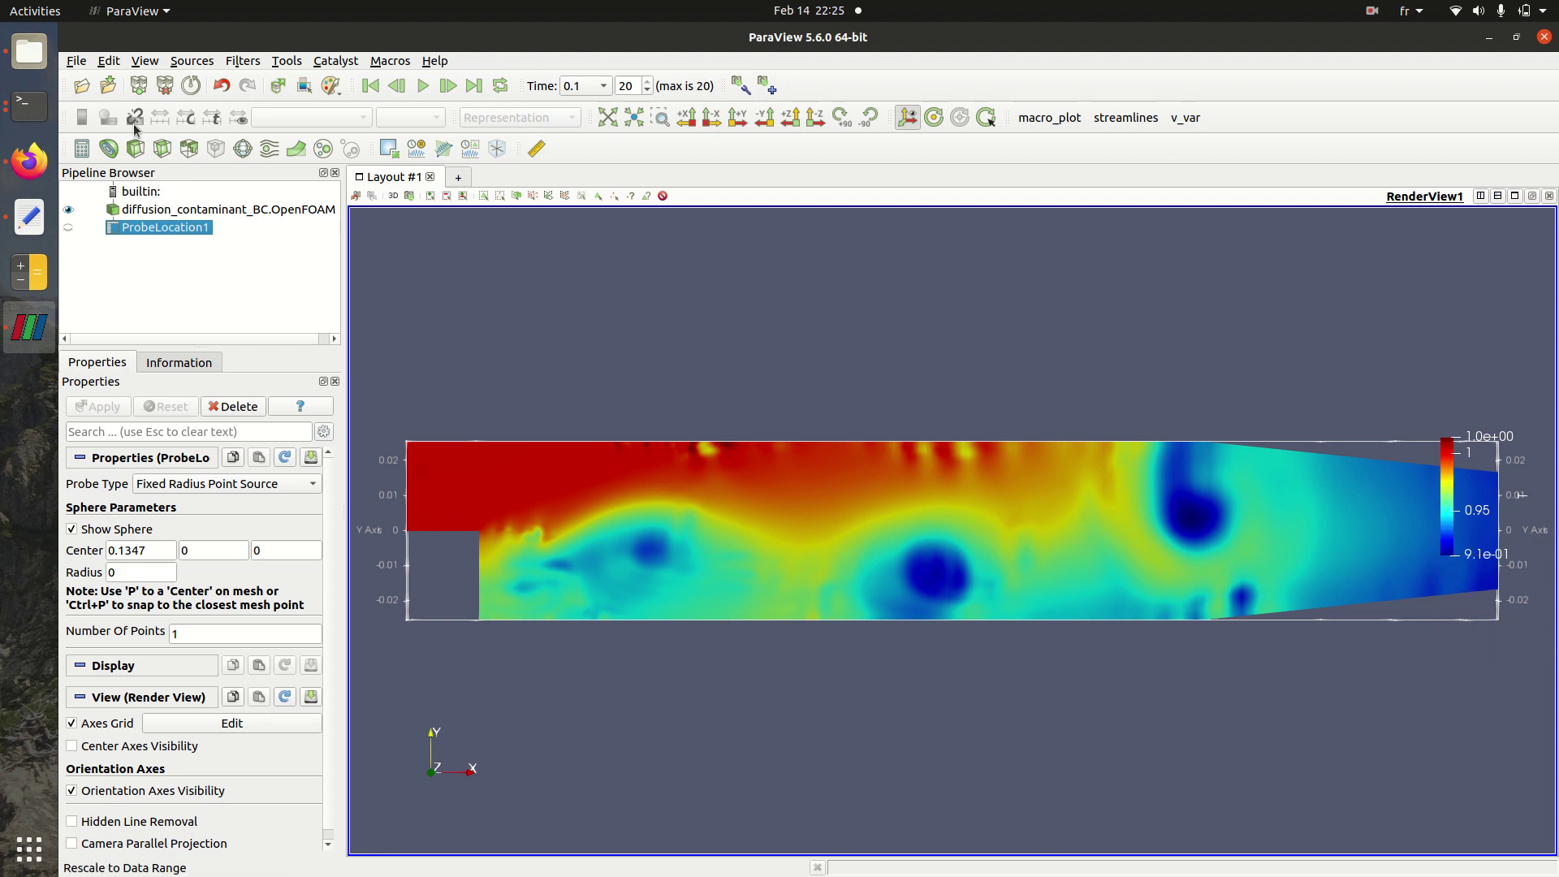
Step: Open the BC case's postProcessing/probes/0/T file in Text Editor to see the probe time series
{"action": "left_click", "coordinate": [29, 51]}
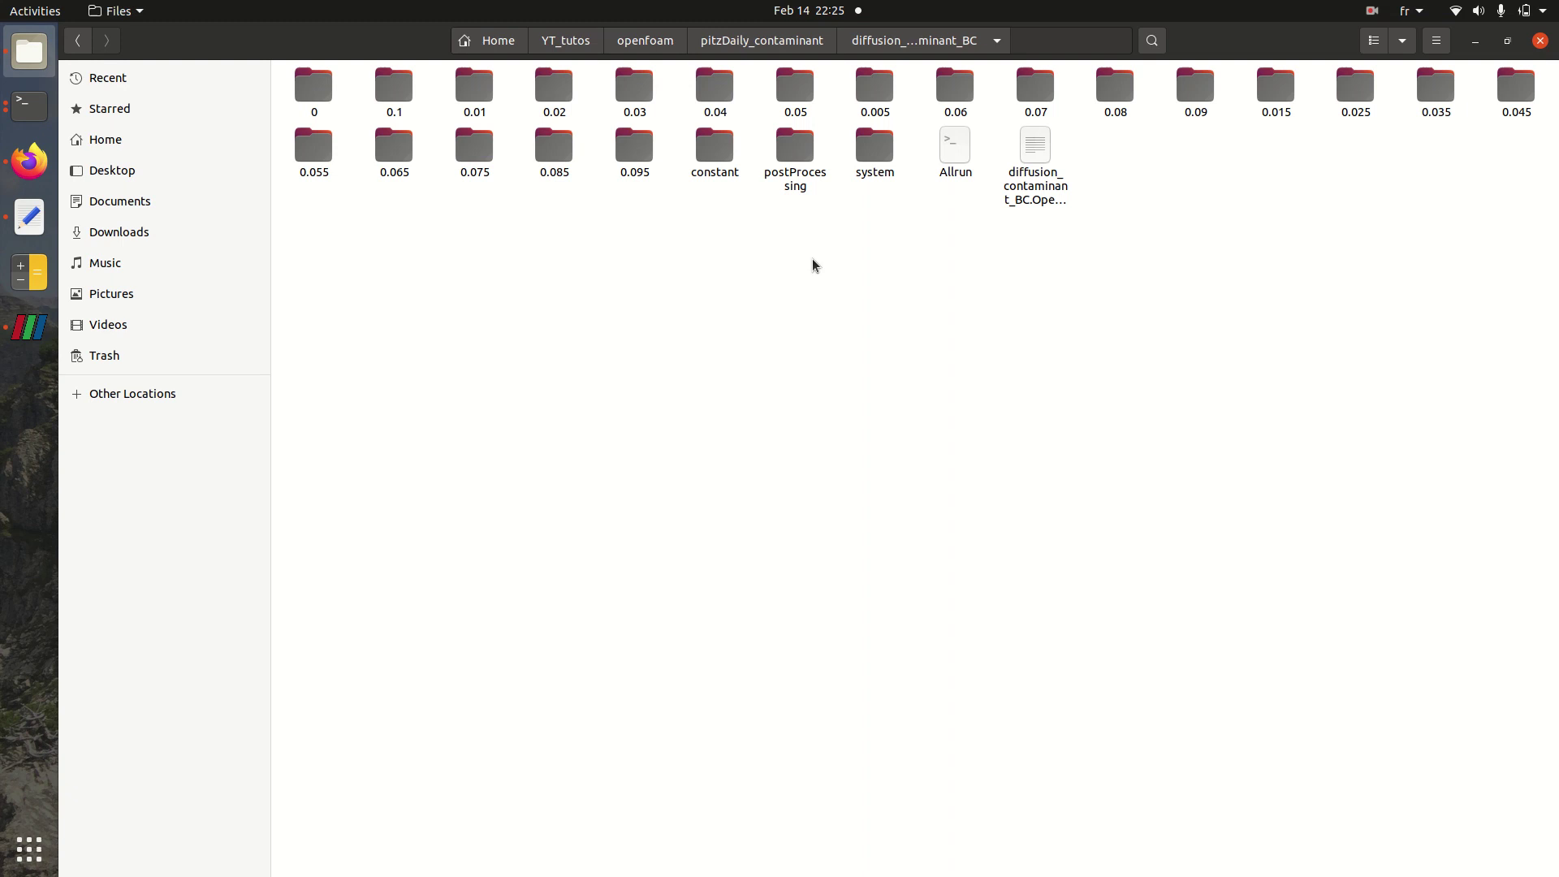
{"action": "double_click", "coordinate": [789, 148]}
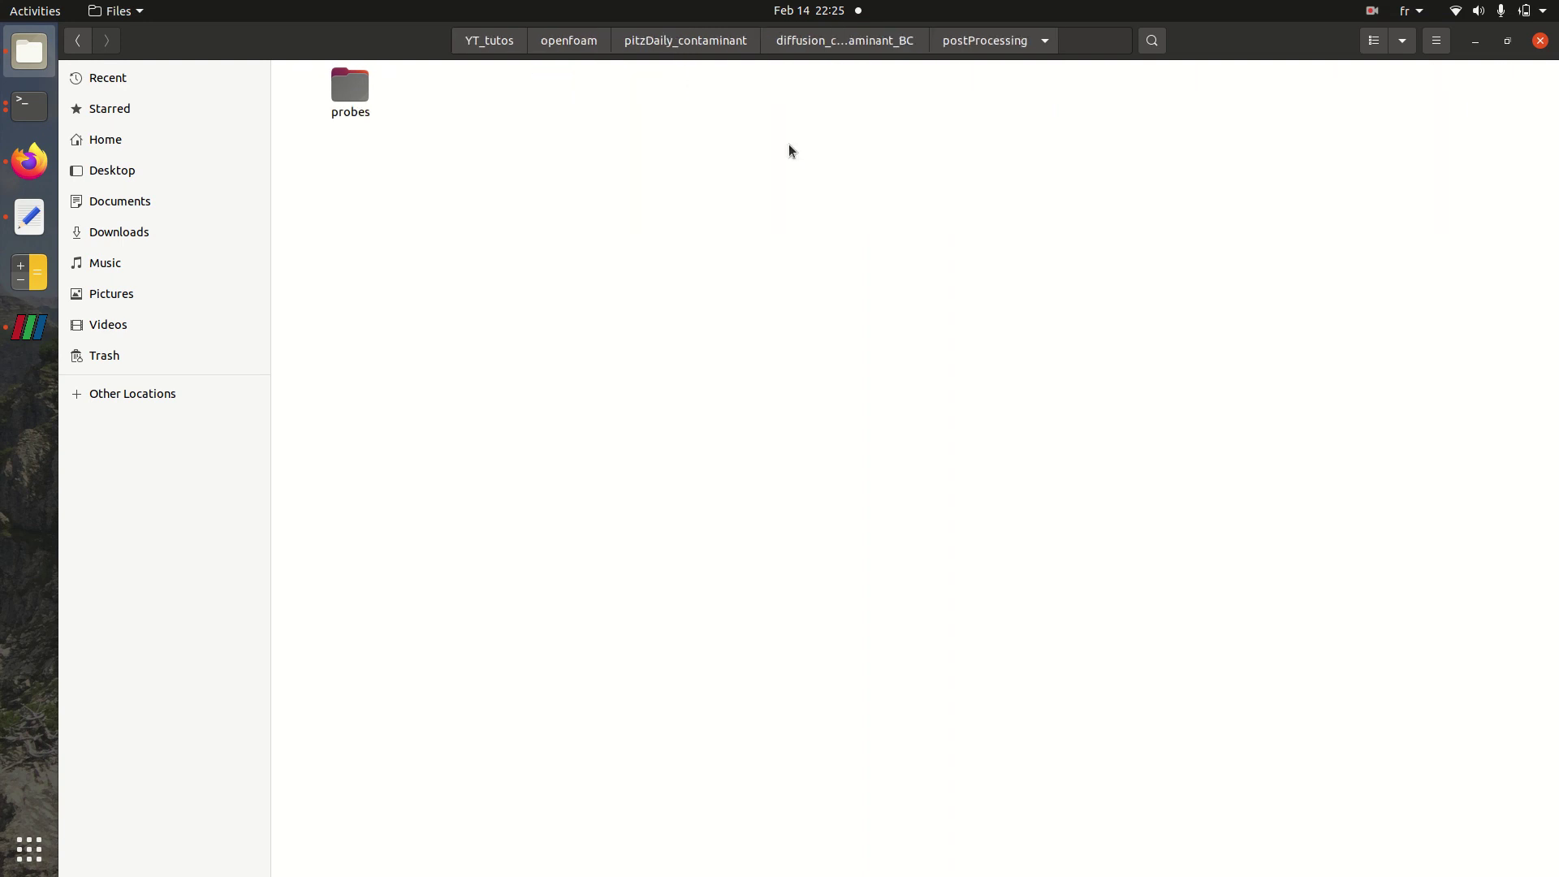
{"action": "left_click", "coordinate": [905, 45]}
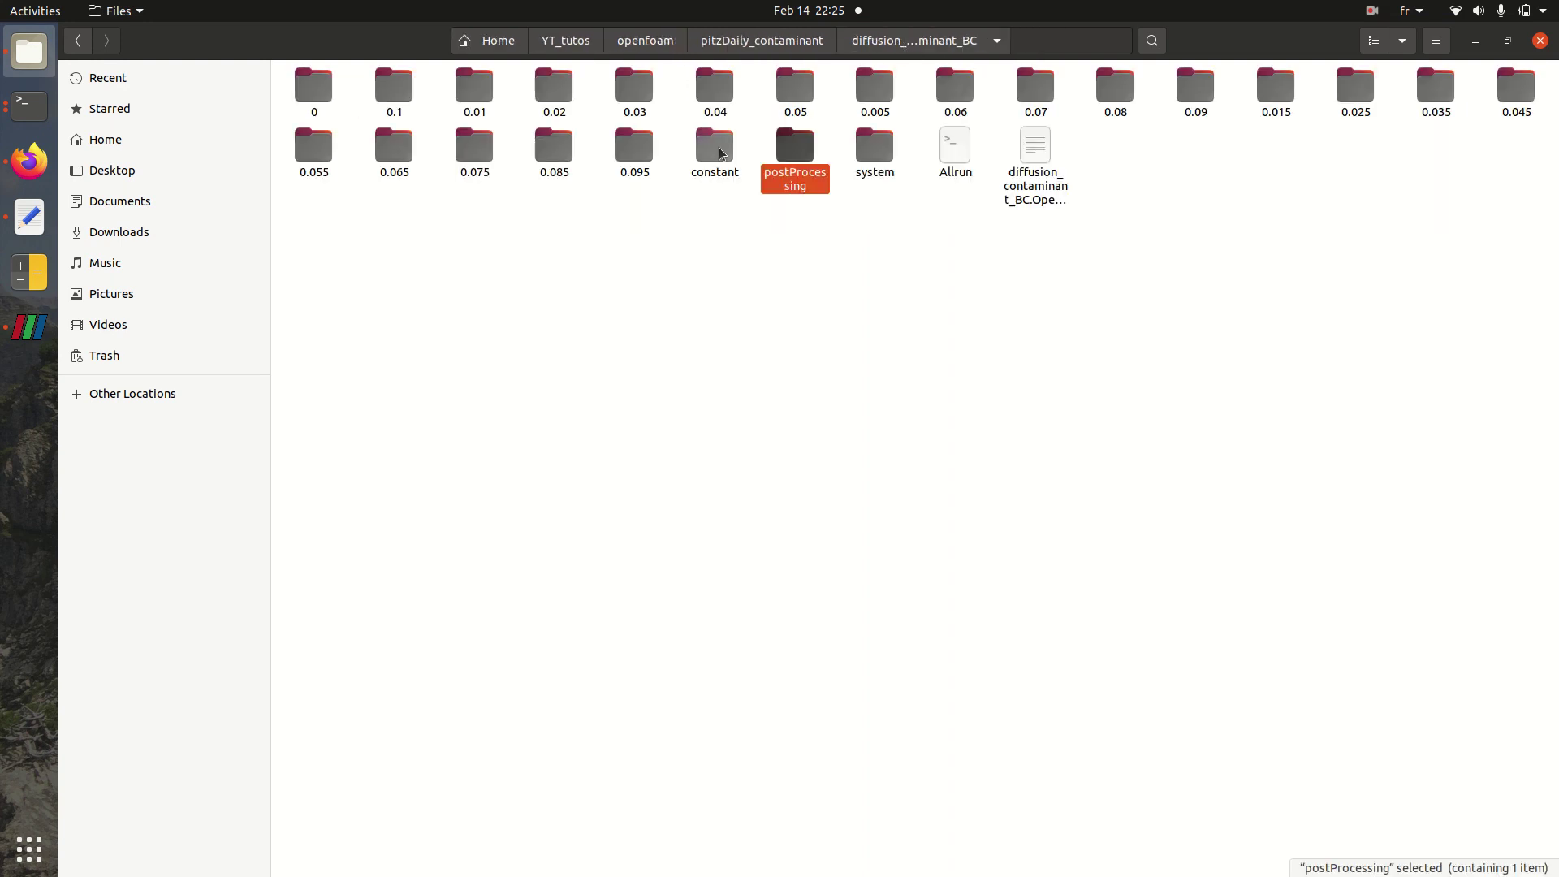
{"action": "double_click", "coordinate": [785, 172]}
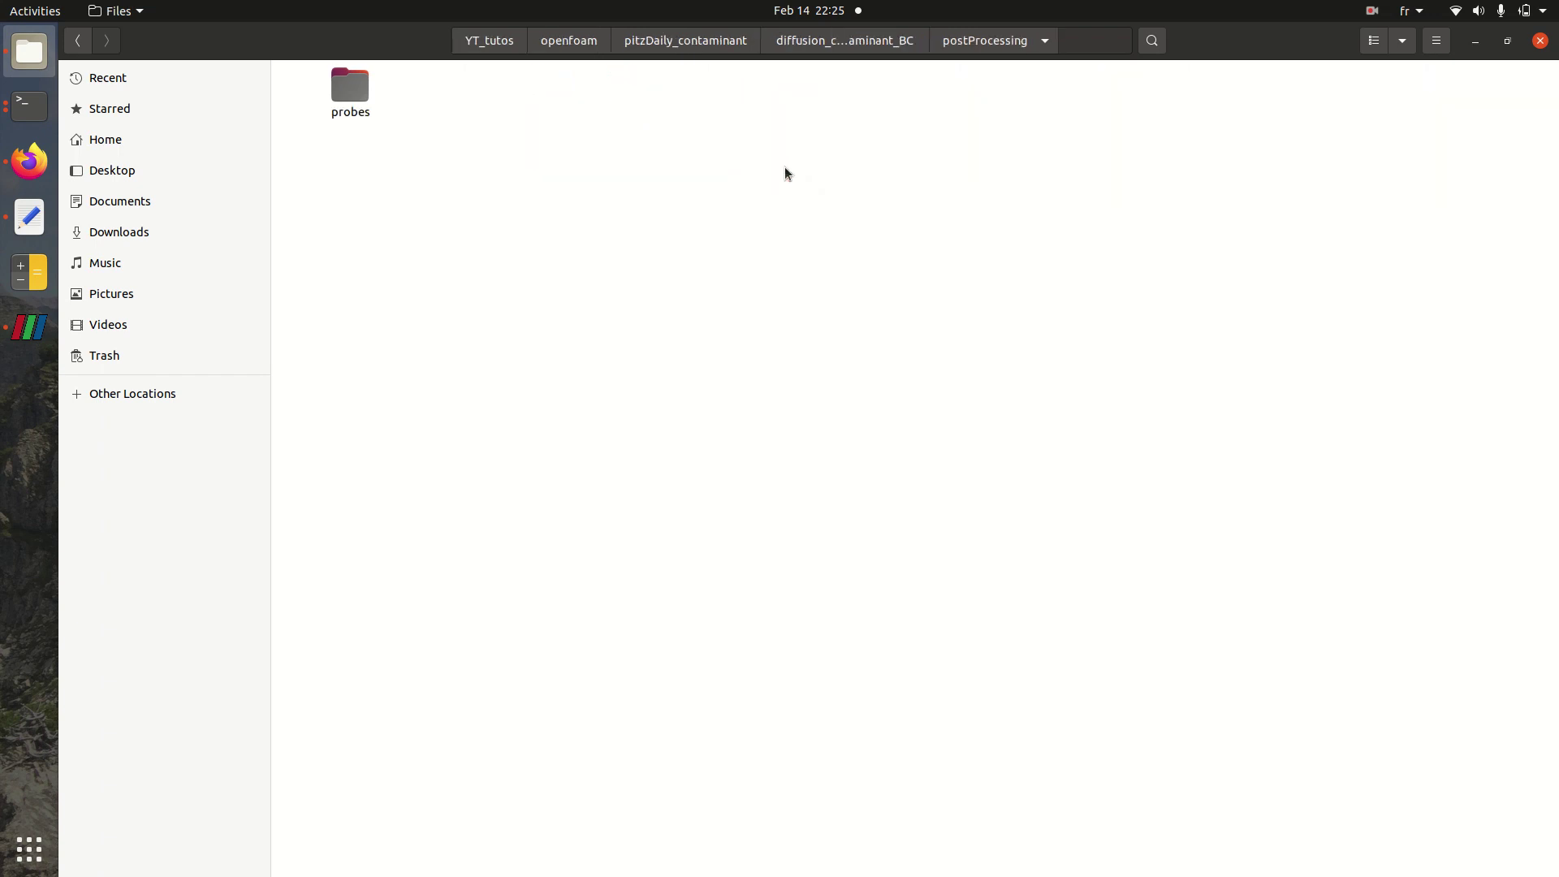
{"action": "key", "text": "Down"}
{"action": "key", "text": "Return"}
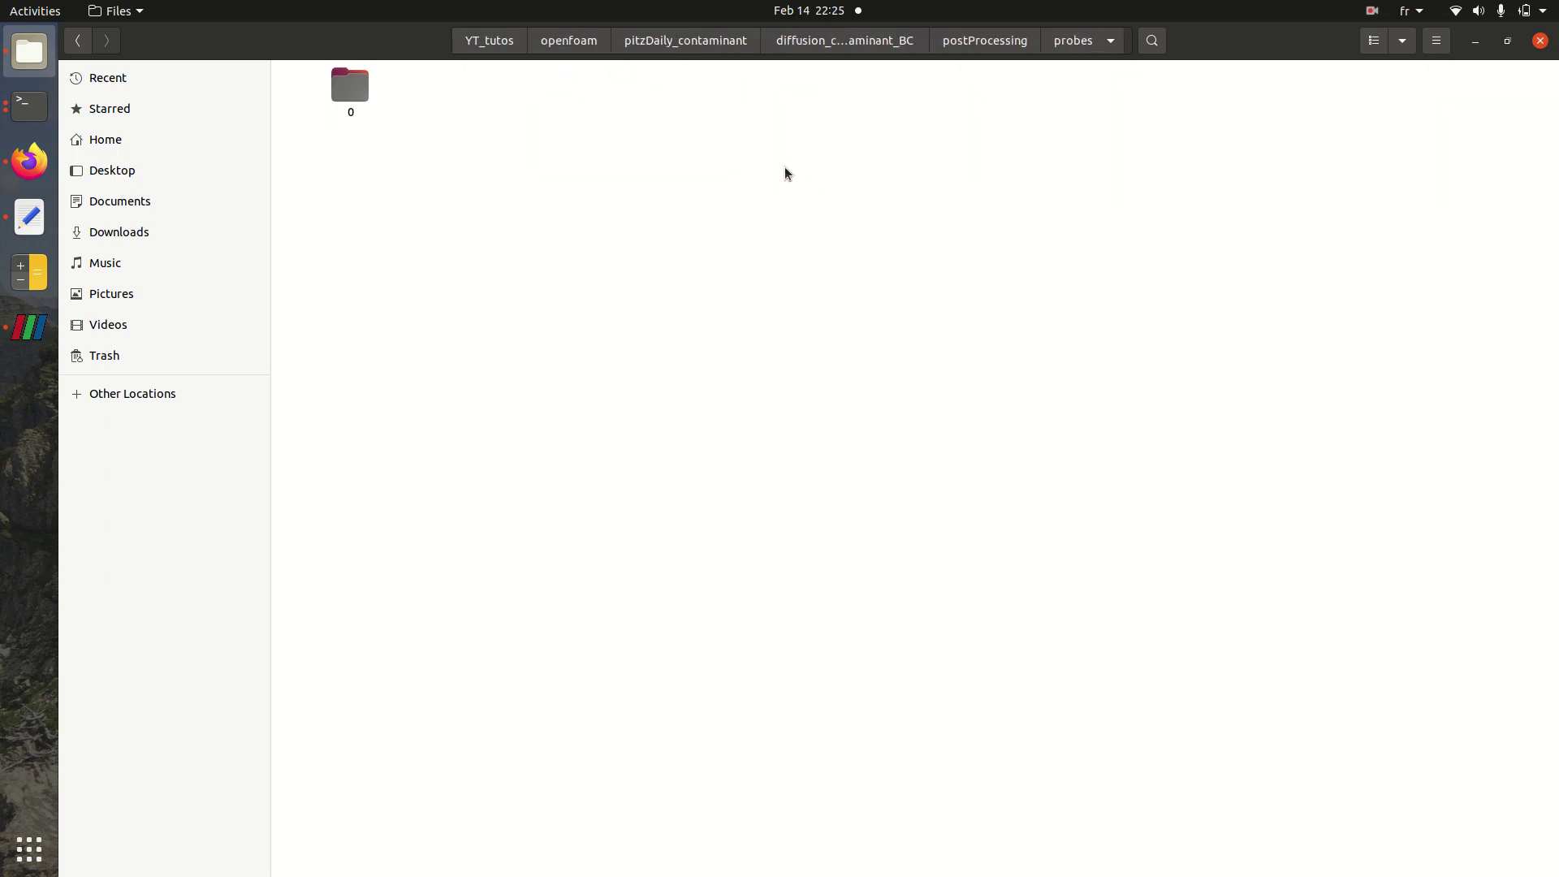
{"action": "key", "text": "Down"}
{"action": "key", "text": "Return"}
{"action": "key", "text": "Down"}
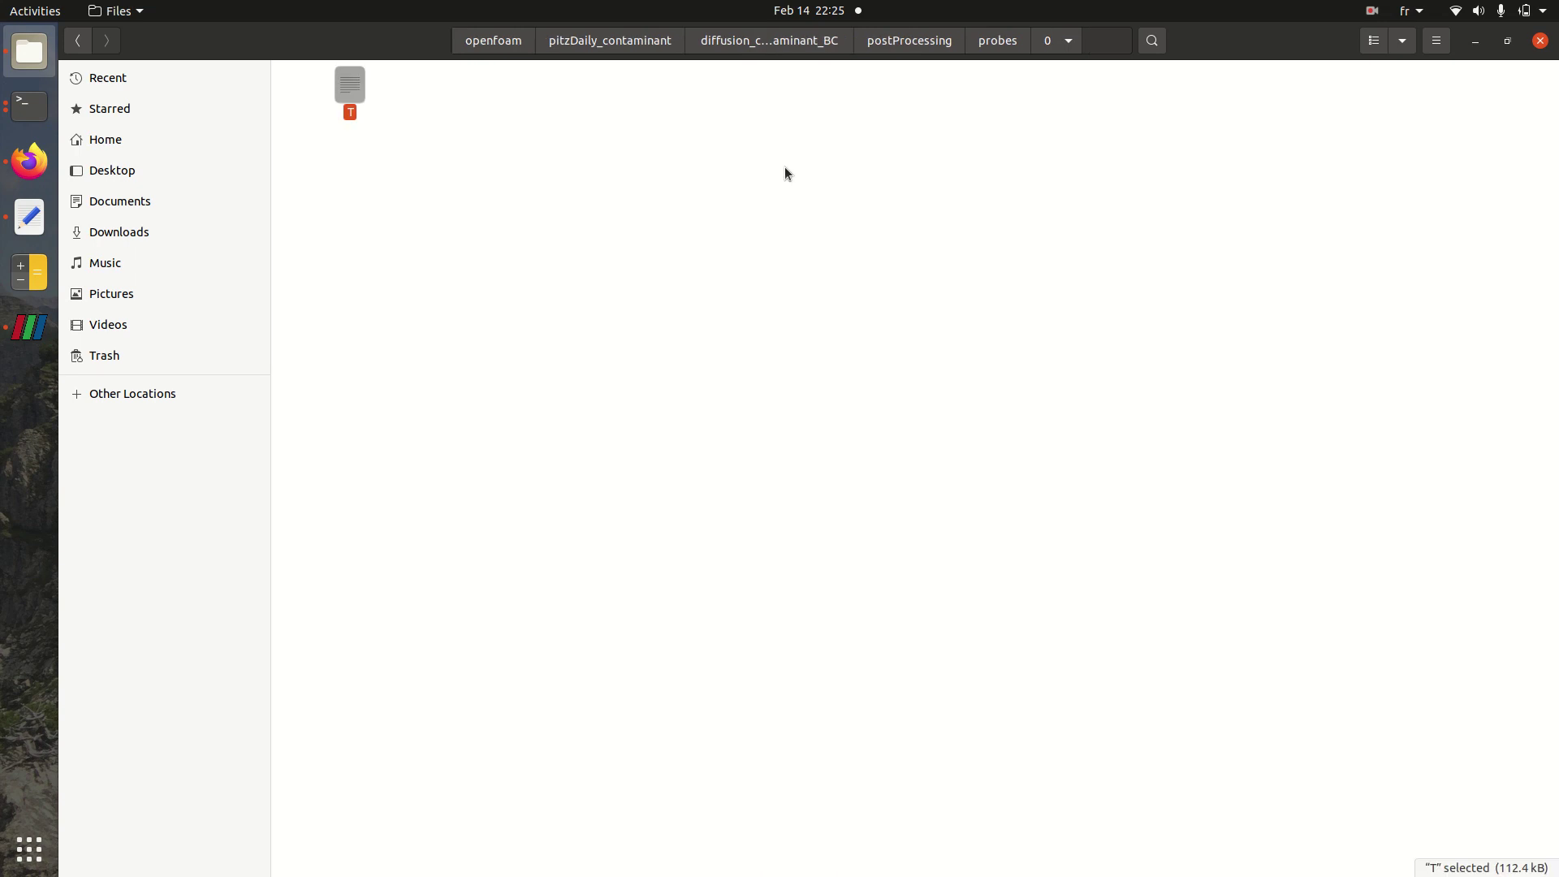
{"action": "key", "text": "Return"}
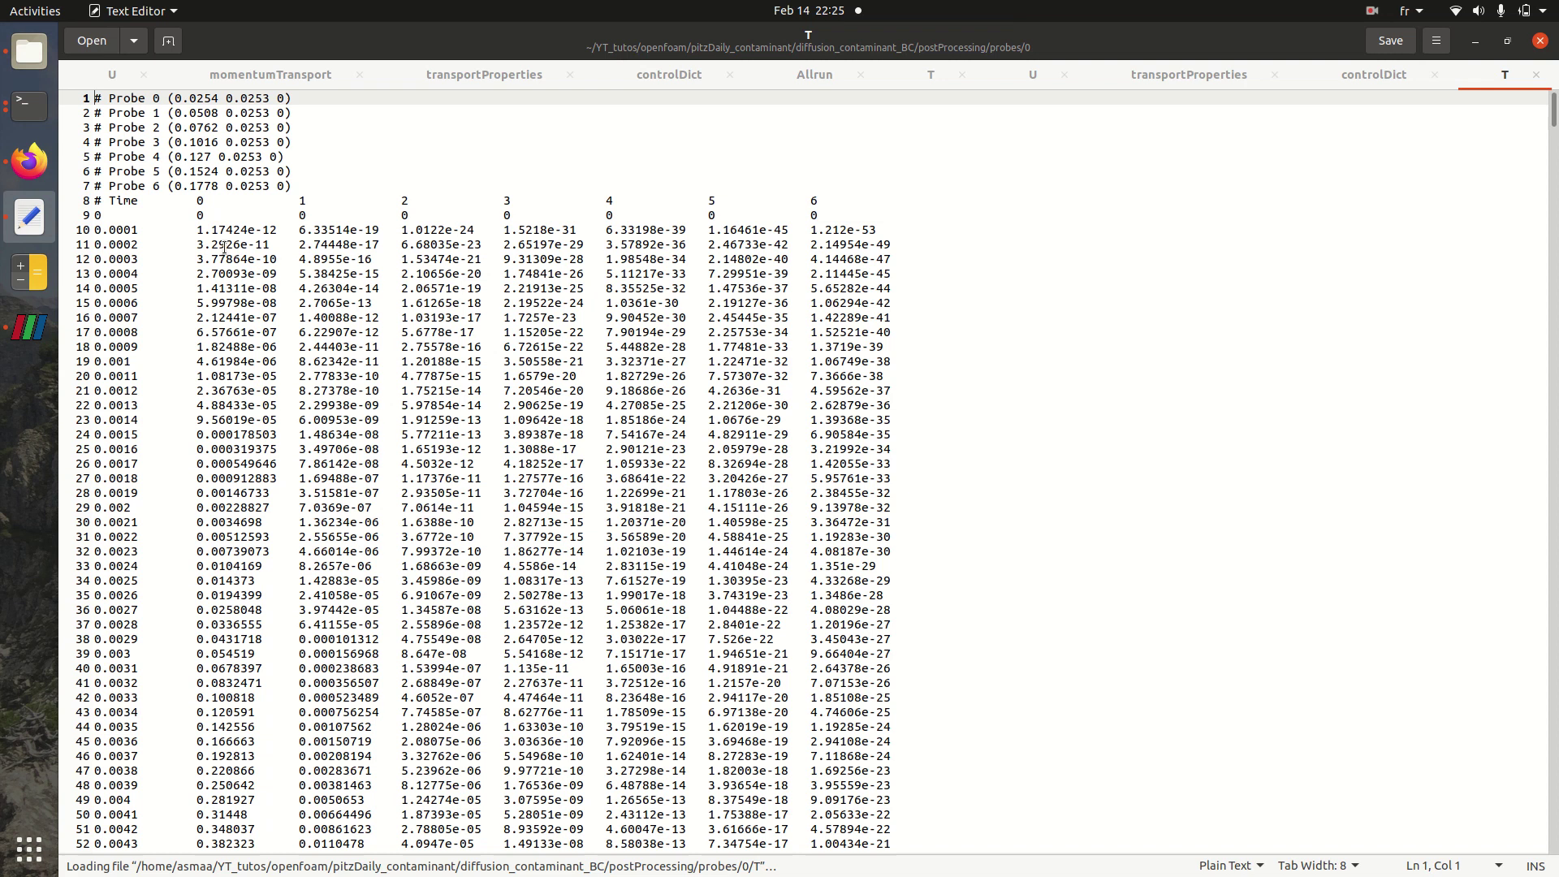
Step: Read through the probe headers and T values down to time 0.004, then return to ParaView
{"action": "left_click_drag", "start_coordinate": [323, 185], "coordinate": [90, 91]}
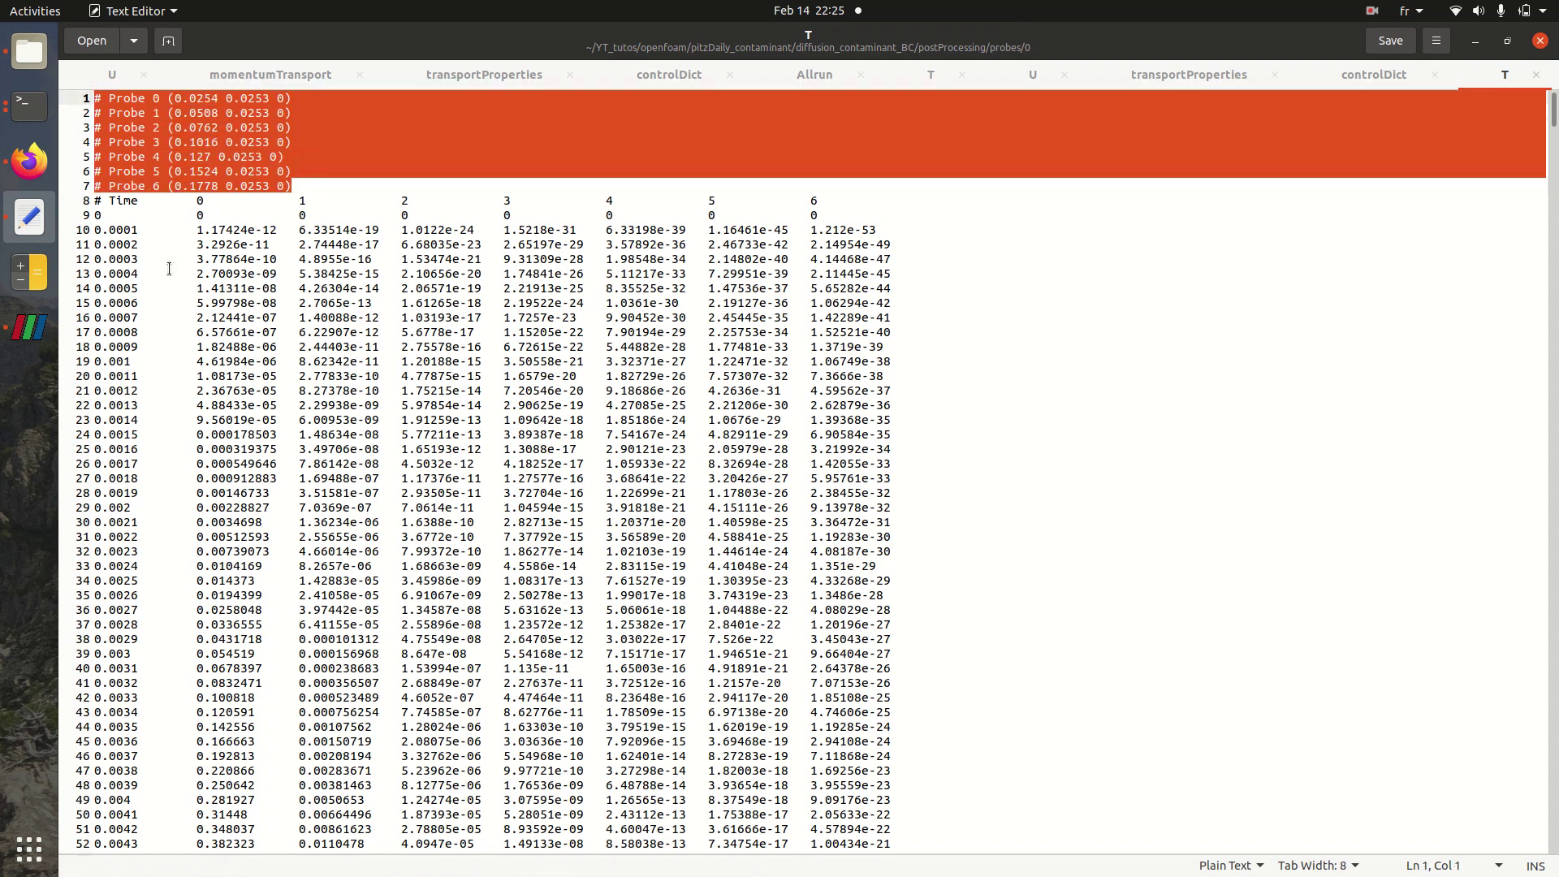
{"action": "left_click", "coordinate": [124, 230]}
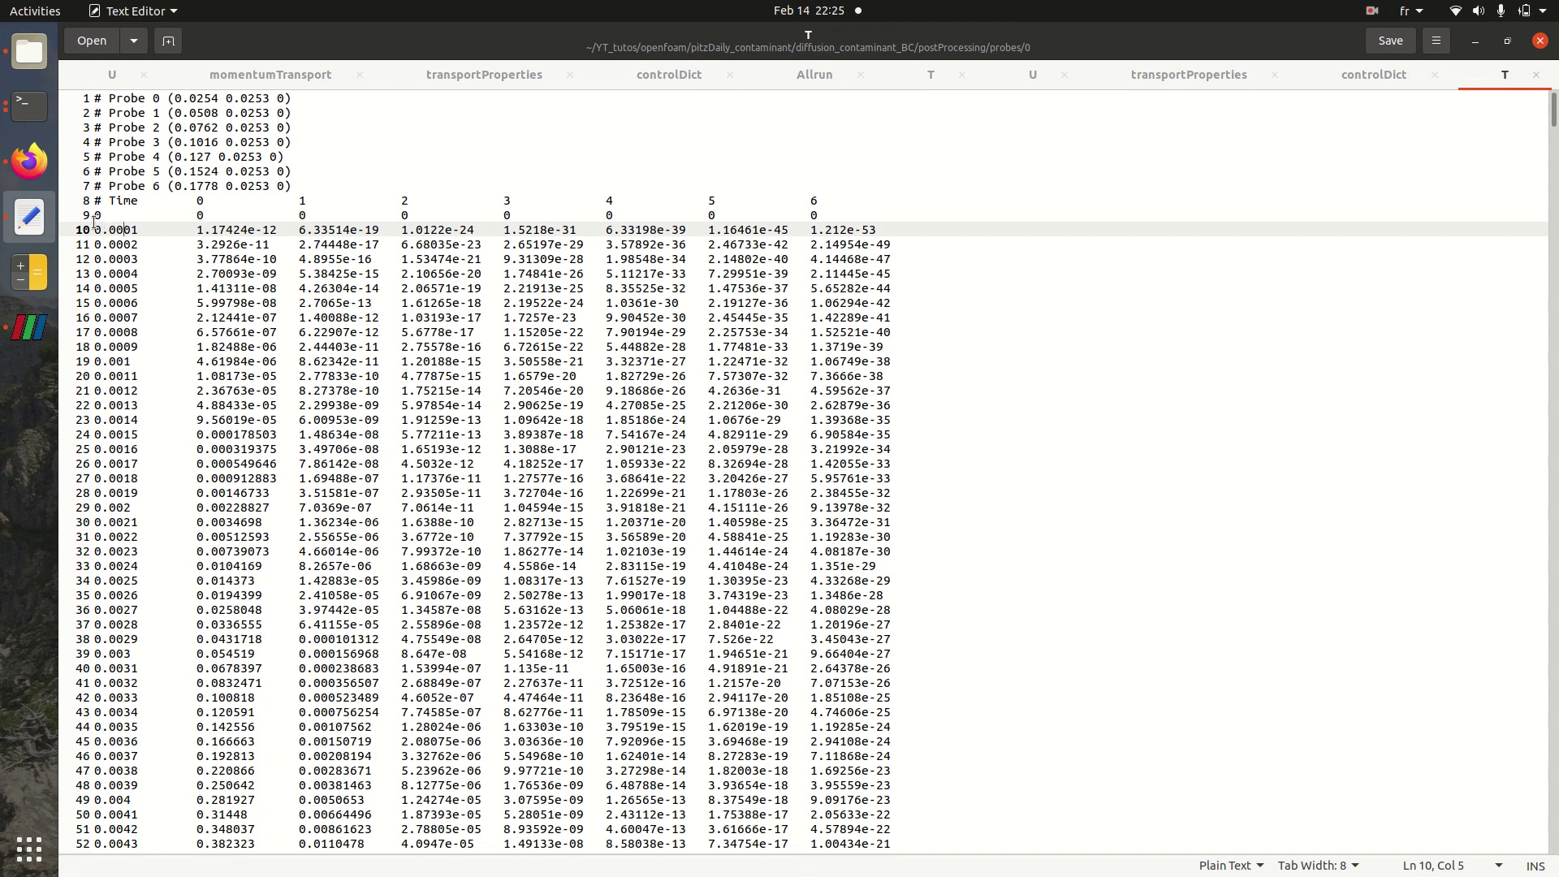
{"action": "left_click_drag", "start_coordinate": [94, 224], "coordinate": [173, 243]}
{"action": "left_click", "coordinate": [173, 243]}
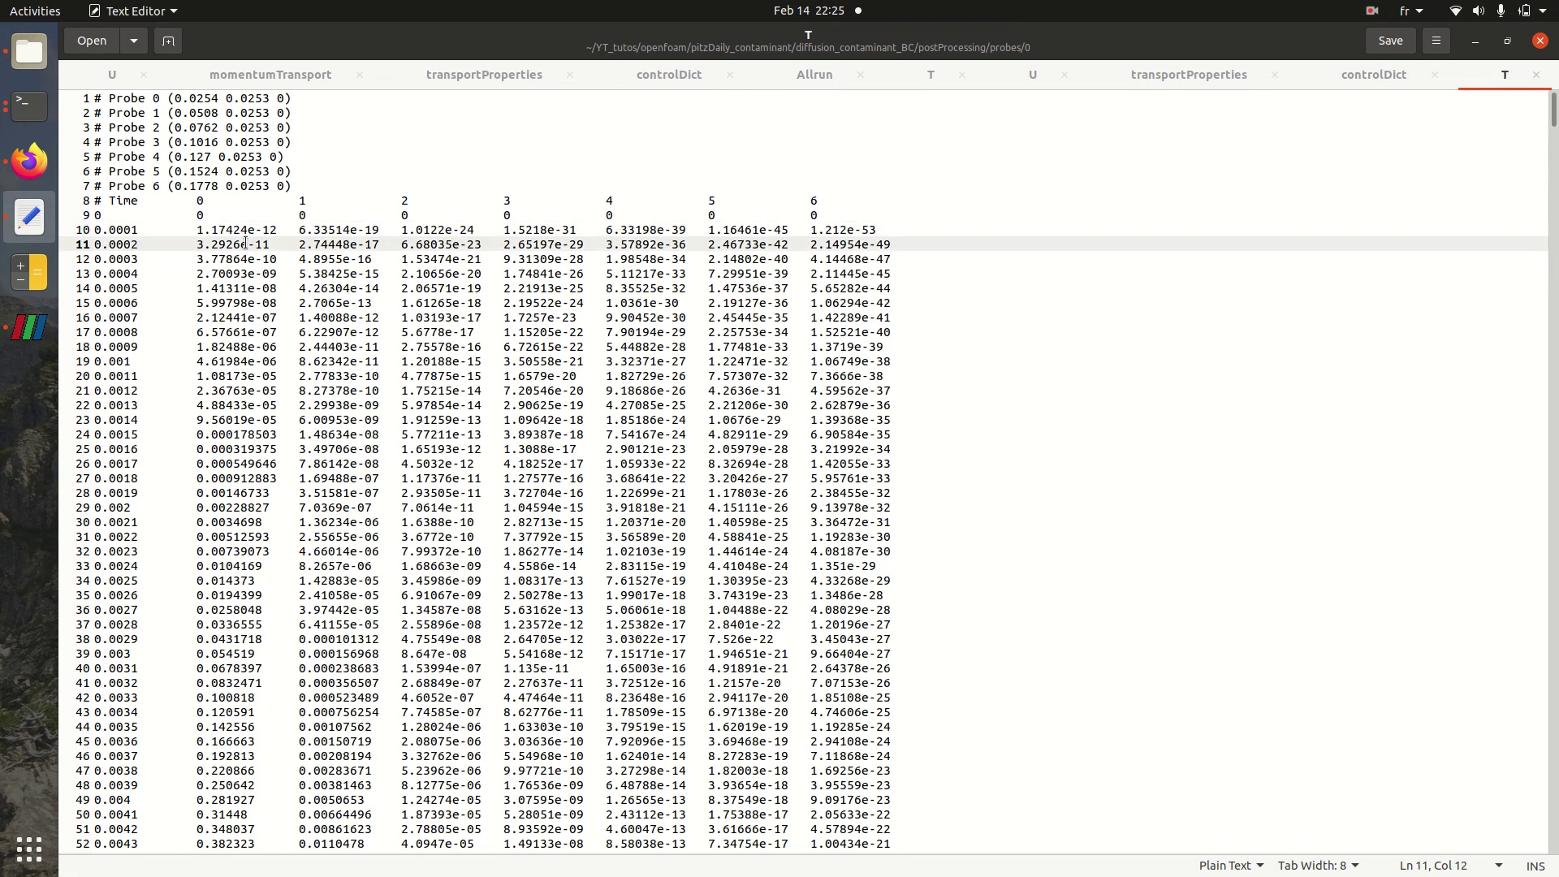
{"action": "left_click_drag", "start_coordinate": [189, 217], "coordinate": [337, 784]}
{"action": "left_click", "coordinate": [336, 792]}
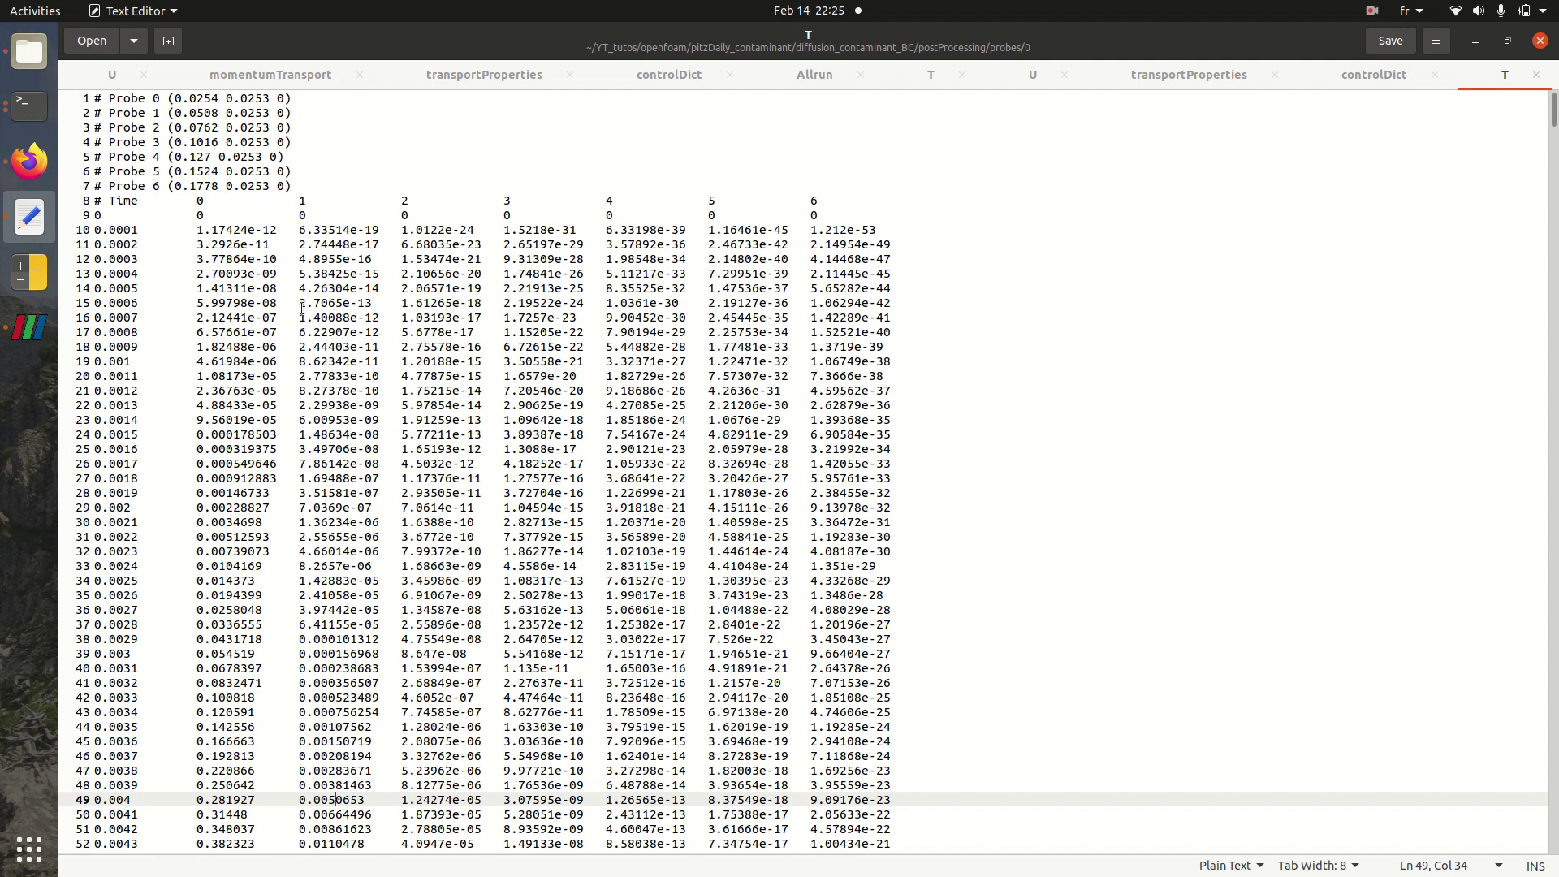
{"action": "left_click", "coordinate": [12, 333]}
Step: Rewind the animation to time 0 and select diffusion_contaminant_BC.OpenFOAM in the pipeline
{"action": "left_click", "coordinate": [372, 86]}
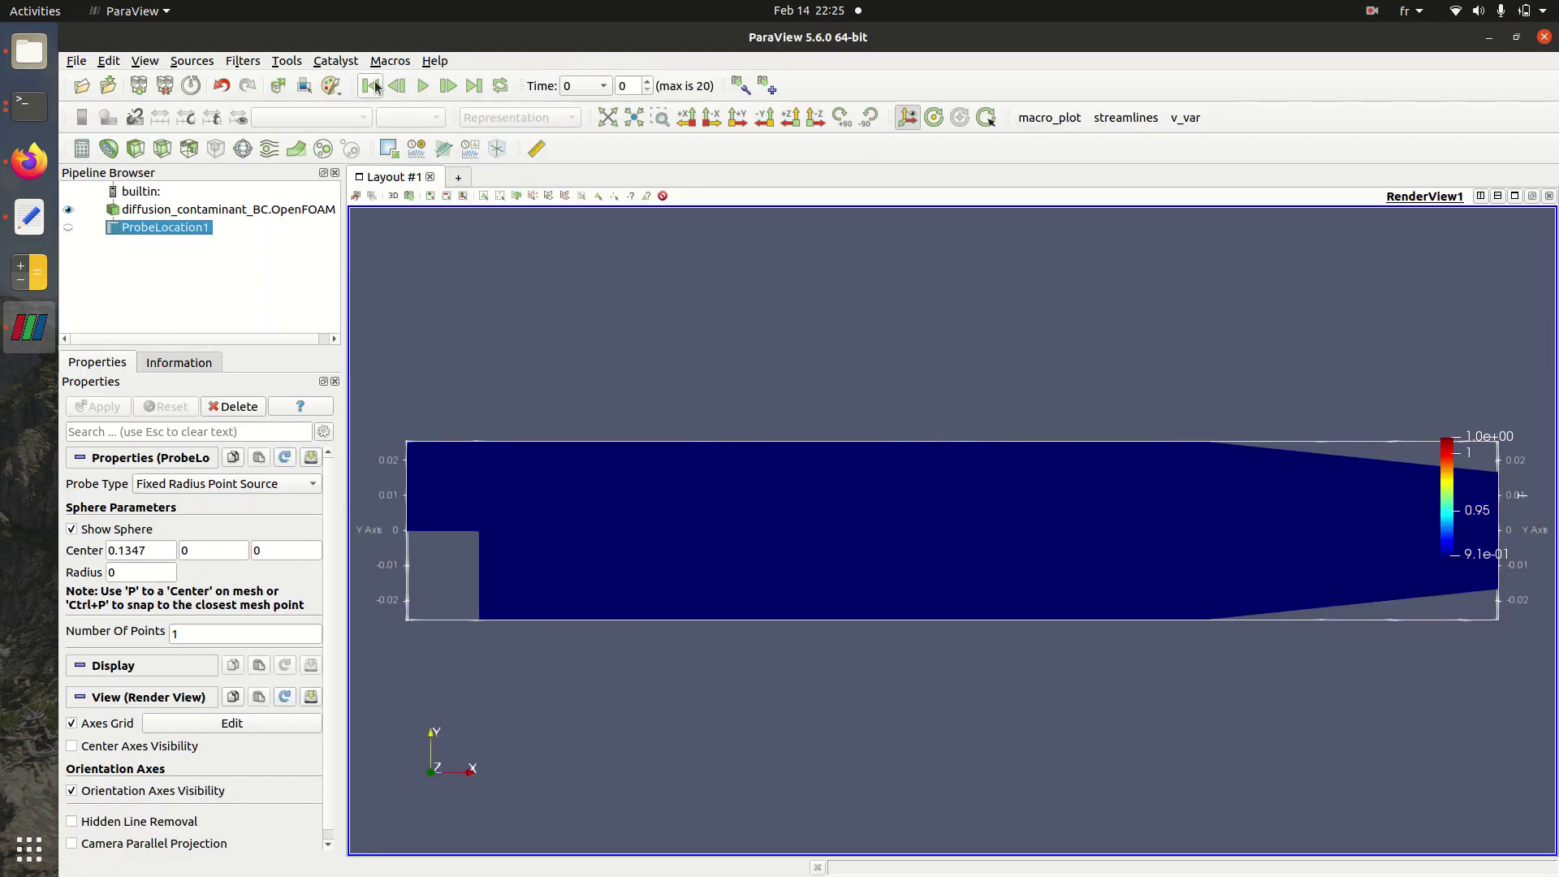
{"action": "left_click", "coordinate": [410, 465]}
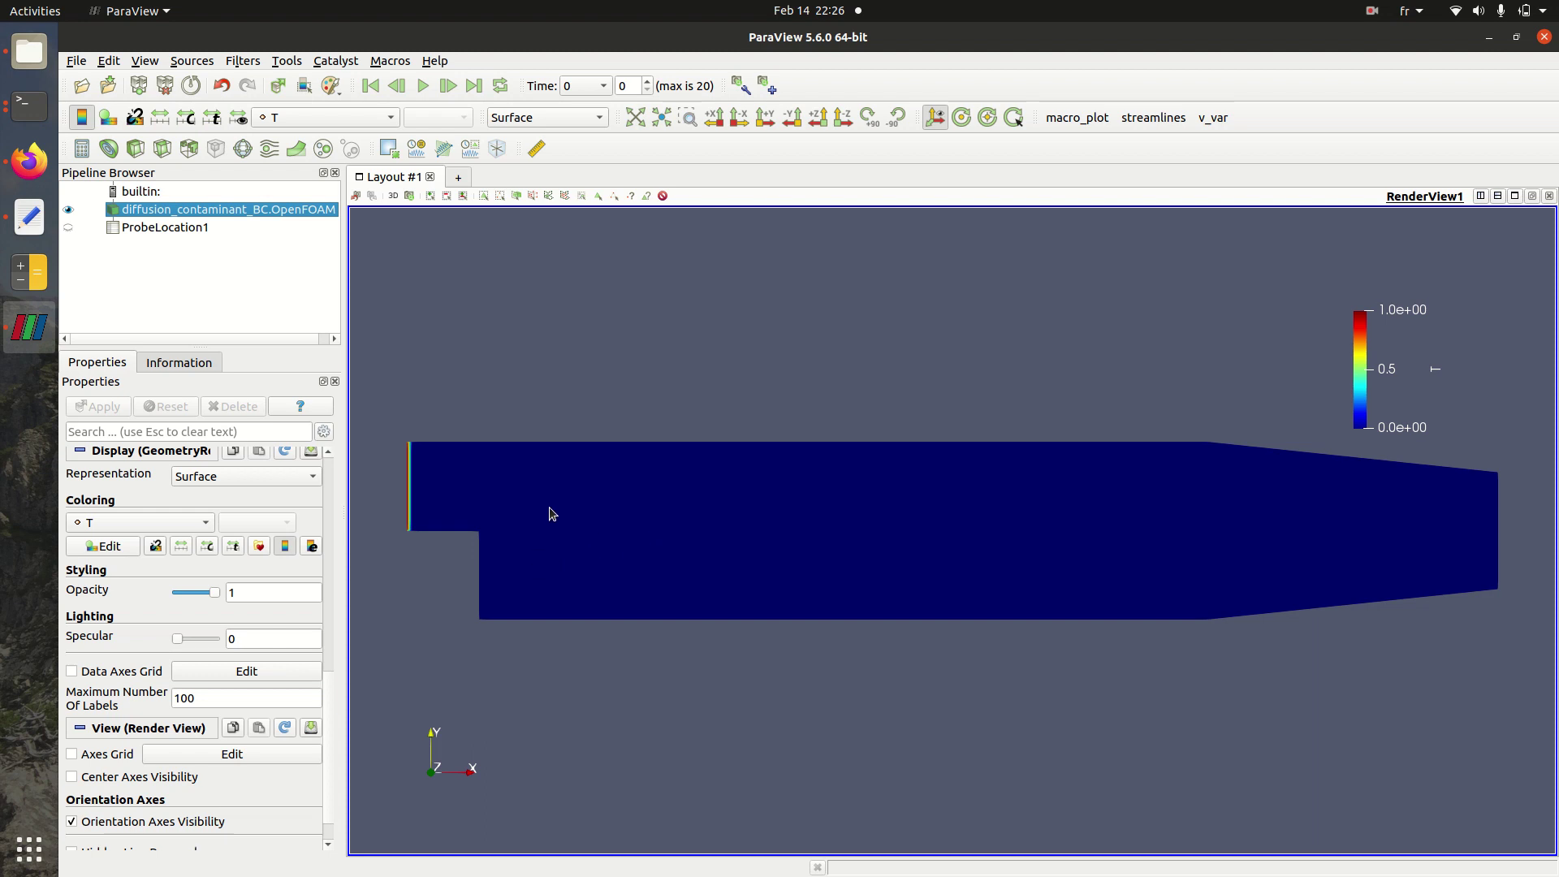
Step: Close ParaView, enter diffusion_contaminant_IC in Files, and undo an accidental deletion of 12 folders
{"action": "left_click", "coordinate": [1546, 39]}
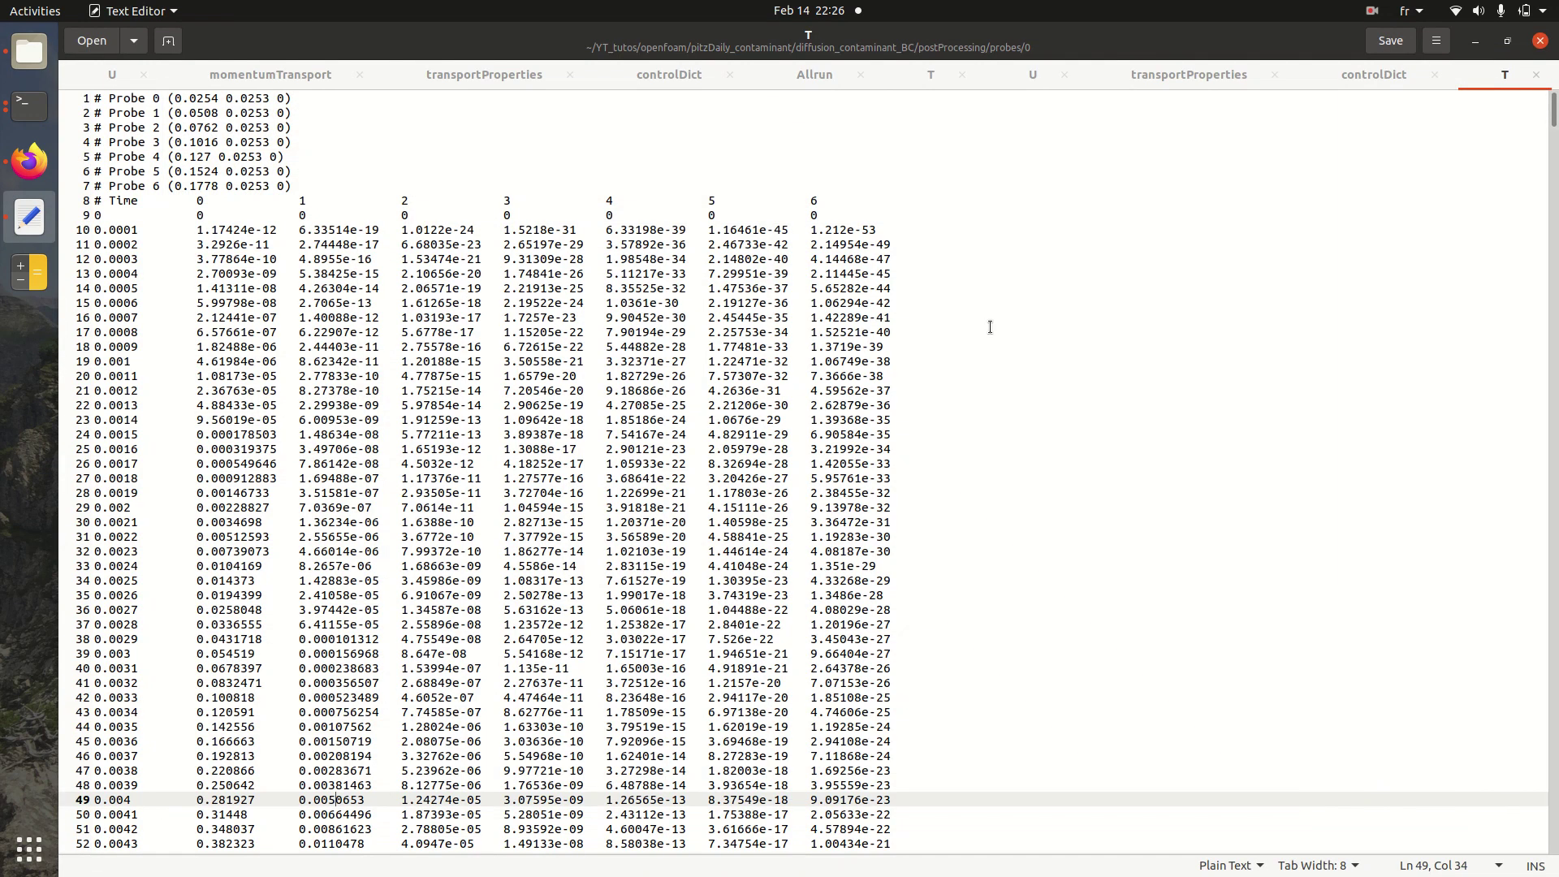
{"action": "left_click", "coordinate": [30, 53]}
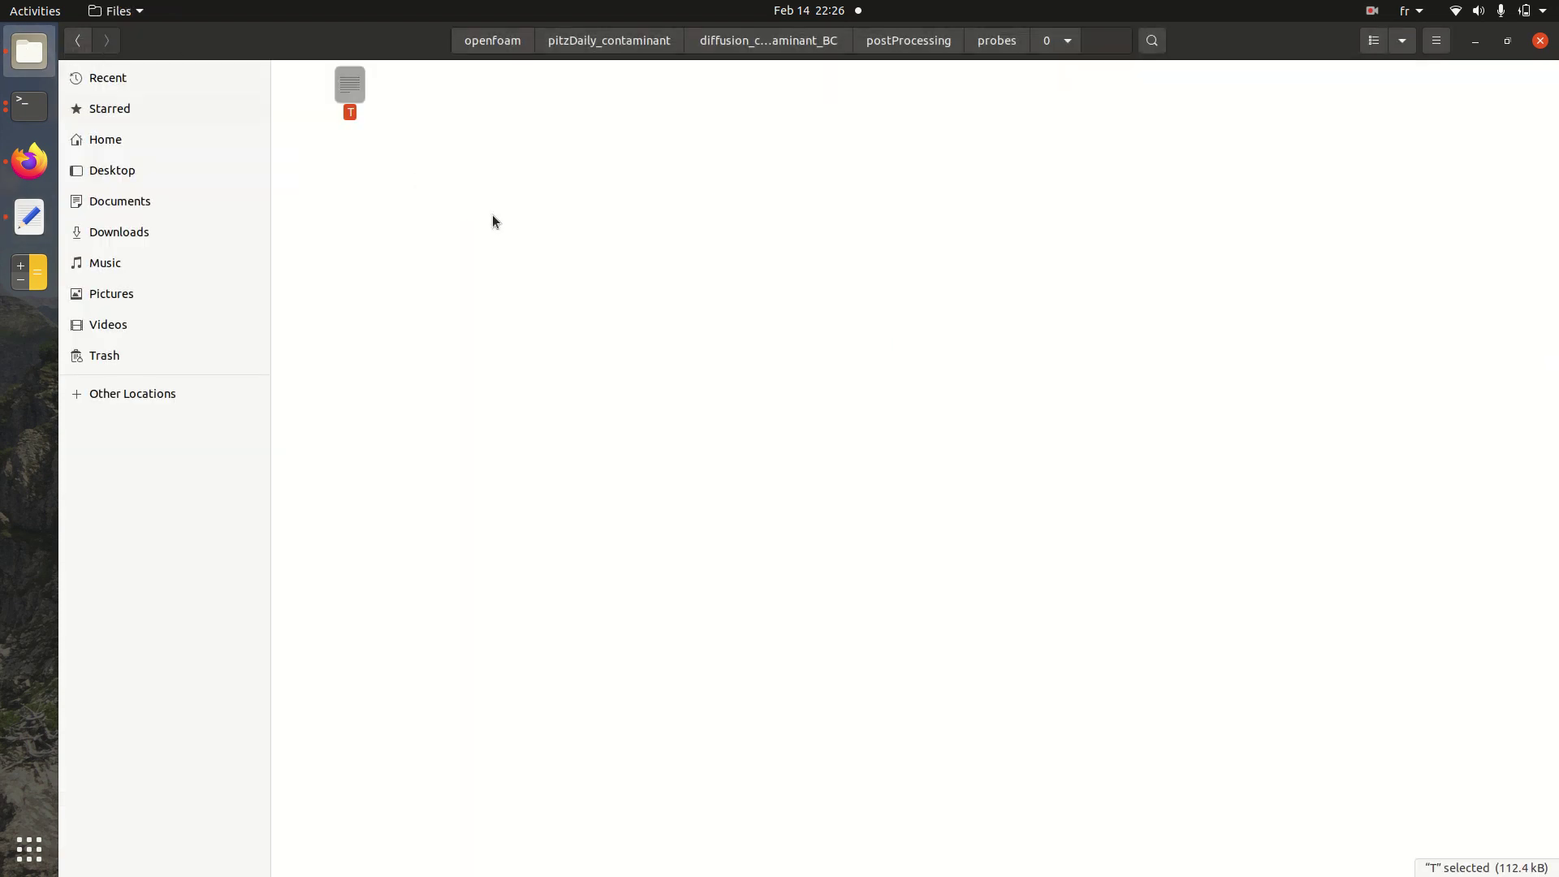
{"action": "key", "text": "Right"}
{"action": "key", "text": "Right"}
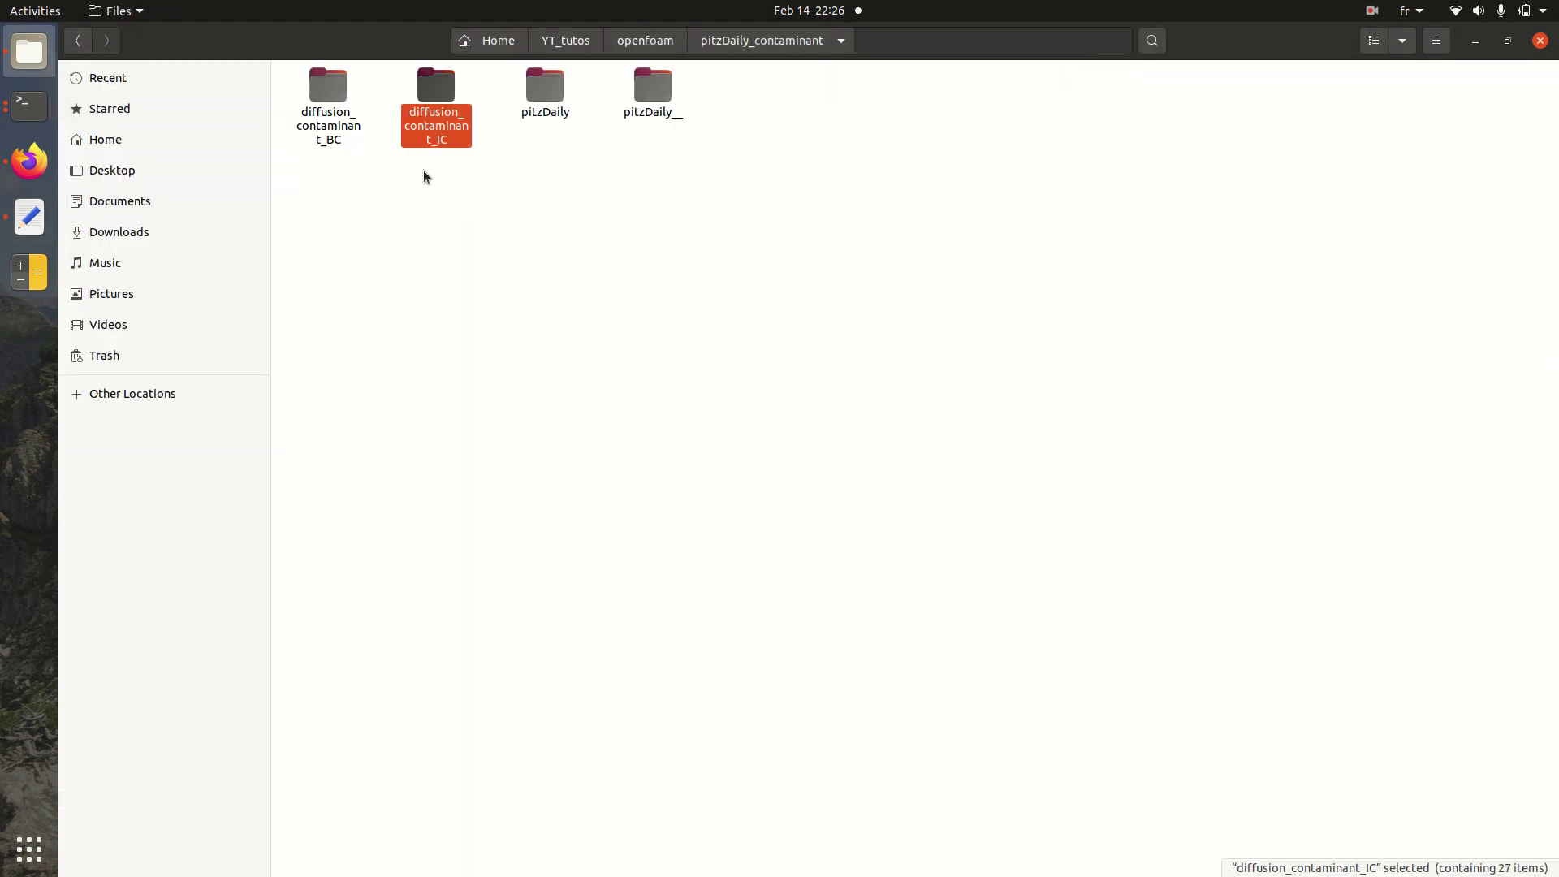
{"action": "key", "text": "Return"}
{"action": "left_click_drag", "start_coordinate": [391, 208], "coordinate": [840, 42]}
{"action": "key", "text": "Delete"}
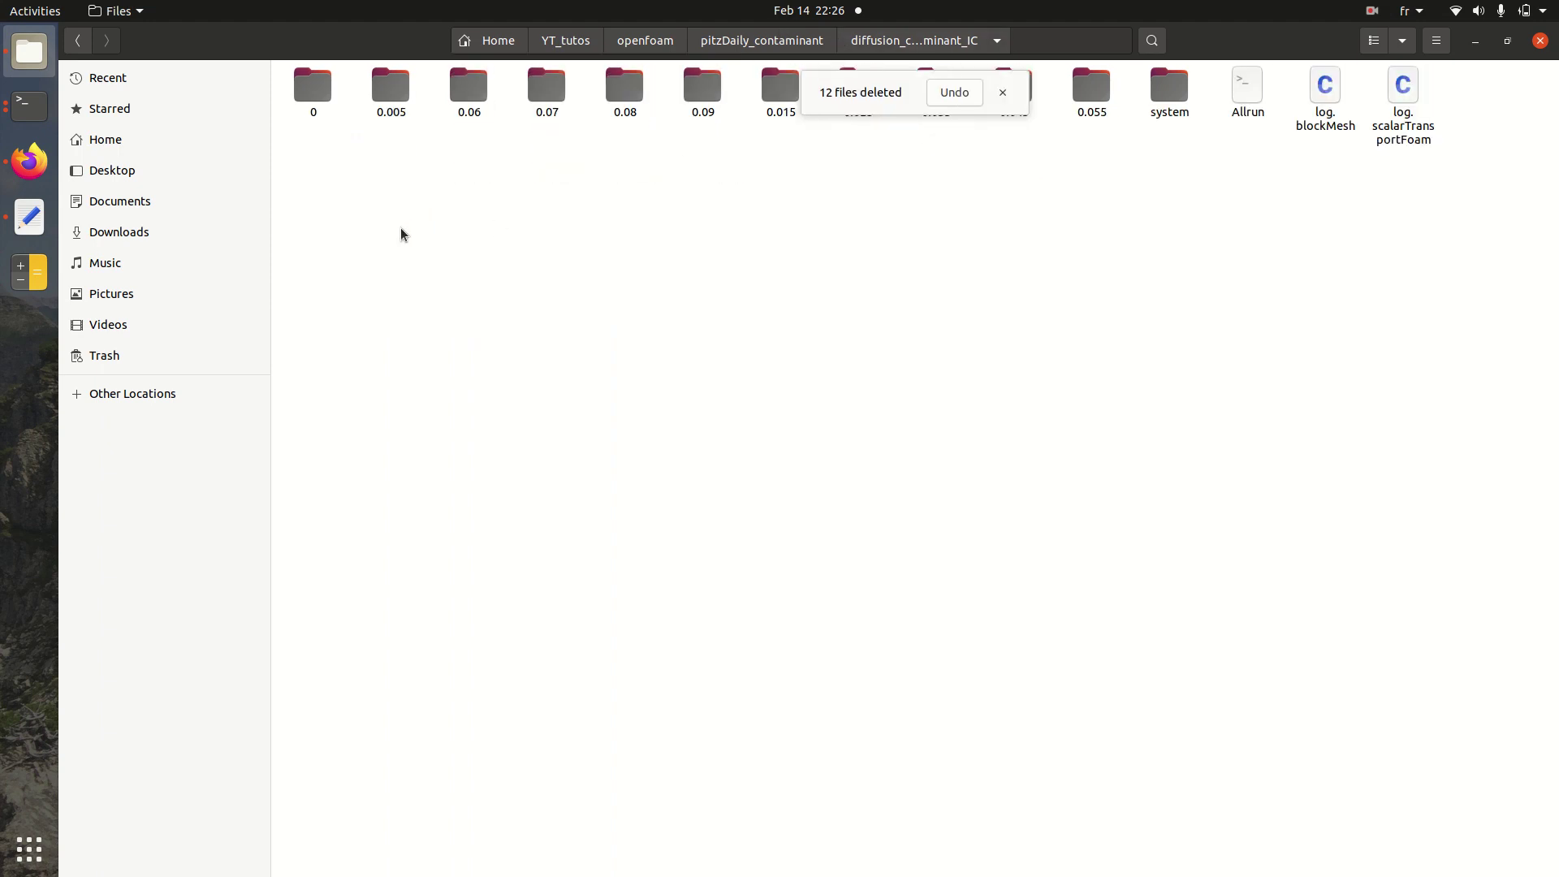
{"action": "left_click_drag", "start_coordinate": [379, 193], "coordinate": [996, 188]}
{"action": "left_click", "coordinate": [955, 93]}
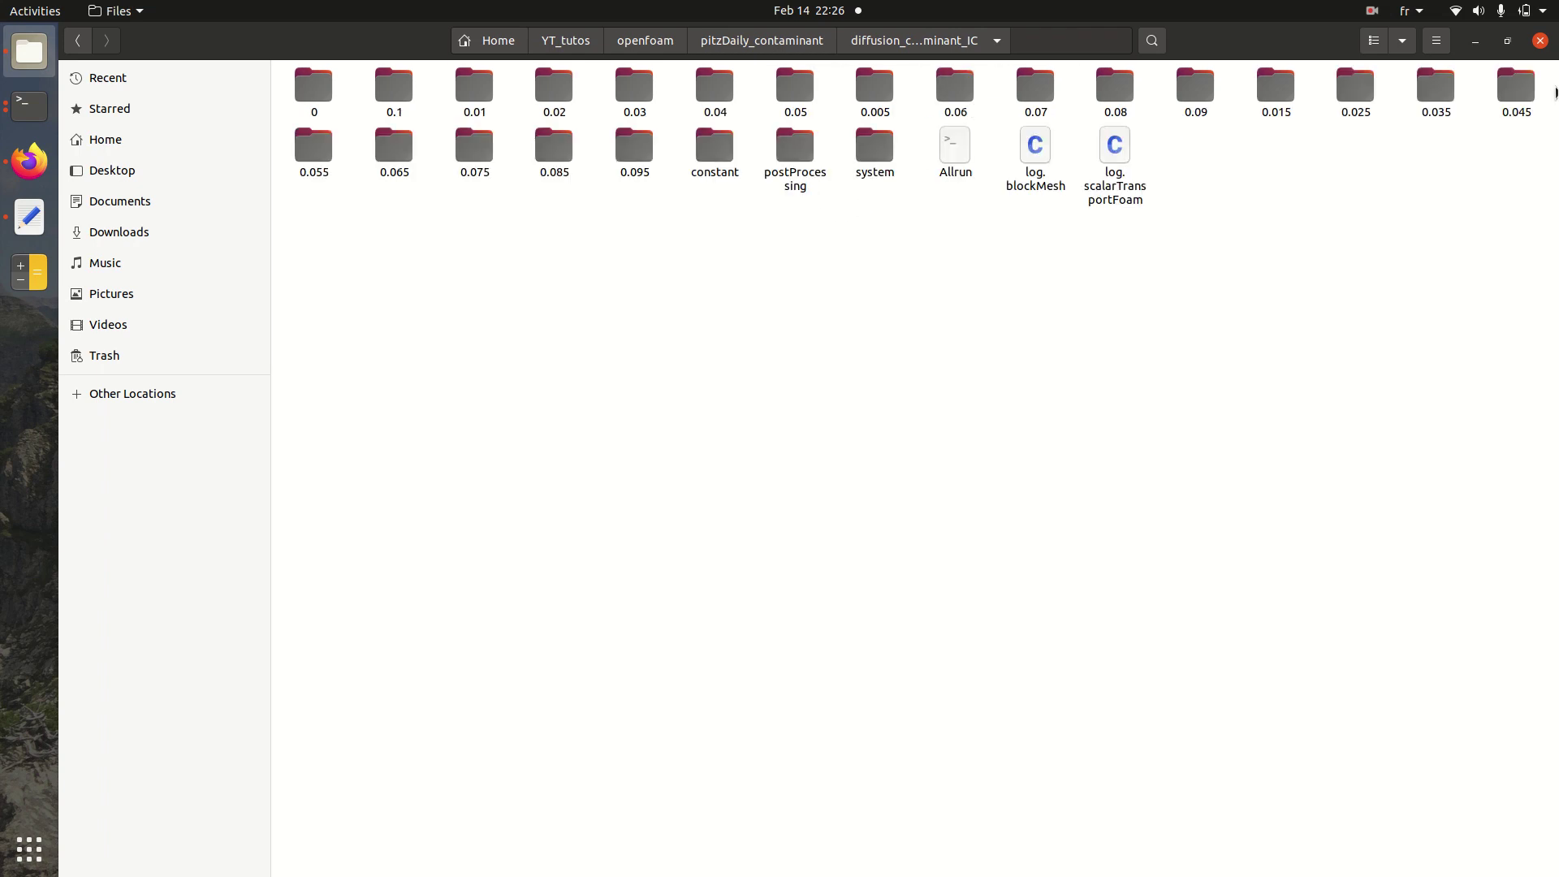
Step: Delete the IC case's time folders 0.045–0.1, both log files and postProcessing
{"action": "left_click_drag", "start_coordinate": [1555, 91], "coordinate": [396, 83]}
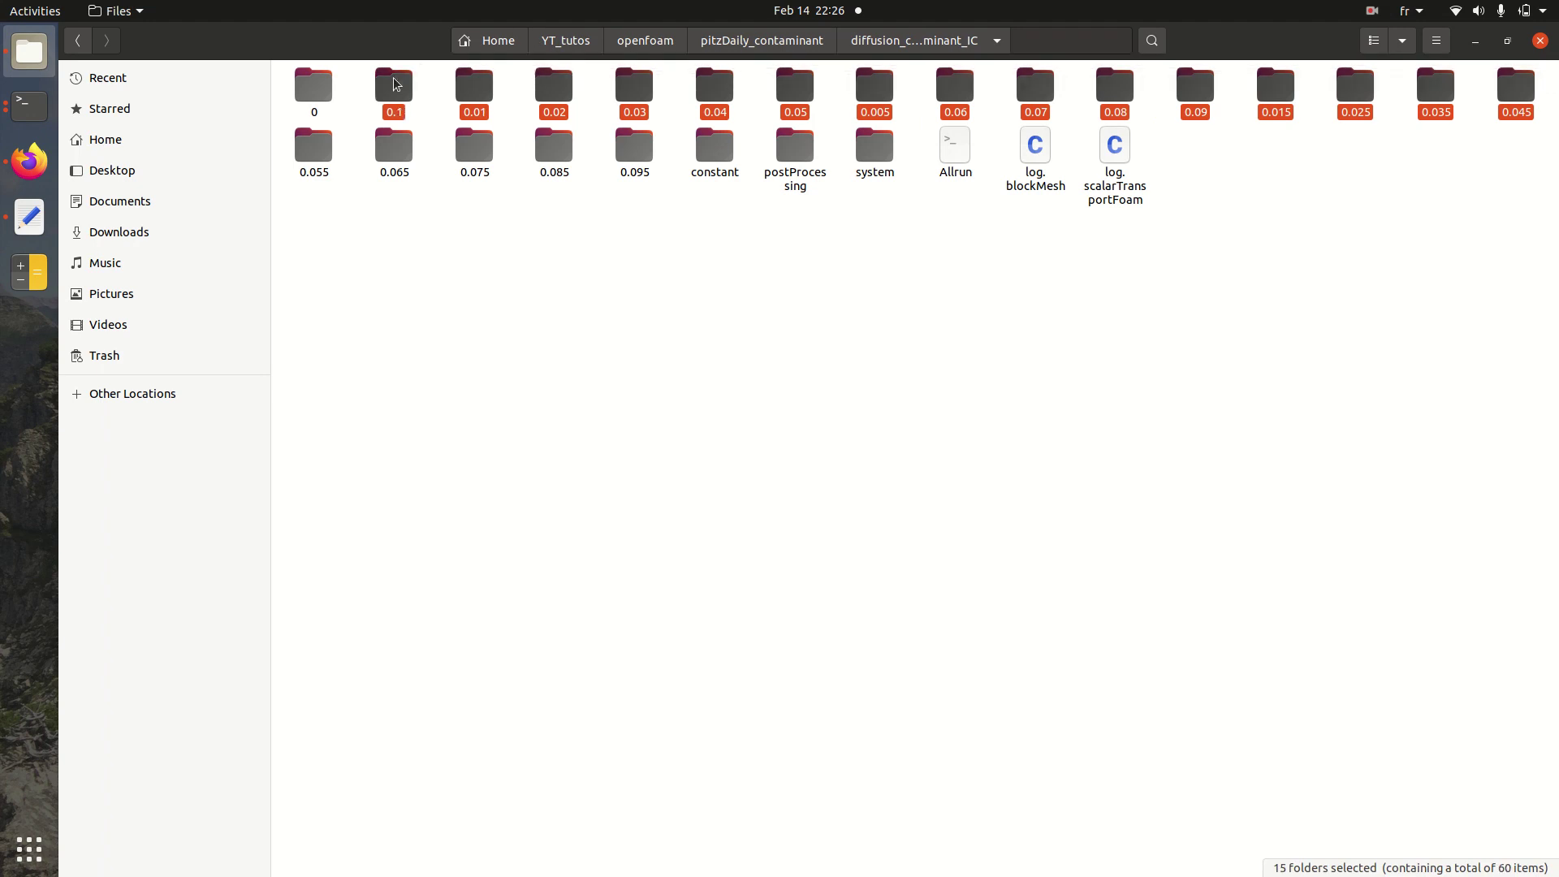
{"action": "key", "text": "Delete"}
{"action": "left_click_drag", "start_coordinate": [365, 168], "coordinate": [746, 75]}
{"action": "key", "text": "Delete"}
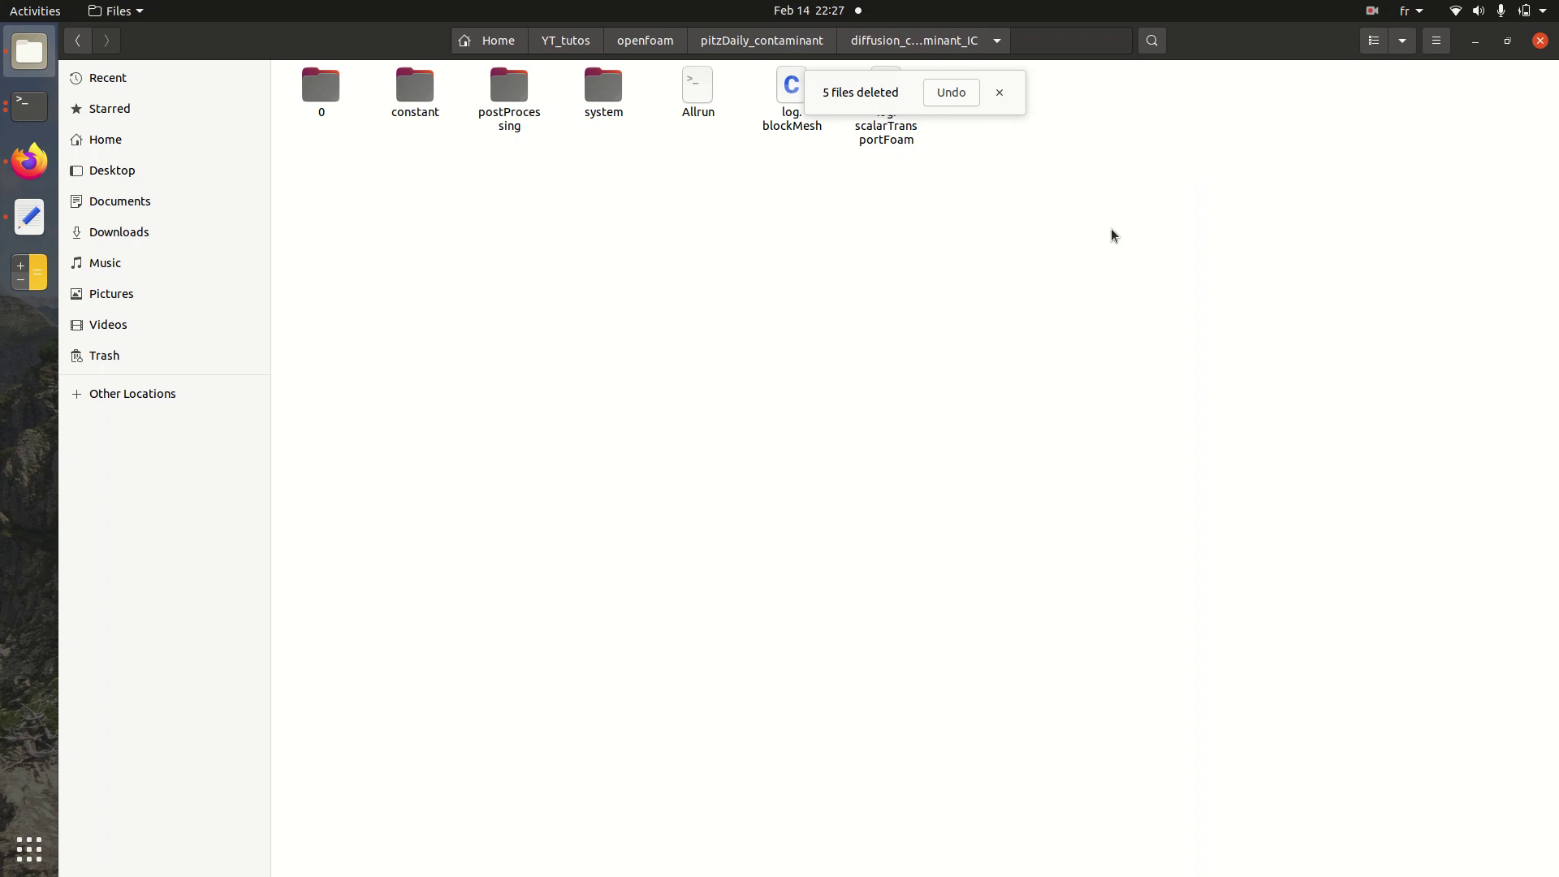
{"action": "left_click_drag", "start_coordinate": [1112, 235], "coordinate": [773, 60]}
{"action": "key", "text": "Delete"}
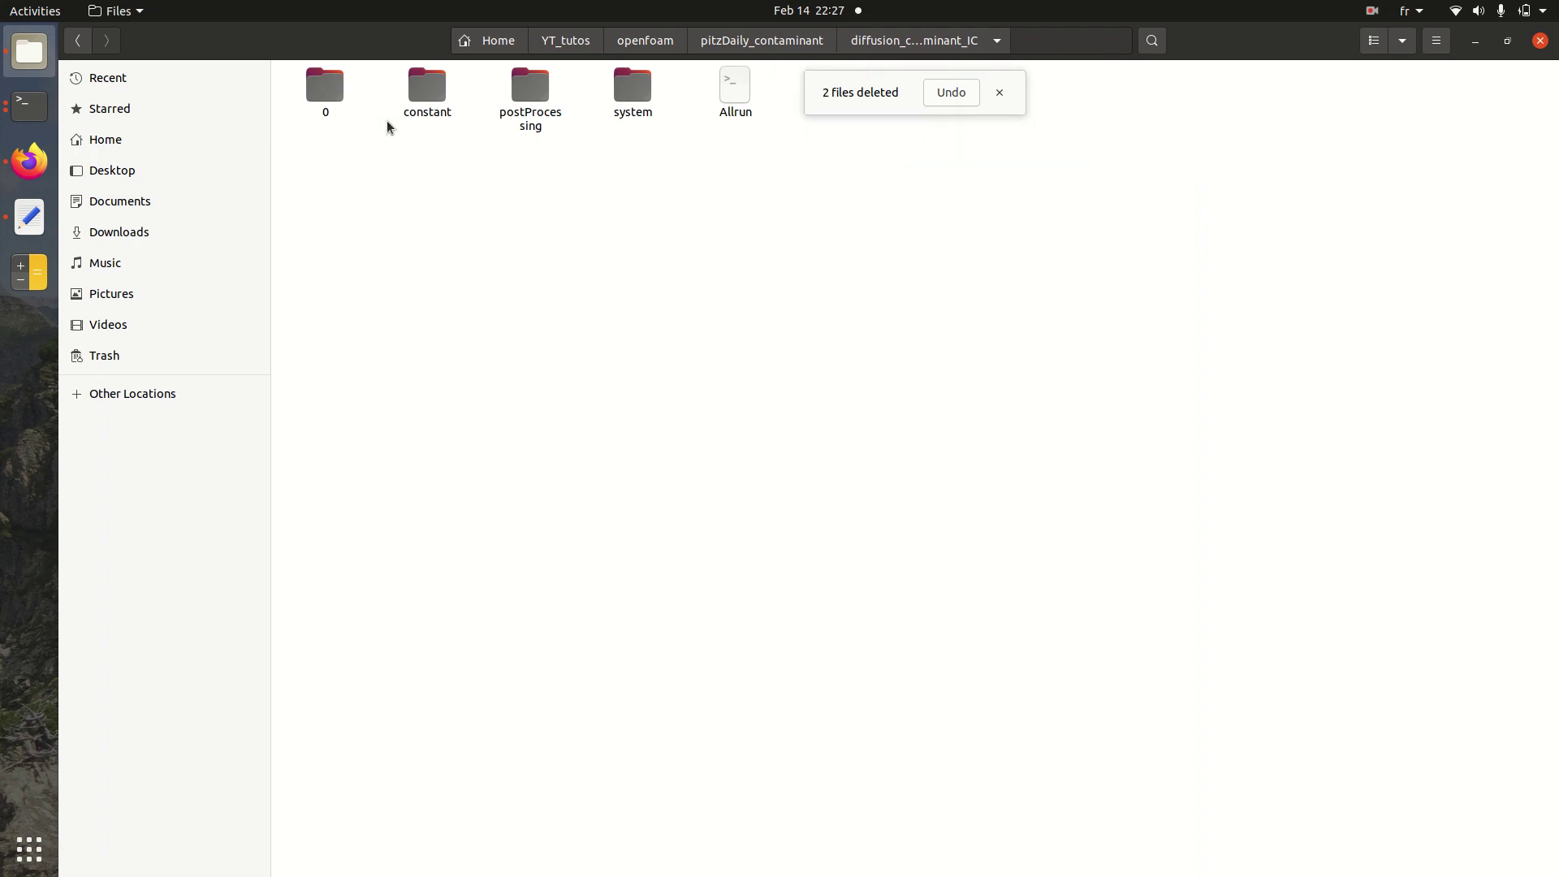
{"action": "left_click", "coordinate": [514, 91]}
{"action": "key", "text": "Delete"}
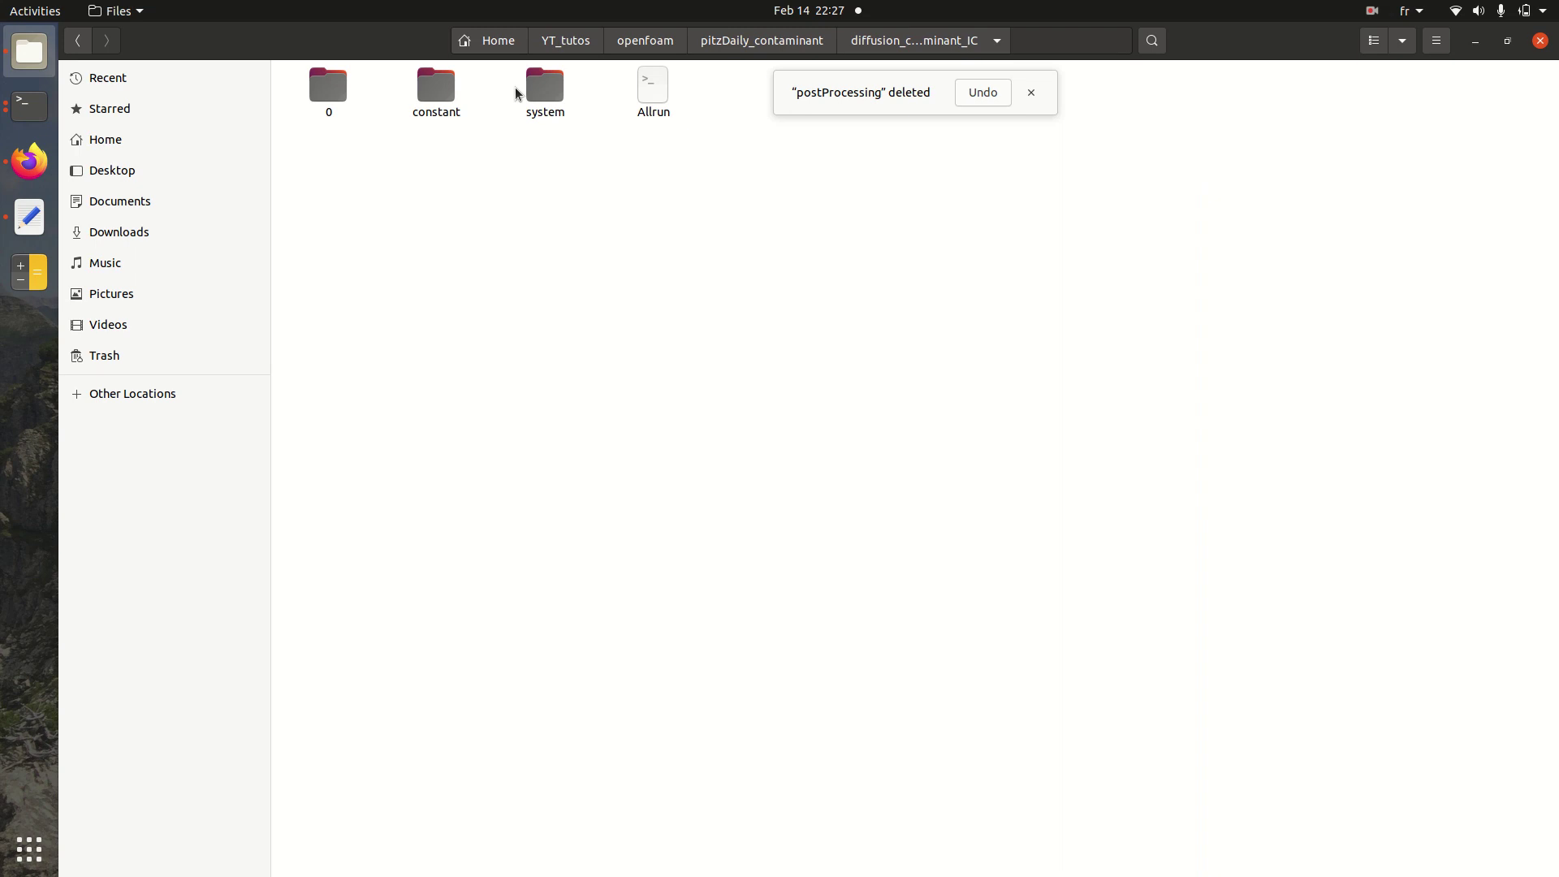
Step: In the IC case's 0 folder, delete the old T and inspect T.org's inlet zeroGradient line
{"action": "double_click", "coordinate": [343, 75]}
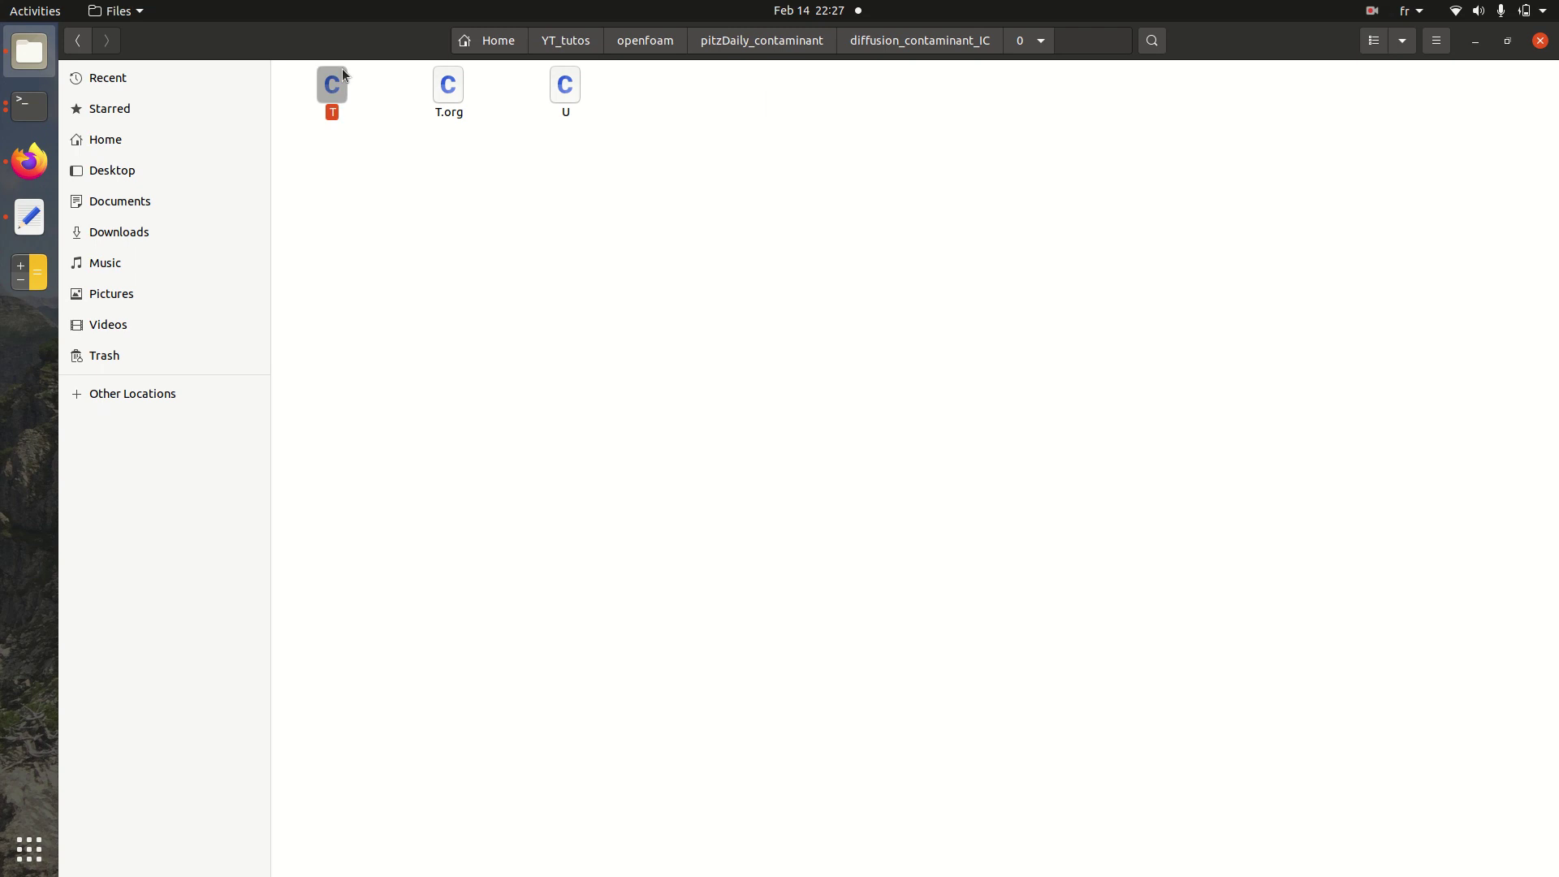
{"action": "key", "text": "Delete"}
{"action": "left_click", "coordinate": [339, 95]}
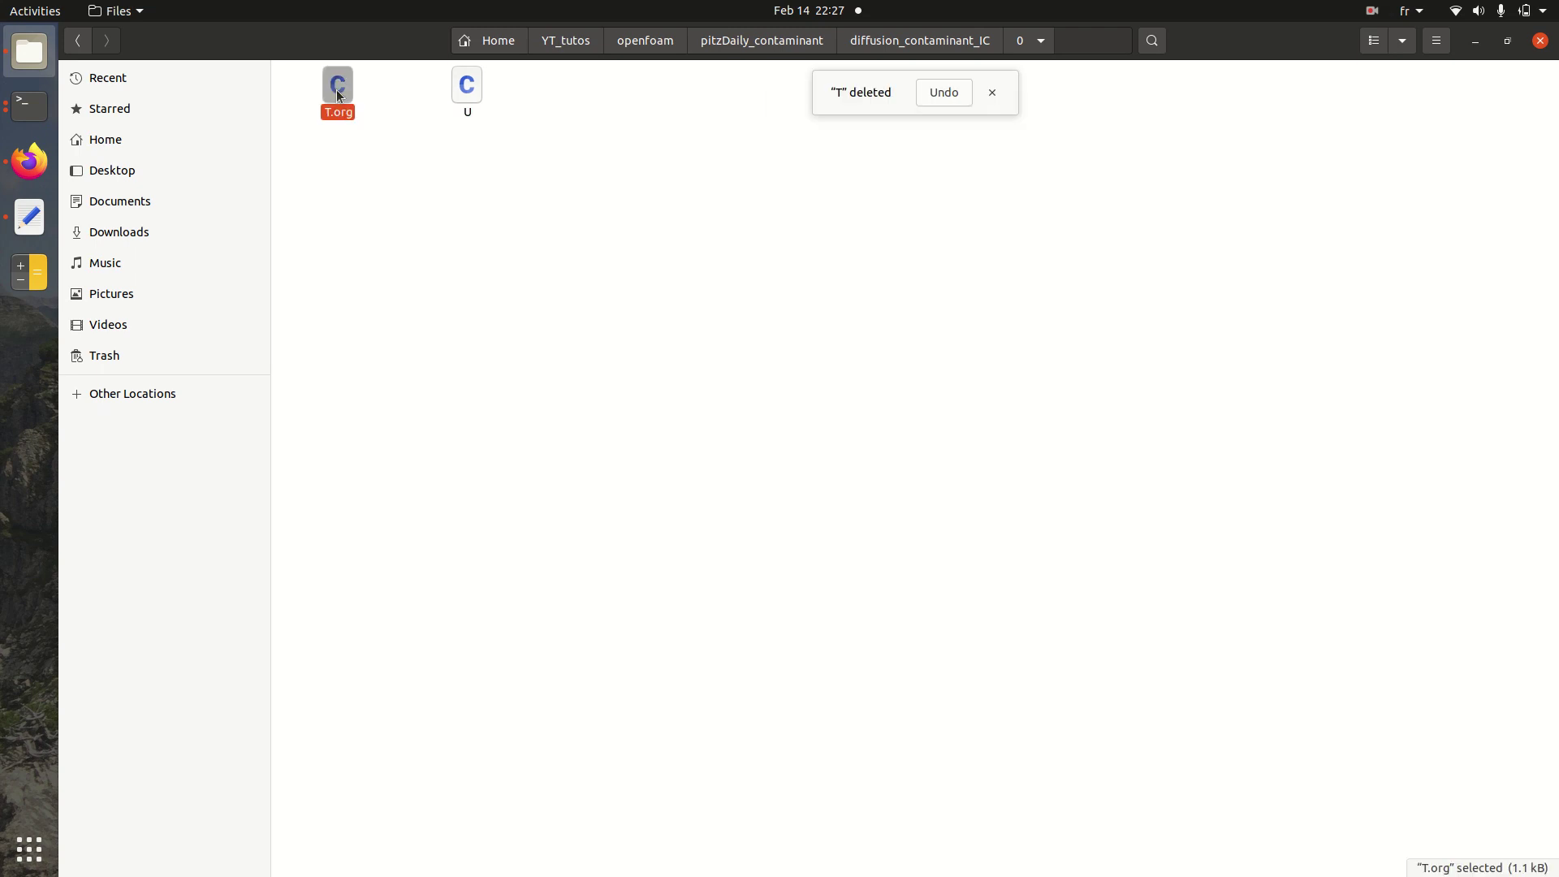
{"action": "double_click", "coordinate": [338, 95]}
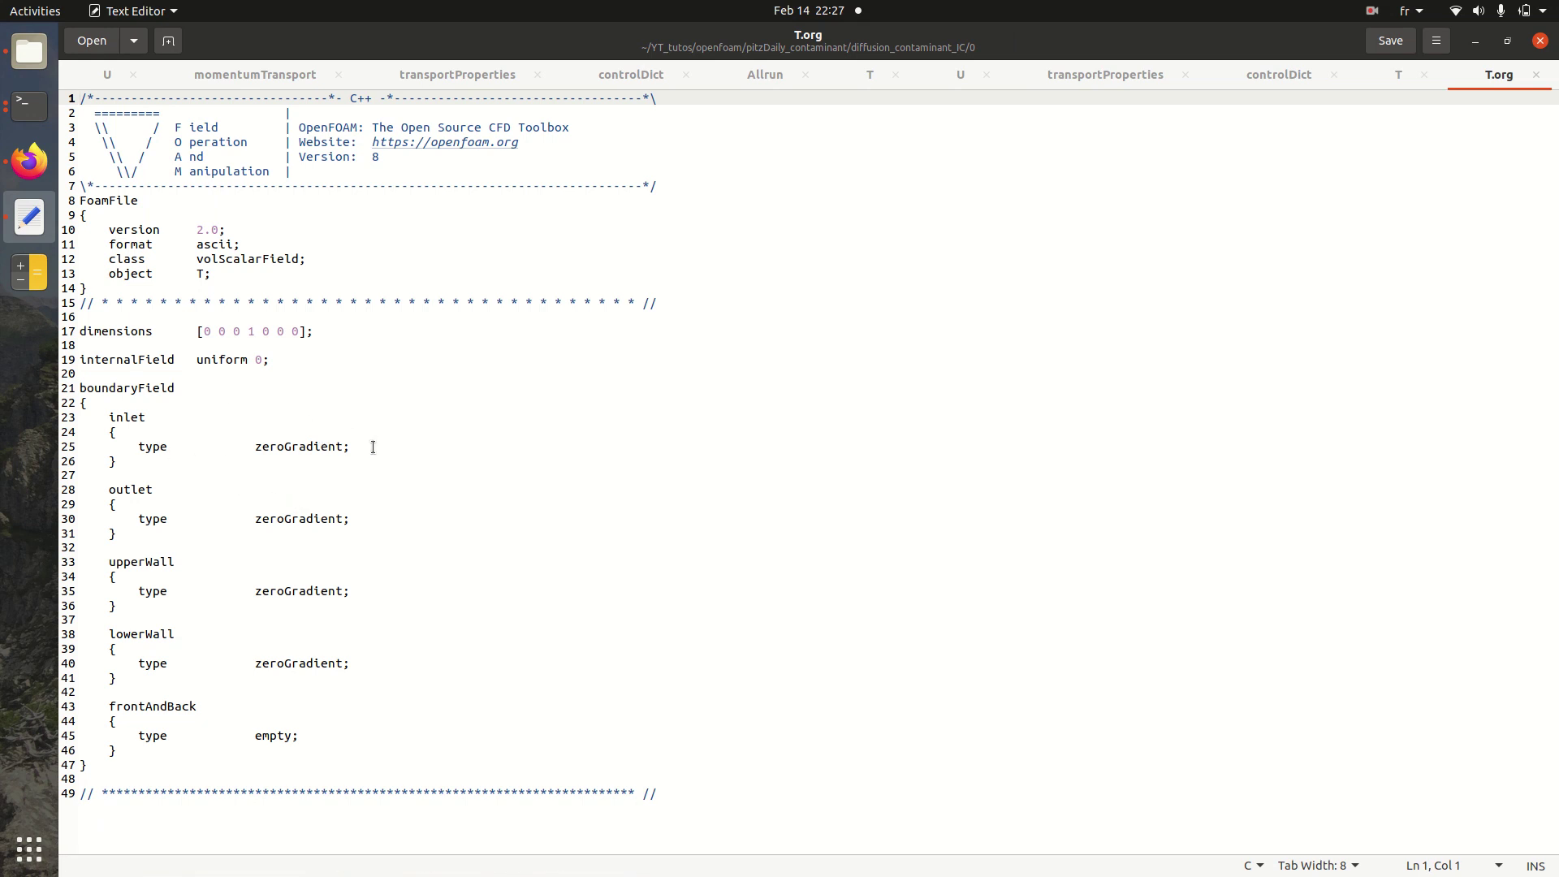
{"action": "left_click_drag", "start_coordinate": [373, 446], "coordinate": [54, 448]}
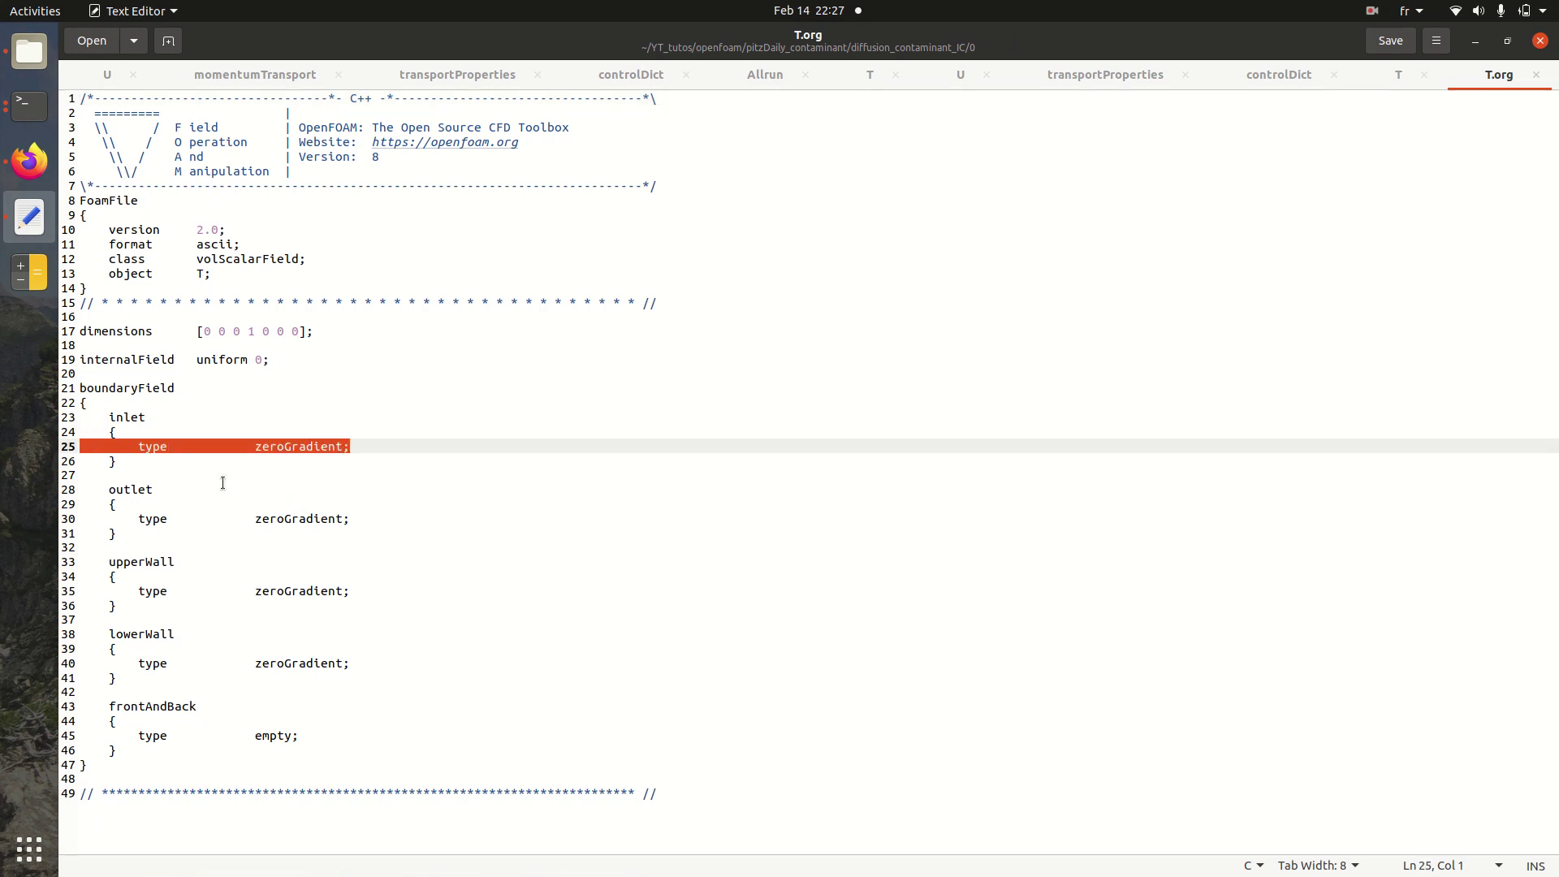
{"action": "left_click", "coordinate": [372, 520]}
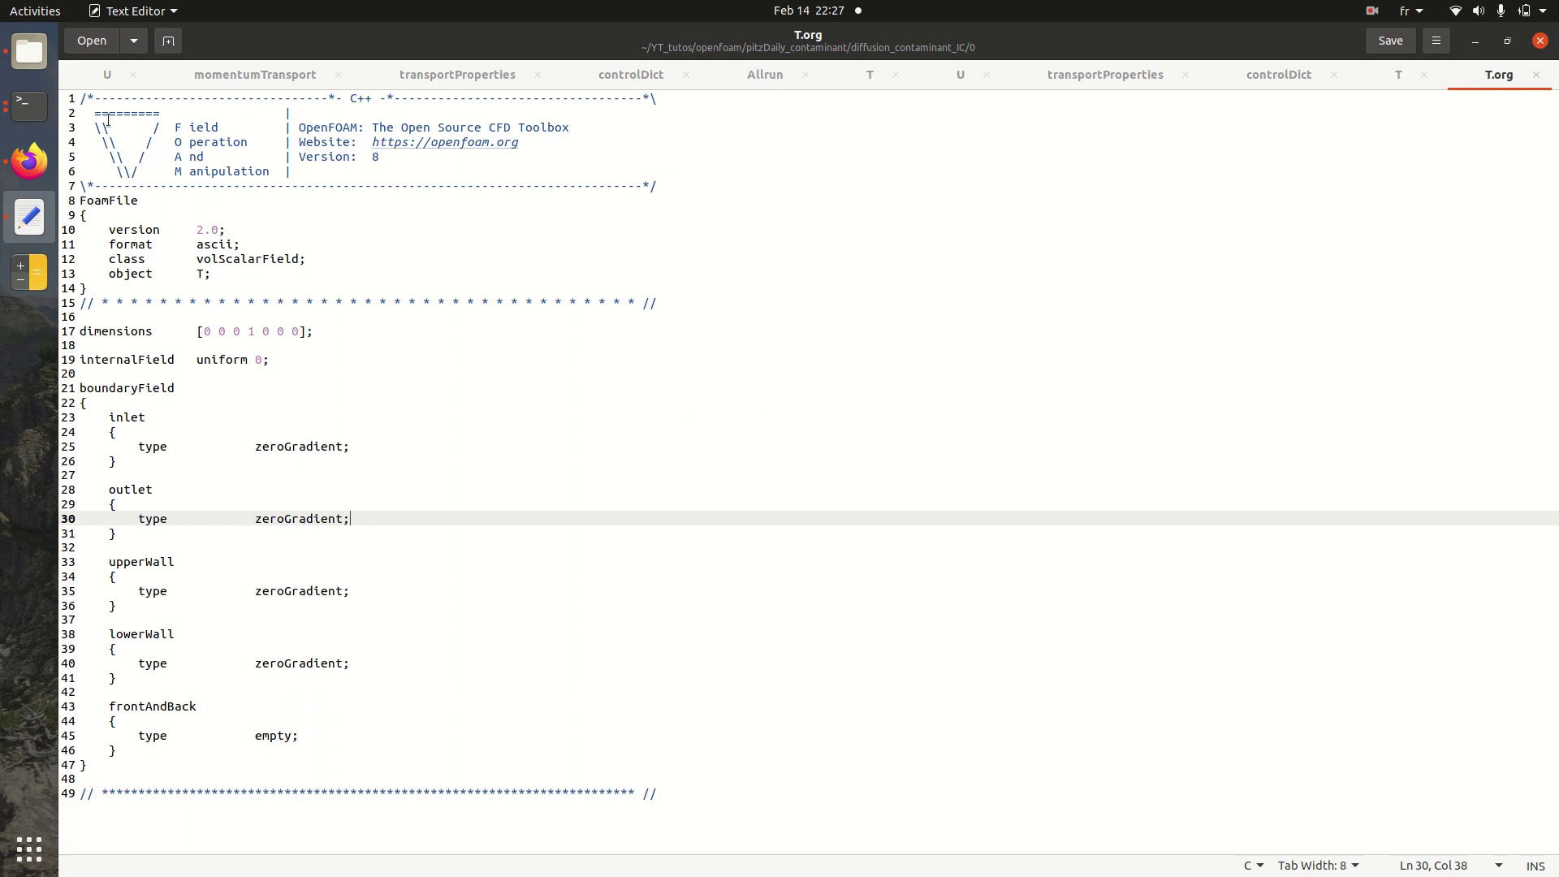
Step: Duplicate T.org, rename the copy to T, and return to the diffusion_contaminant_IC folder
{"action": "left_click", "coordinate": [29, 52]}
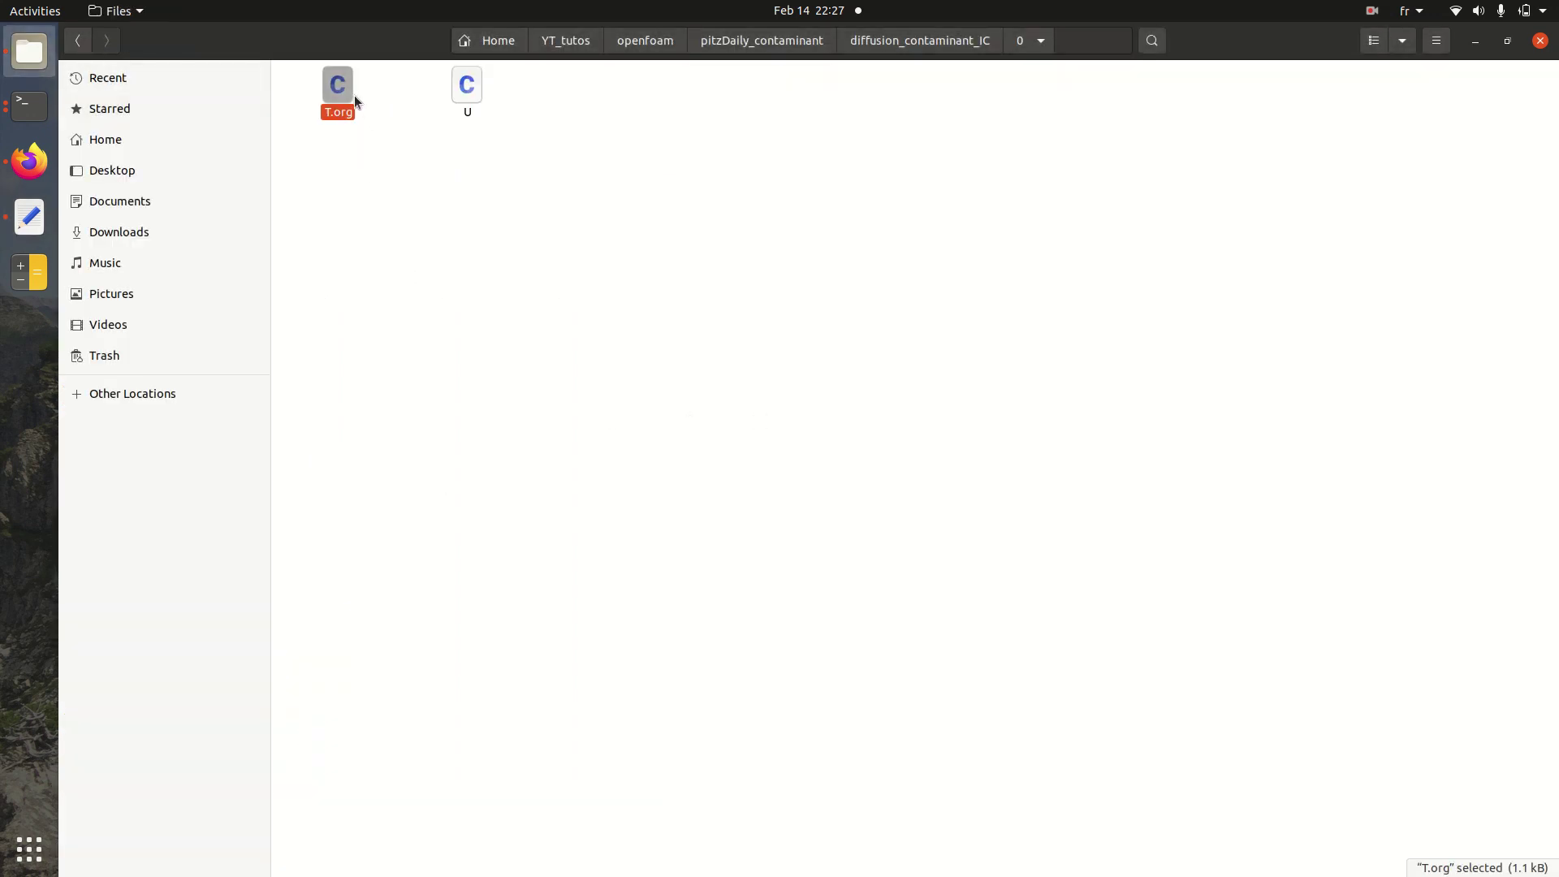
{"action": "key", "text": "ctrl+c"}
{"action": "key", "text": "ctrl+v"}
{"action": "right_click", "coordinate": [443, 94]}
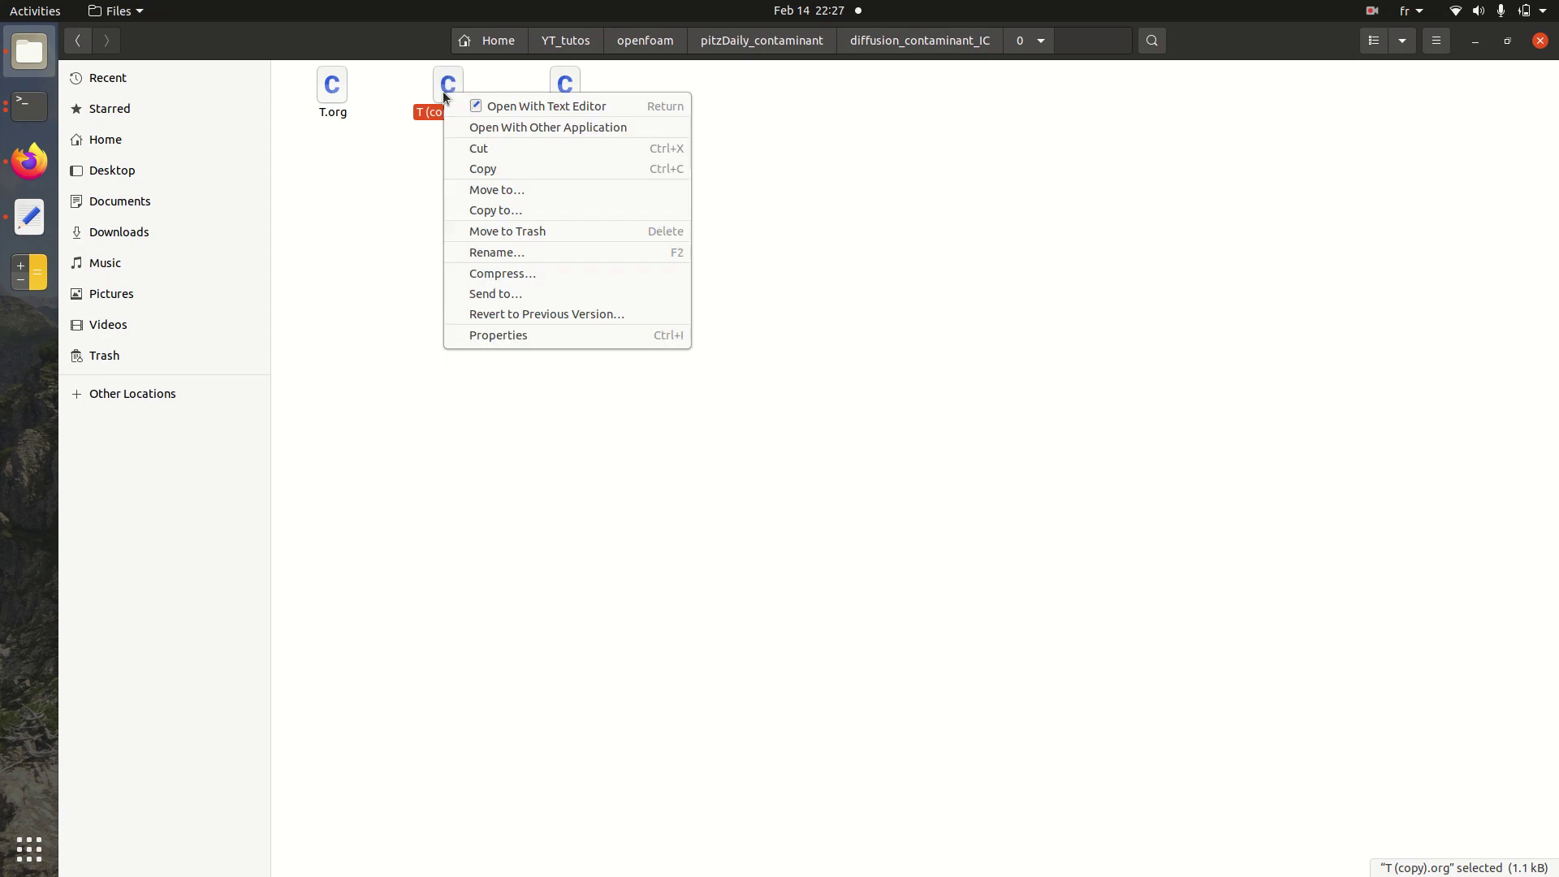
{"action": "left_click", "coordinate": [542, 254]}
{"action": "key", "text": "Right"}
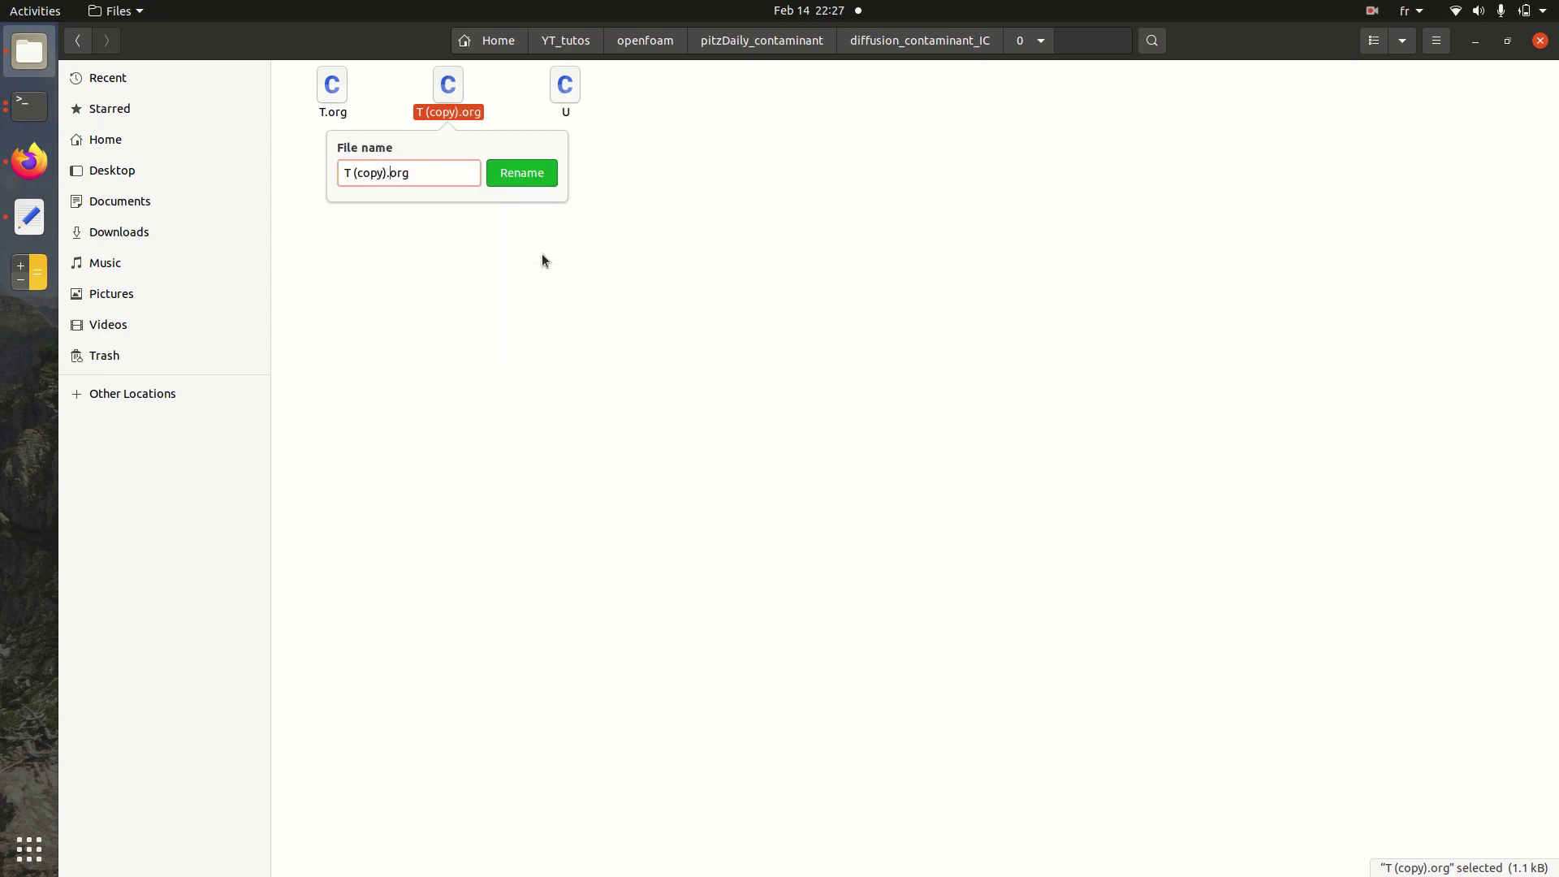
{"action": "key", "text": "shift+Left"}
{"action": "key", "text": "shift+Left"}
{"action": "key", "text": "shift+Left"}
{"action": "key", "text": "shift+Left"}
{"action": "key", "text": "shift+Left"}
{"action": "key", "text": "shift+Left"}
{"action": "key", "text": "shift+Left"}
{"action": "key", "text": "shift+Left"}
{"action": "key", "text": "shift+Left"}
{"action": "key", "text": "shift+Left"}
{"action": "key", "text": "shift+Left"}
{"action": "key", "text": "BackSpace"}
{"action": "key", "text": "Return"}
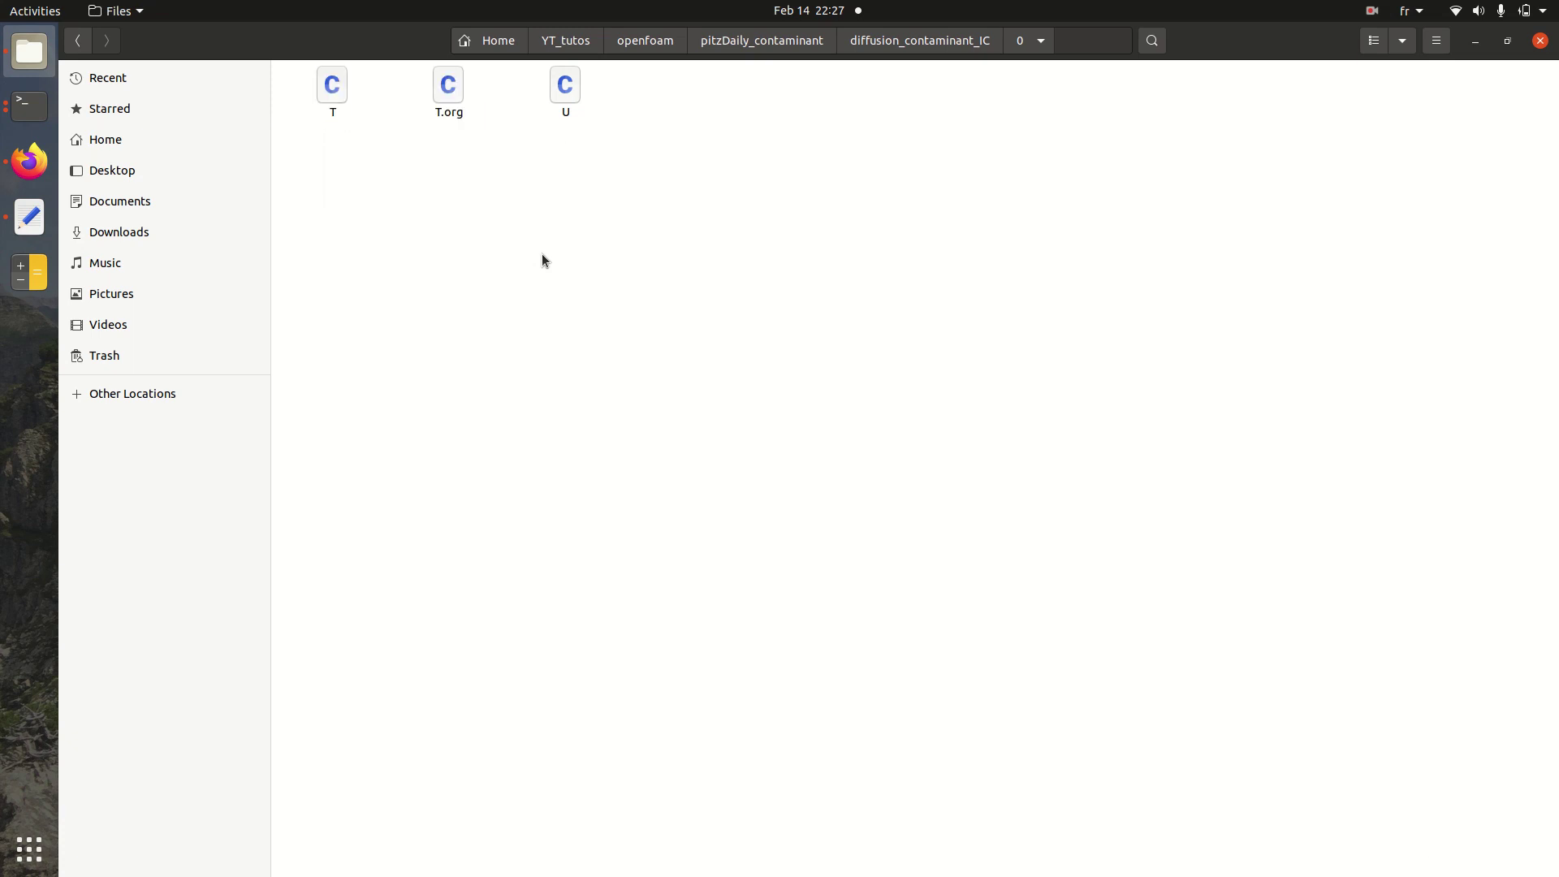
{"action": "left_click", "coordinate": [955, 40]}
{"action": "key", "text": "Right"}
{"action": "key", "text": "Right"}
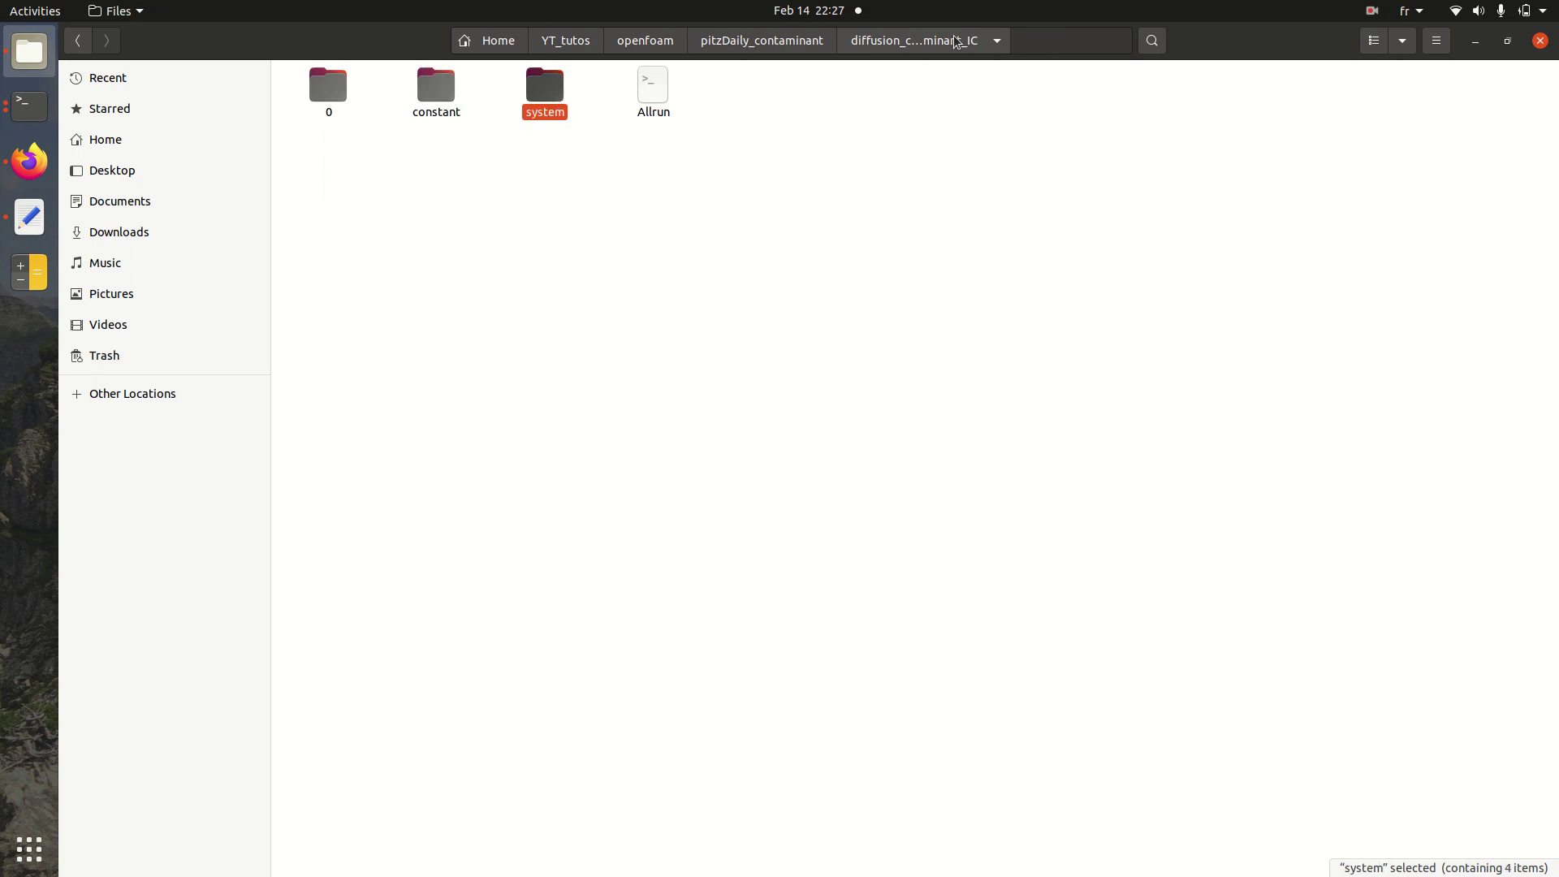
Step: Open system/setFieldsDict and review its default T of 0 and boxToCell region setting T to 1
{"action": "key", "text": "Return"}
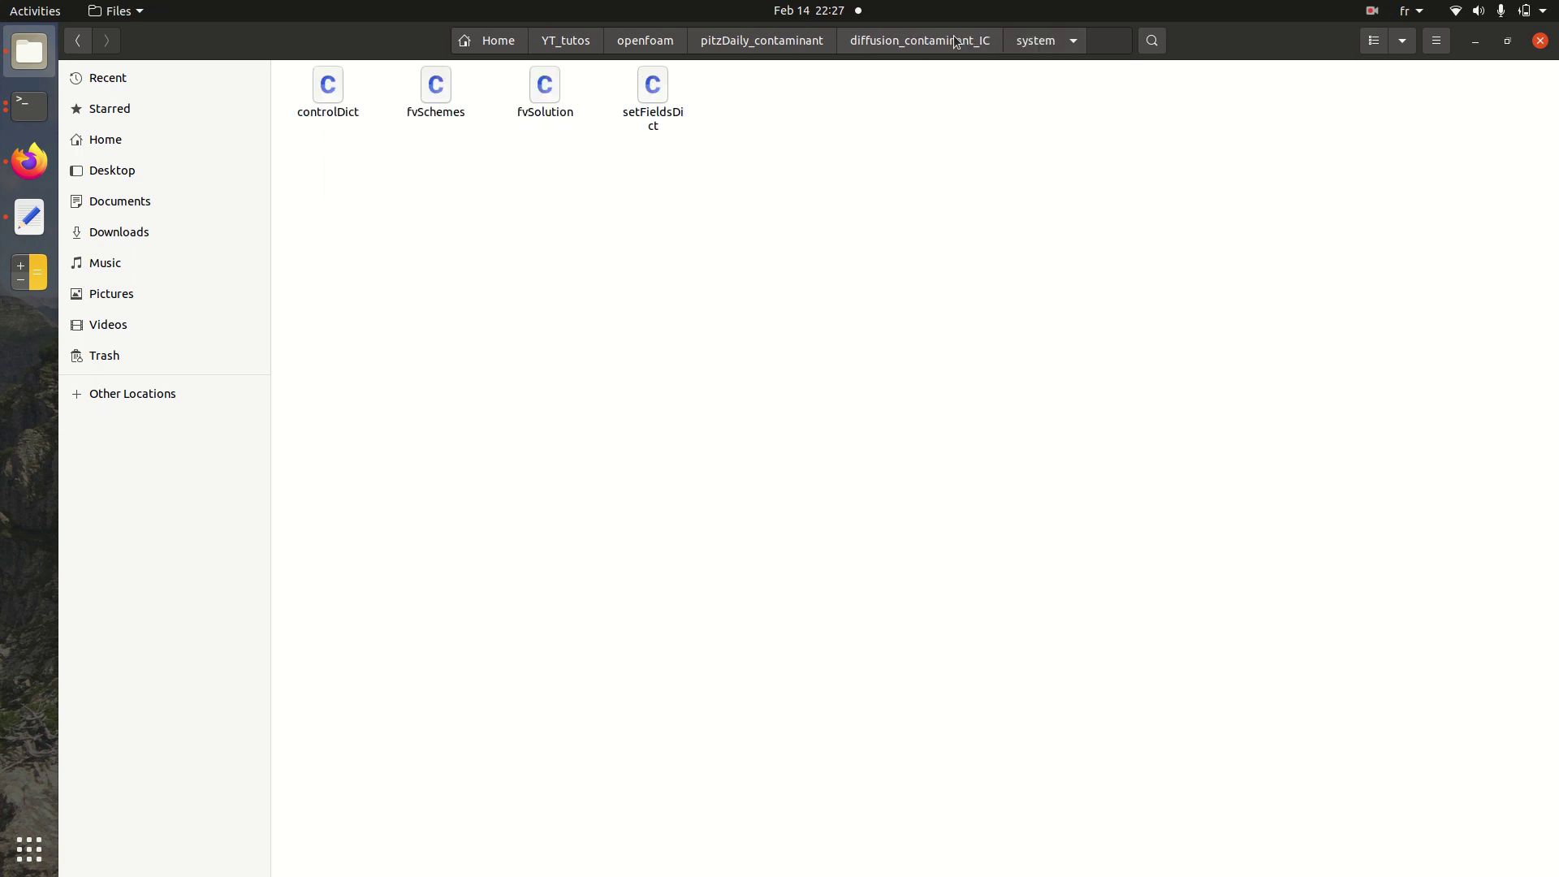
{"action": "key", "text": "Right"}
{"action": "key", "text": "Right"}
{"action": "key", "text": "Right"}
{"action": "key", "text": "Right"}
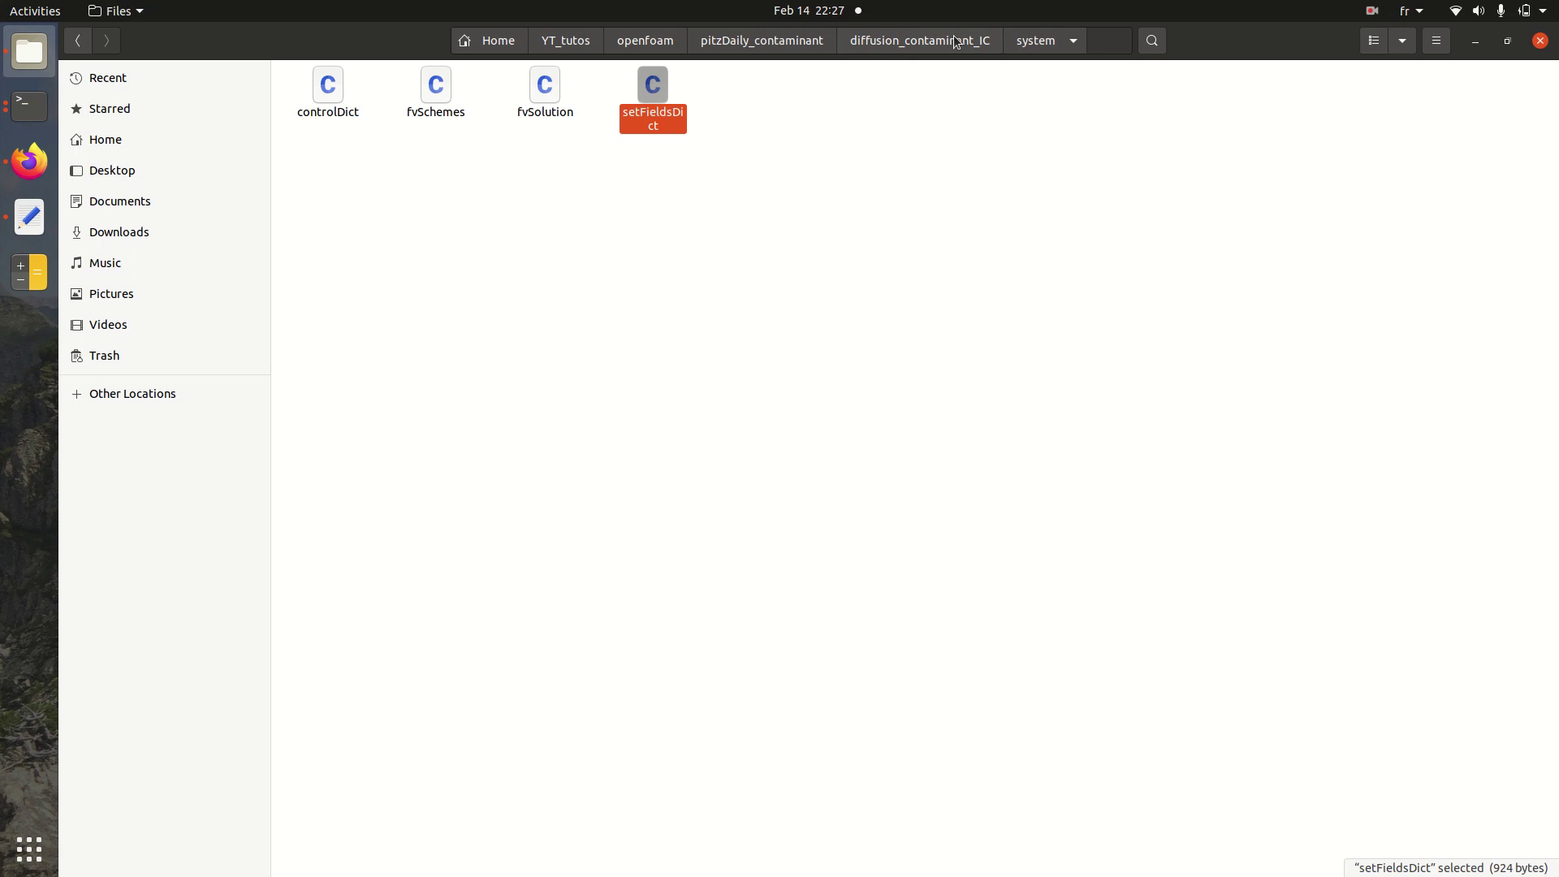
{"action": "key", "text": "Return"}
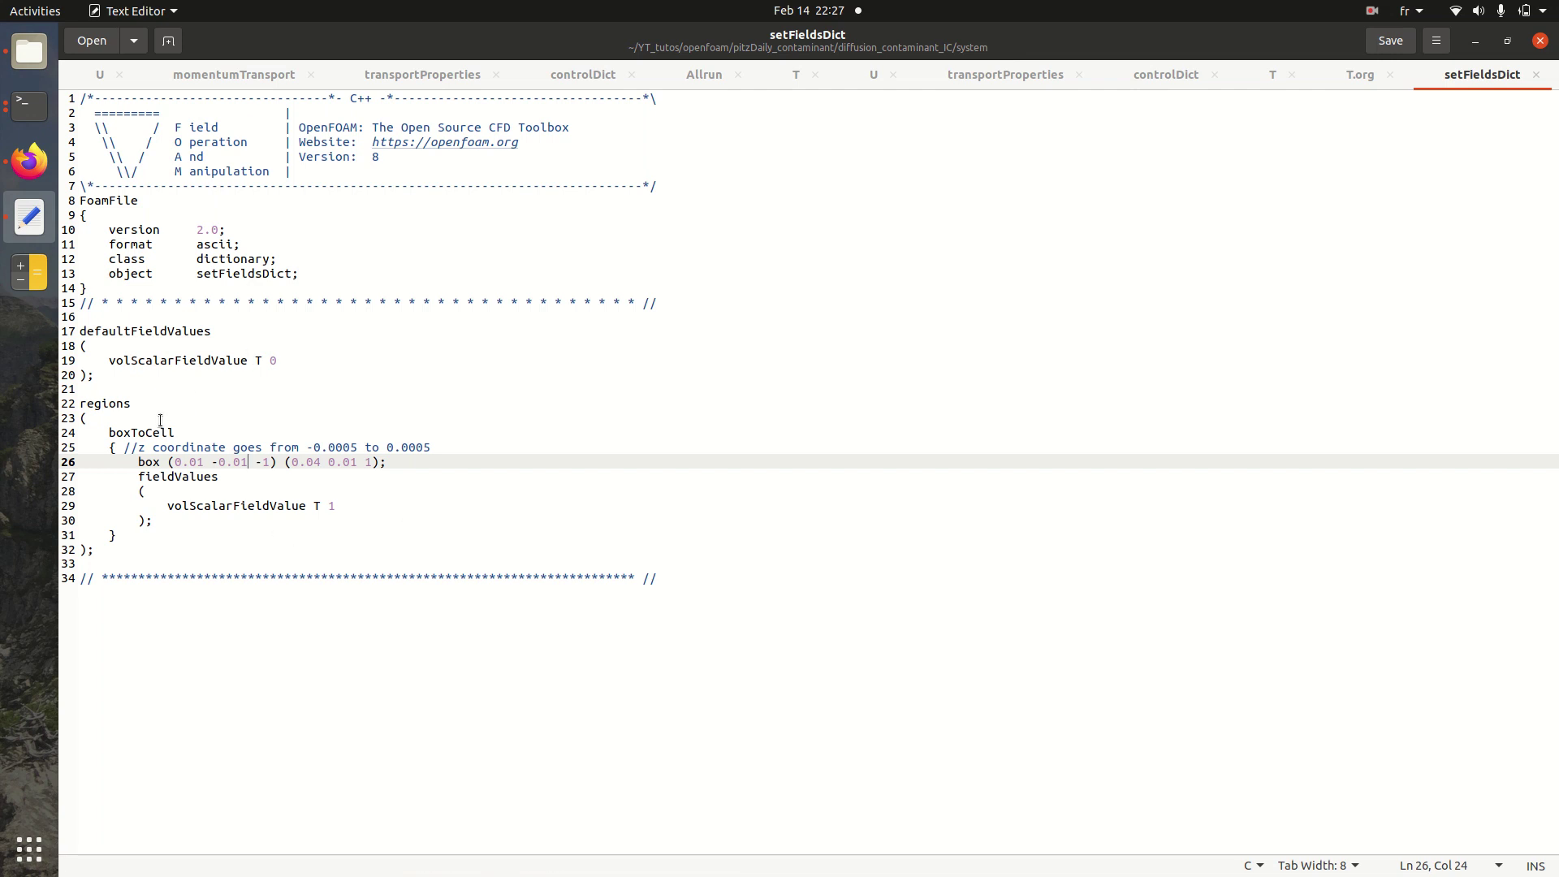
{"action": "left_click_drag", "start_coordinate": [109, 433], "coordinate": [201, 515]}
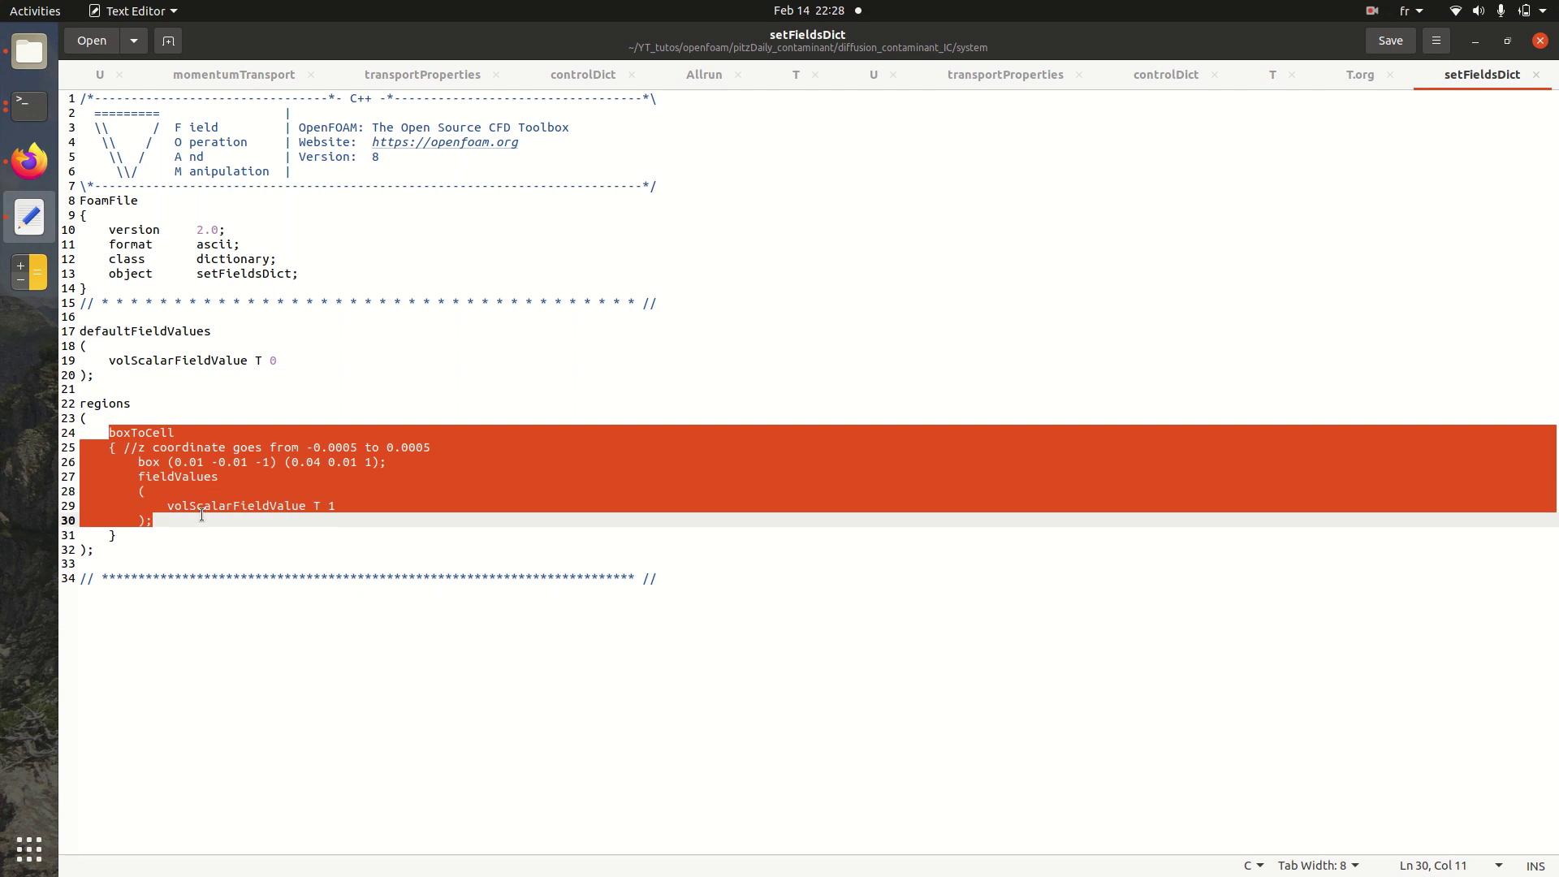
{"action": "left_click", "coordinate": [270, 447]}
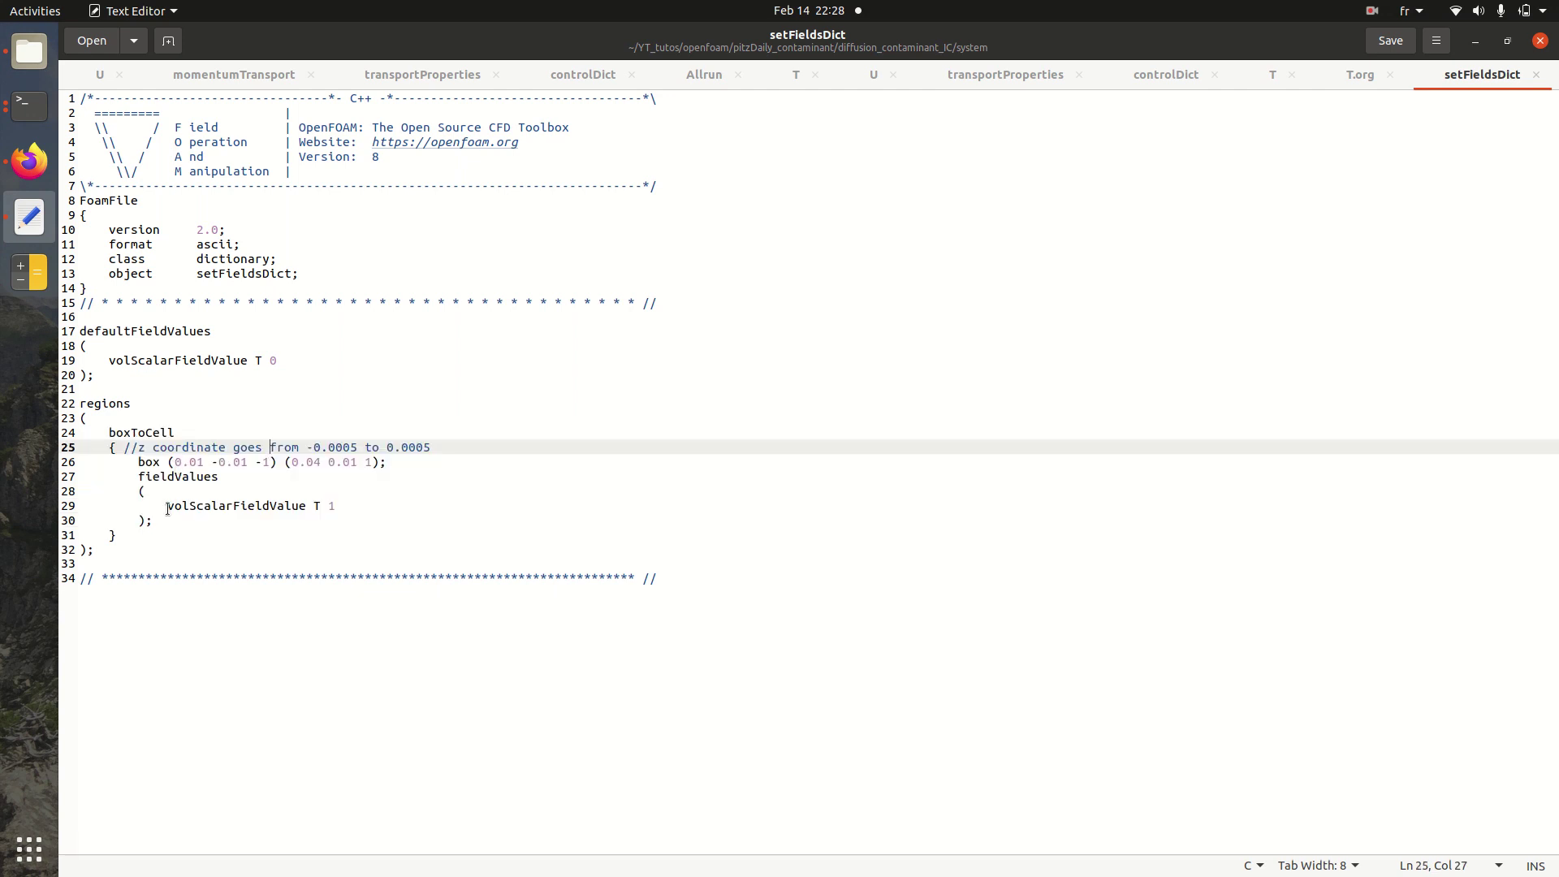
{"action": "left_click_drag", "start_coordinate": [168, 509], "coordinate": [337, 504]}
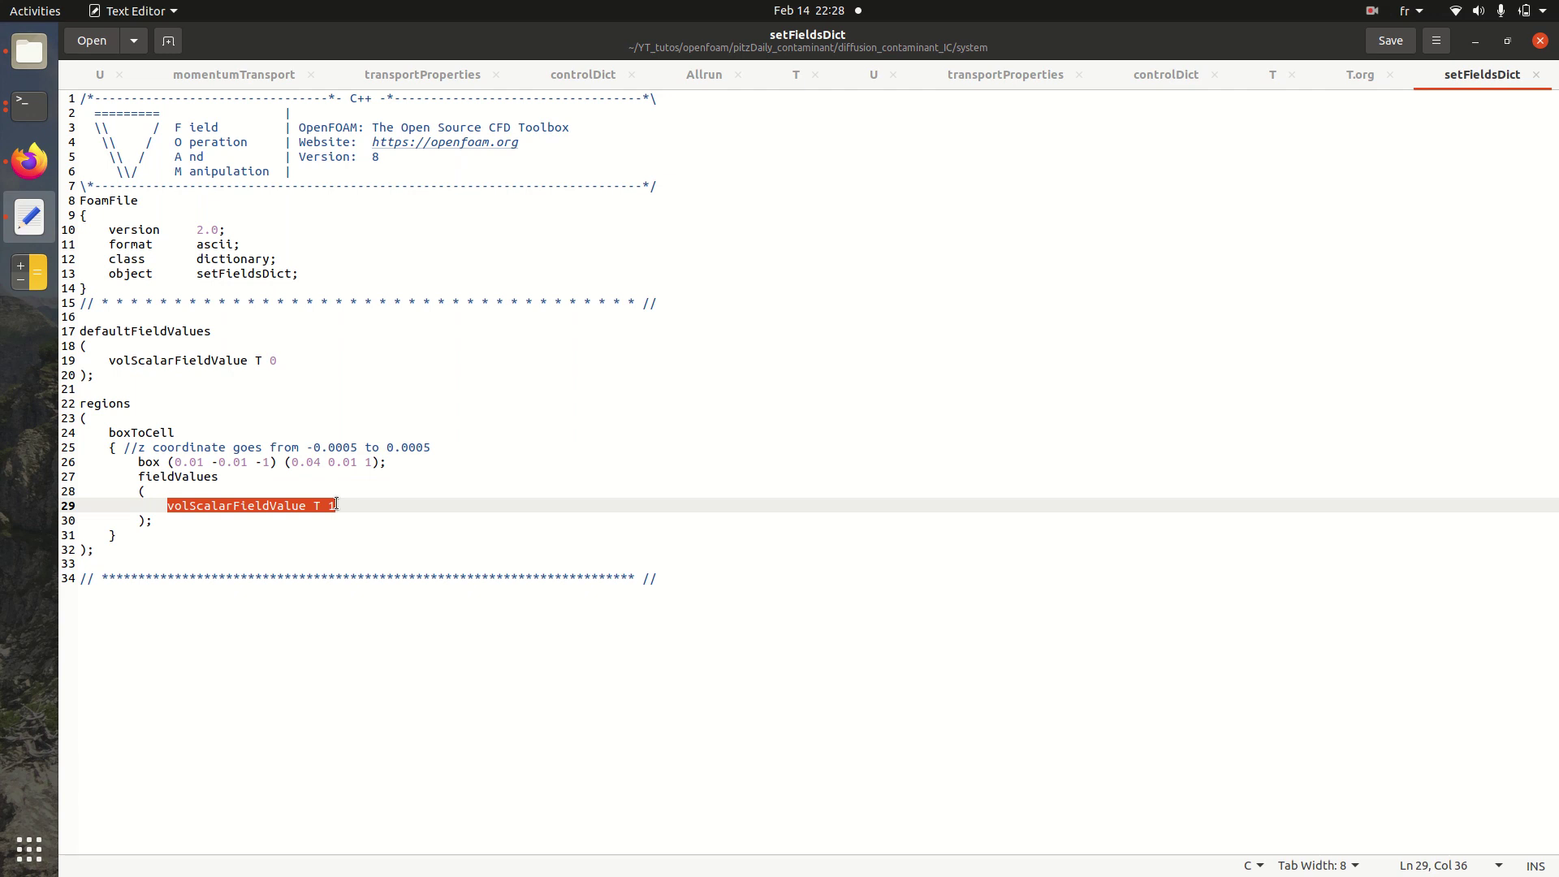
{"action": "left_click", "coordinate": [335, 505]}
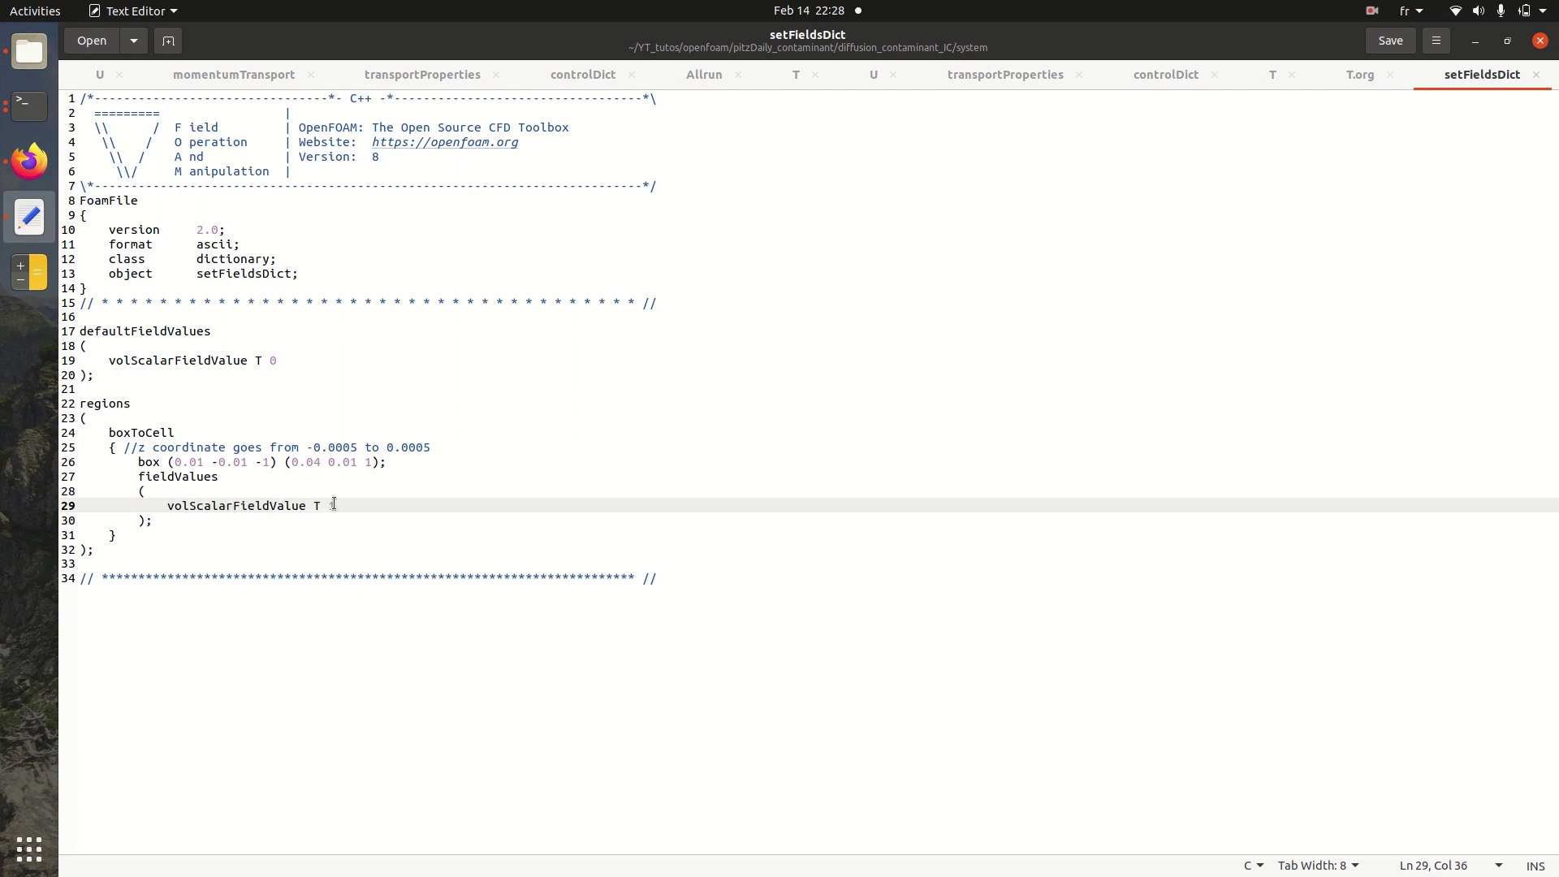
{"action": "left_click_drag", "start_coordinate": [262, 359], "coordinate": [282, 360]}
{"action": "left_click", "coordinate": [282, 359]}
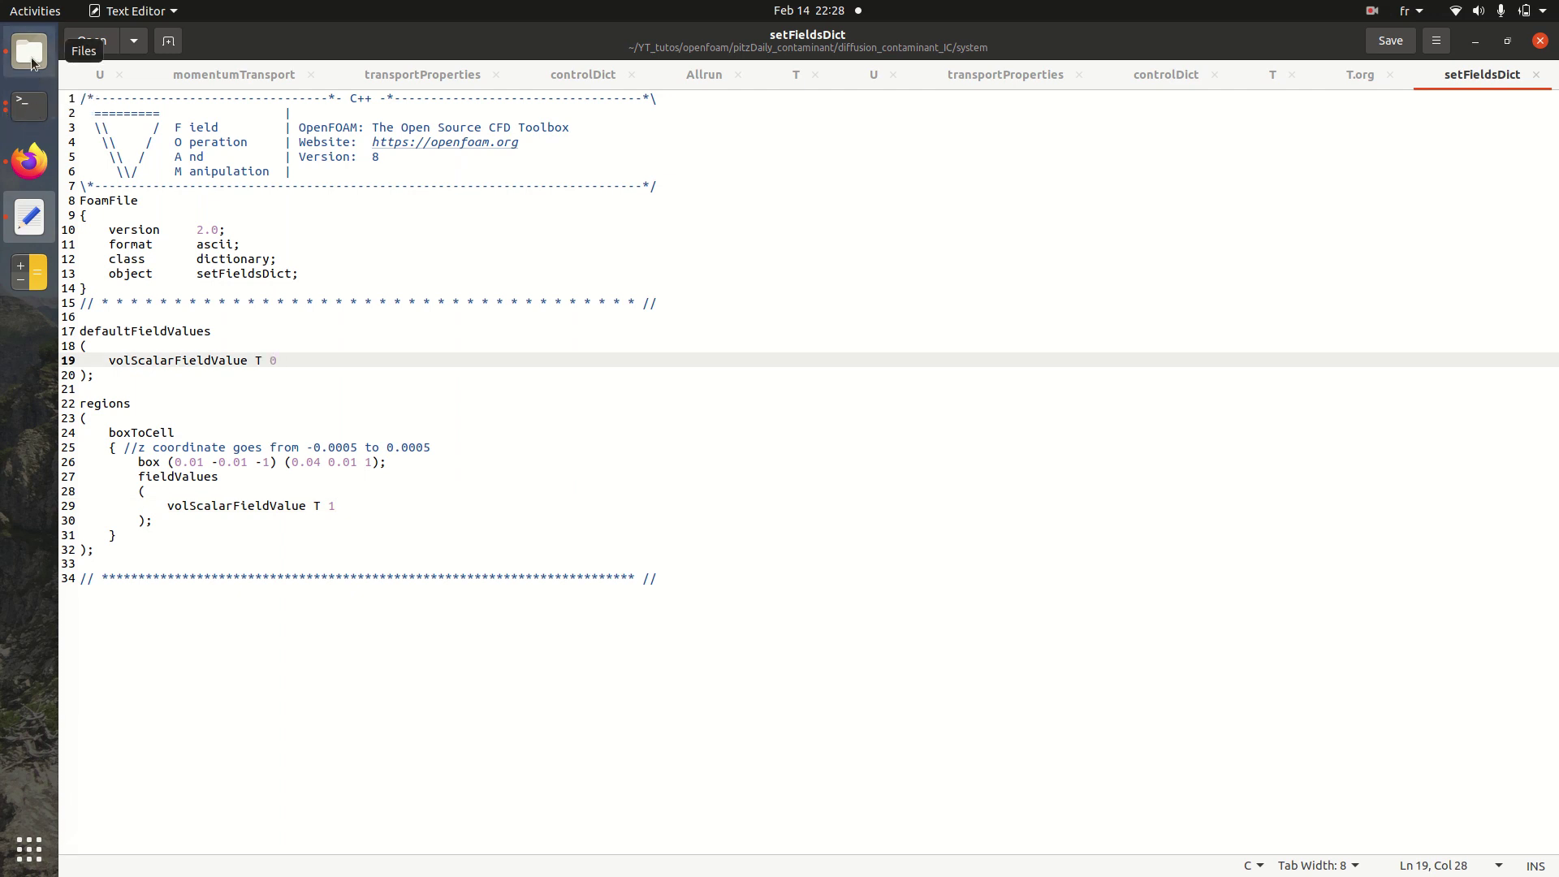
{"action": "left_click", "coordinate": [32, 62]}
Step: Open the IC case's 0/T initial field file in Text Editor
{"action": "left_click", "coordinate": [544, 281]}
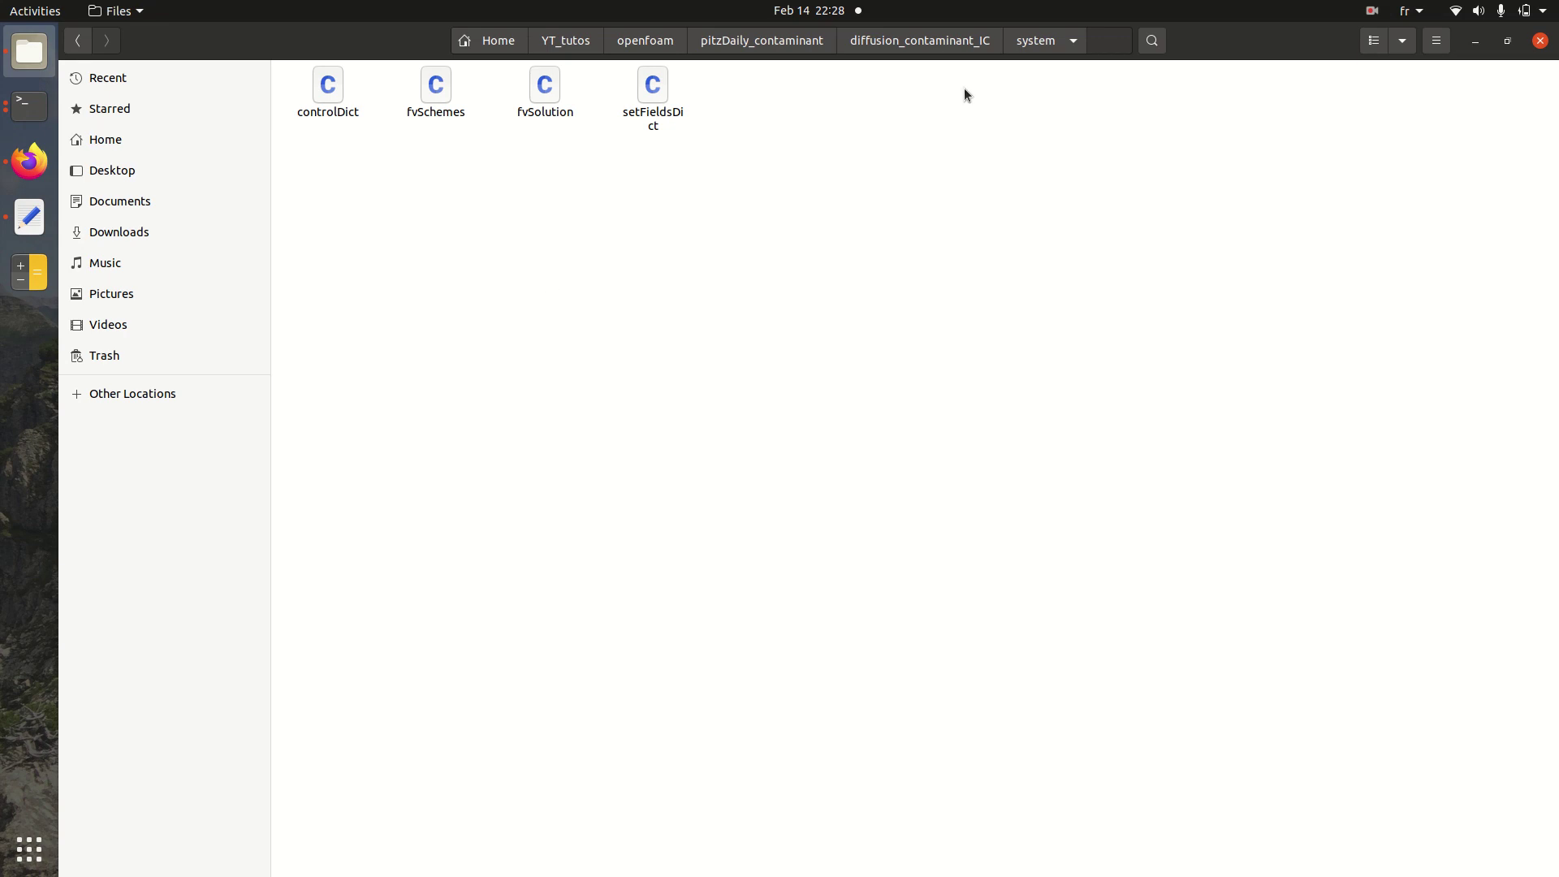
{"action": "left_click", "coordinate": [940, 43]}
{"action": "double_click", "coordinate": [328, 94]}
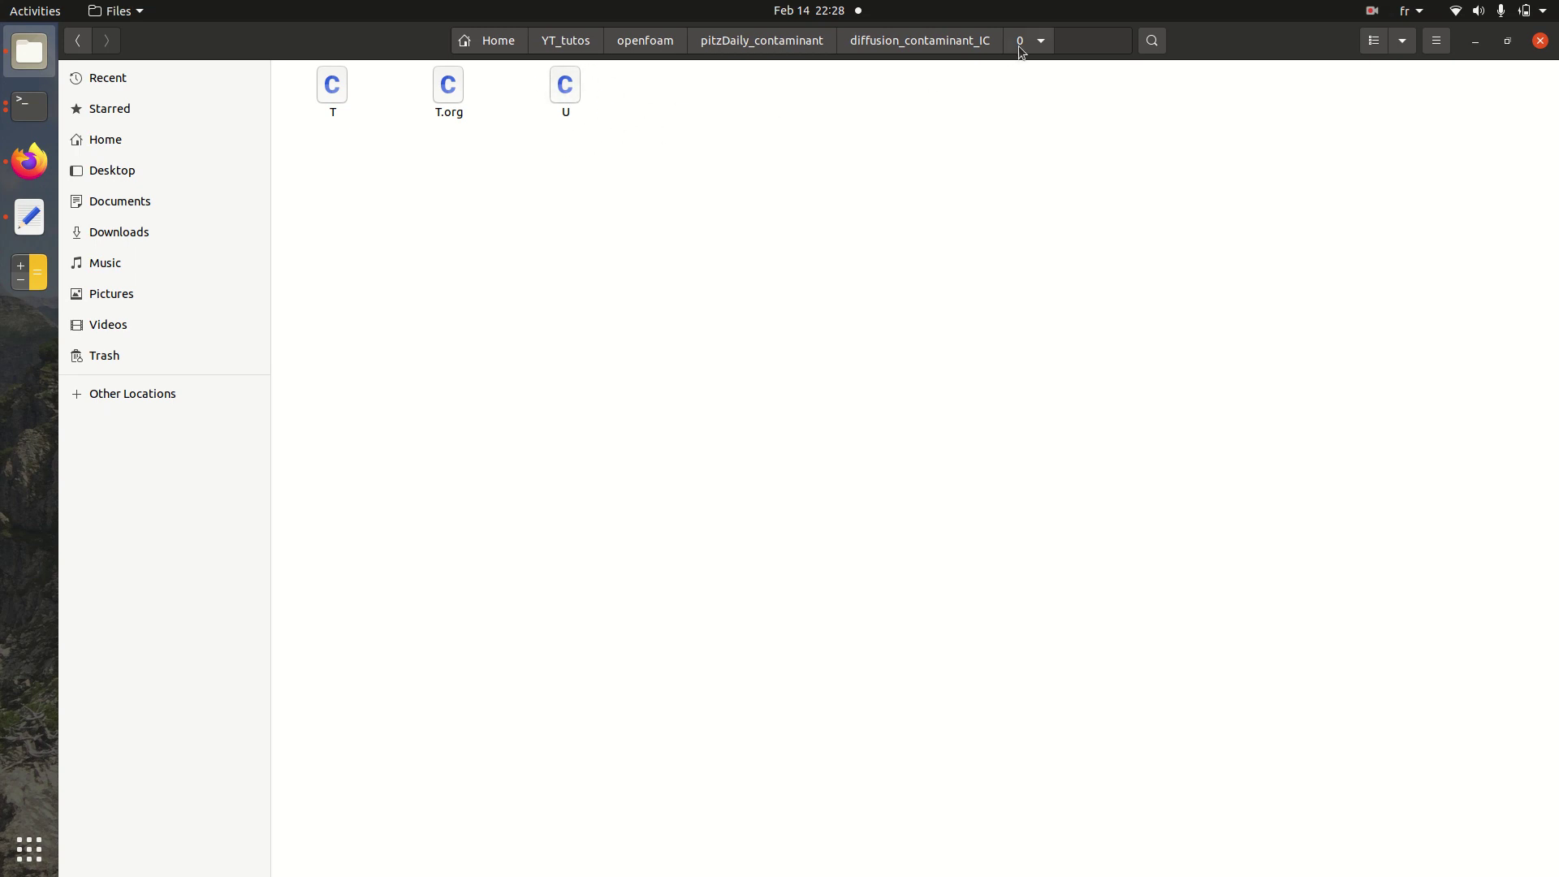
{"action": "left_click", "coordinate": [329, 90]}
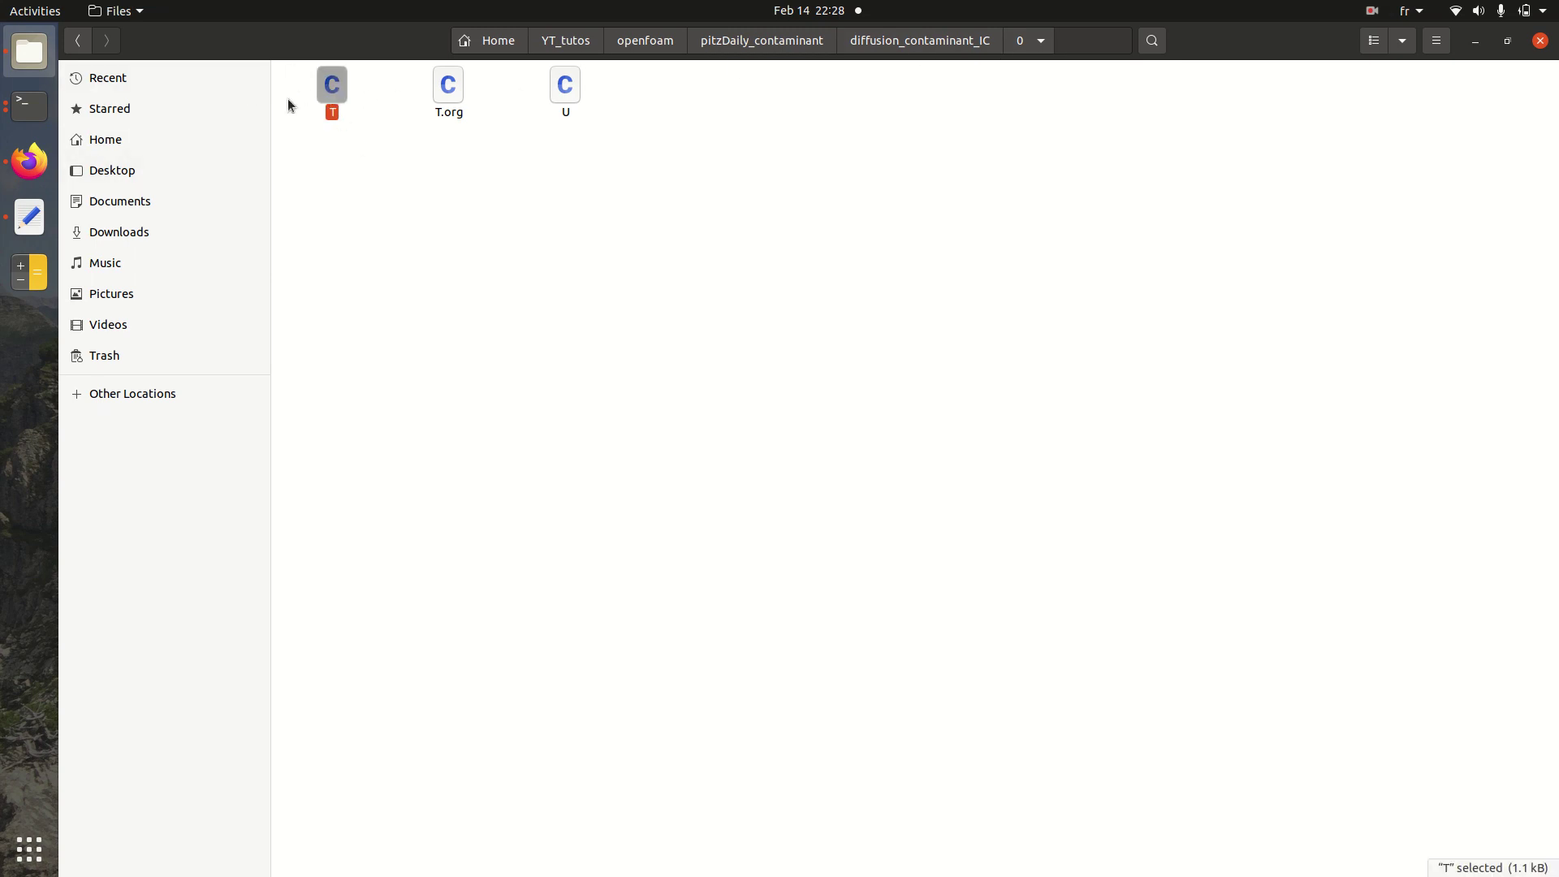
{"action": "key", "text": "Return"}
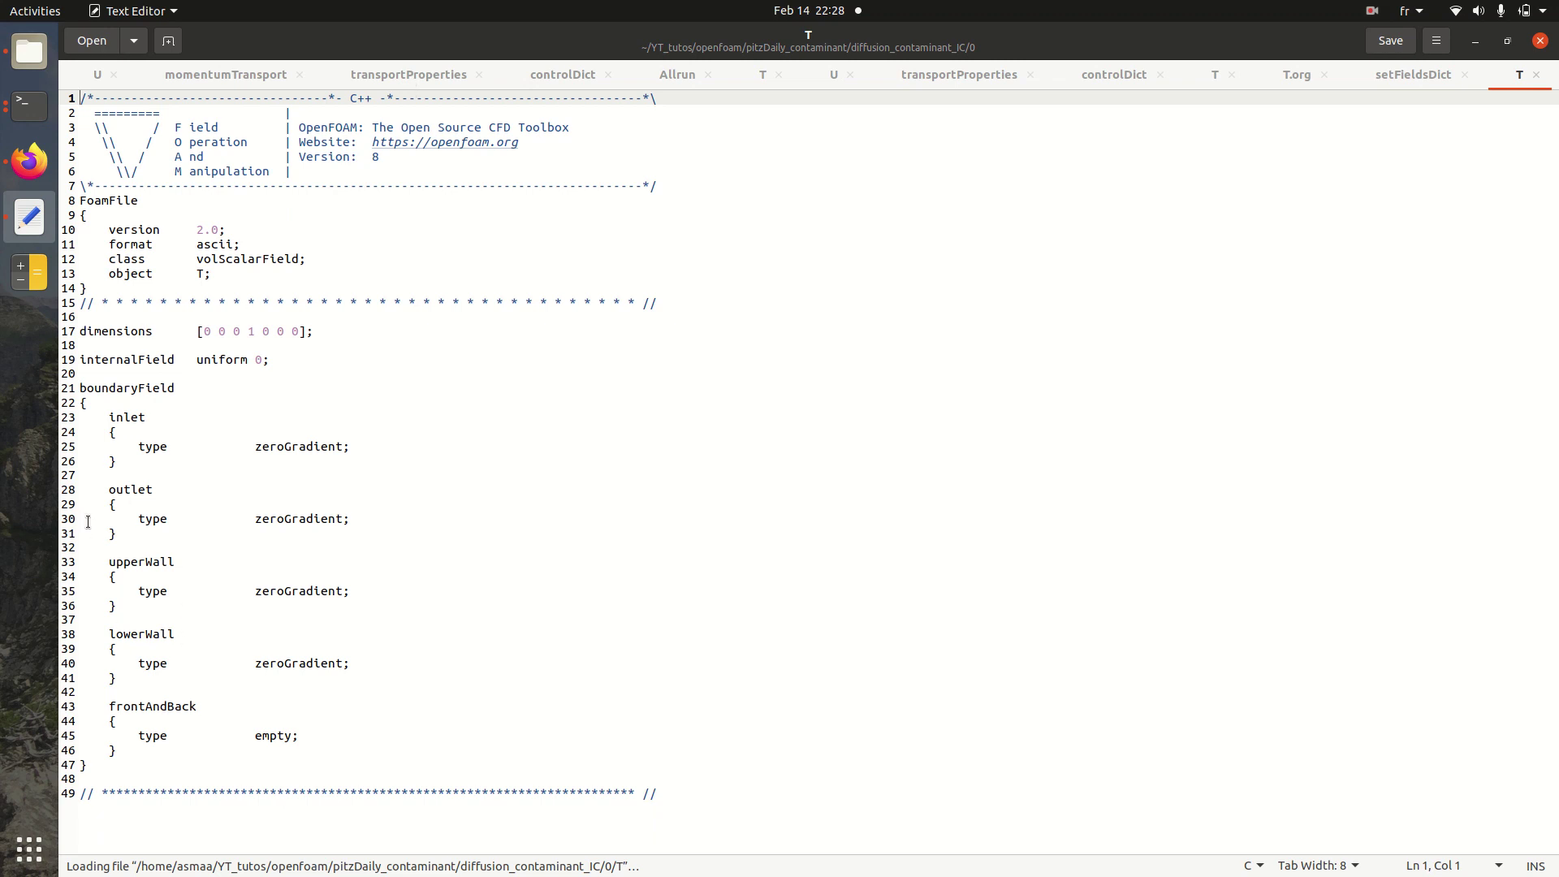
Step: Return Files to the system folder and bring the setFieldsDict tab back into view
{"action": "left_click", "coordinate": [30, 48]}
{"action": "left_click", "coordinate": [627, 284]}
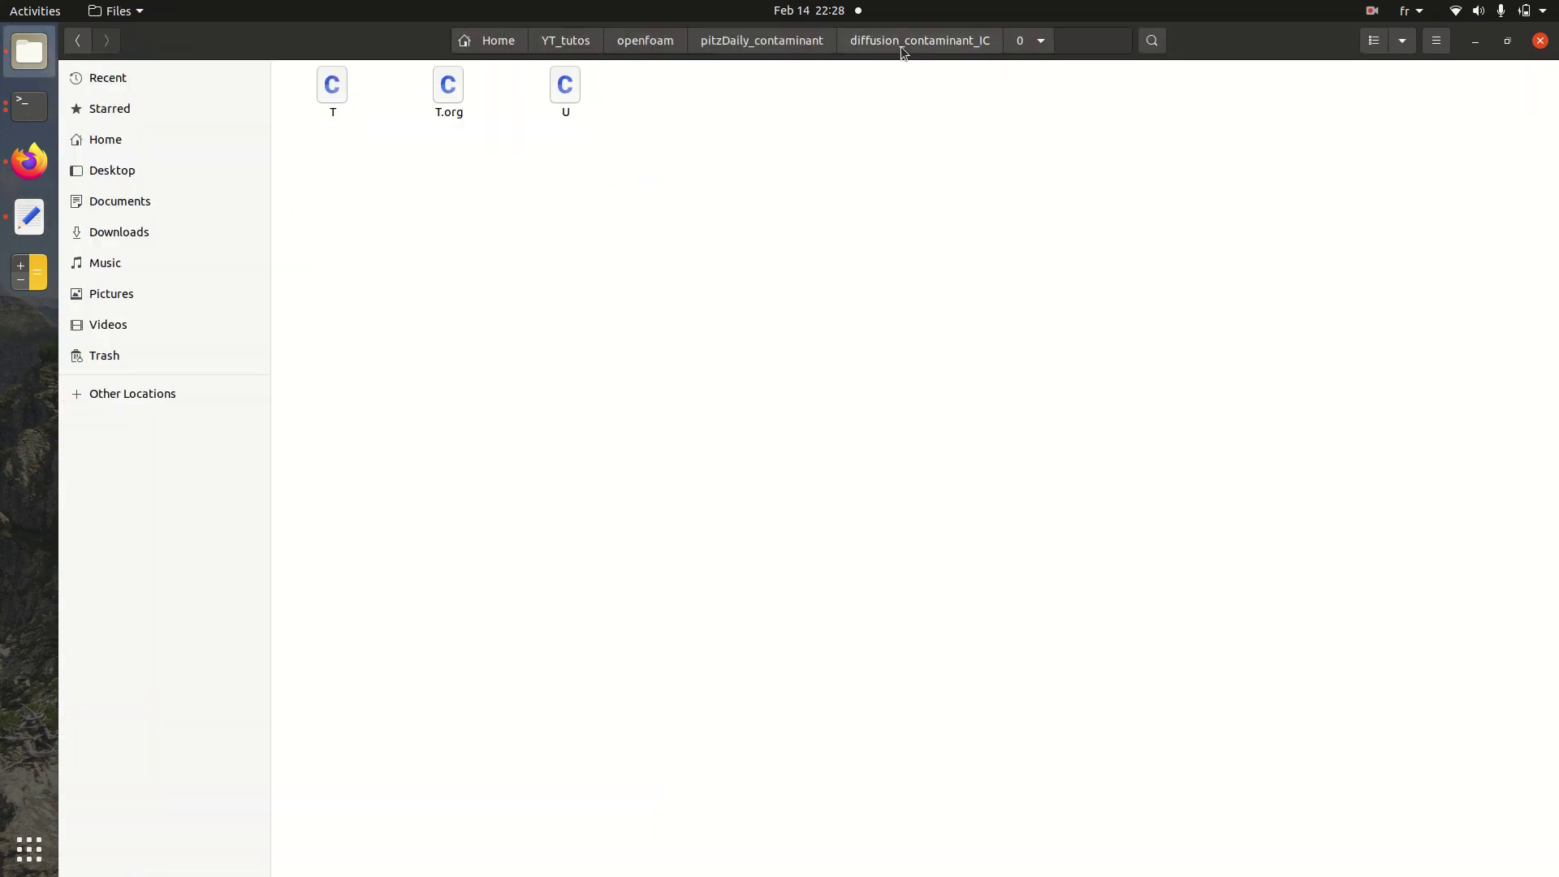
{"action": "left_click", "coordinate": [913, 46]}
{"action": "key", "text": "Right"}
{"action": "key", "text": "Right"}
{"action": "key", "text": "Right"}
{"action": "key", "text": "Left"}
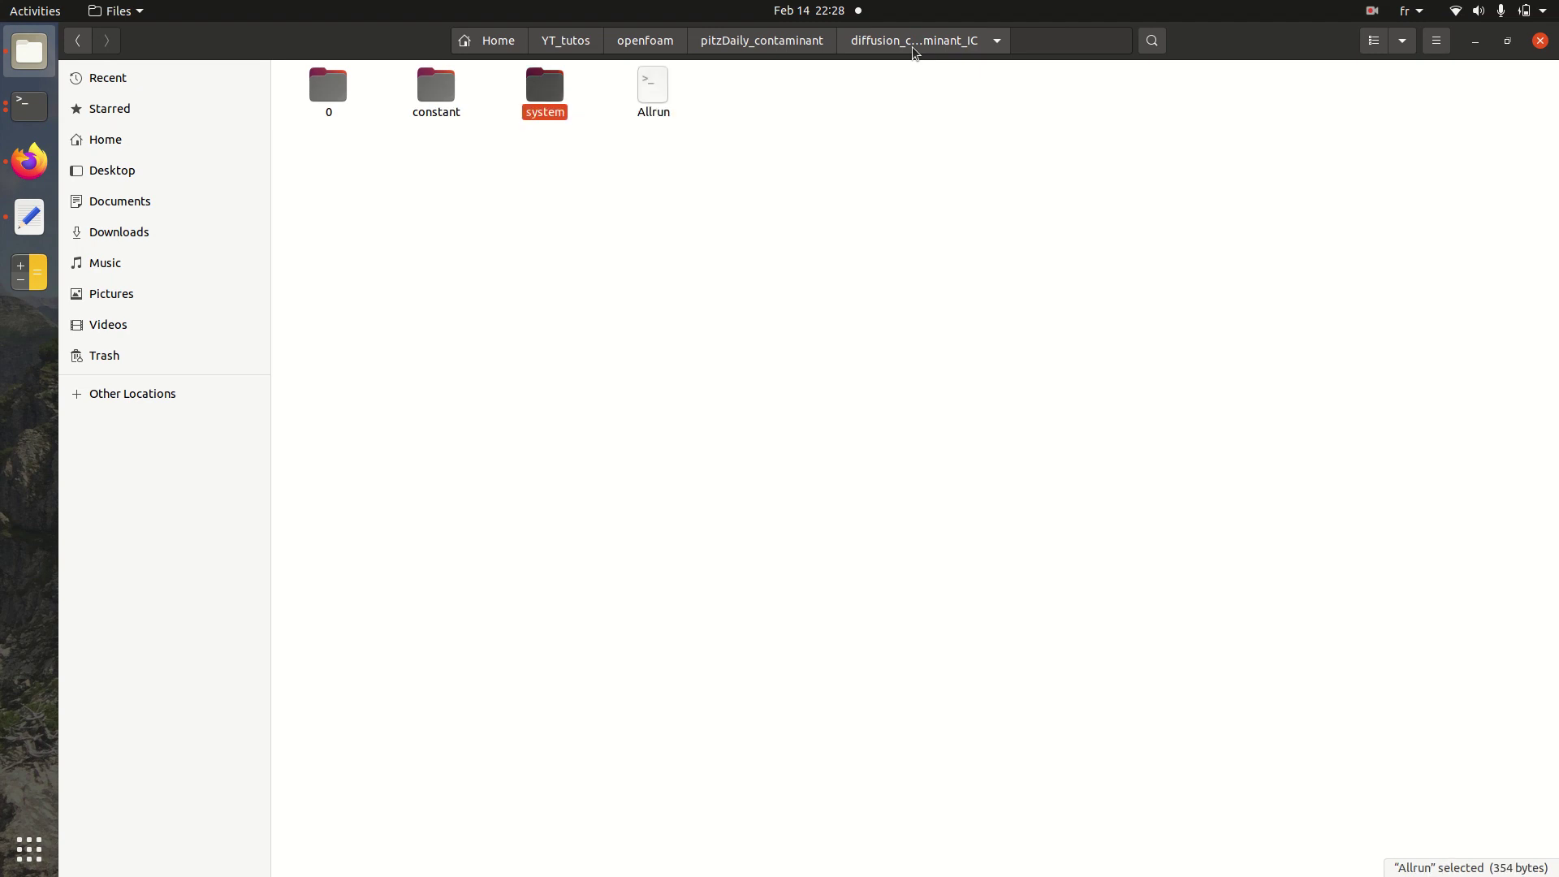
{"action": "key", "text": "Return"}
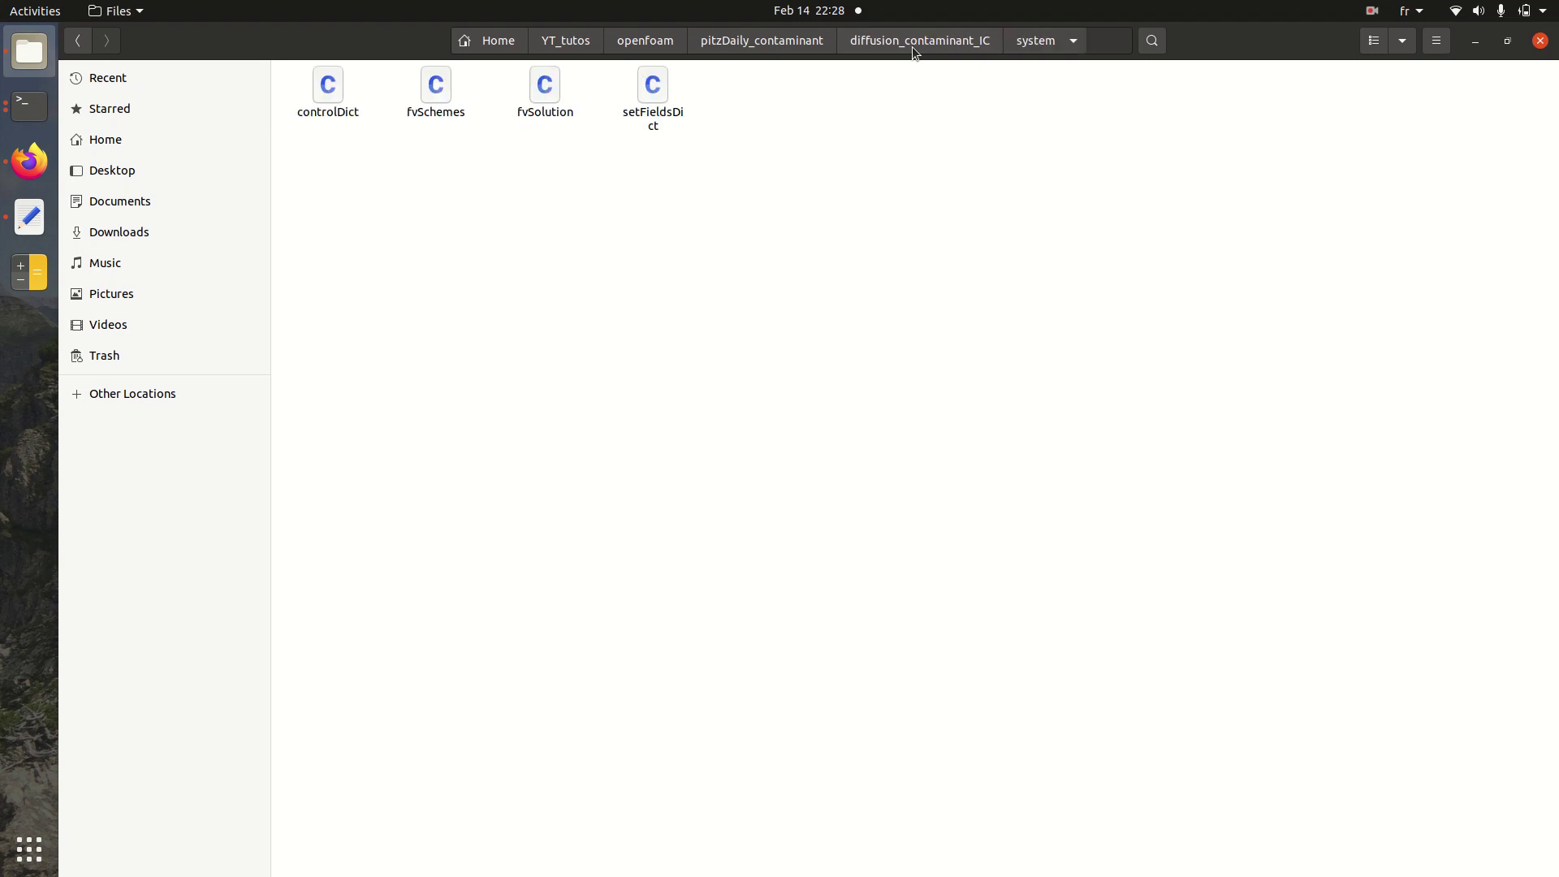
{"action": "left_click", "coordinate": [30, 216]}
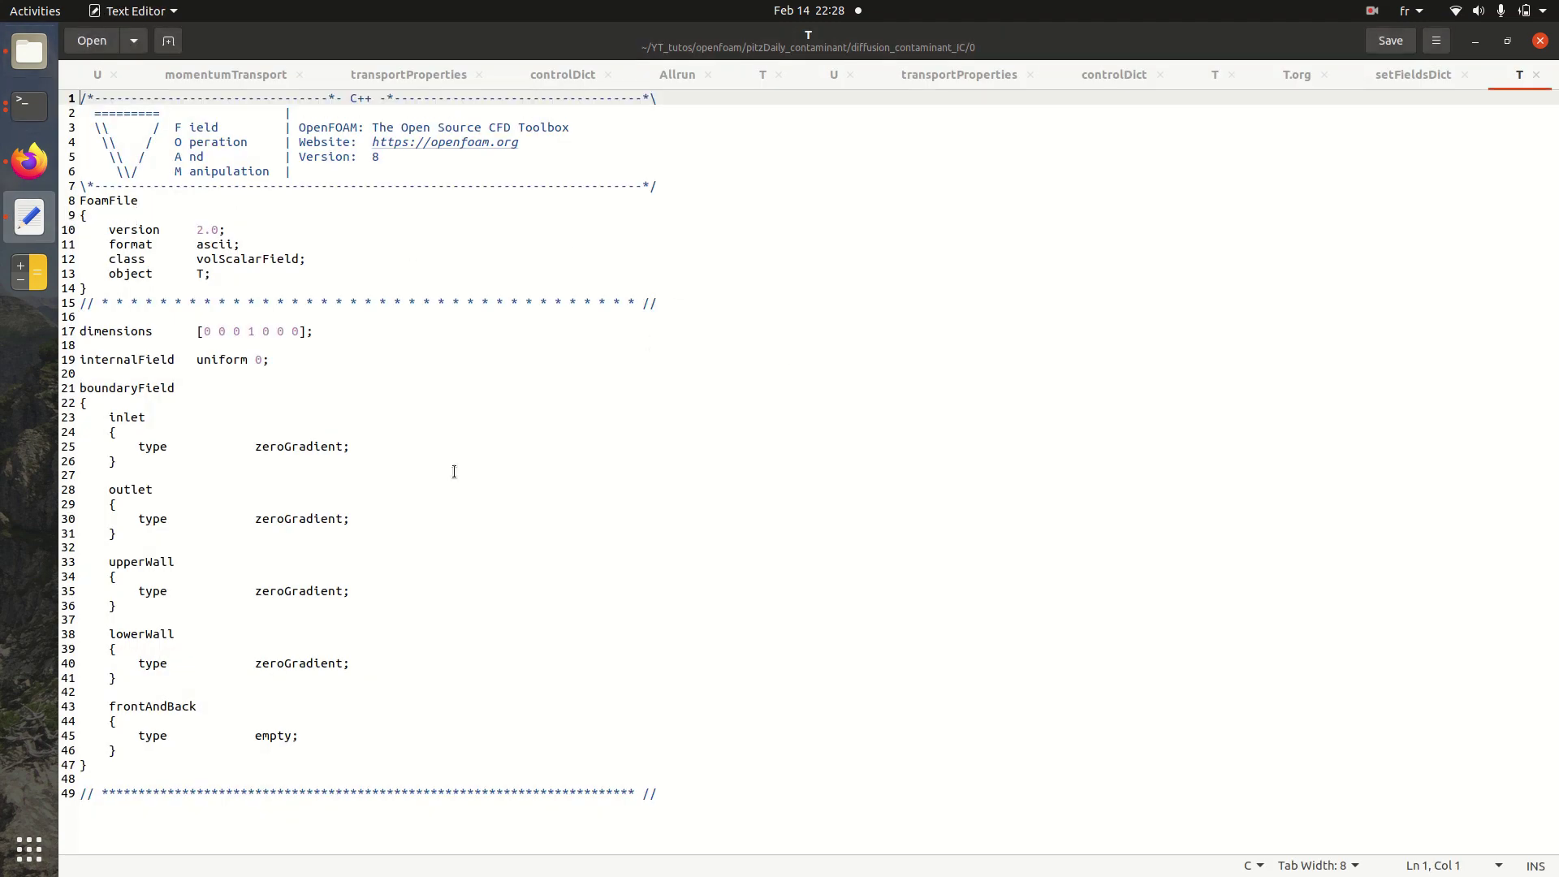
{"action": "left_click", "coordinate": [1434, 74]}
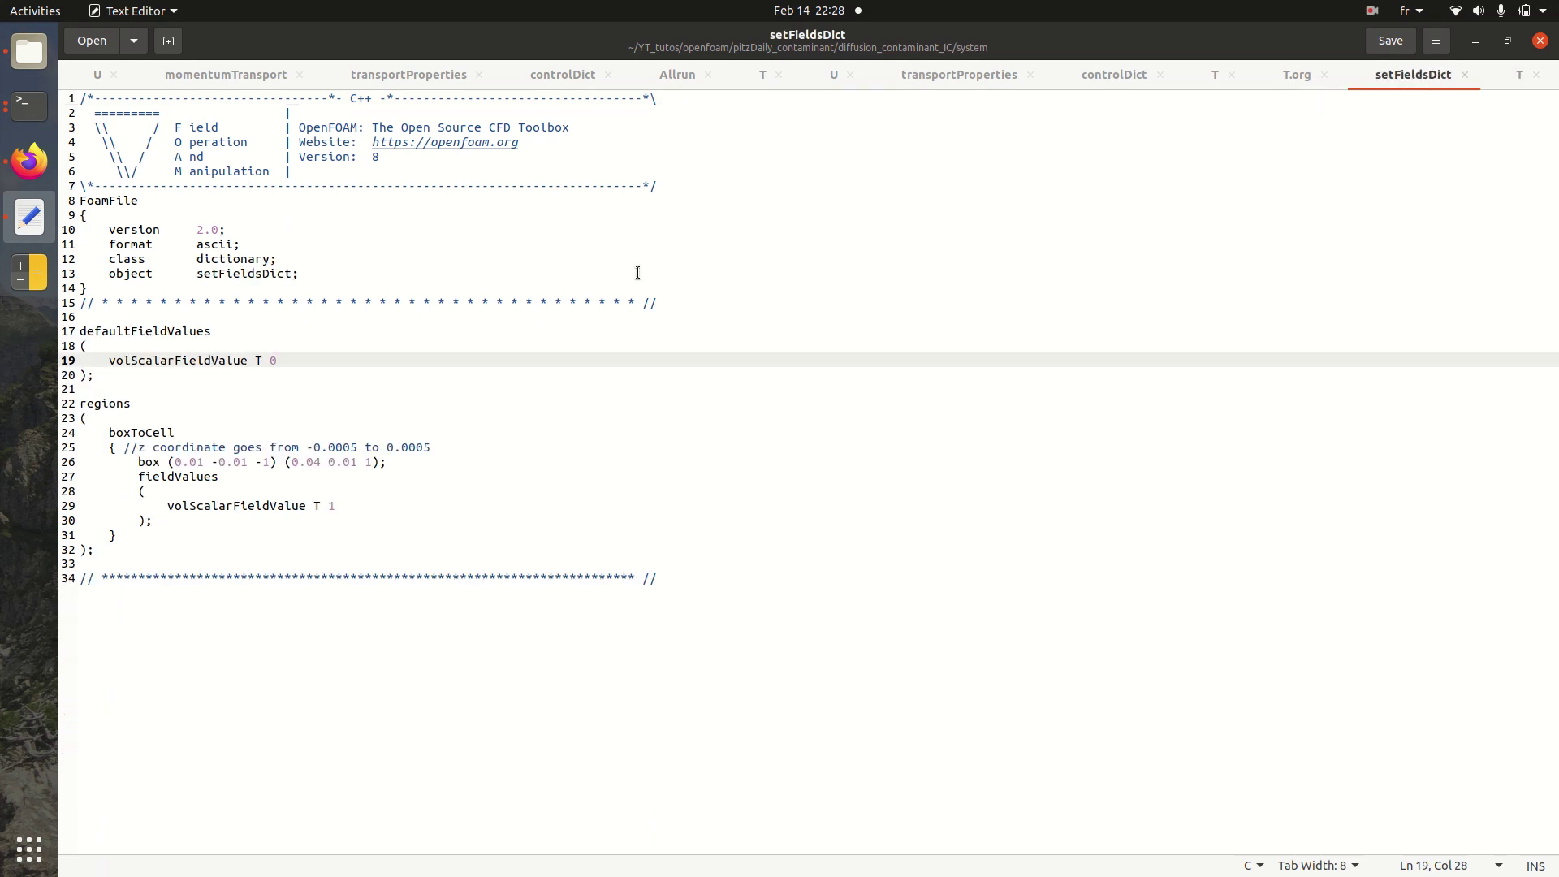
Step: In the terminal, change directory to ../diffusion_contaminant_IC
{"action": "left_click", "coordinate": [31, 110]}
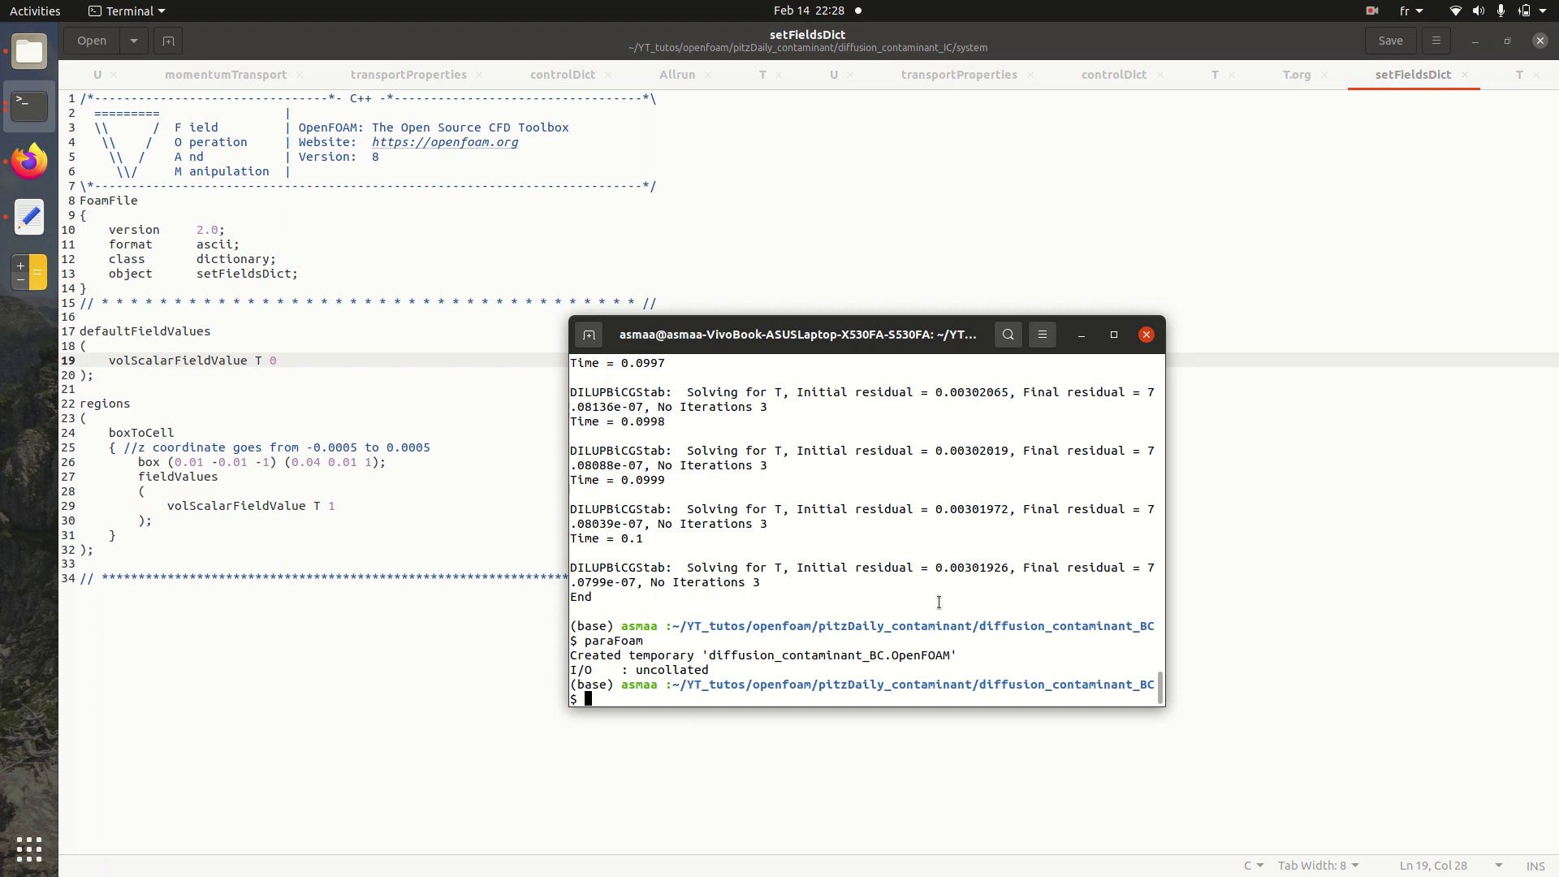
{"action": "type", "text": "cd ../"}
{"action": "key", "text": "Tab"}
{"action": "type", "text": "IC"}
{"action": "key", "text": "Return"}
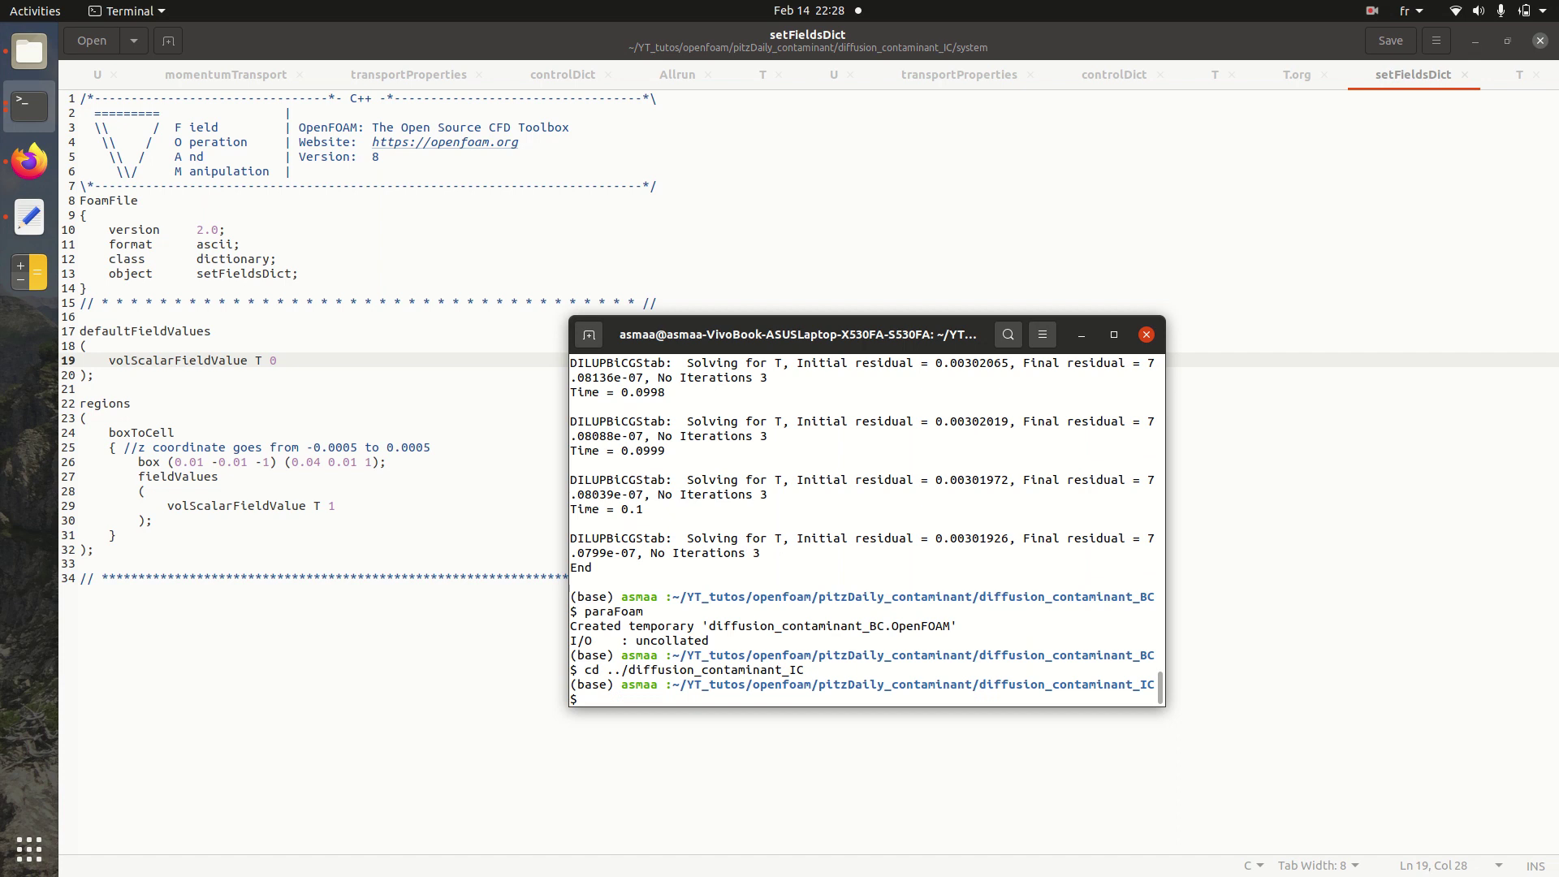
Step: Run setFields to apply the initial T values, then launch paraFoam
{"action": "type", "text": "setFi"}
{"action": "key", "text": "Tab"}
{"action": "key", "text": "Return"}
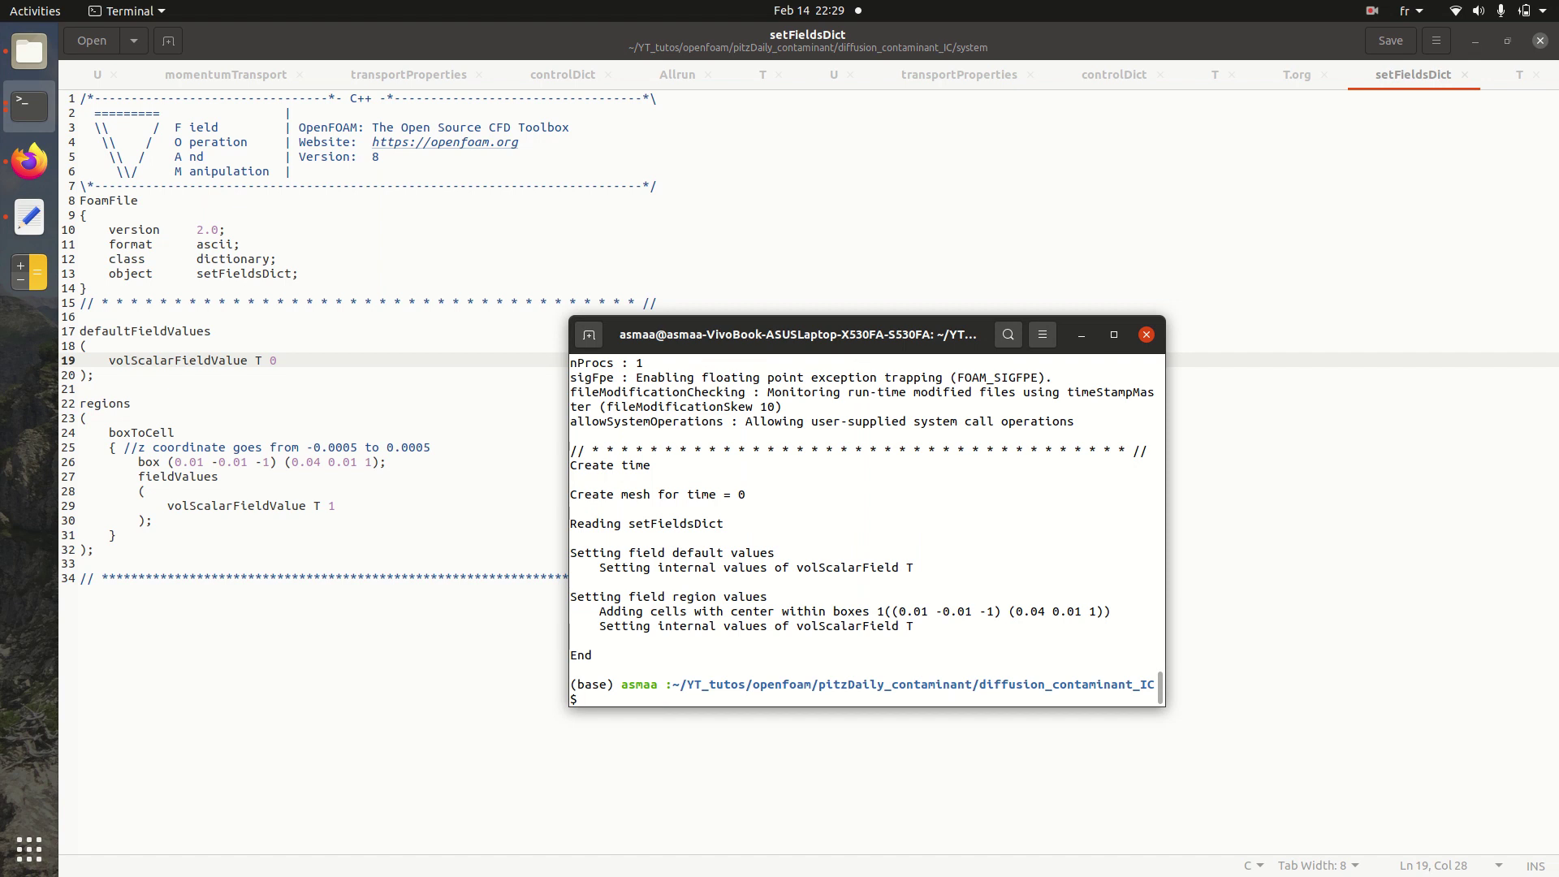
{"action": "type", "text": "paraFoam"}
{"action": "key", "text": "Return"}
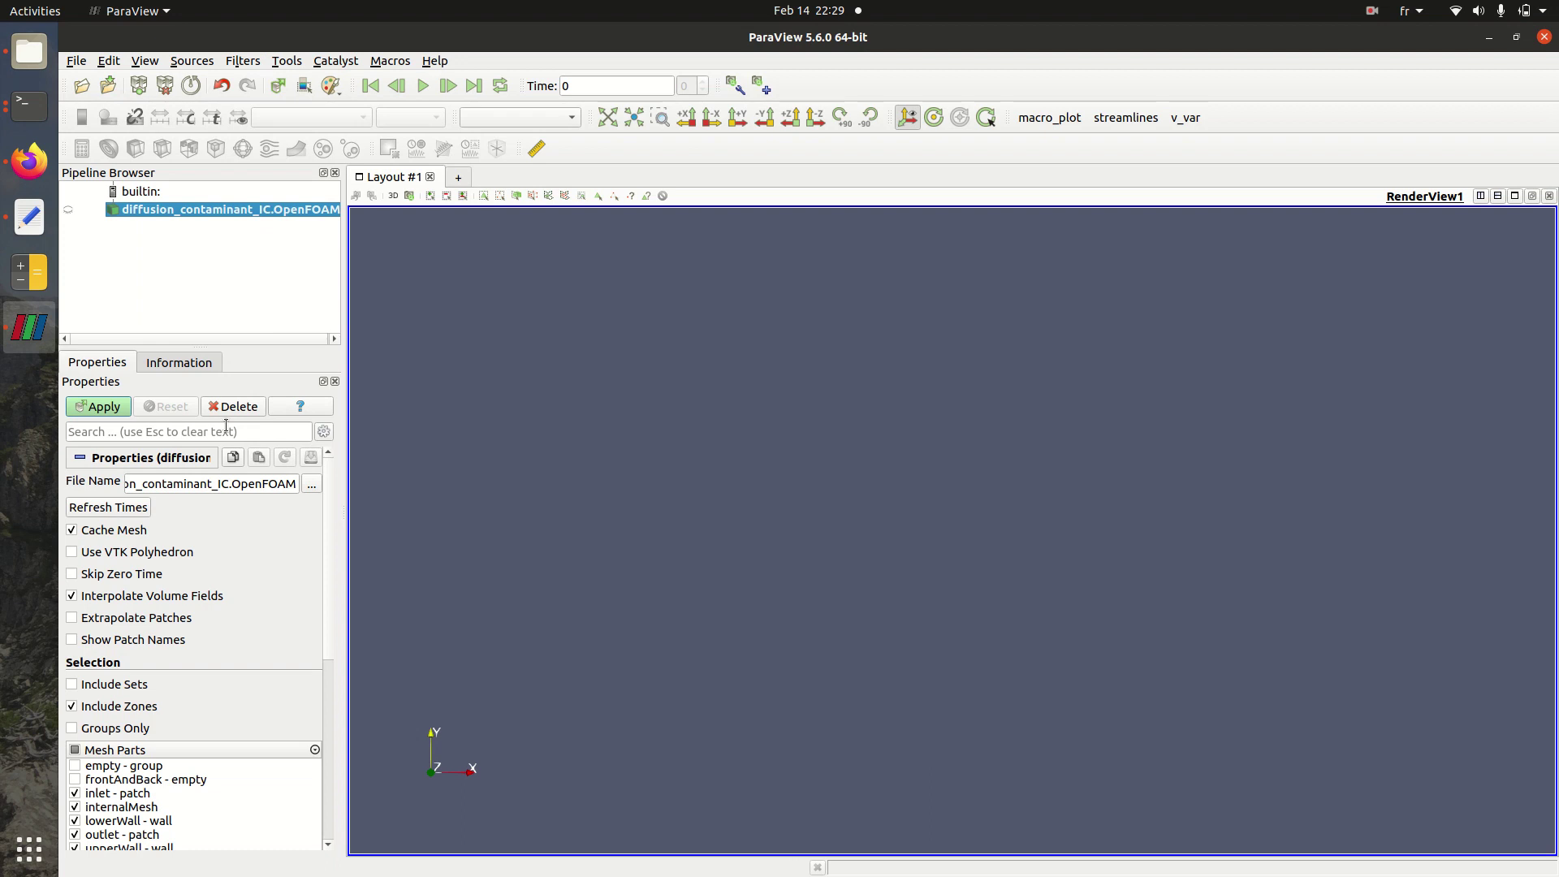
Step: Apply the IC case, colour the mesh by T, and unmaximize the setFieldsDict editor
{"action": "left_click", "coordinate": [122, 408]}
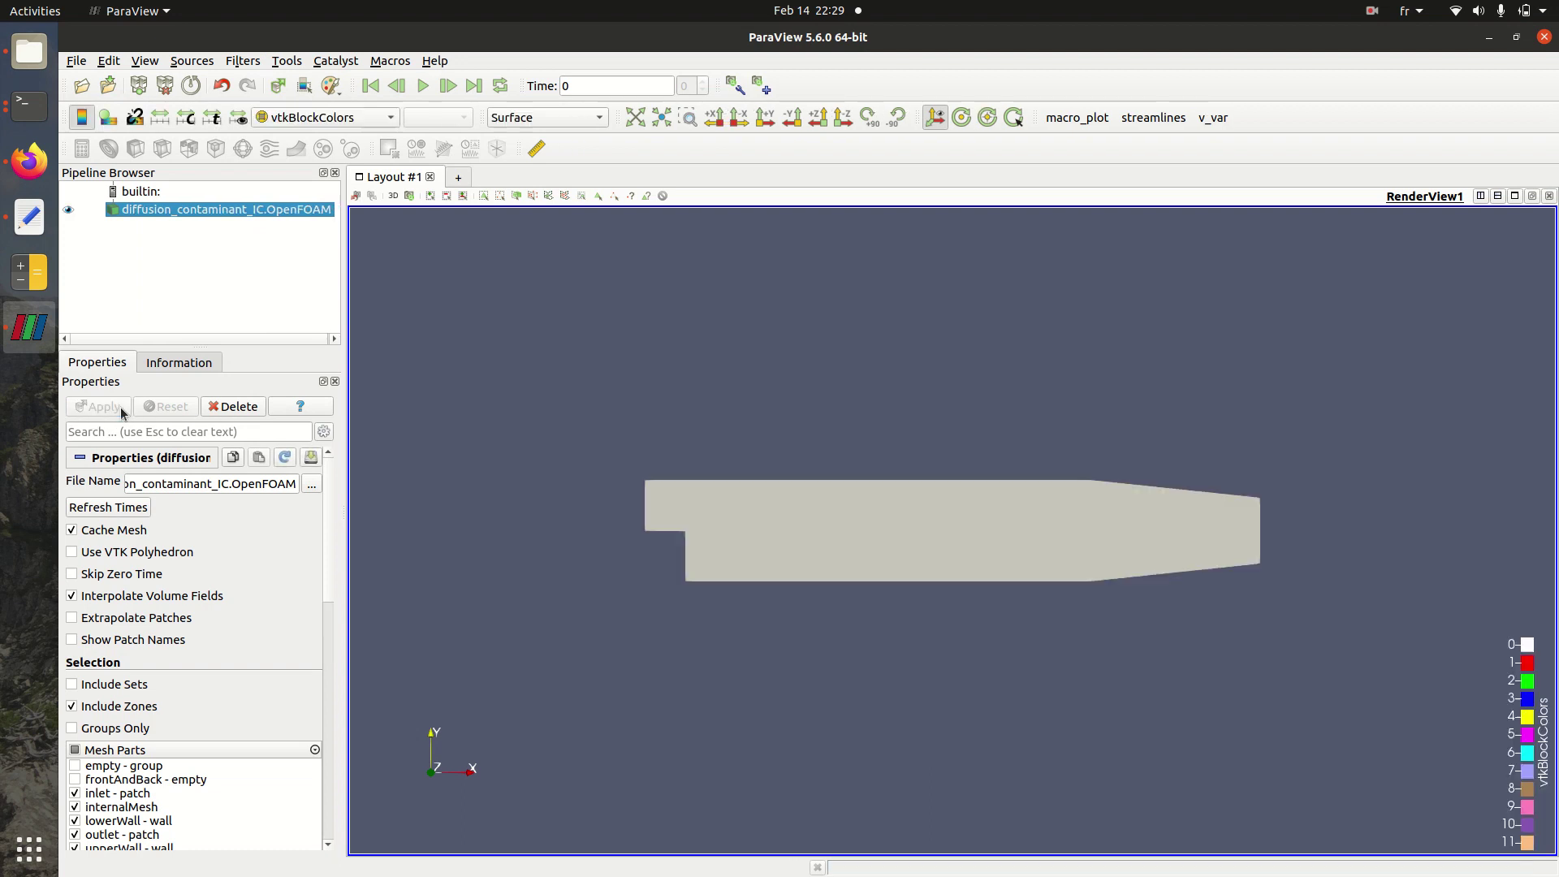
{"action": "left_click", "coordinate": [308, 119]}
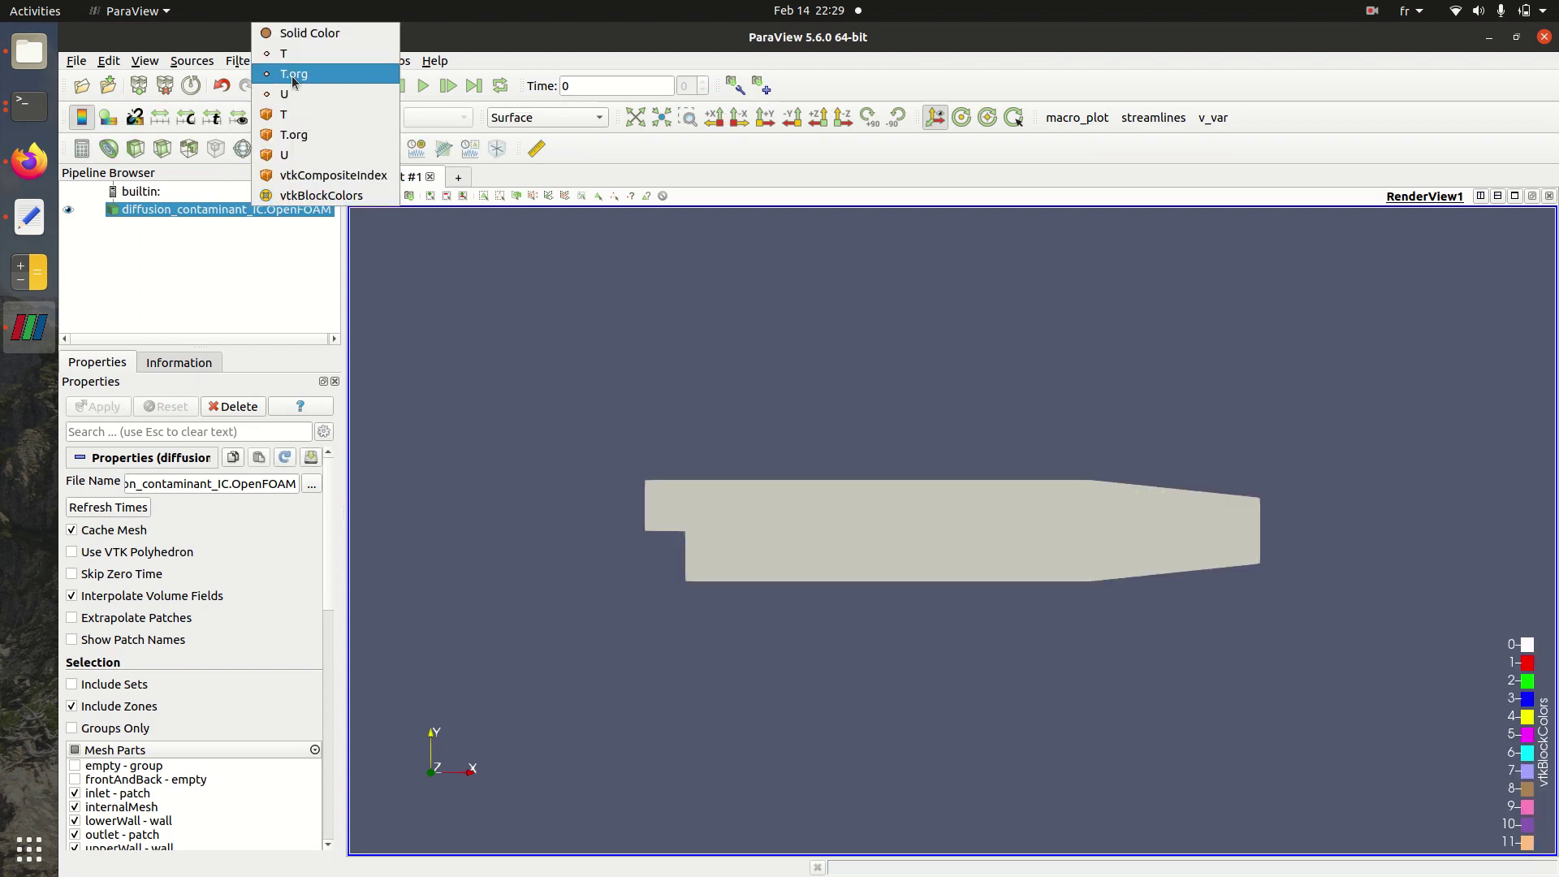
{"action": "left_click", "coordinate": [286, 54]}
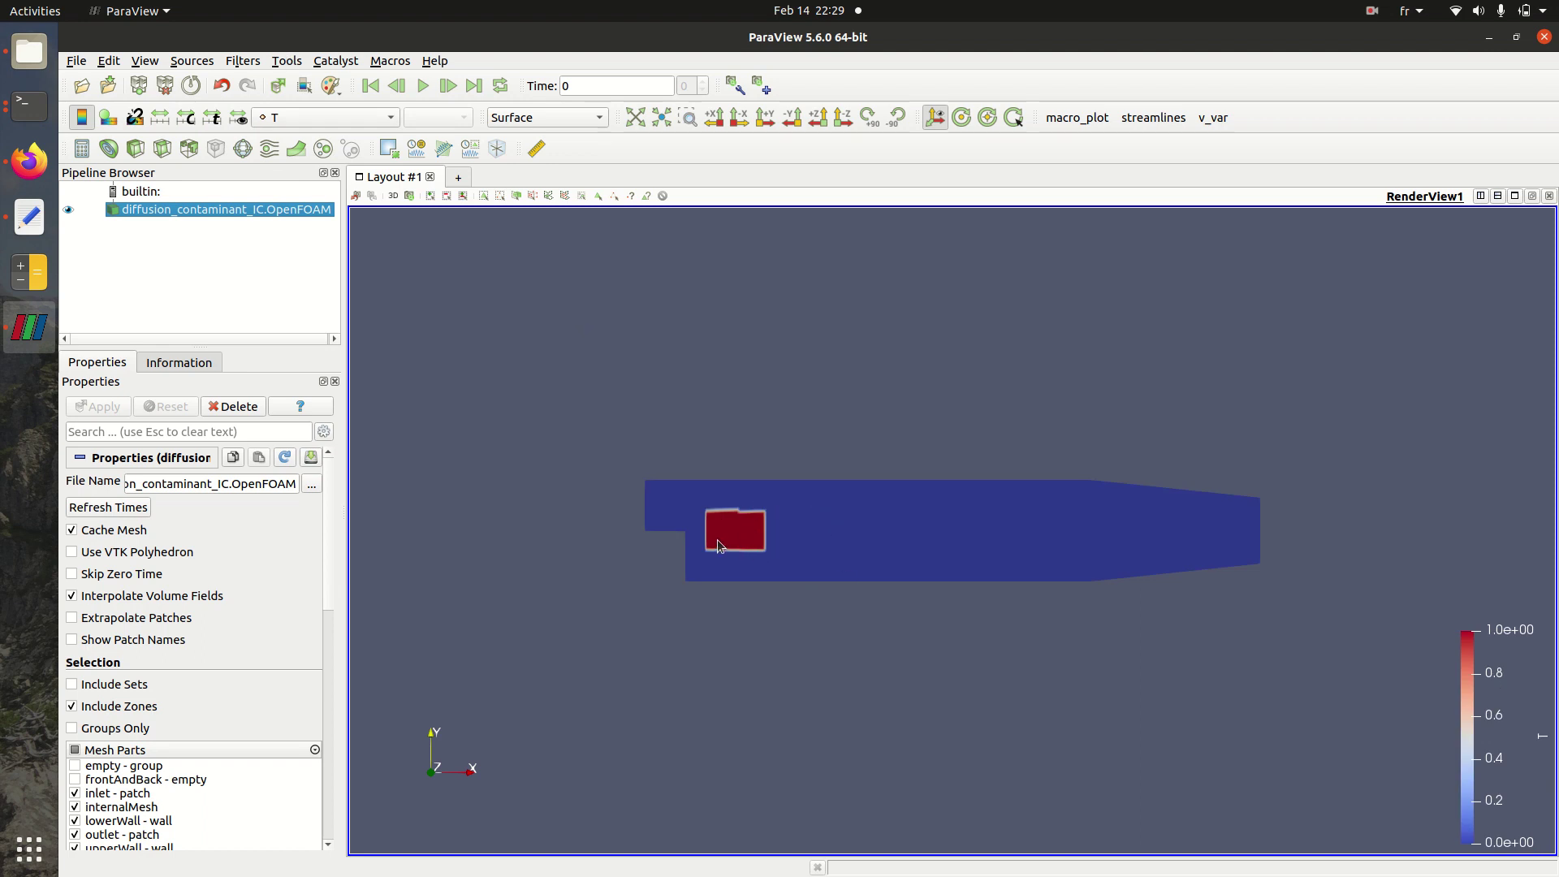
{"action": "left_click", "coordinate": [29, 216]}
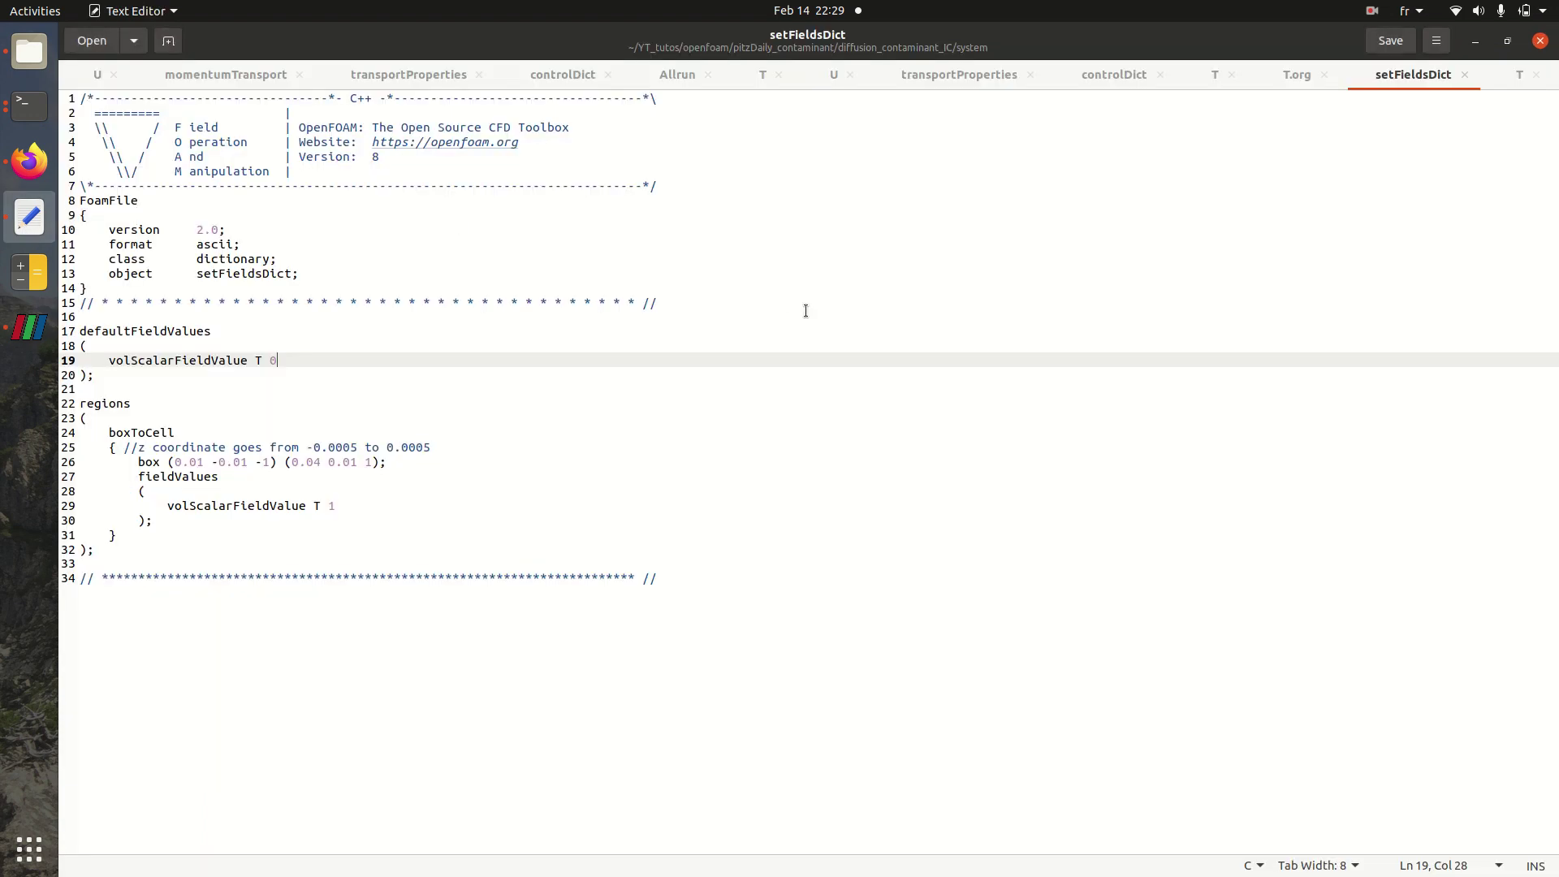
{"action": "left_click_drag", "start_coordinate": [1086, 43], "coordinate": [1076, 147]}
Step: Check the setFieldsDict box bounds (z limit 0.0005, z -1, corner 0.04 0.01 1) beside the red block
{"action": "left_click_drag", "start_coordinate": [950, 145], "coordinate": [1421, 143]}
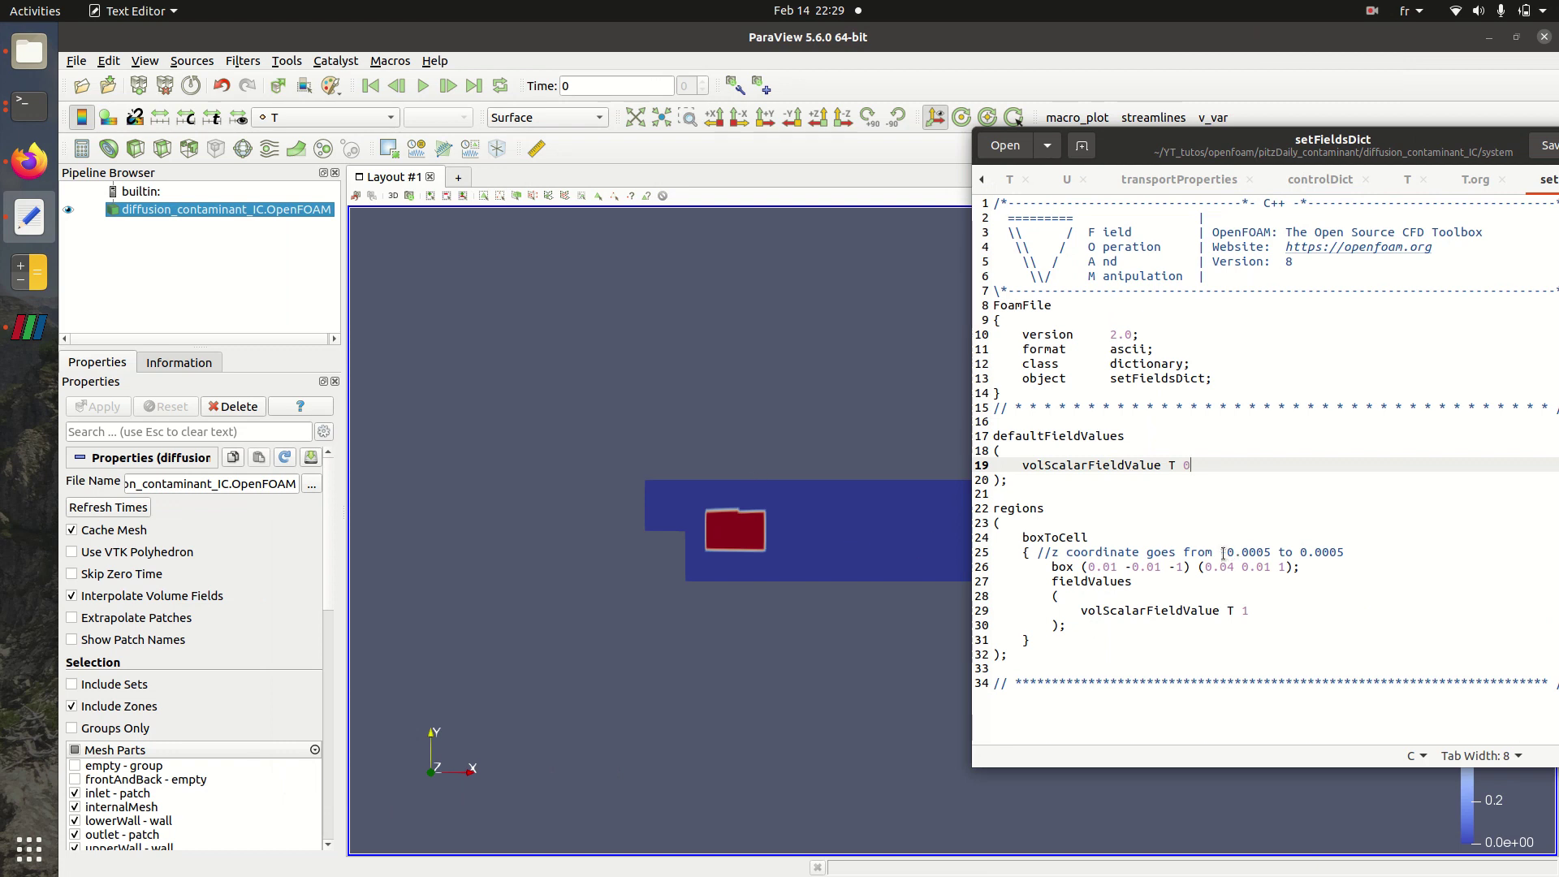
{"action": "left_click_drag", "start_coordinate": [1228, 552], "coordinate": [1345, 552]}
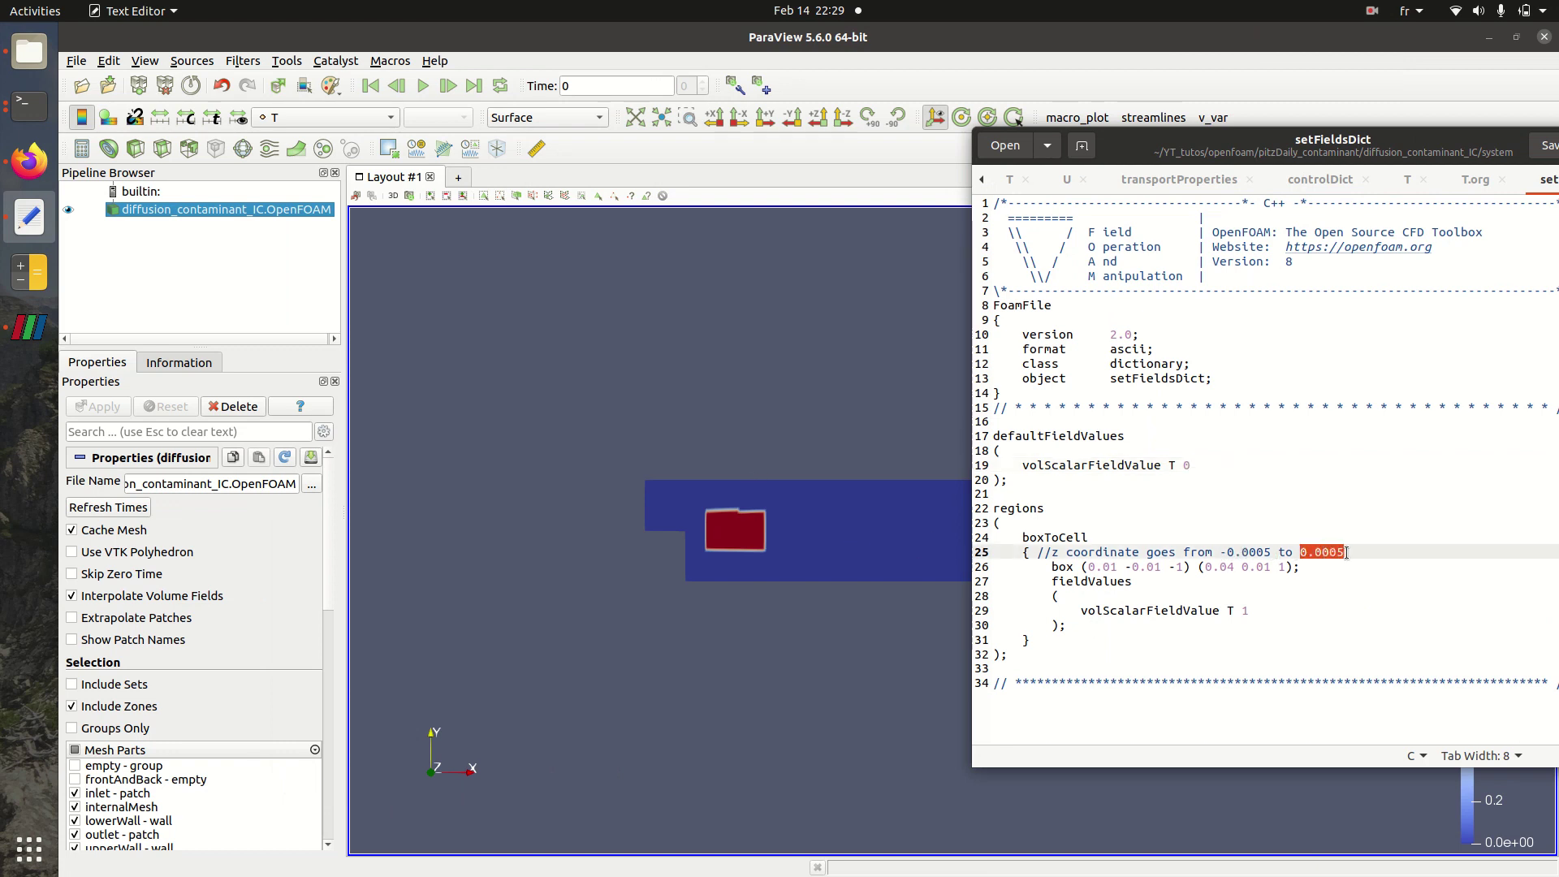
{"action": "left_click_drag", "start_coordinate": [1169, 567], "coordinate": [1184, 567]}
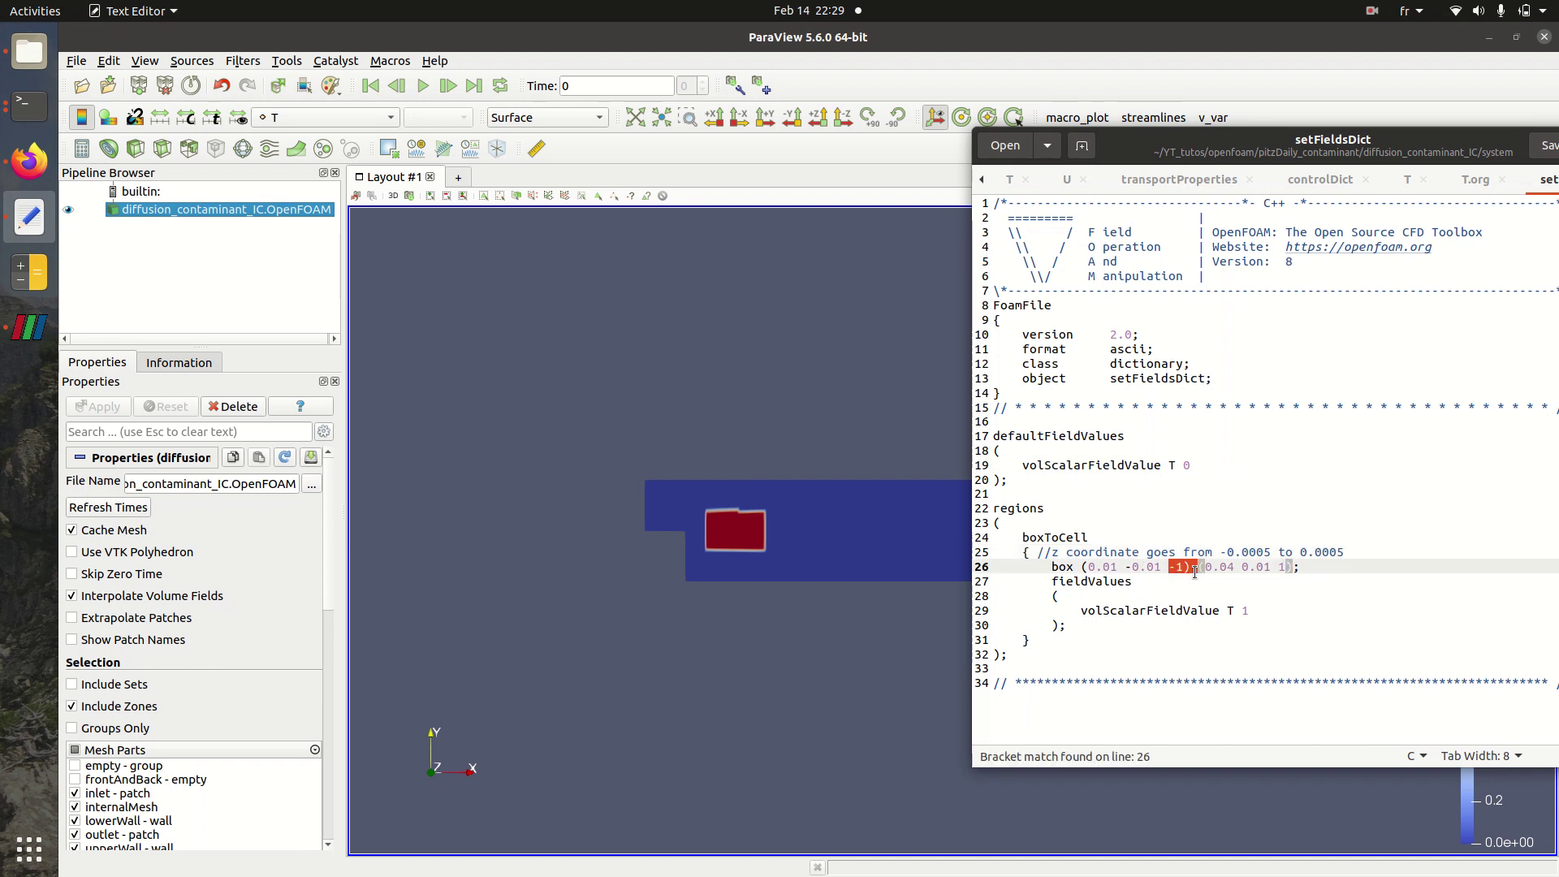
{"action": "left_click", "coordinate": [1292, 567]}
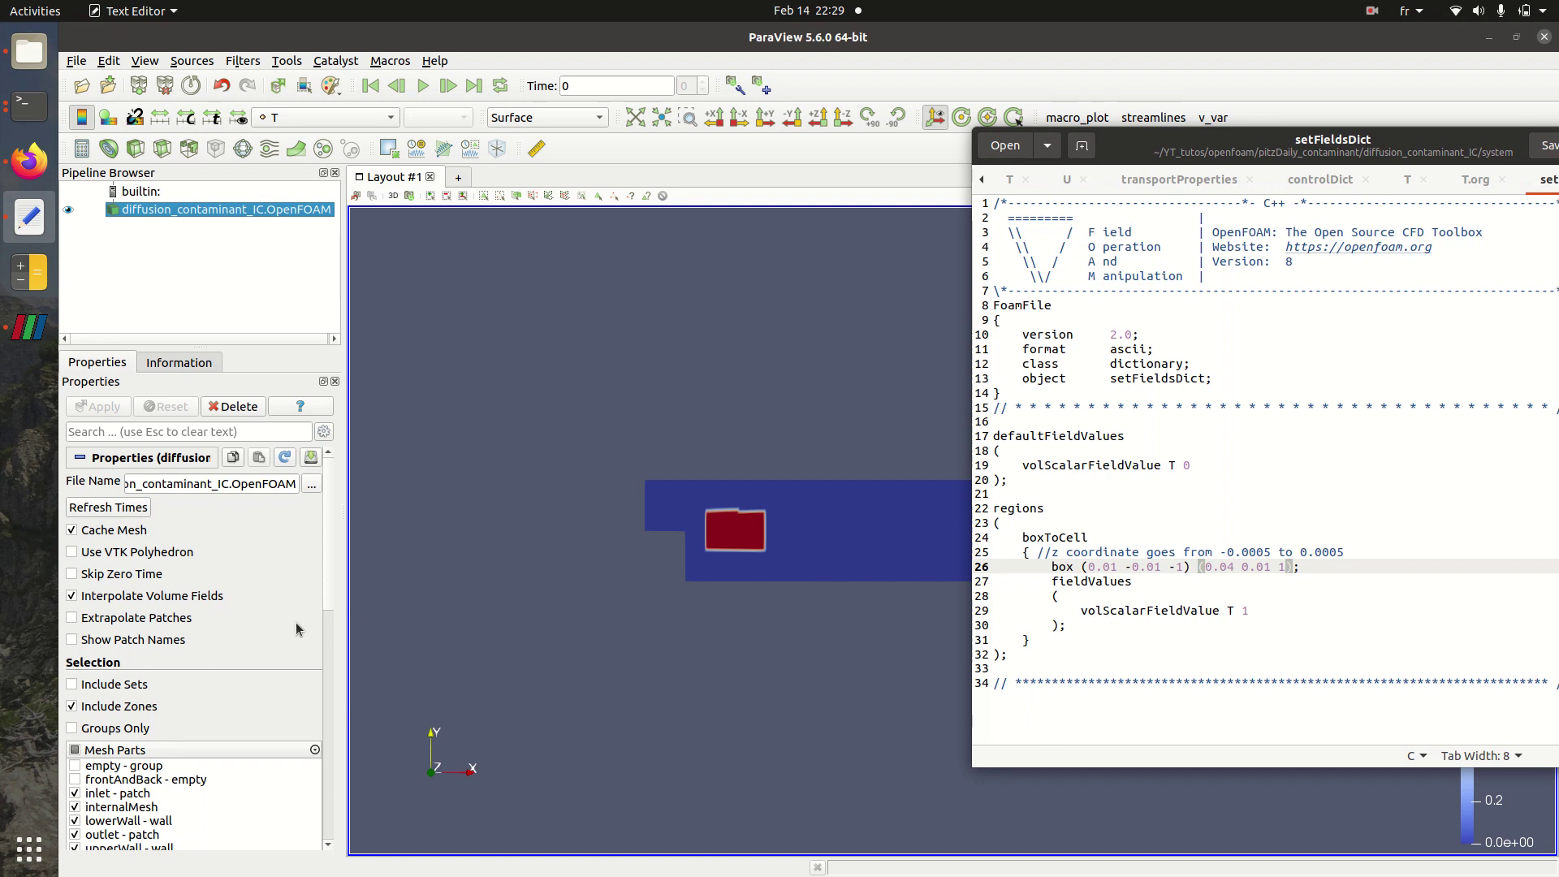
{"action": "left_click_drag", "start_coordinate": [329, 615], "coordinate": [332, 807]}
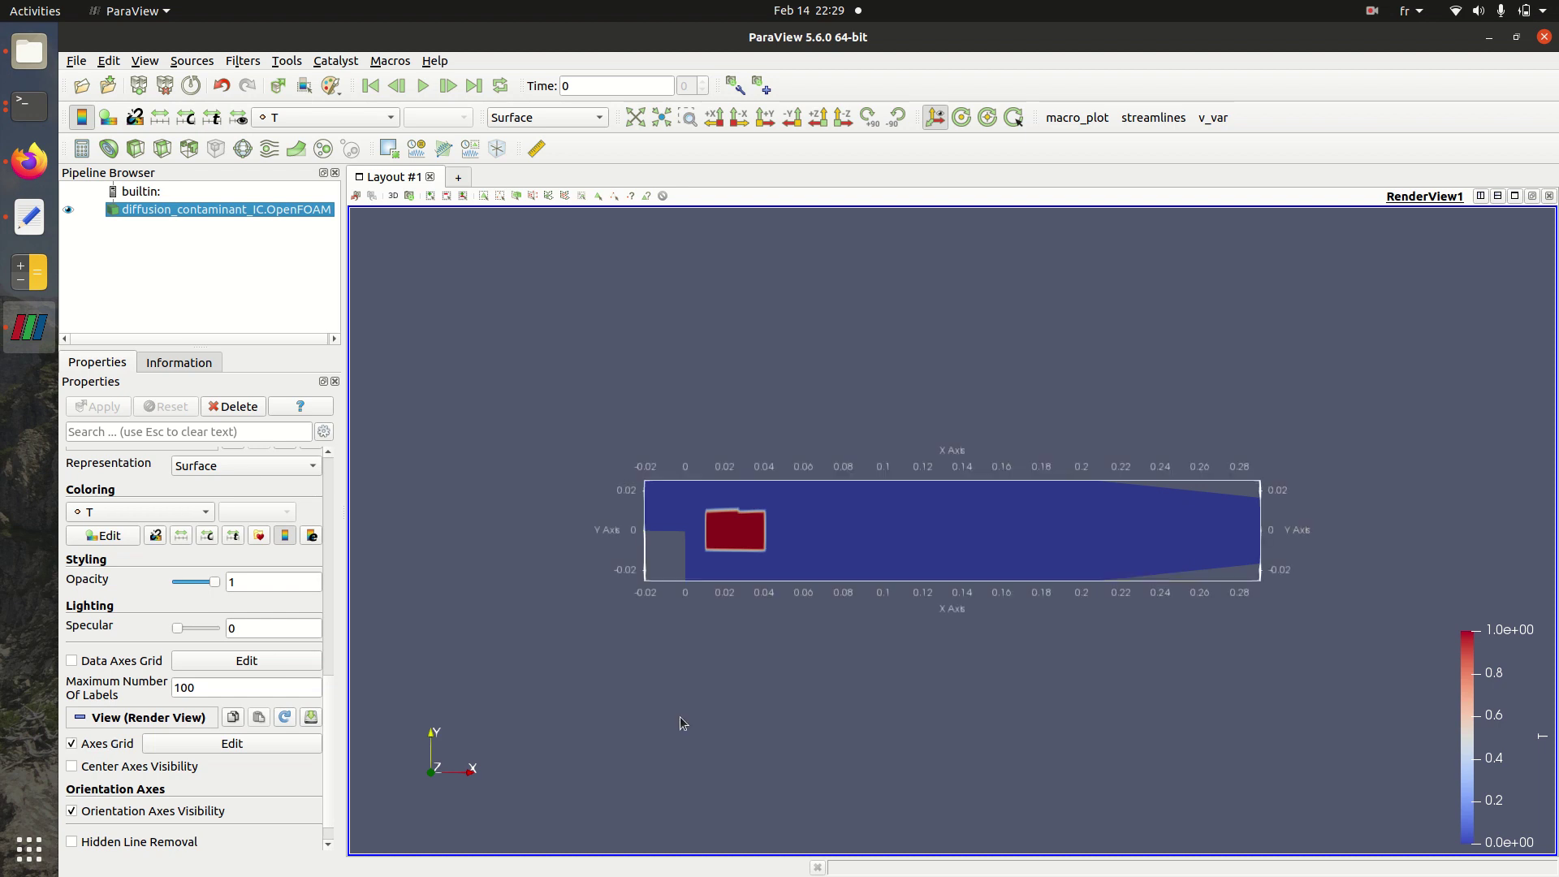
{"action": "left_click", "coordinate": [21, 229]}
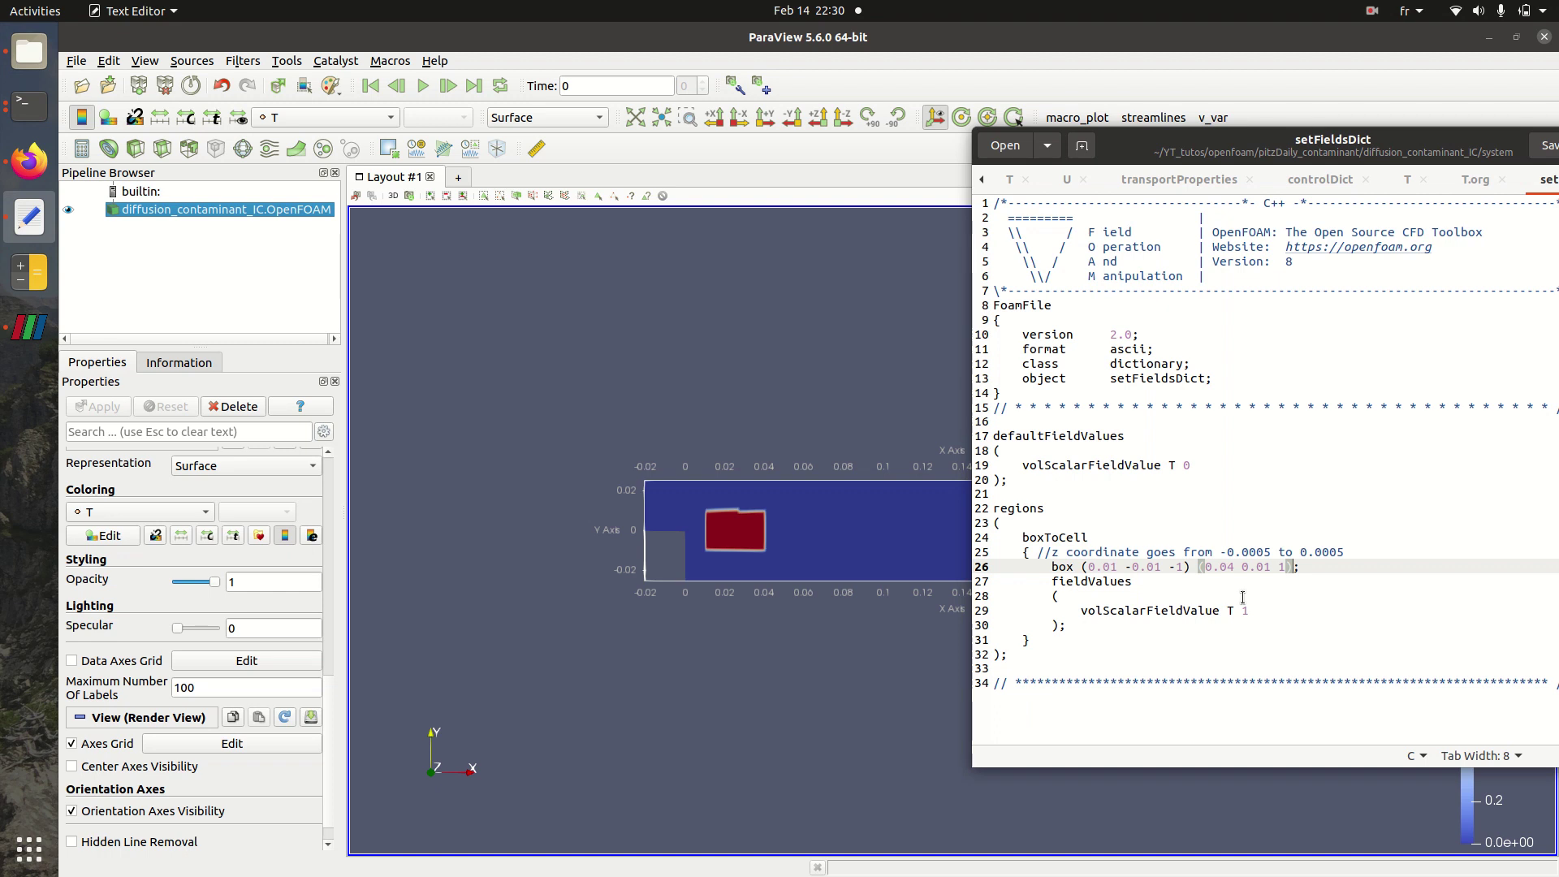
{"action": "left_click", "coordinate": [772, 418]}
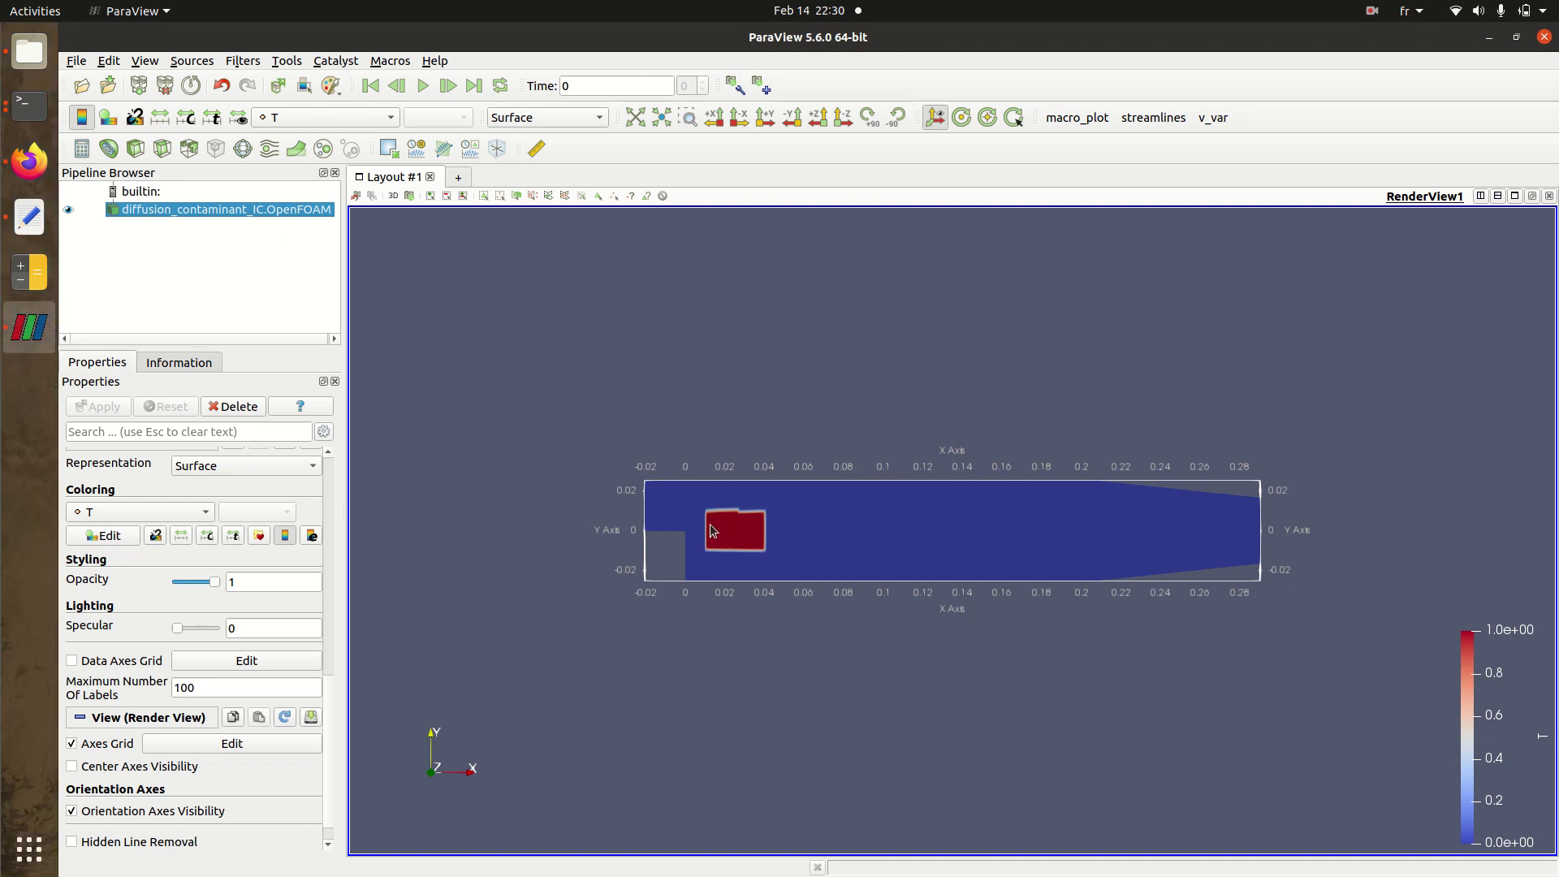
Step: Close ParaView and enter the scalarTransportFoam solver command in the terminal
{"action": "left_click", "coordinate": [1544, 38]}
{"action": "left_click", "coordinate": [812, 464]}
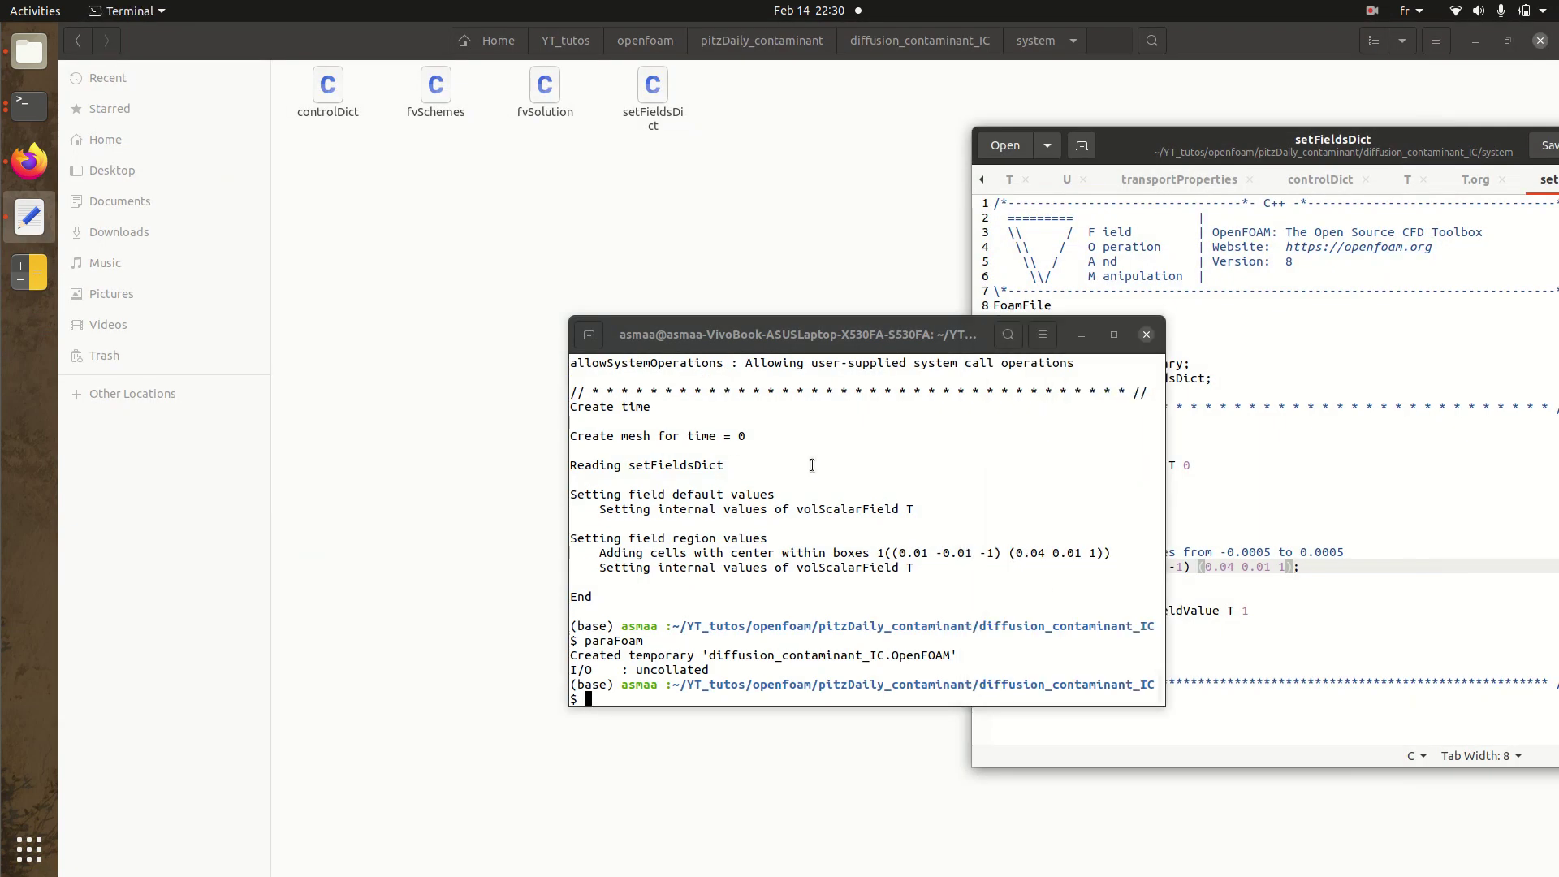
{"action": "type", "text": "scala"}
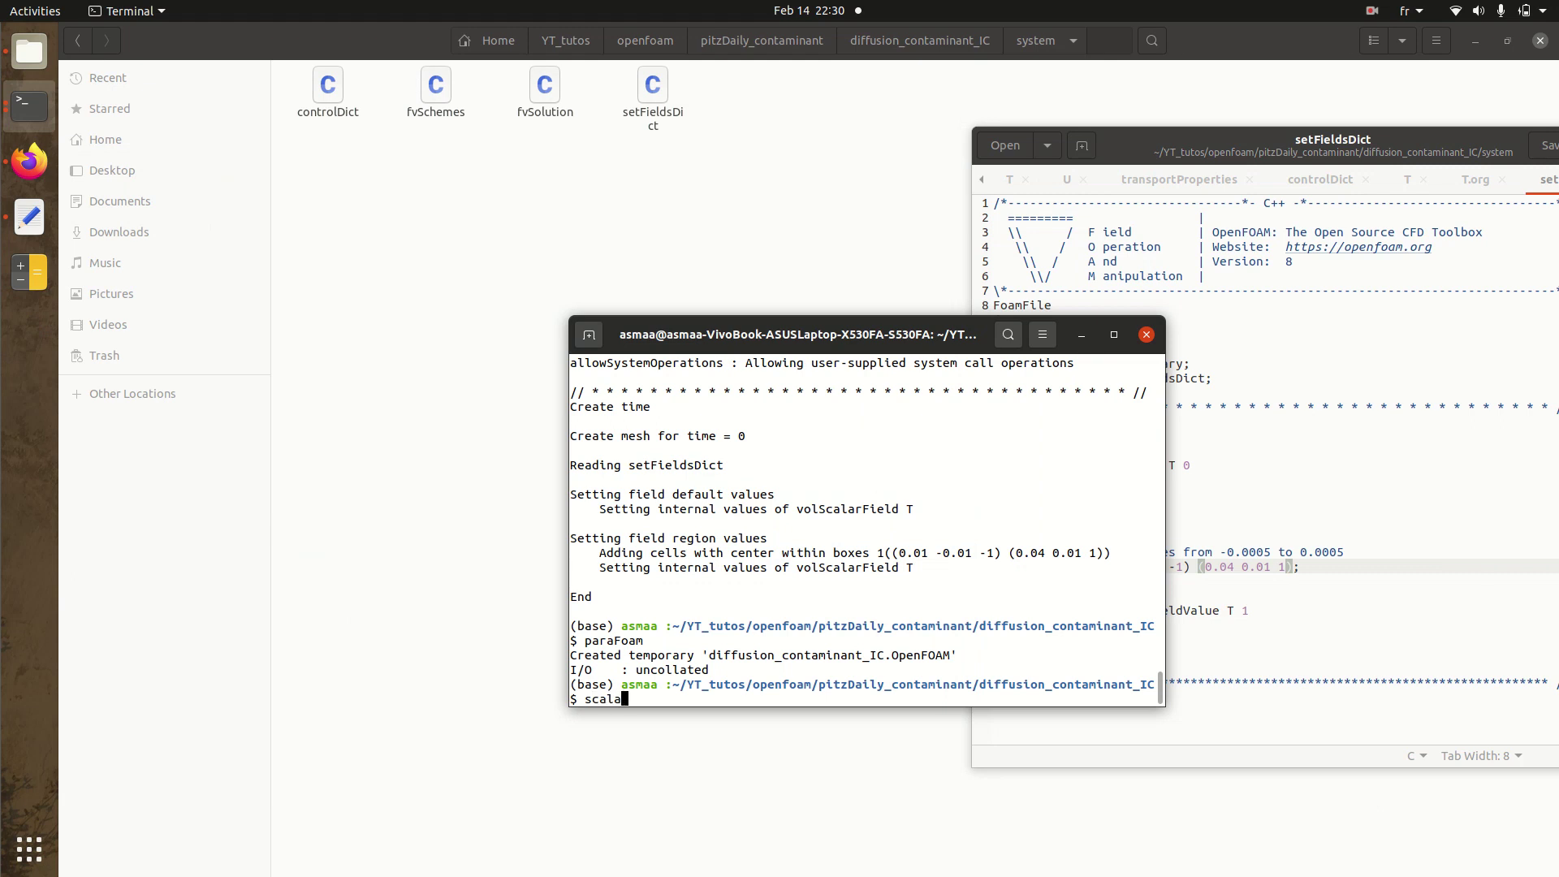
{"action": "key", "text": "Tab"}
Step: Review the controlDict probes block: the T field, libs entry and probe locations
{"action": "double_click", "coordinate": [312, 99]}
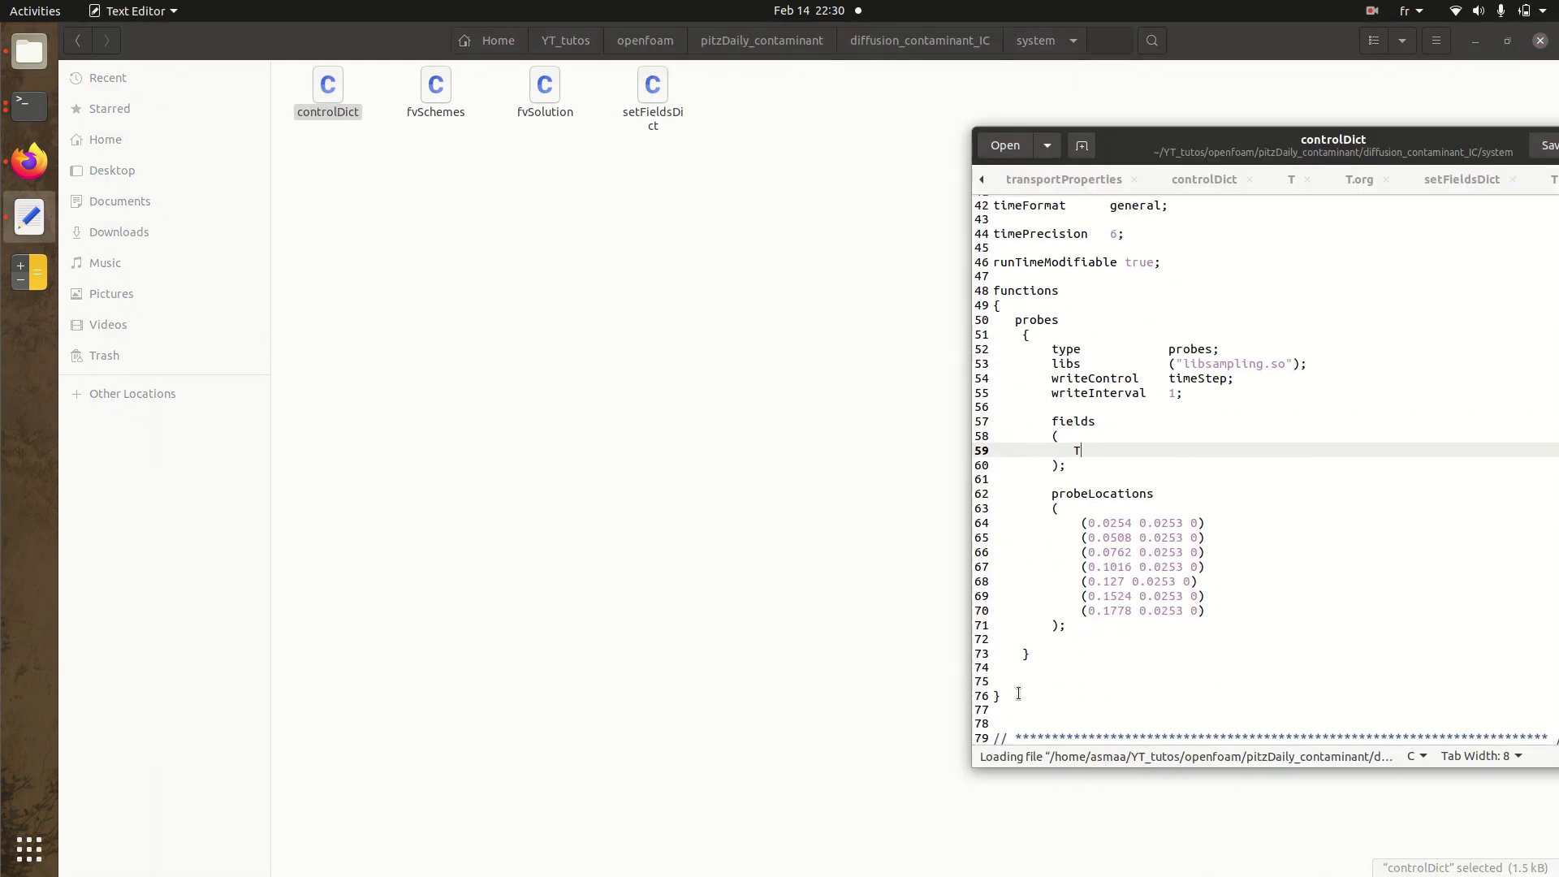
{"action": "key", "text": "Up"}
{"action": "key", "text": "Up"}
{"action": "key", "text": "Up"}
{"action": "key", "text": "Up"}
{"action": "key", "text": "Up"}
{"action": "key", "text": "Up"}
{"action": "key", "text": "Up"}
{"action": "key", "text": "Up"}
{"action": "key", "text": "Down"}
{"action": "key", "text": "Down"}
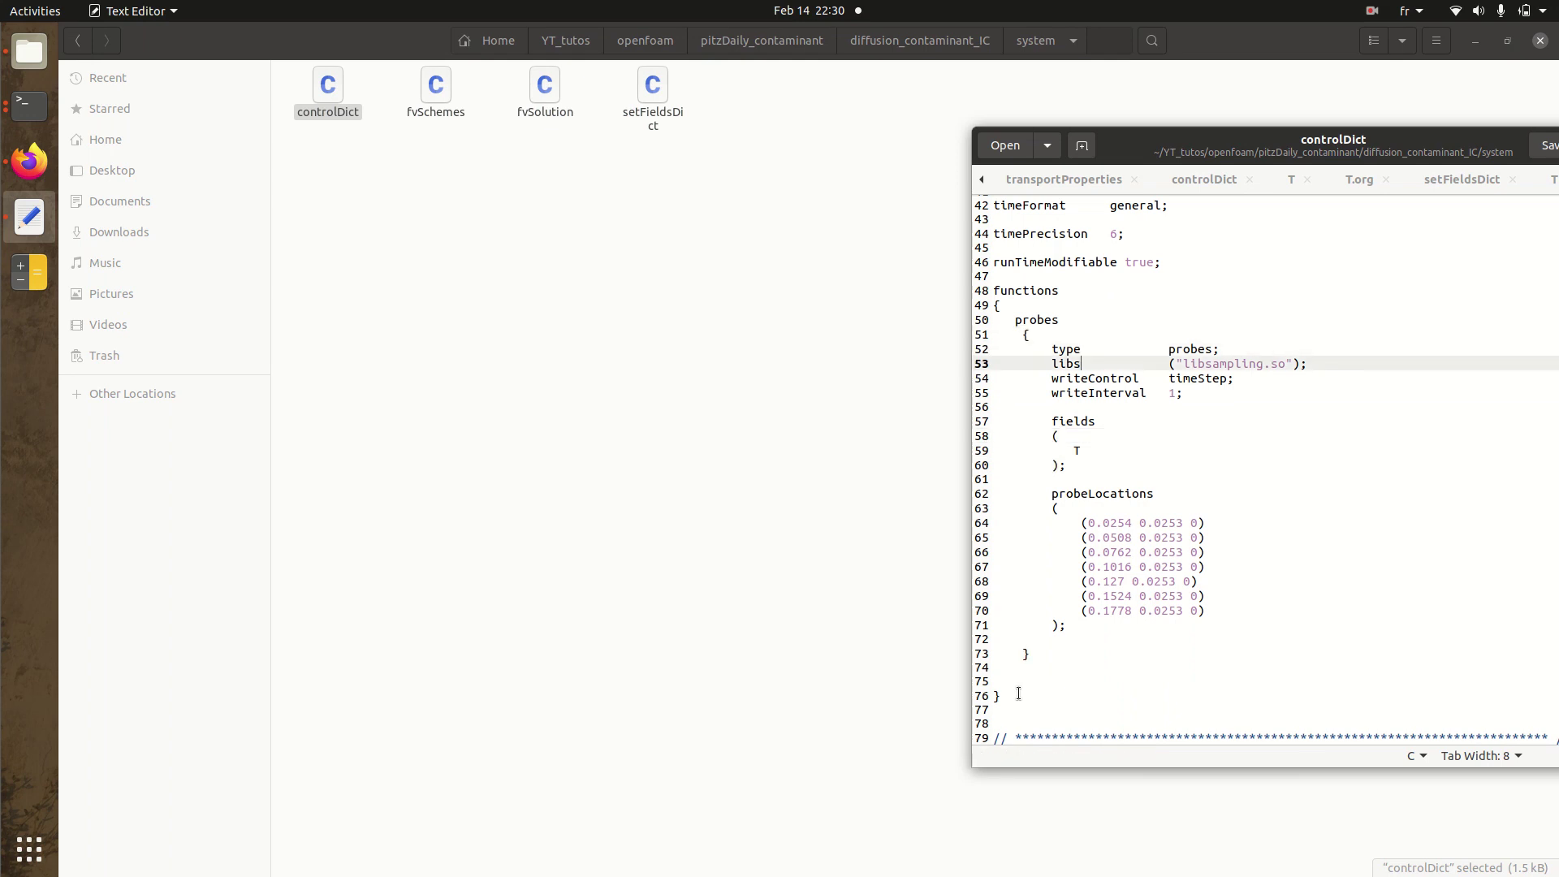
{"action": "key", "text": "Down"}
{"action": "key", "text": "Down"}
{"action": "key", "text": "Down"}
{"action": "key", "text": "Down"}
{"action": "key", "text": "Down"}
{"action": "key", "text": "Down"}
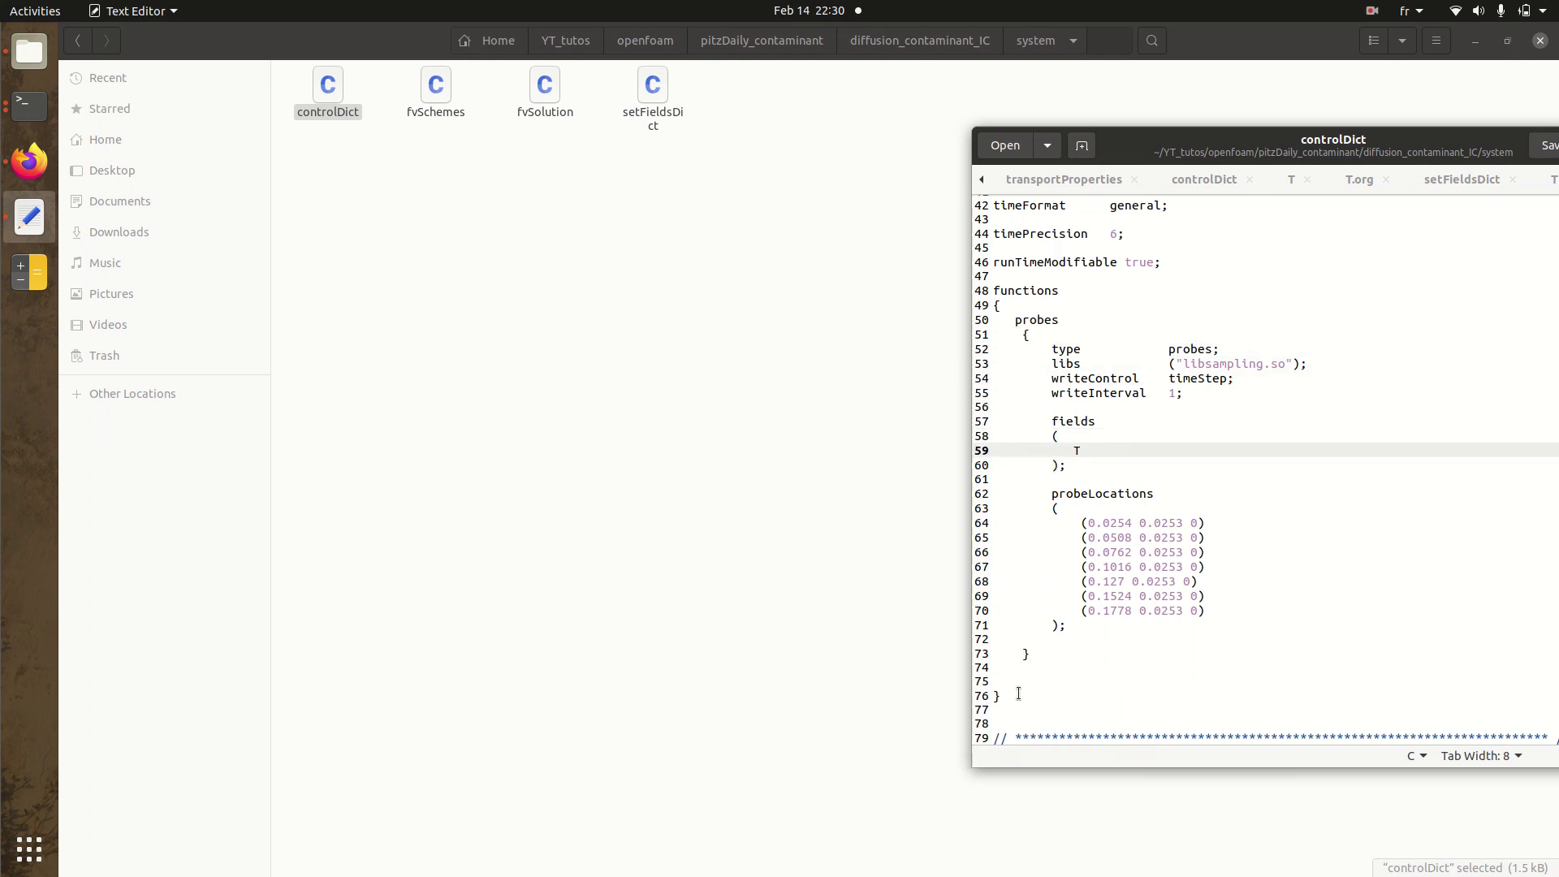
{"action": "key", "text": "Down"}
{"action": "key", "text": "Down"}
{"action": "key", "text": "Down"}
{"action": "key", "text": "Down"}
{"action": "key", "text": "Down"}
{"action": "key", "text": "Down"}
{"action": "key", "text": "Down"}
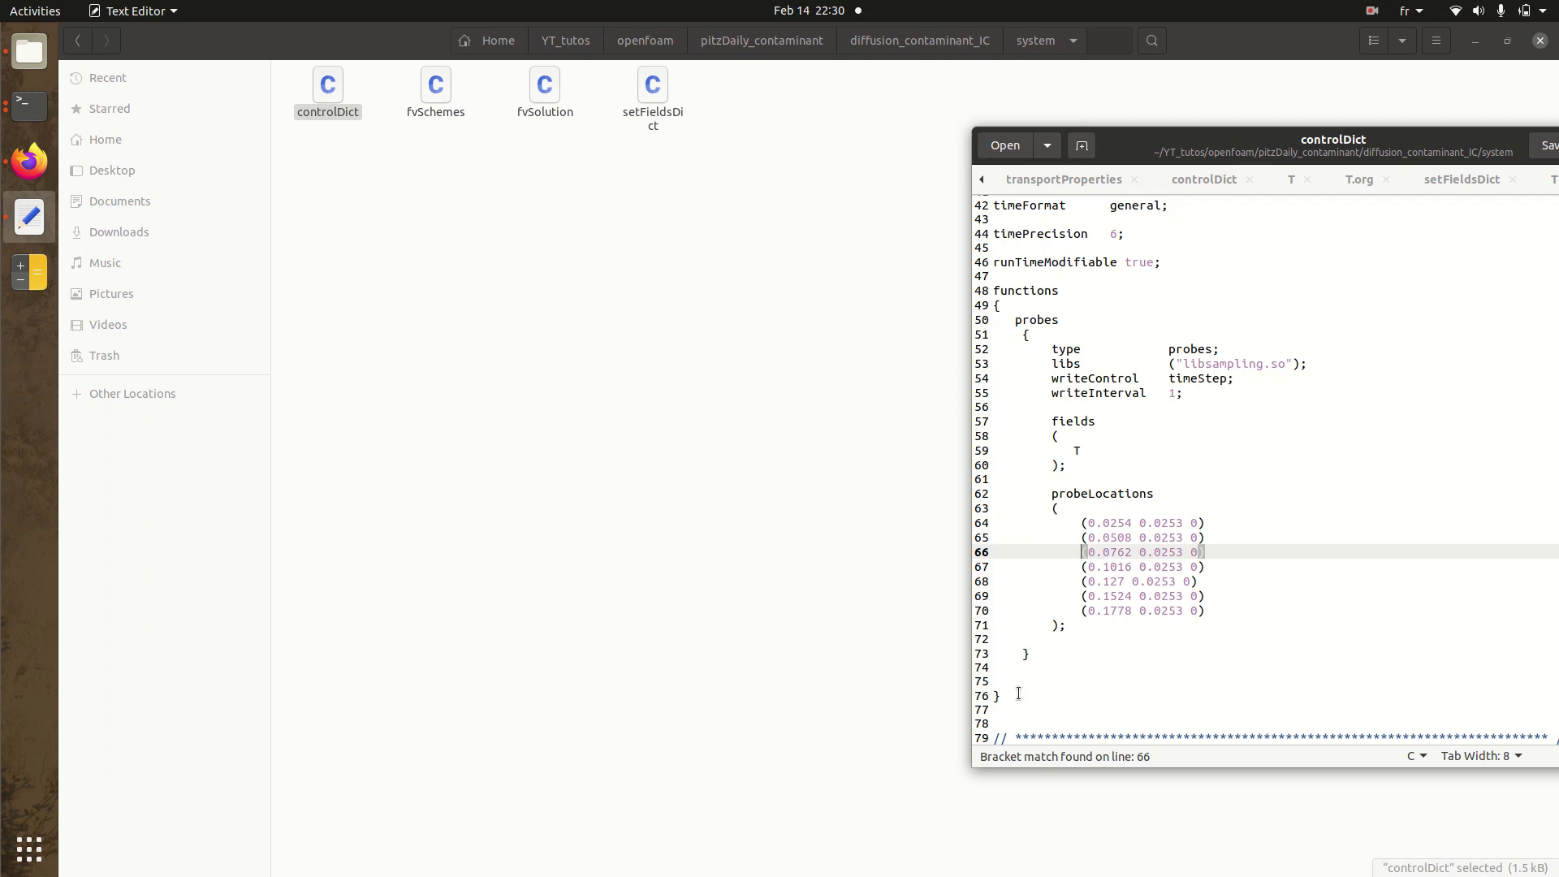
{"action": "key", "text": "Down"}
{"action": "key", "text": "Down"}
{"action": "key", "text": "Down"}
{"action": "key", "text": "Down"}
{"action": "key", "text": "Down"}
{"action": "key", "text": "Down"}
Step: Run scalarTransportFoam and view the case folder's result folders 0.005 to 0.1
{"action": "left_click", "coordinate": [472, 672]}
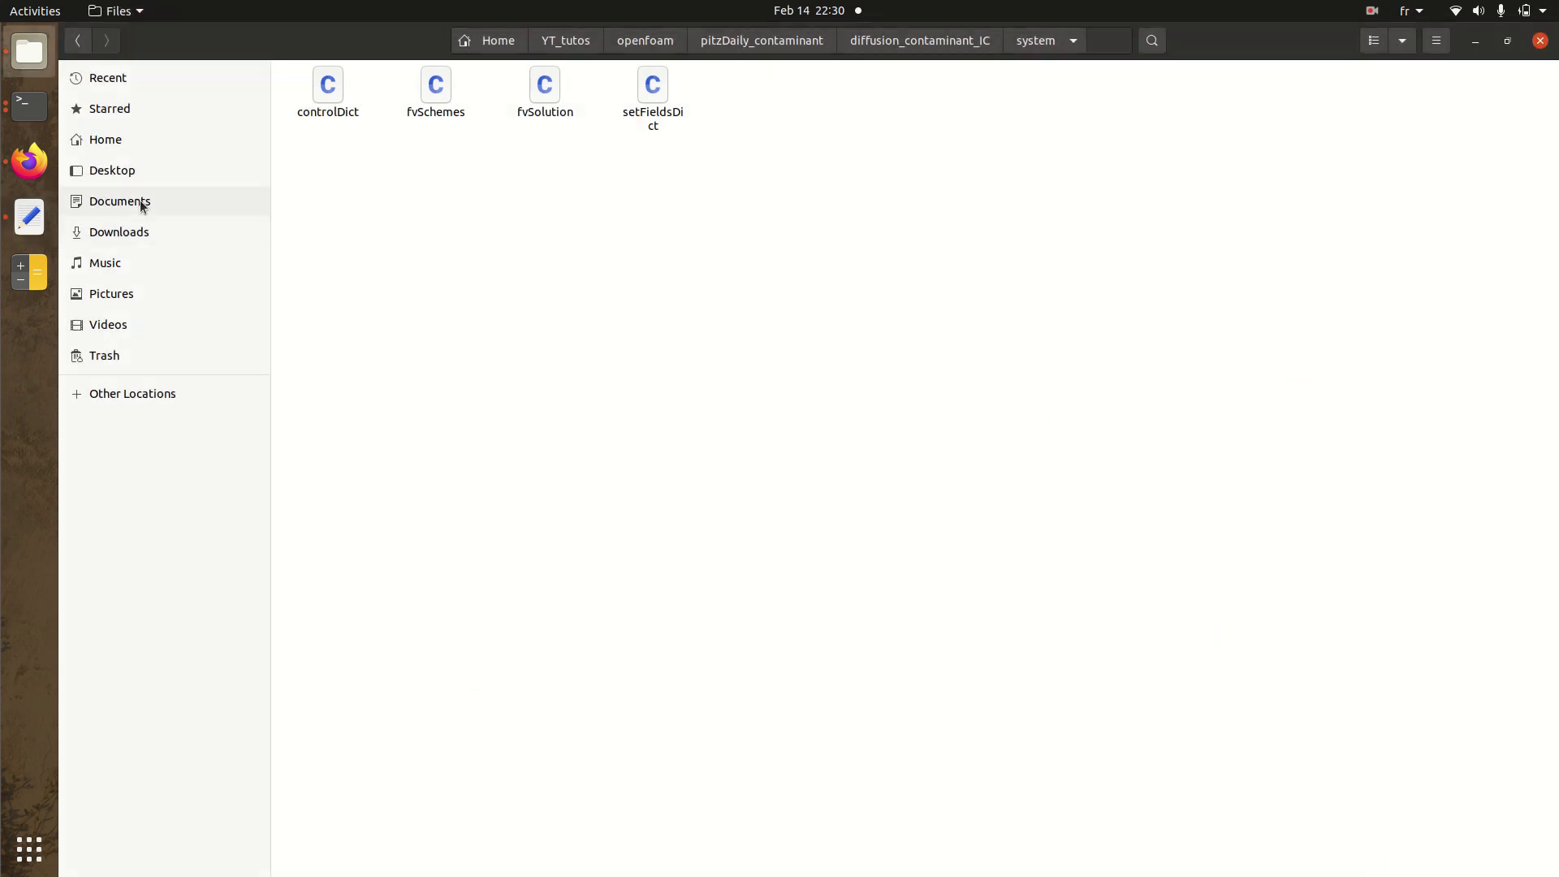
{"action": "left_click", "coordinate": [29, 106]}
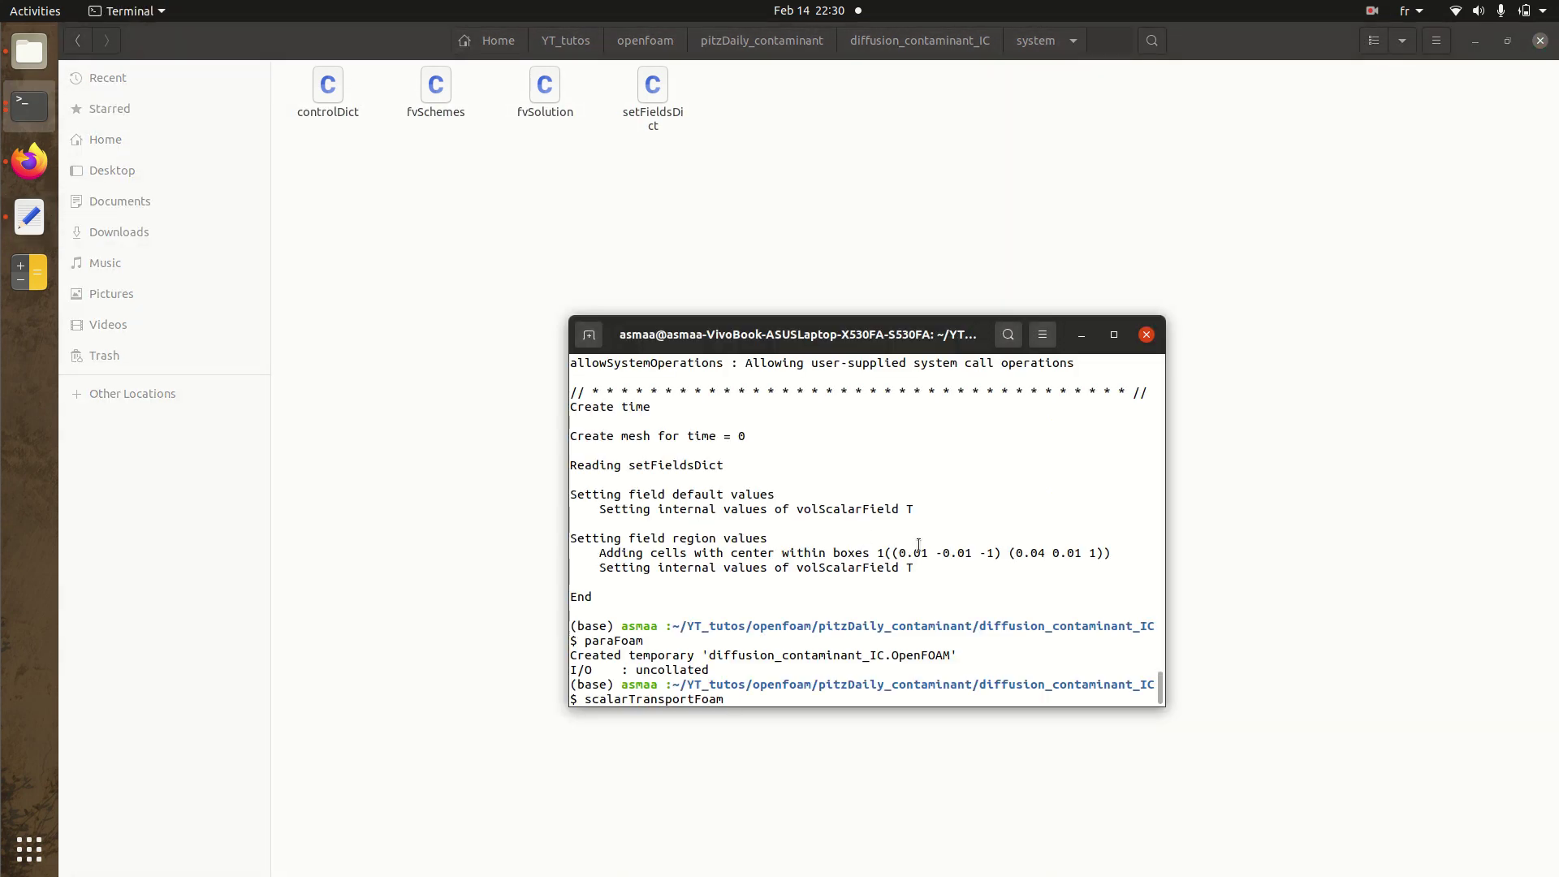
{"action": "key", "text": "Return"}
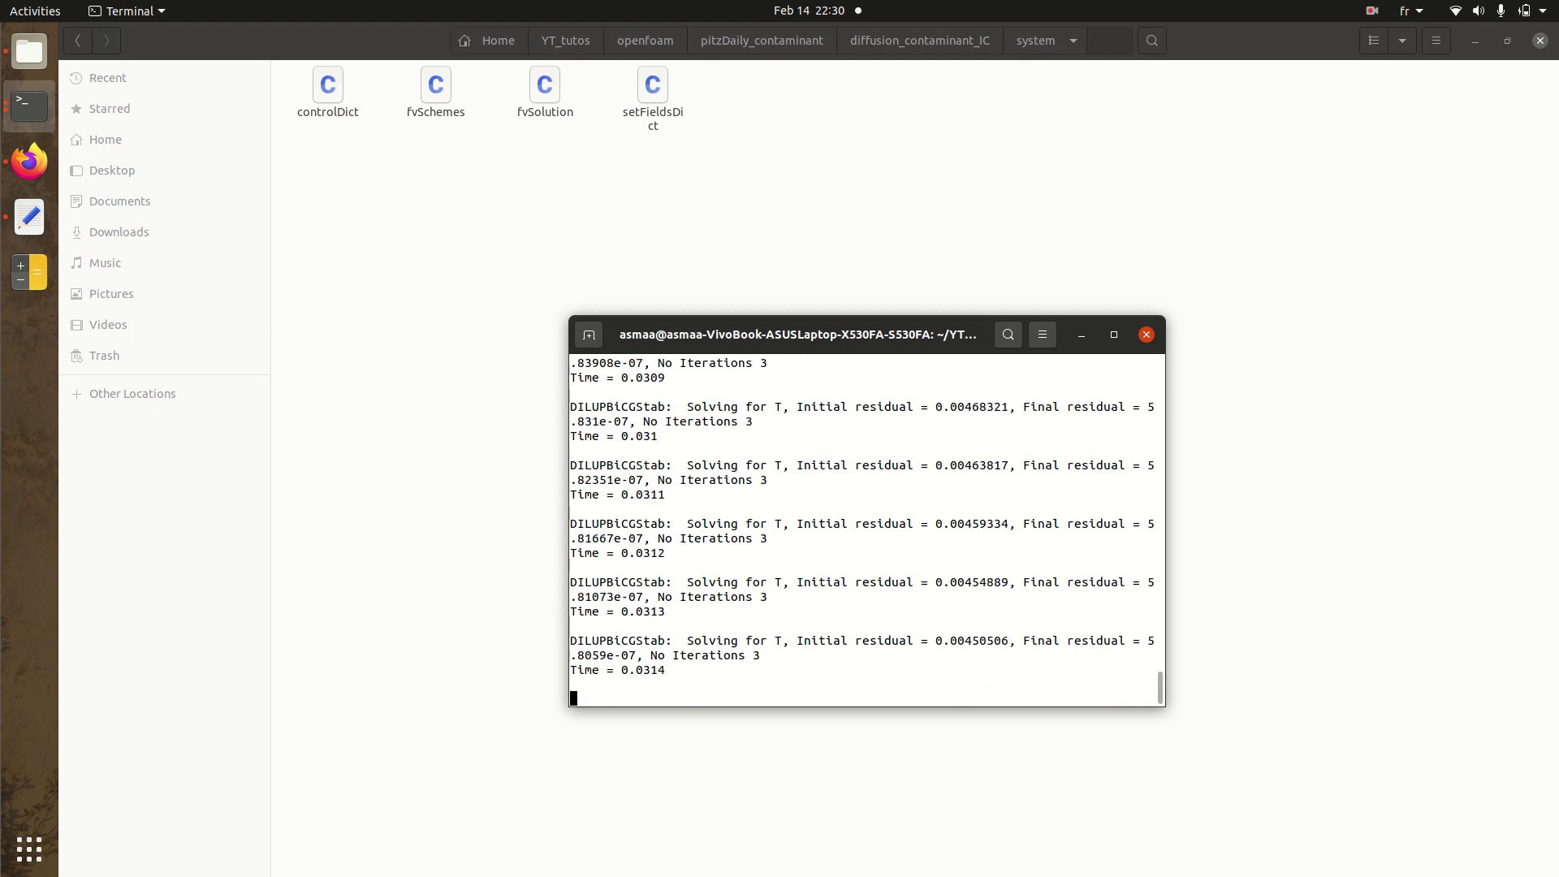
{"action": "left_click", "coordinate": [901, 40]}
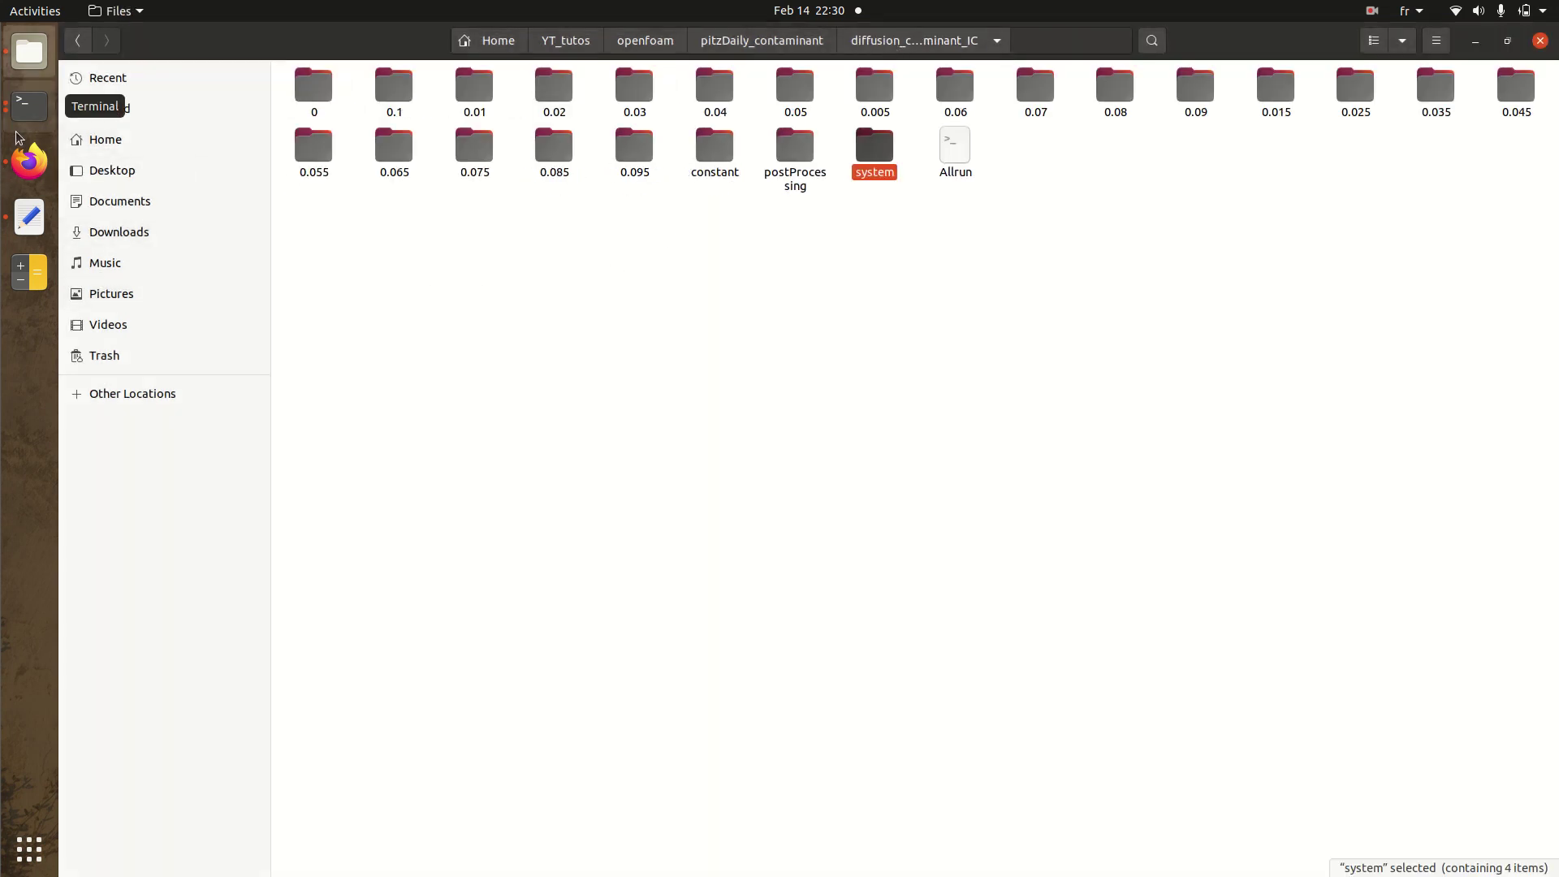
Step: Open postProcessing/probes/0/T in Text Editor, maximized
{"action": "double_click", "coordinate": [794, 154]}
{"action": "key", "text": "Down"}
{"action": "key", "text": "Return"}
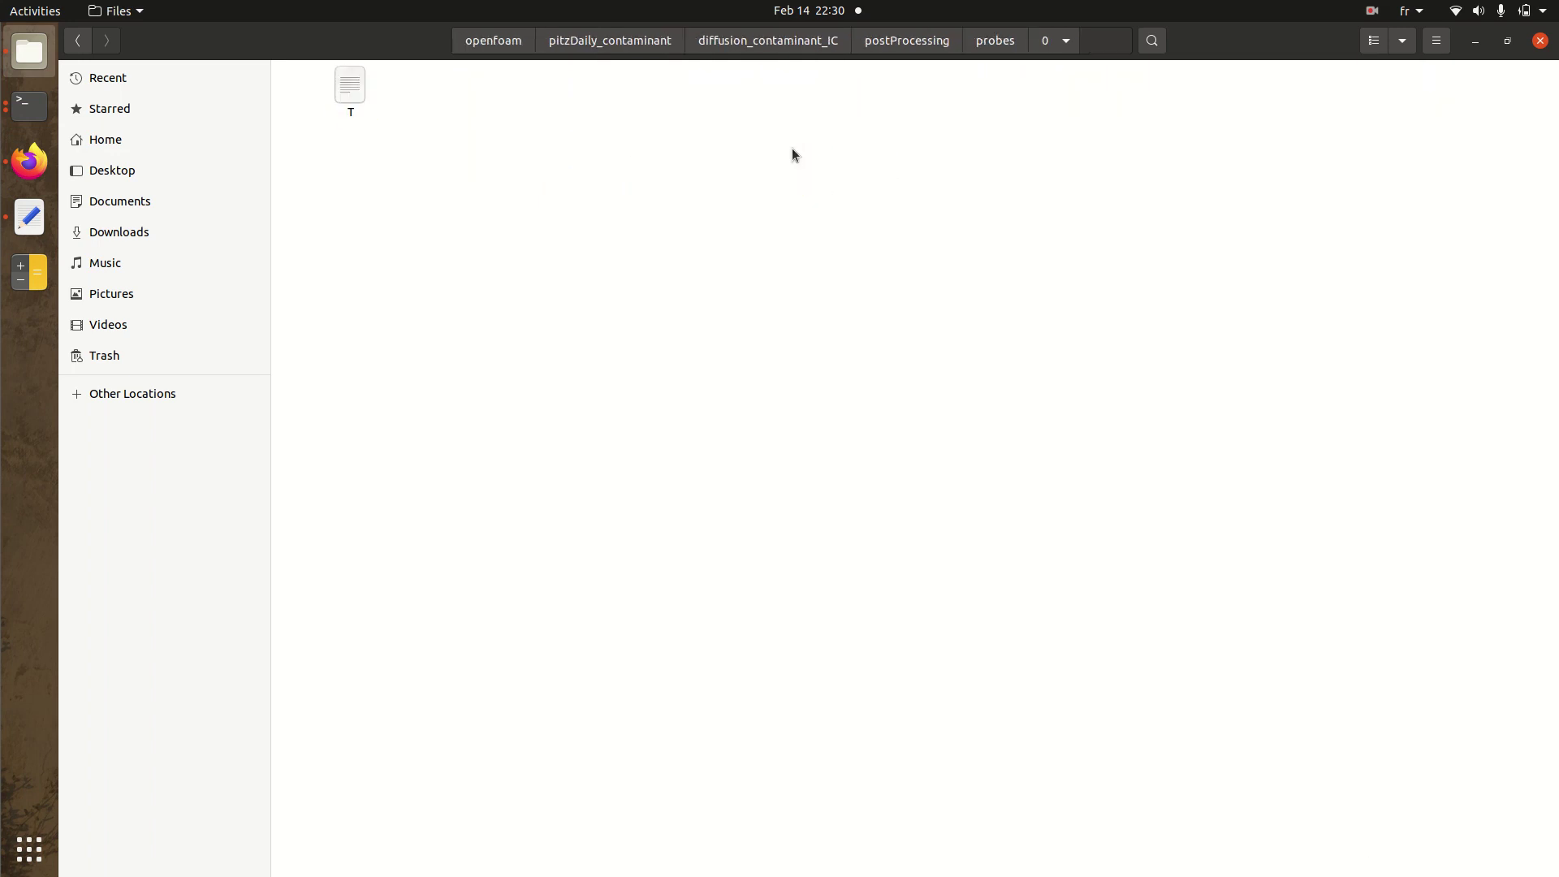
{"action": "key", "text": "Down"}
{"action": "key", "text": "Return"}
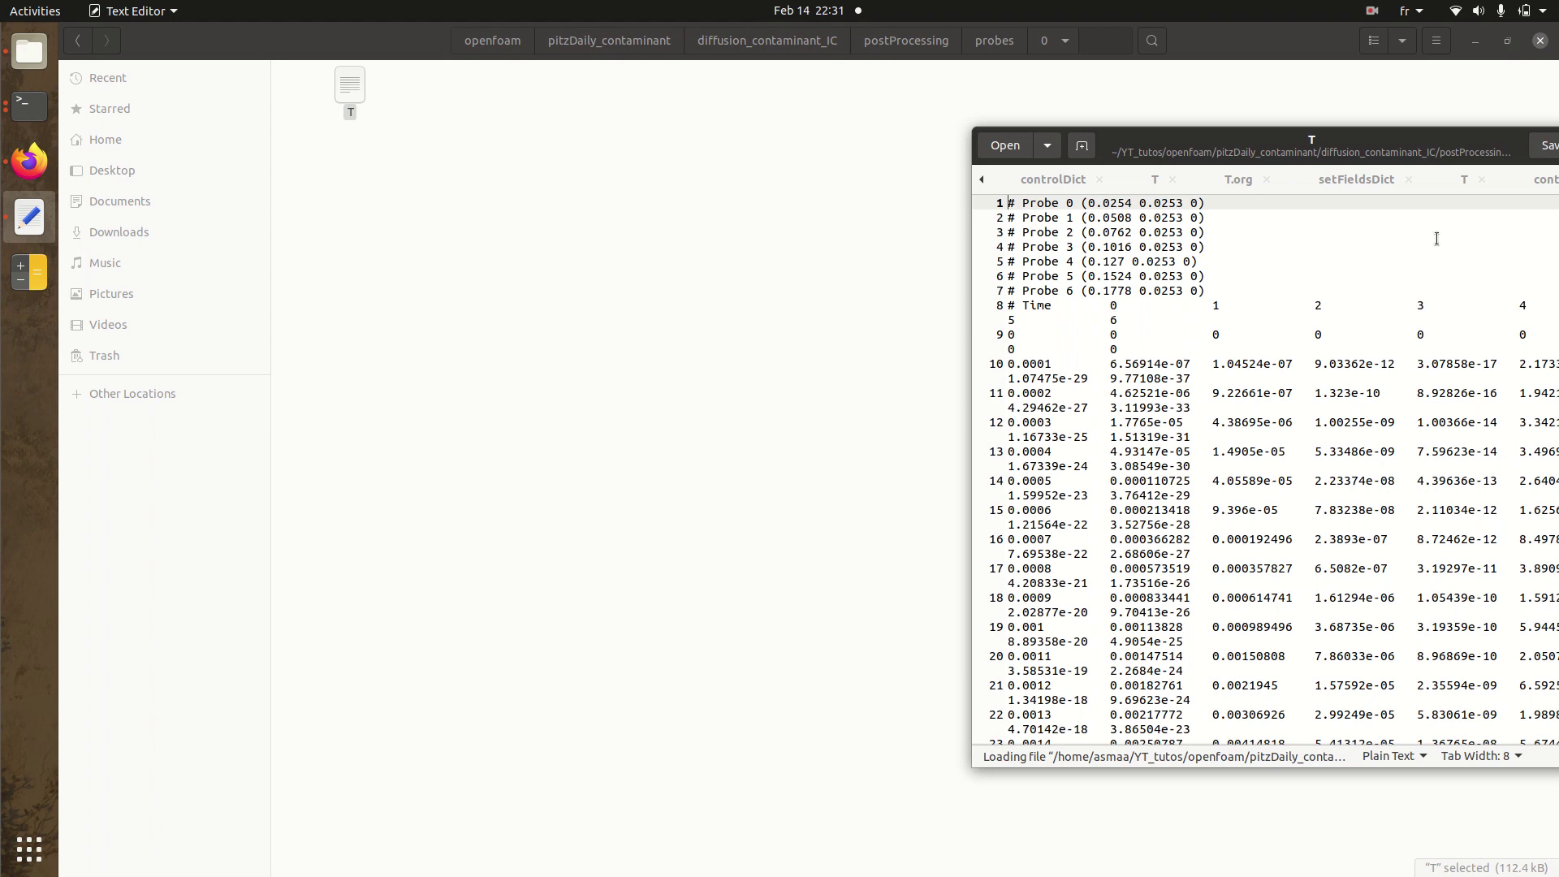
{"action": "double_click", "coordinate": [1356, 138]}
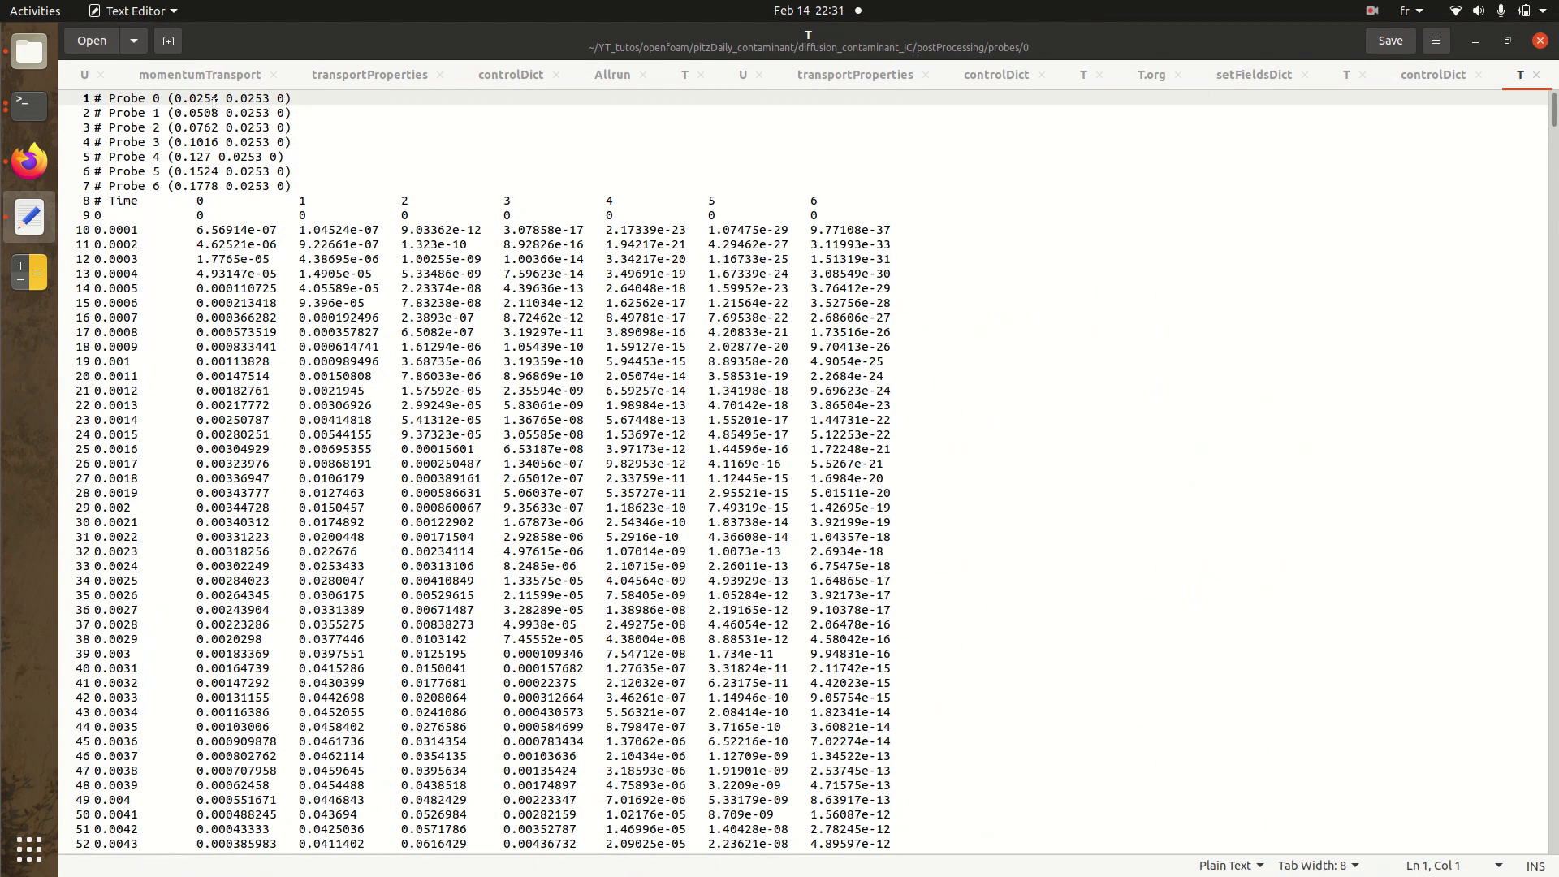
Step: Highlight the seven probe header lines and the early data rows to review them
{"action": "left_click_drag", "start_coordinate": [326, 188], "coordinate": [95, 99]}
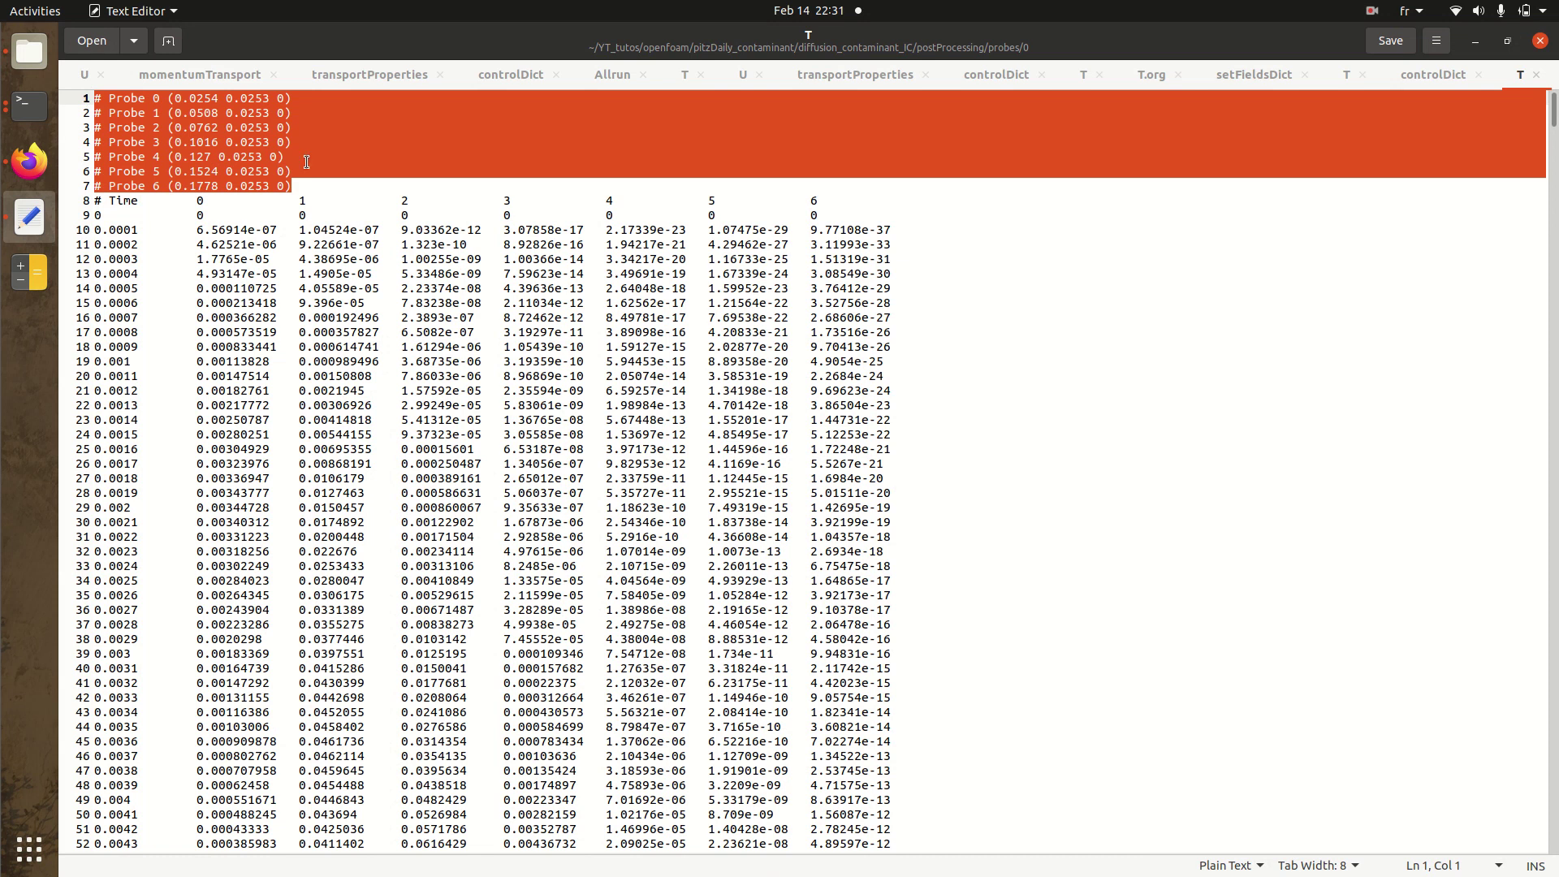
{"action": "left_click", "coordinate": [120, 229]}
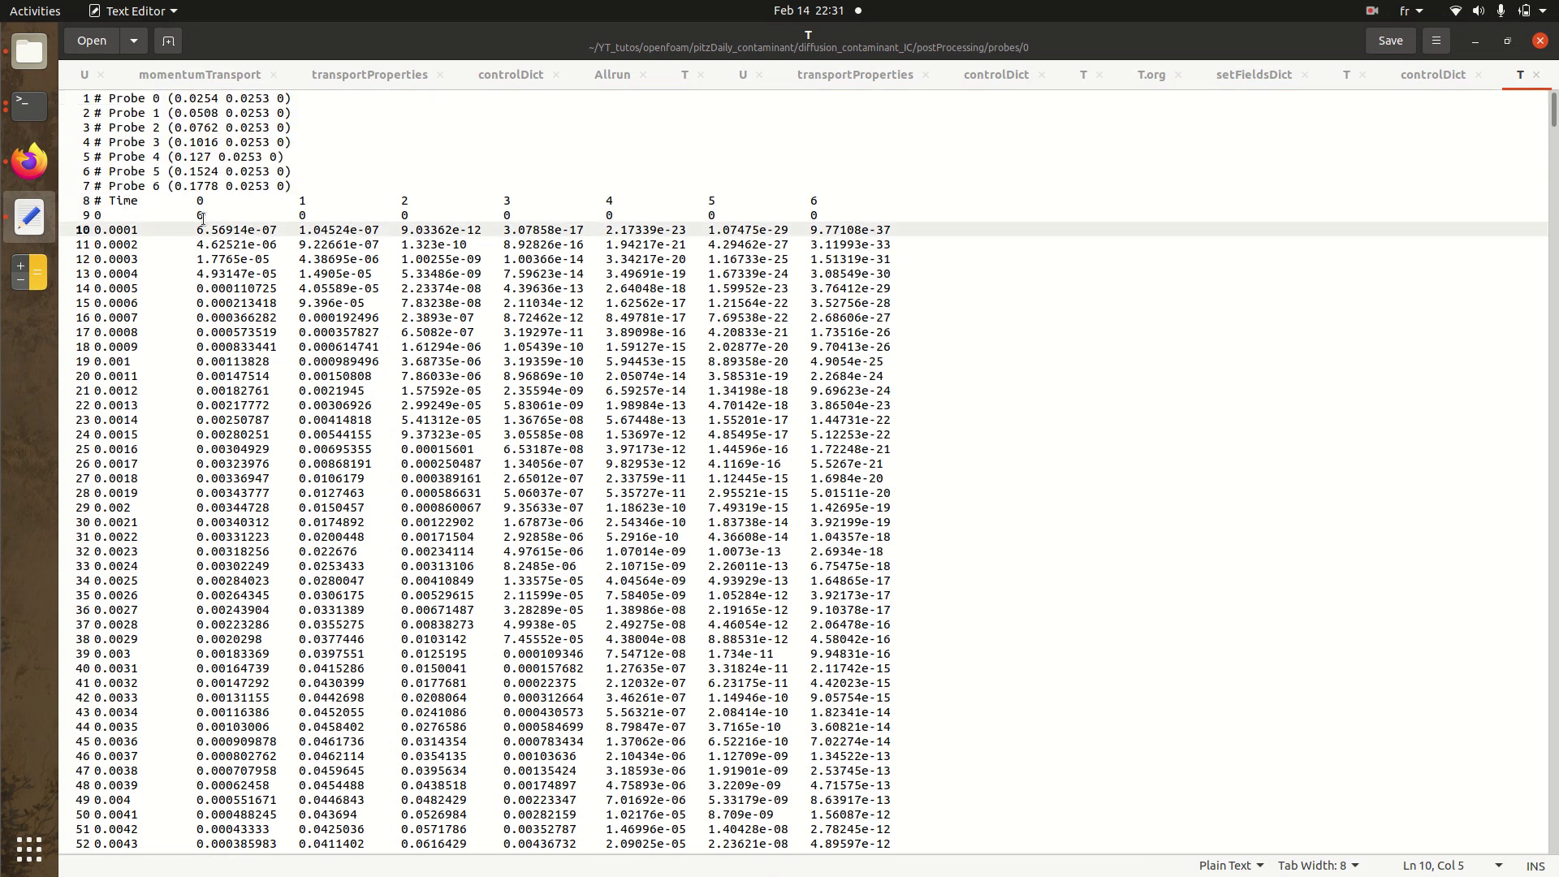
{"action": "left_click_drag", "start_coordinate": [202, 219], "coordinate": [248, 537]}
{"action": "left_click", "coordinate": [250, 537]}
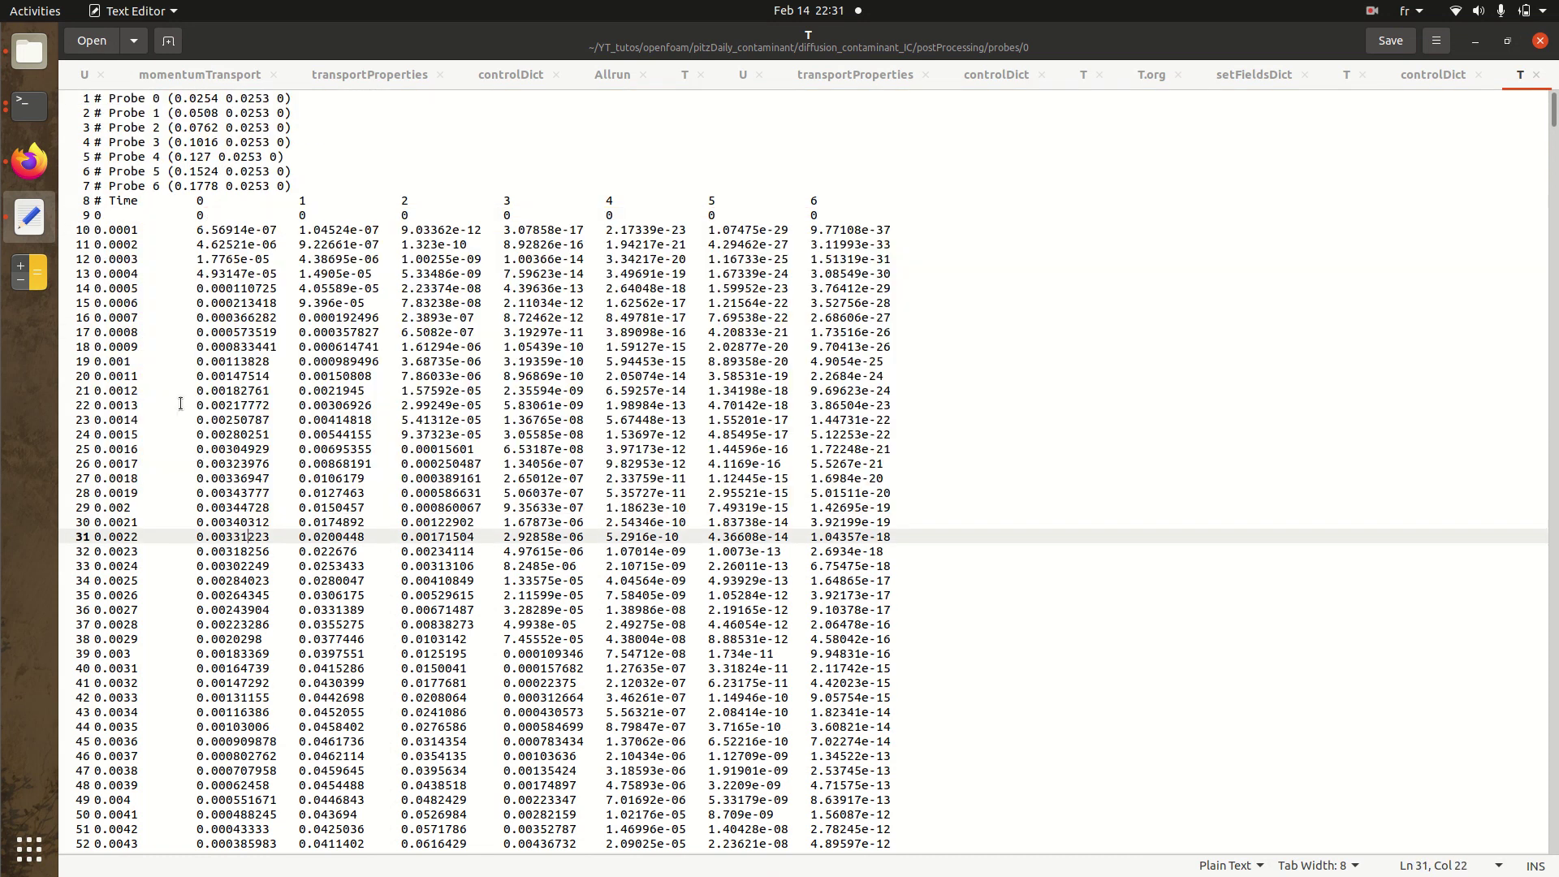
Step: Launch paraFoam on the diffusion case and apply to render the mesh
{"action": "left_click", "coordinate": [30, 104]}
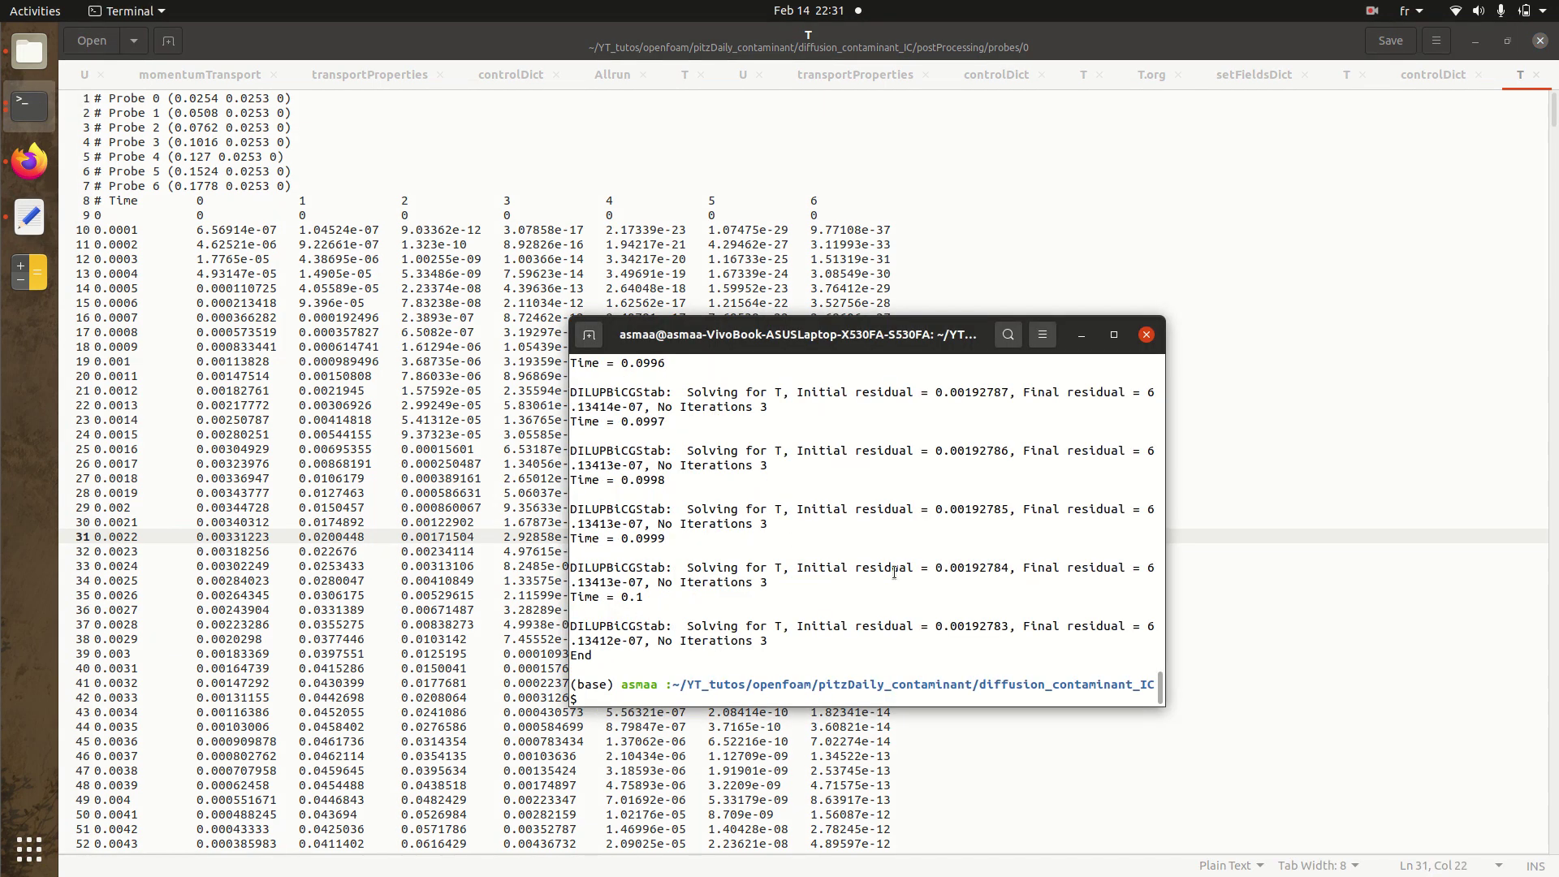
{"action": "type", "text": "paraFoam"}
{"action": "key", "text": "Return"}
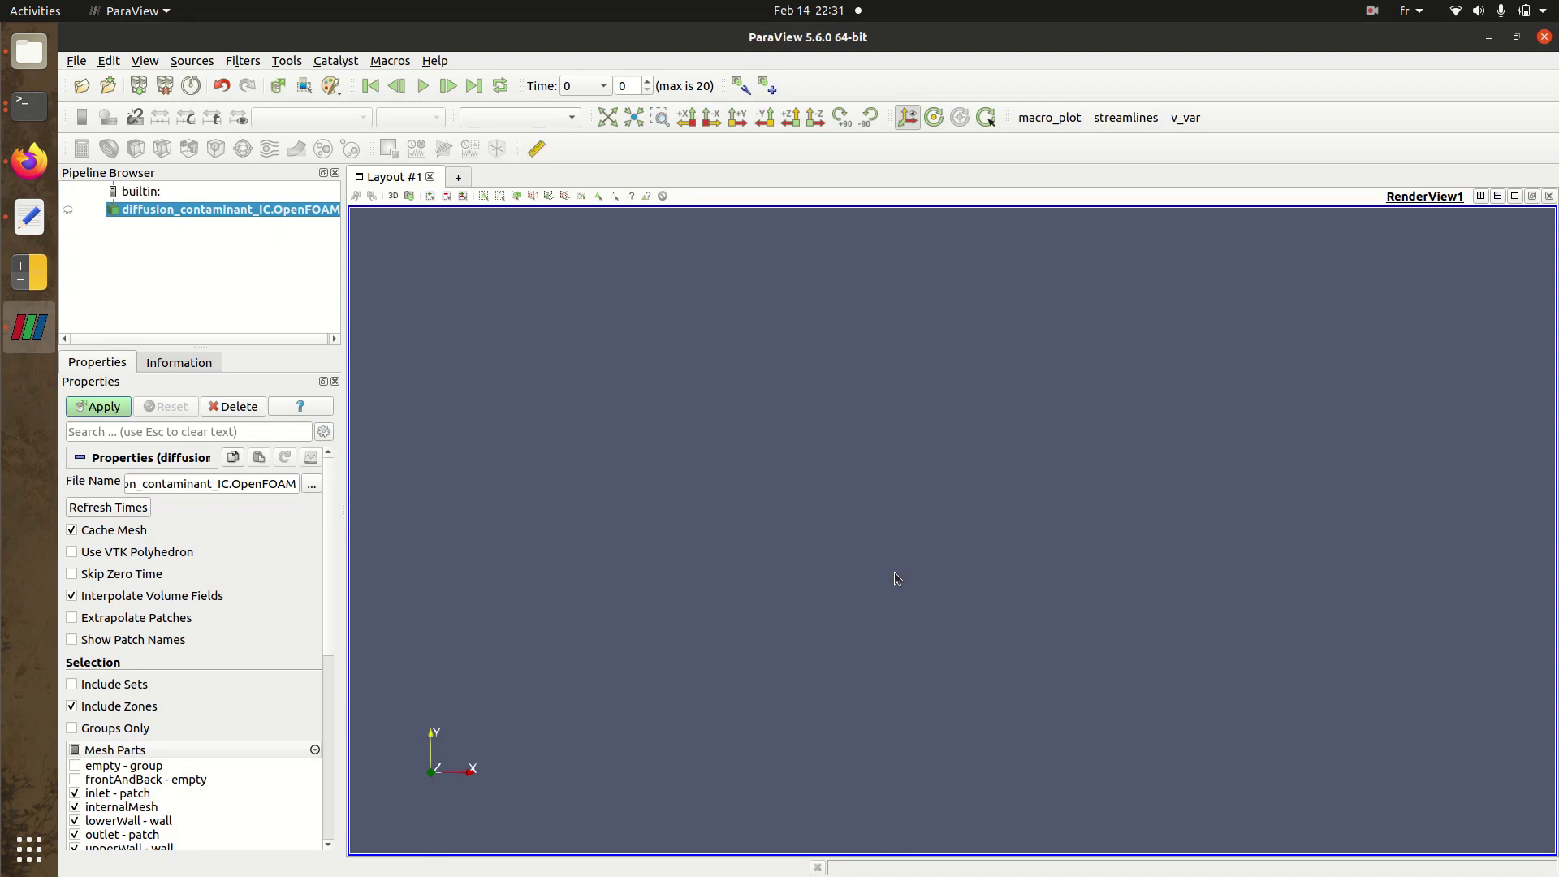
{"action": "left_click", "coordinate": [117, 406]}
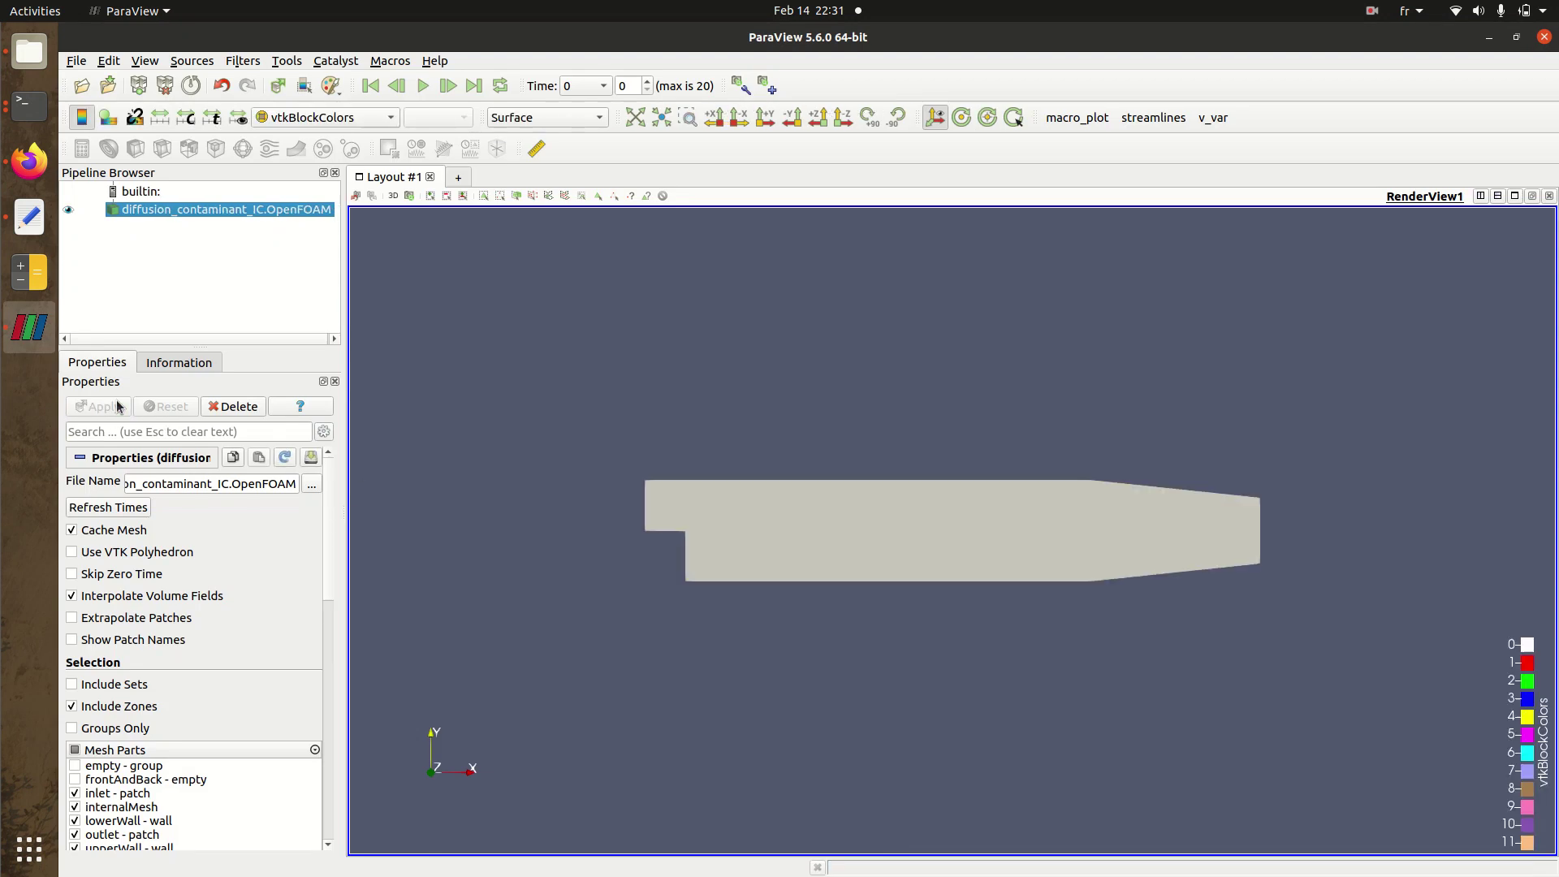
Step: Colour the mesh by T, play to time 0.1, and fit the legend to 2.0e-09–1.9e-02
{"action": "left_click", "coordinate": [311, 112]}
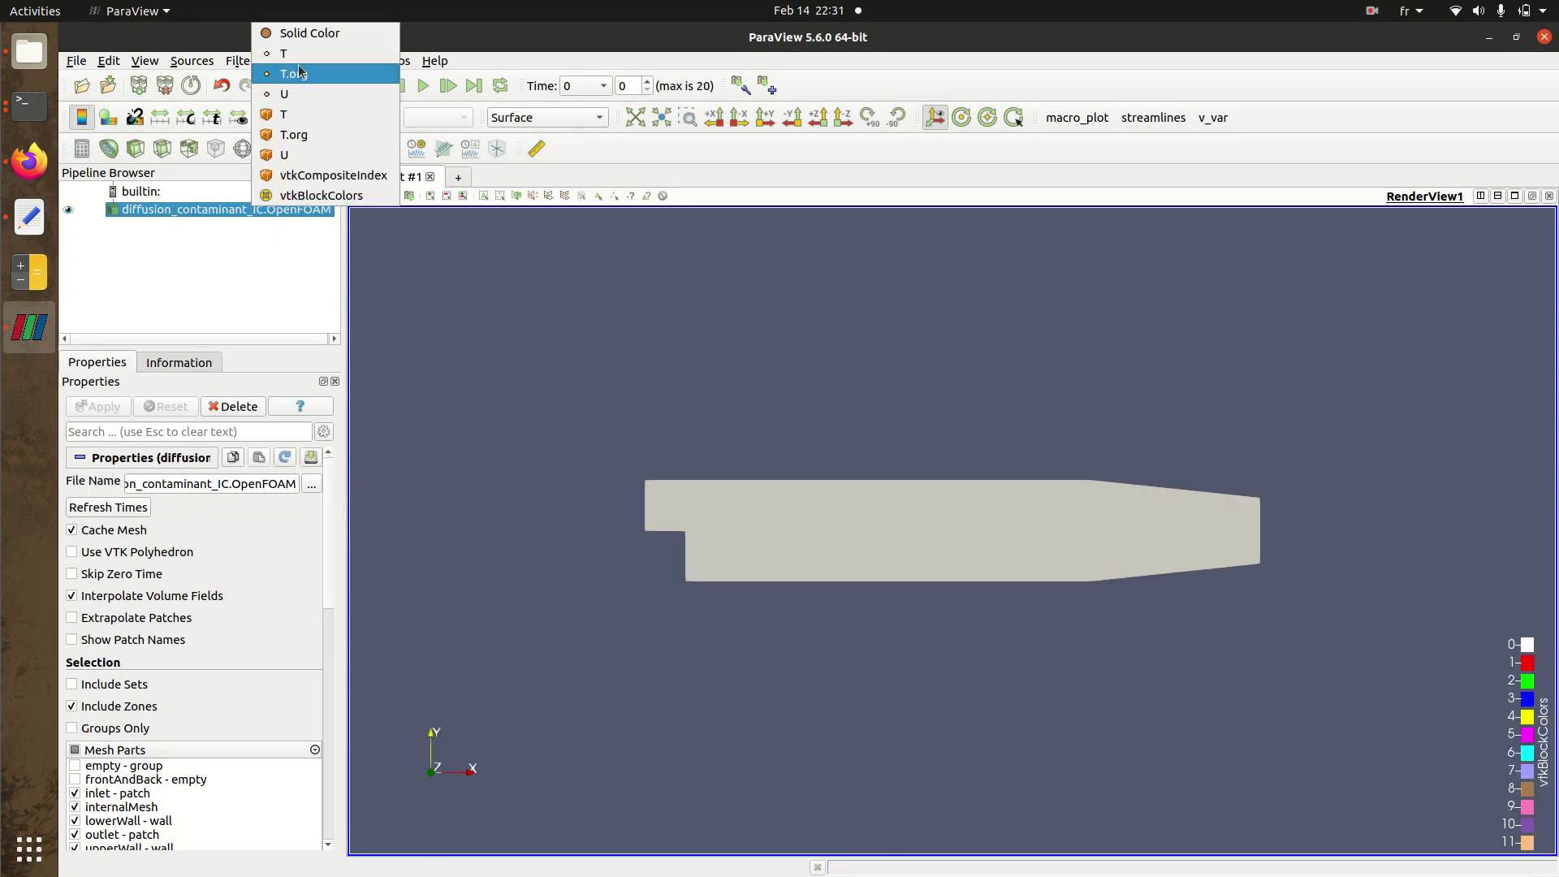
{"action": "left_click", "coordinate": [297, 50]}
{"action": "left_click", "coordinate": [420, 86]}
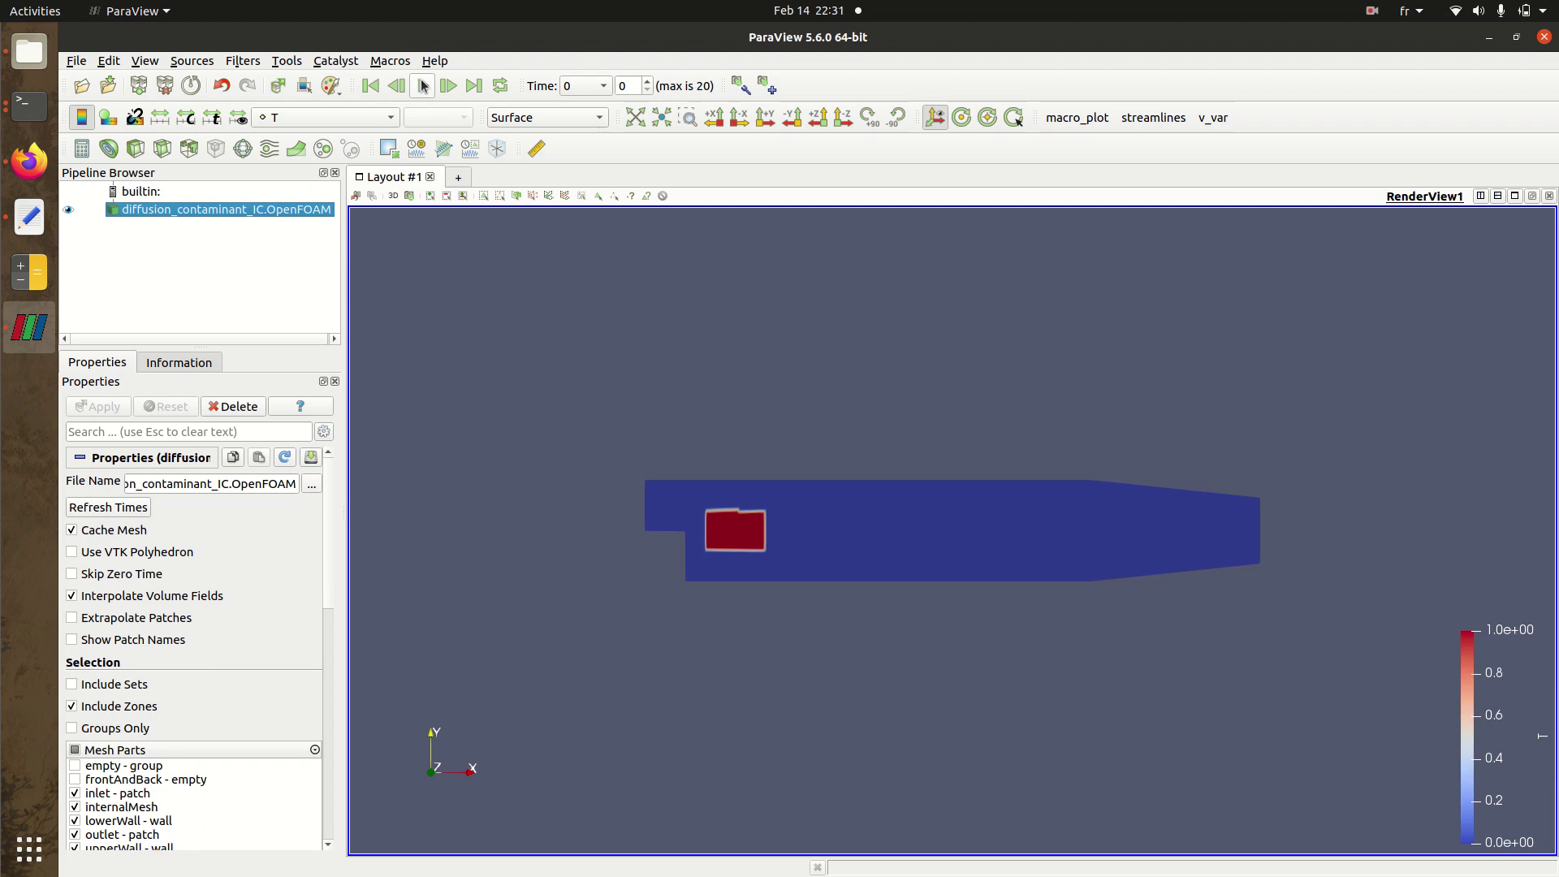
{"action": "left_click", "coordinate": [160, 117]}
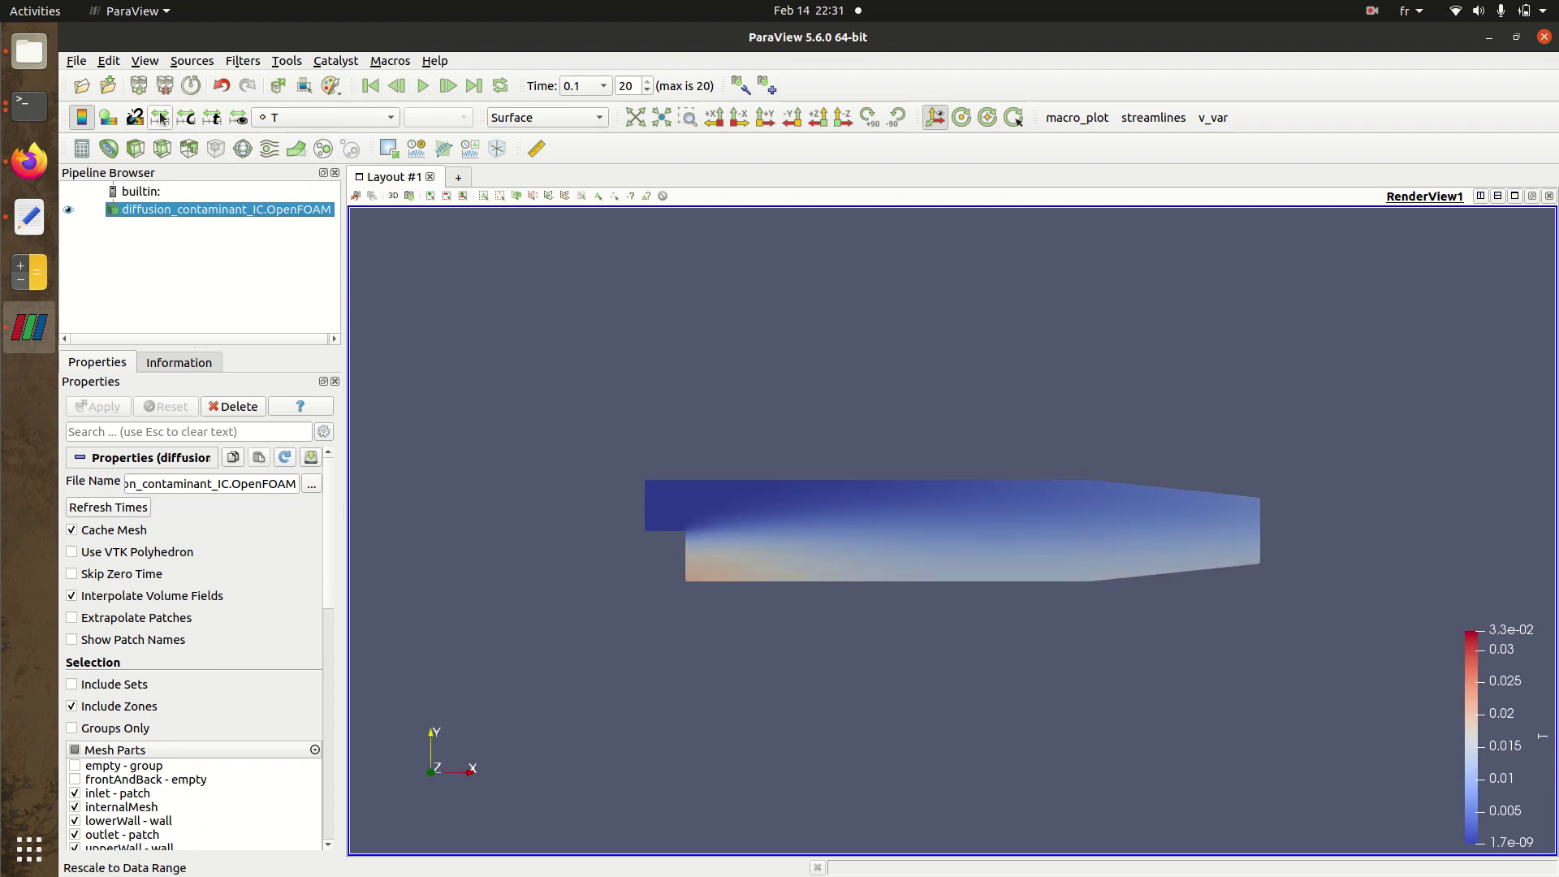
{"action": "left_click", "coordinate": [160, 118]}
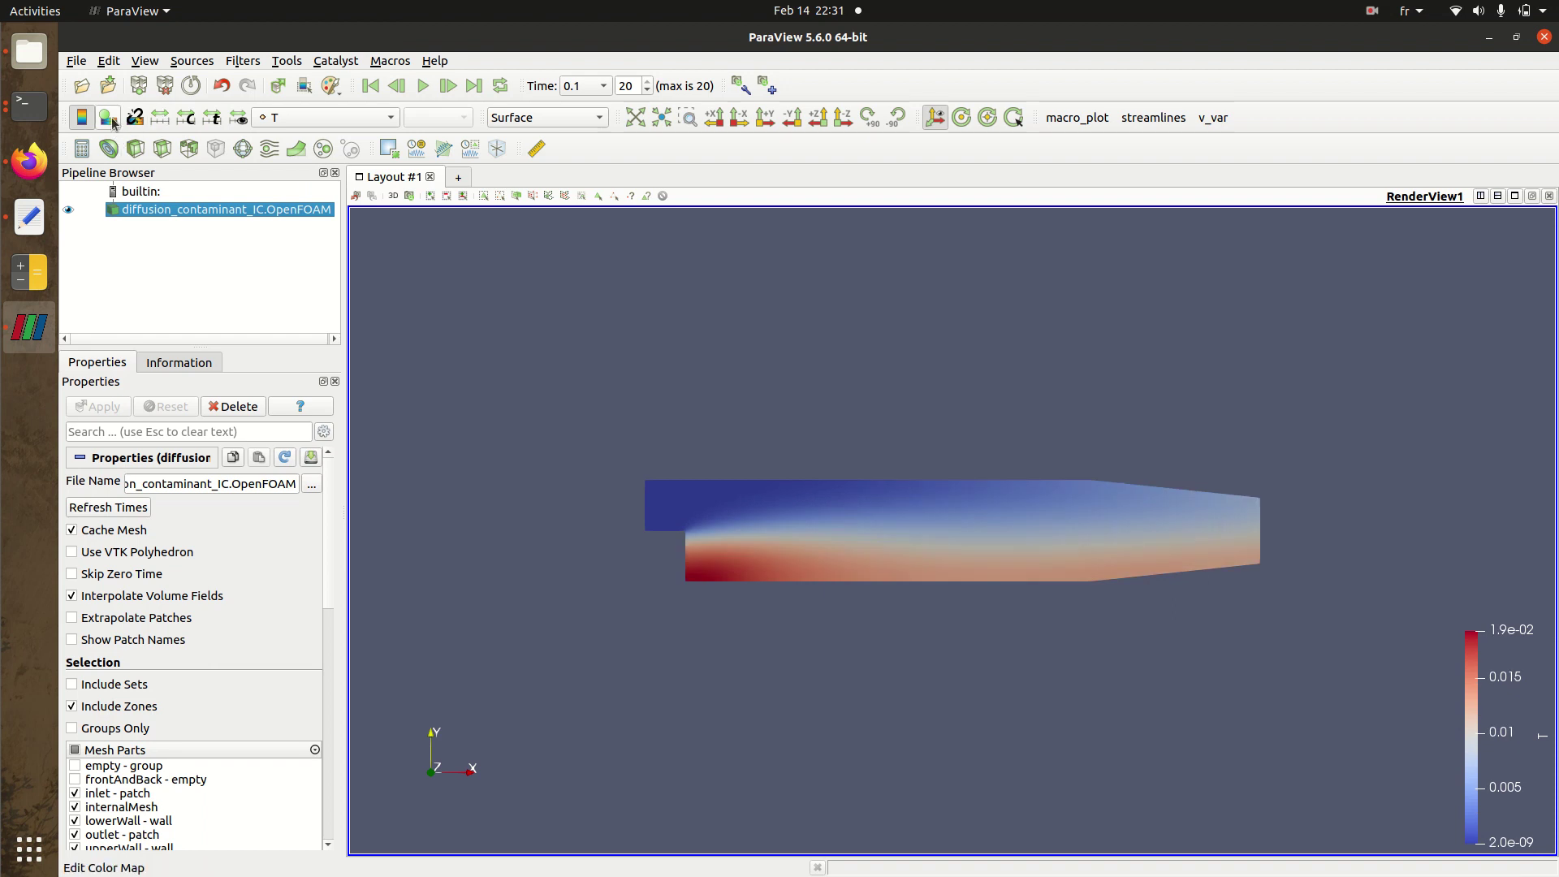
Step: Apply the jet preset to the T colour map in the Color Map Editor
{"action": "left_click", "coordinate": [108, 117]}
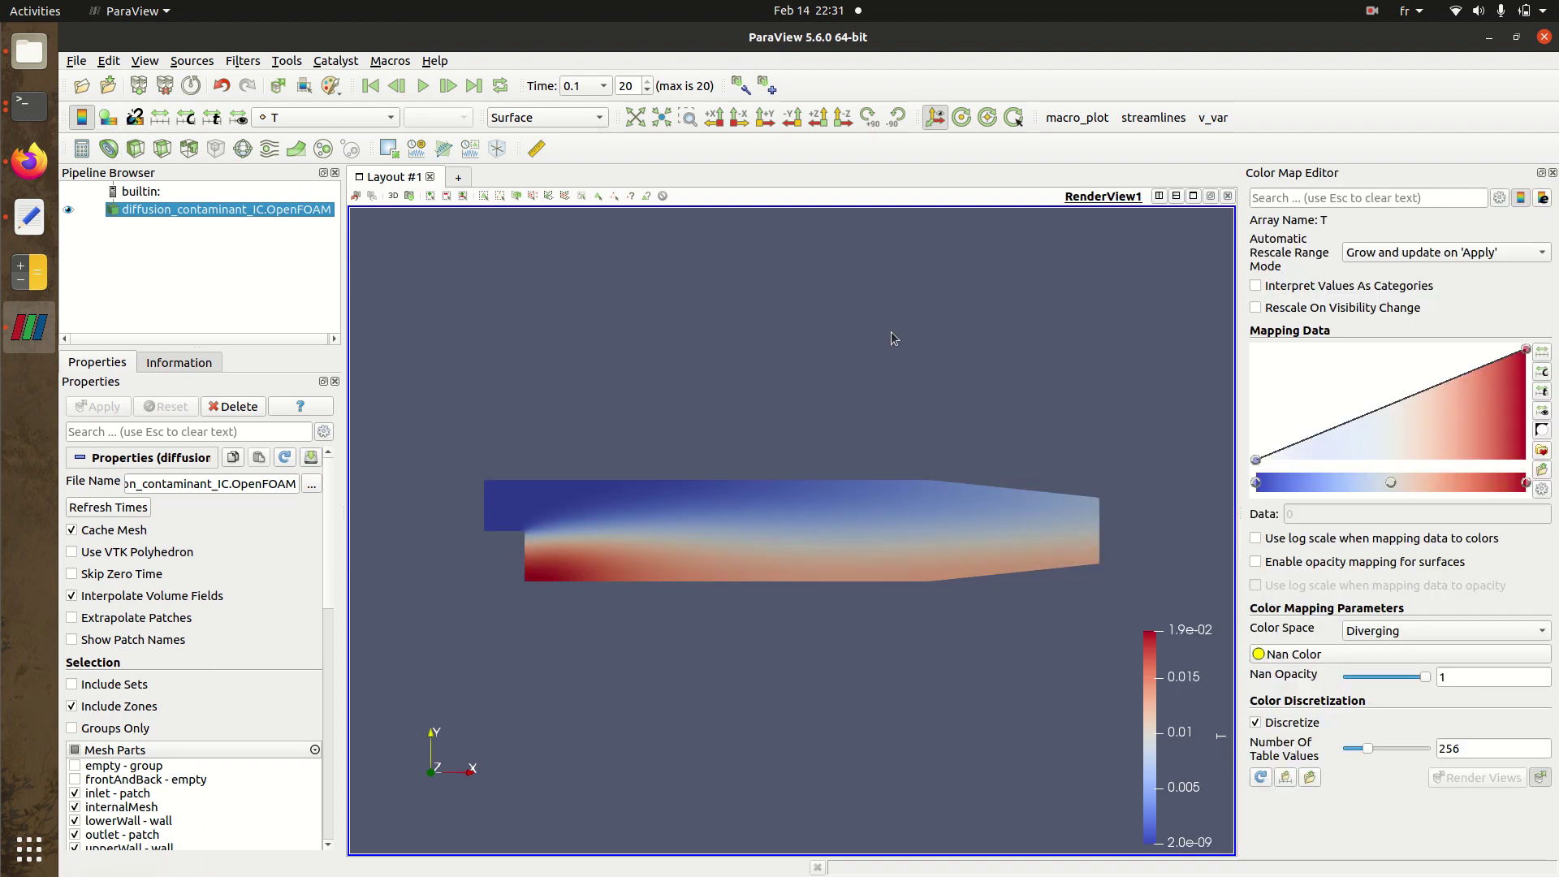
{"action": "left_click", "coordinate": [1542, 451]}
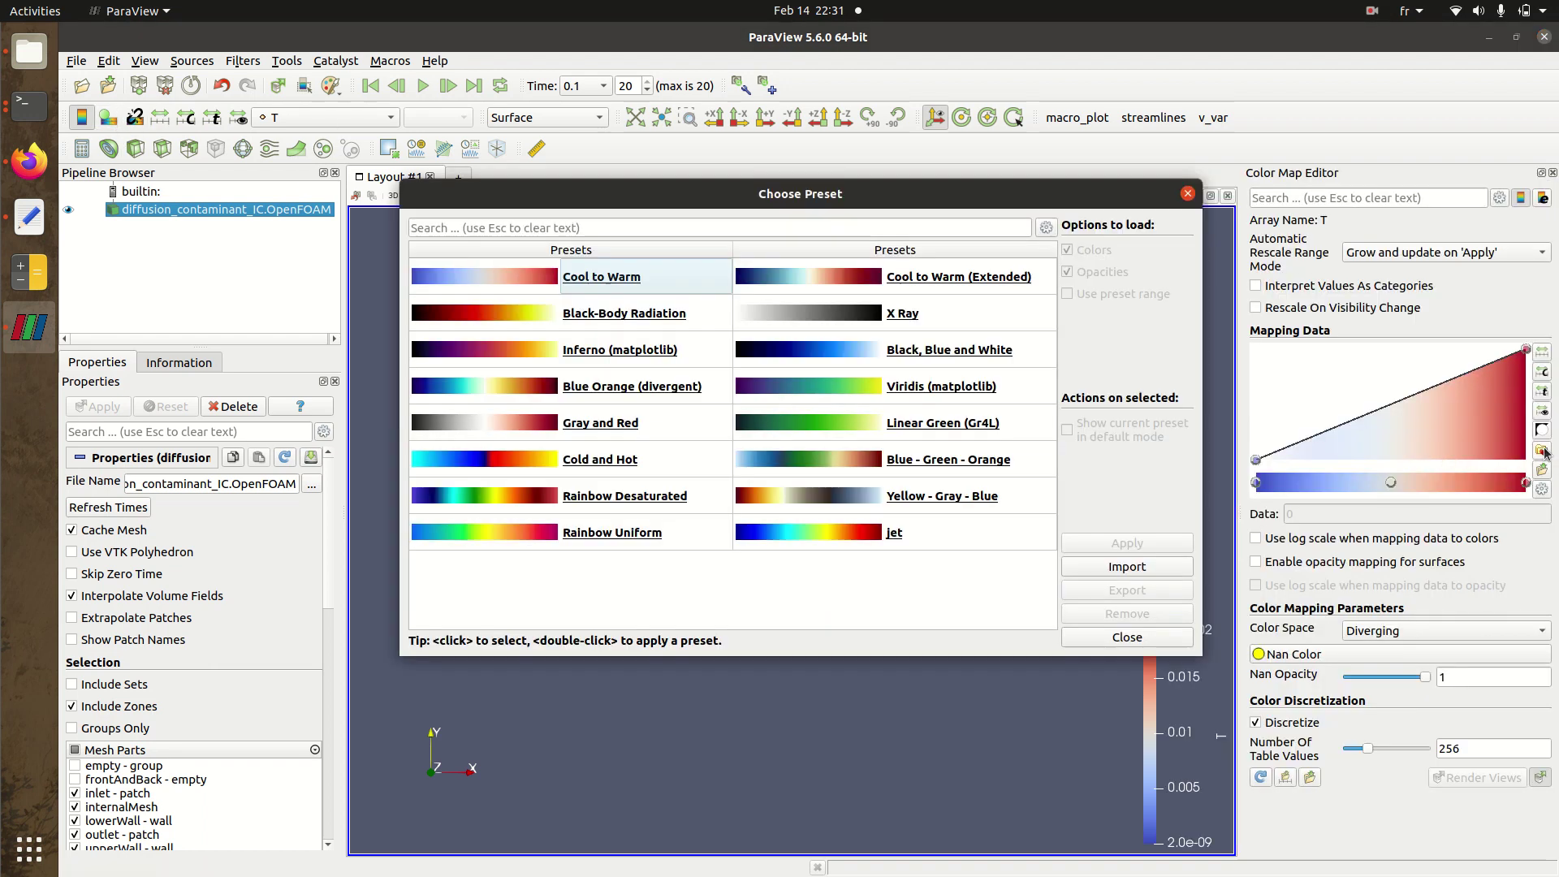
{"action": "left_click", "coordinate": [1023, 546]}
{"action": "left_click", "coordinate": [1097, 543]}
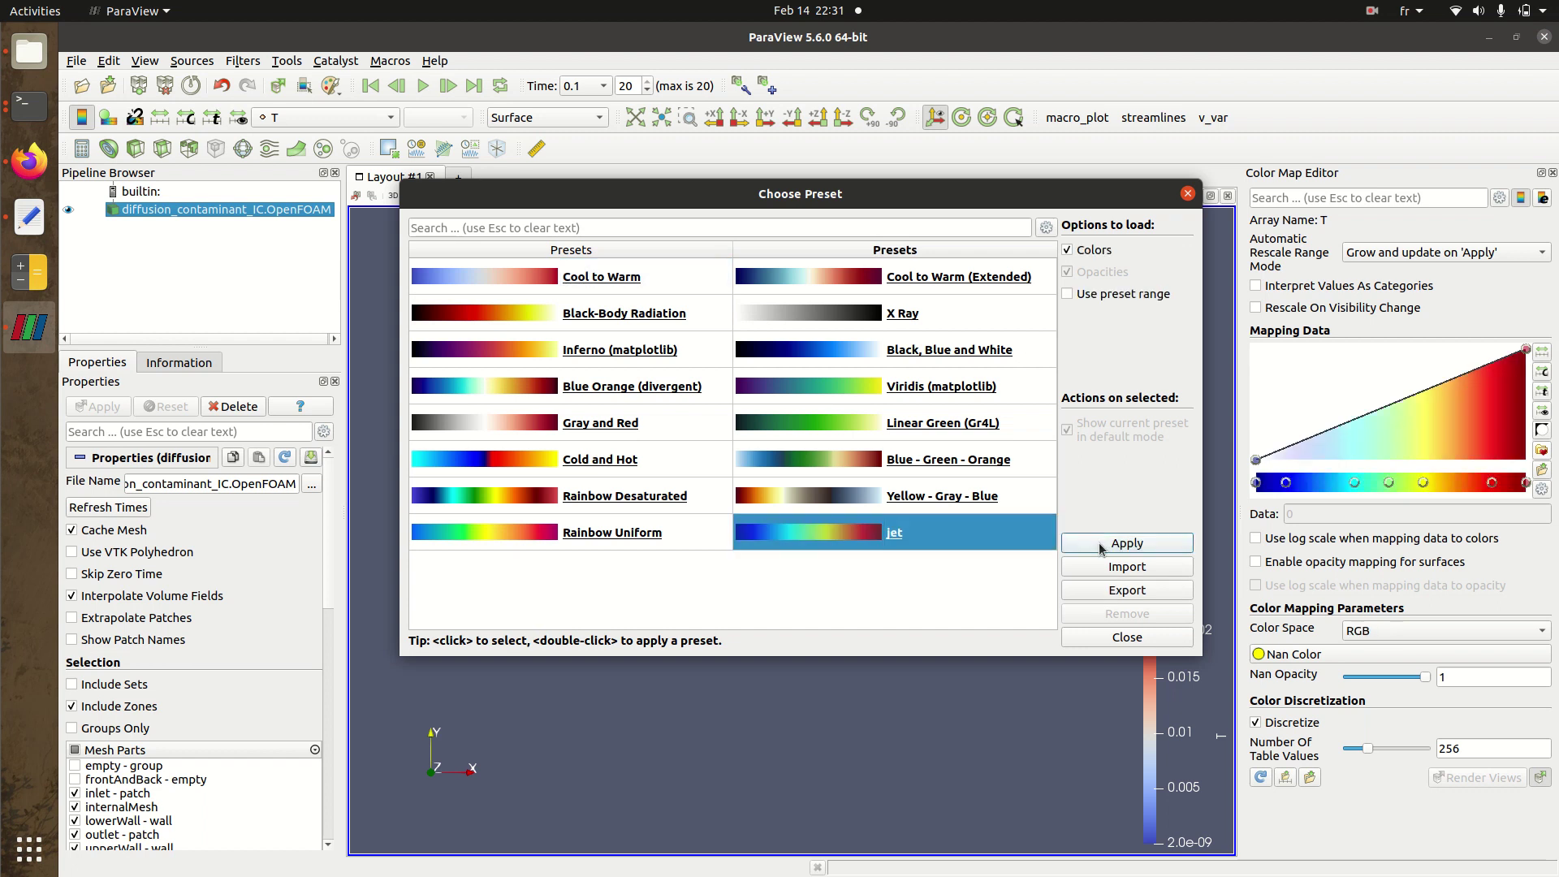
{"action": "left_click", "coordinate": [1104, 641]}
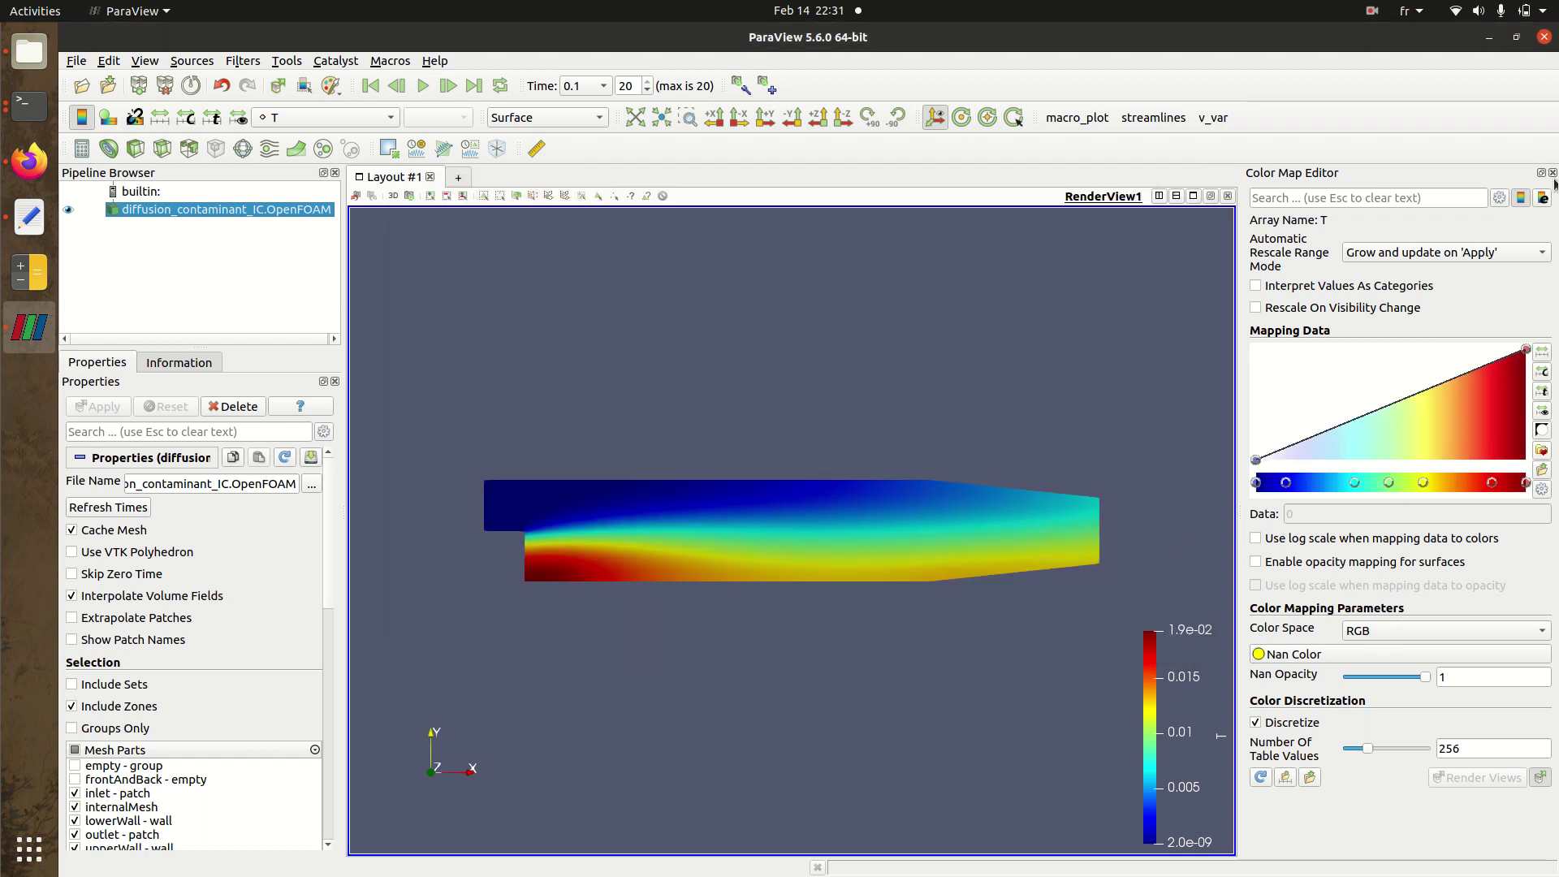
Step: Replay the T animation from the first frame, with the legend rescaled to 1.7e-09–3.3e-02
{"action": "left_click", "coordinate": [422, 85]}
{"action": "left_click", "coordinate": [158, 120]}
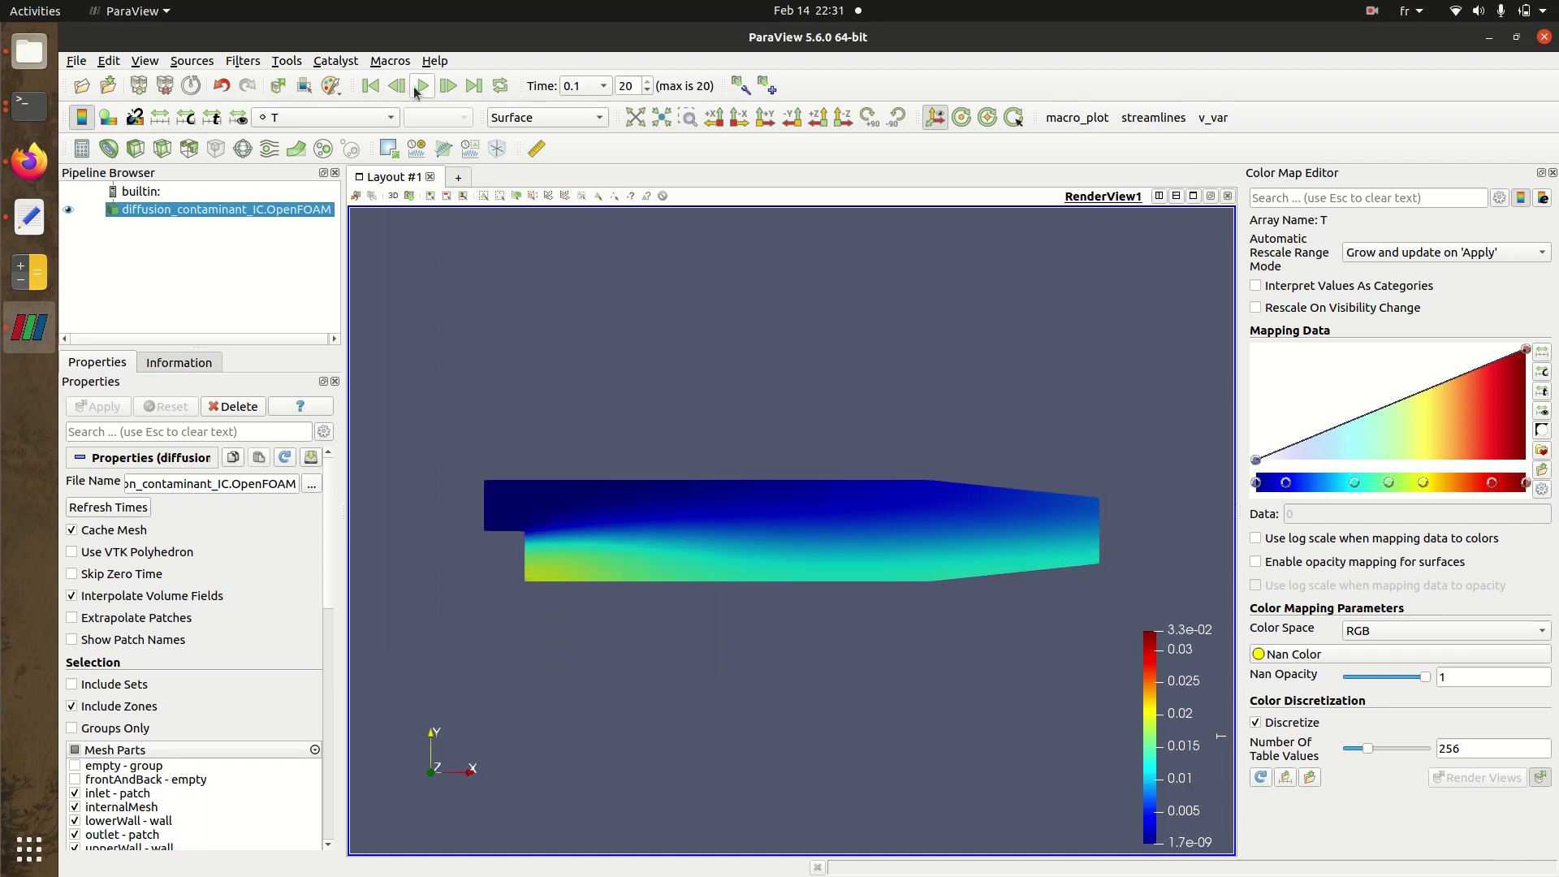
{"action": "left_click", "coordinate": [422, 85]}
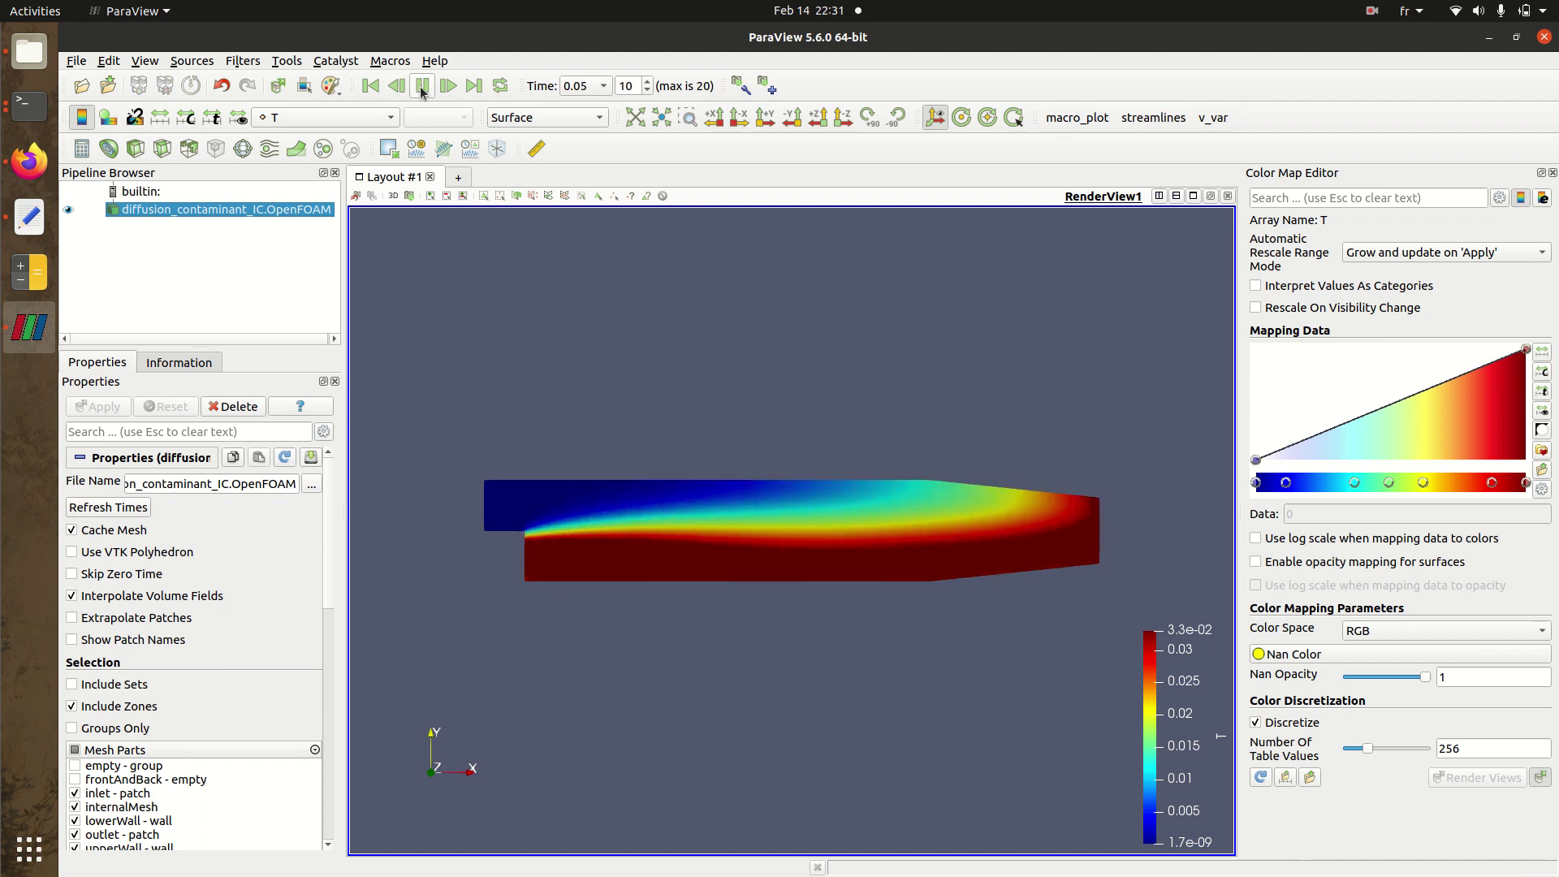